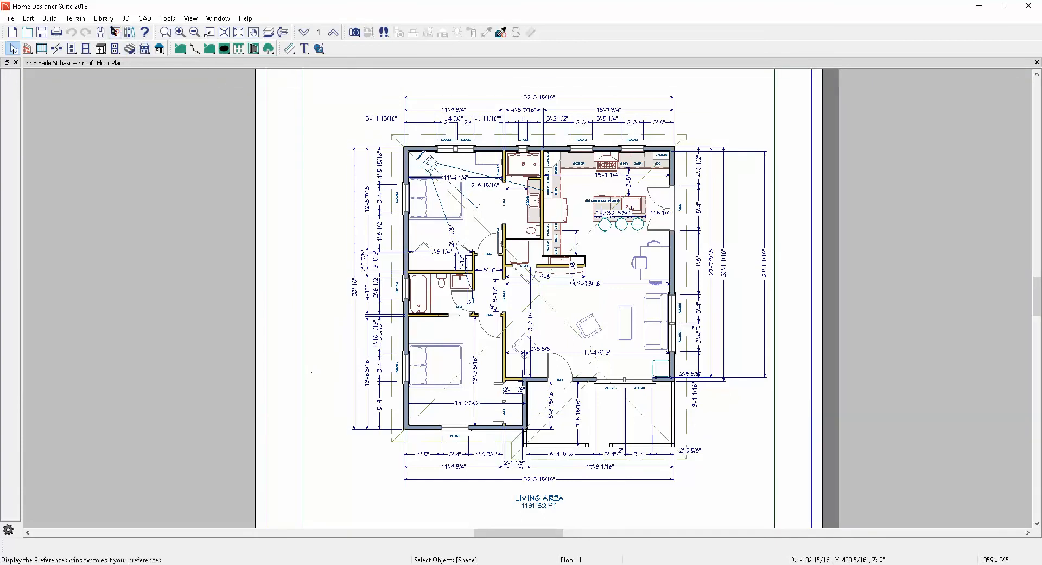
# - Review the Build Roof specifications for the house and close them without changes
pyautogui.click(50, 18)
pyautogui.moveTo(73, 78)
pyautogui.moveTo(92, 103)
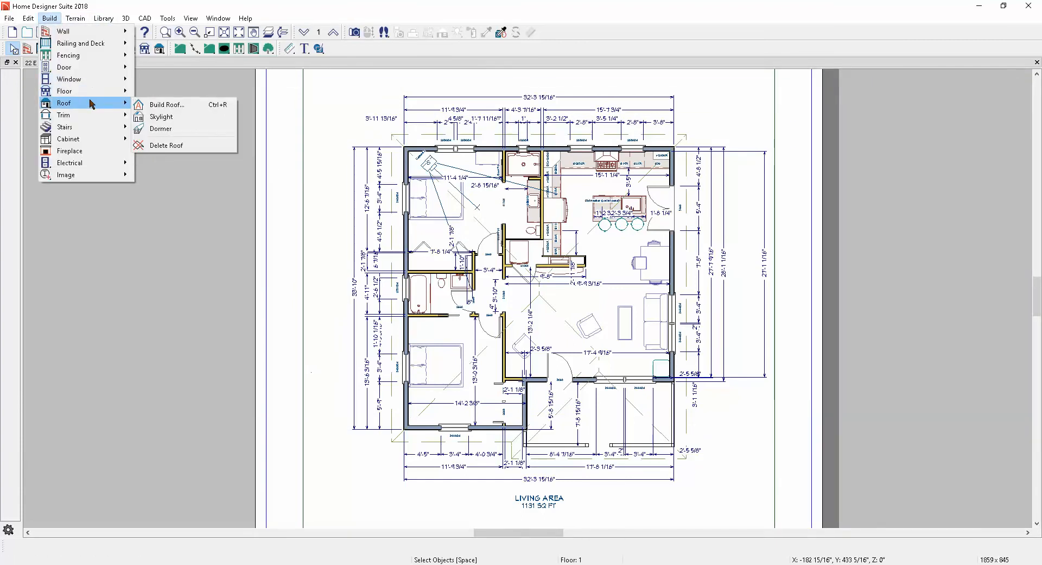
pyautogui.click(175, 105)
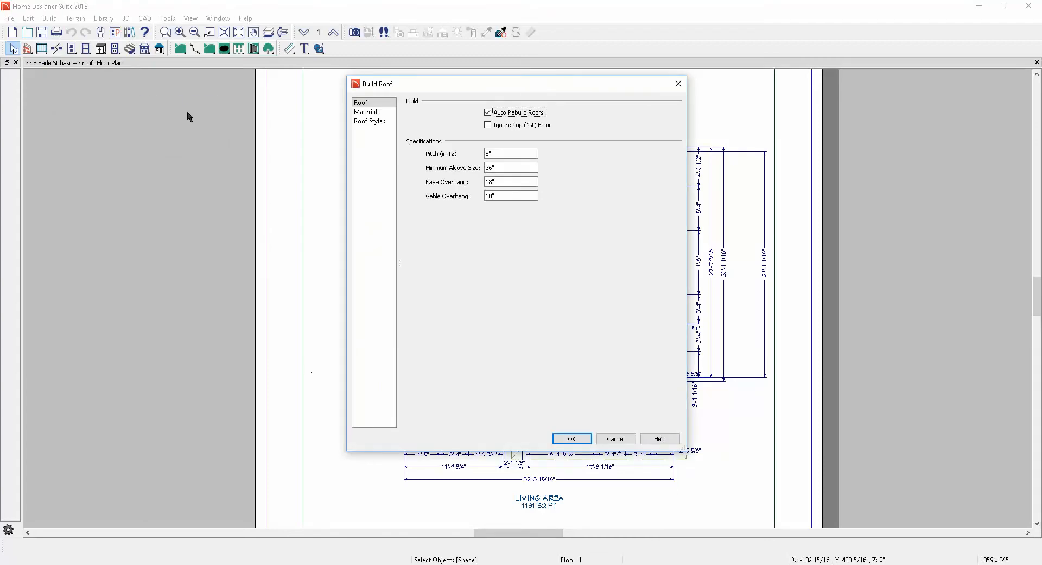
pyautogui.click(619, 439)
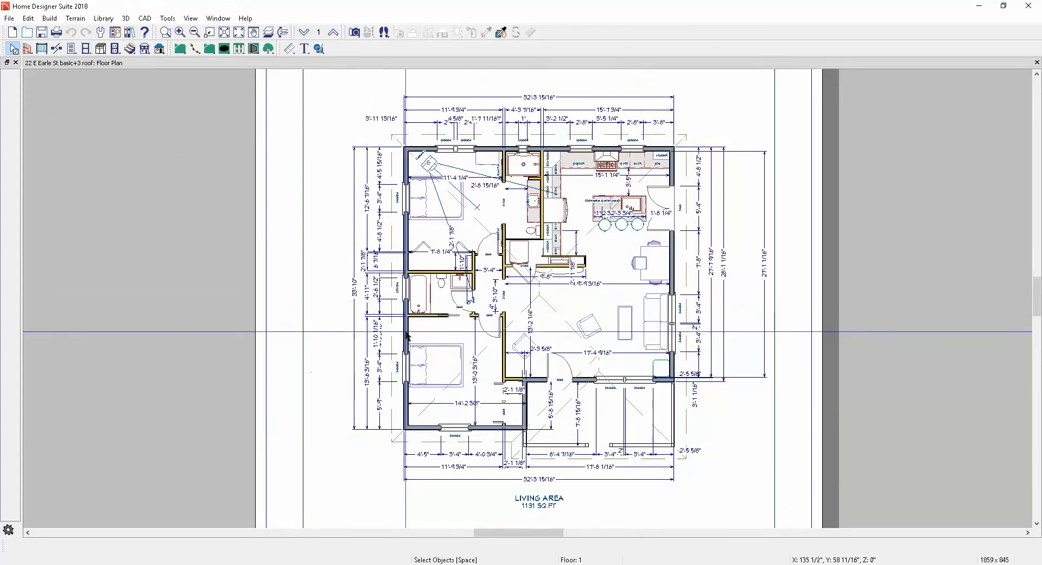
# - Make the exterior wall along the bedroom side of the floor plan a Full Gable Wall
pyautogui.click(406, 330)
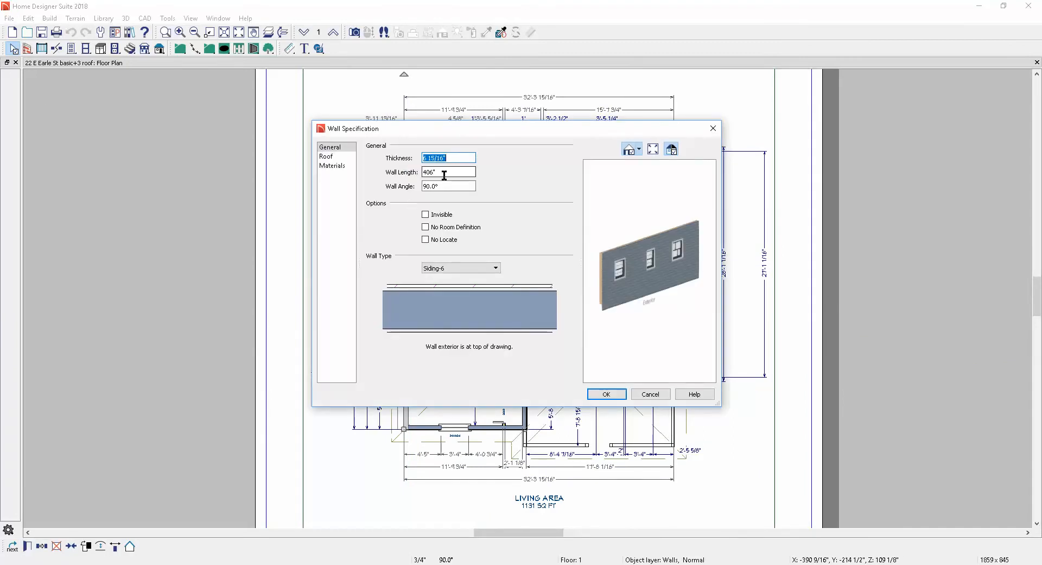
pyautogui.click(326, 157)
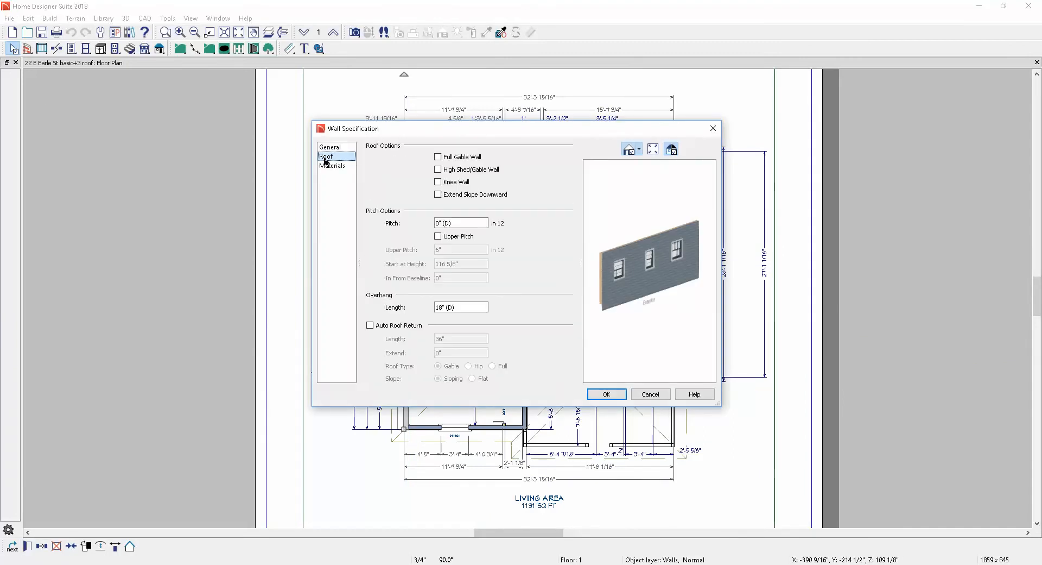
pyautogui.click(439, 156)
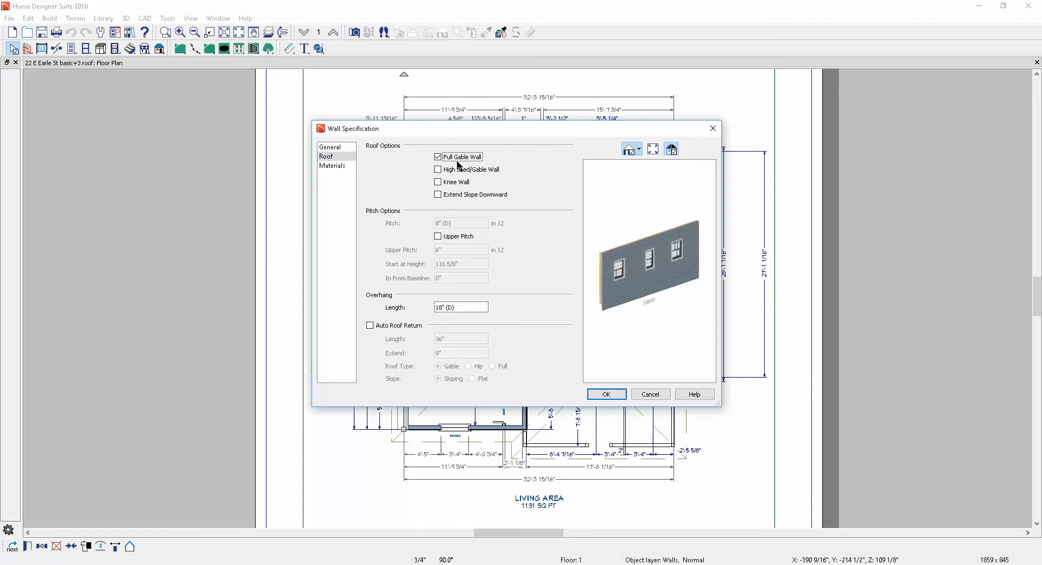
pyautogui.click(616, 395)
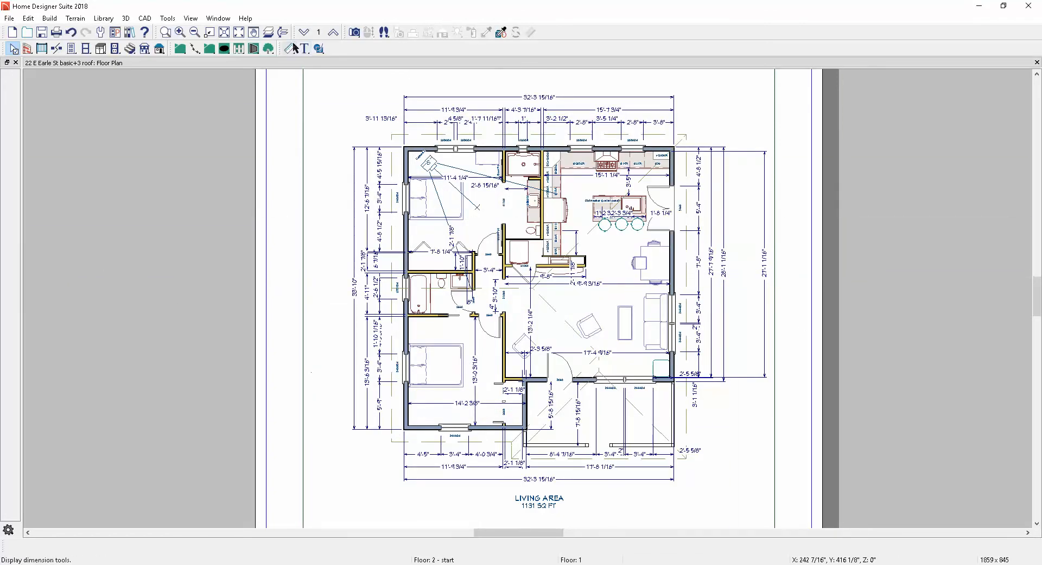
# - Create a Perspective Full Overview of the house and orbit it to inspect the gable on the bedroom side
pyautogui.click(355, 33)
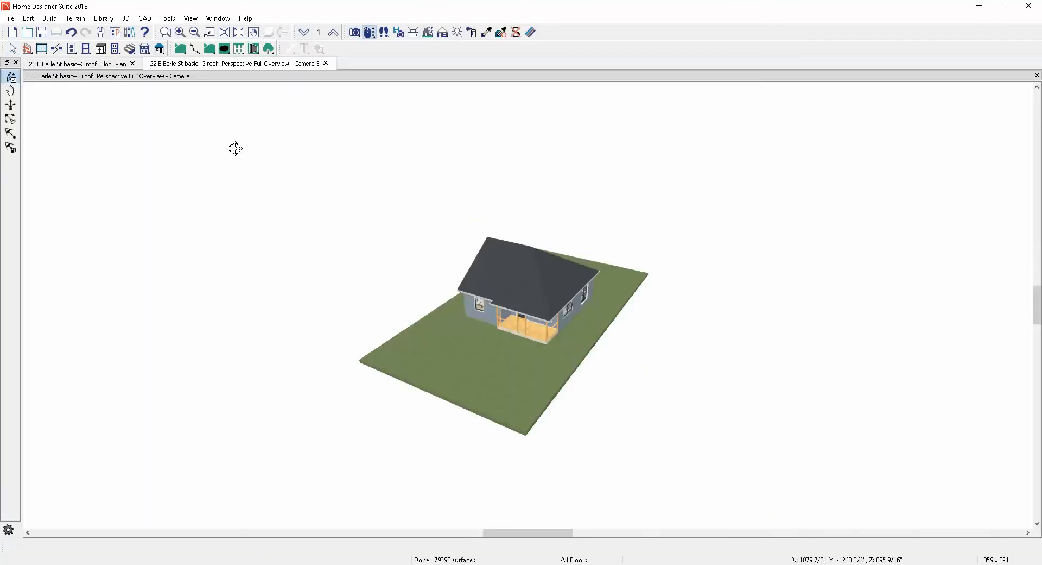
pyautogui.moveTo(512, 291); pyautogui.dragTo(461, 275)
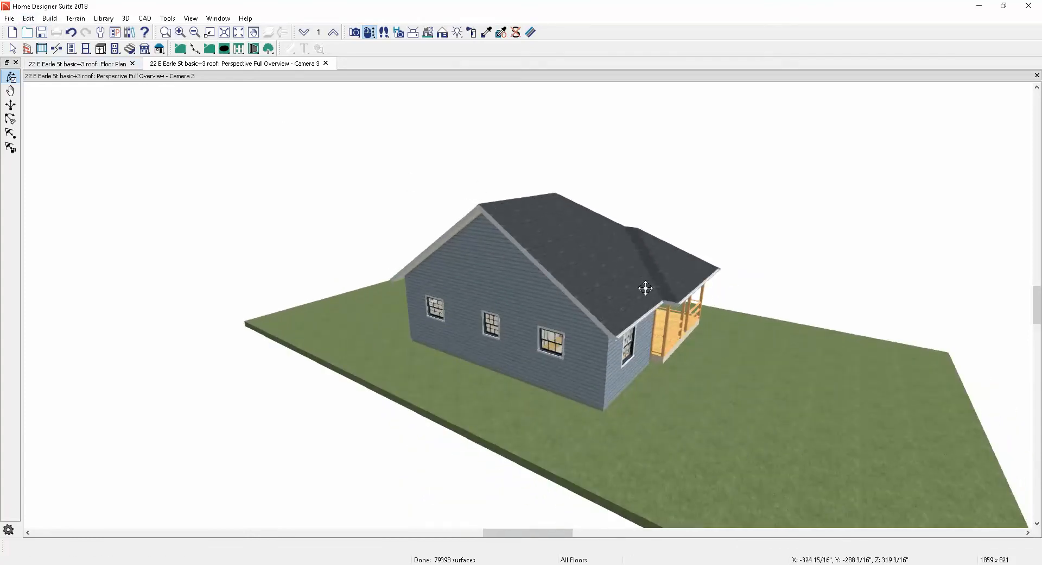
pyautogui.moveTo(644, 288)
pyautogui.mouseDown()
pyautogui.moveTo(497, 274)
pyautogui.moveTo(654, 280)
pyautogui.mouseUp()
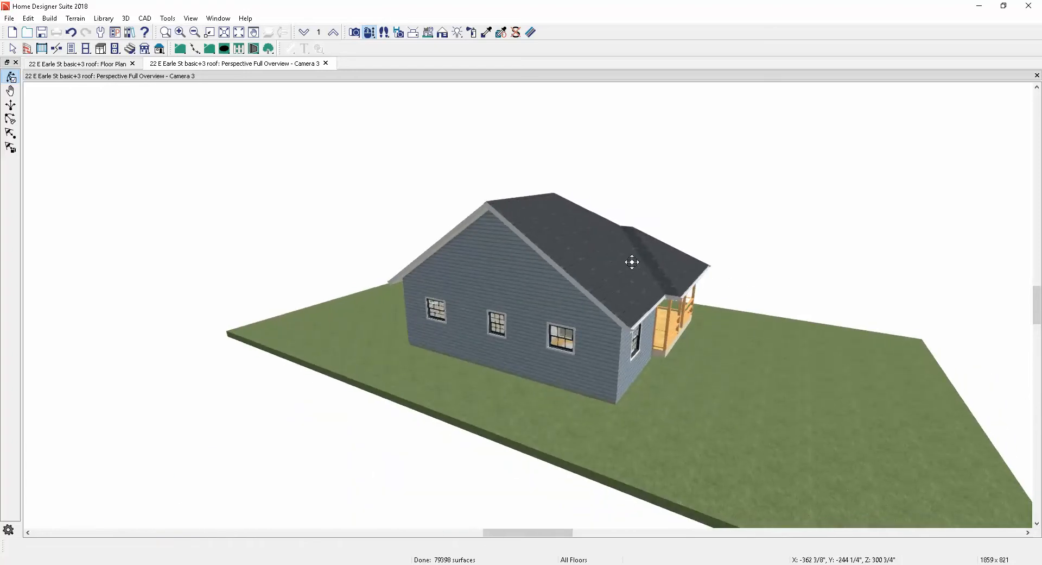
# - Set the overall roof pitch to 12 in 12 and inspect the rebuilt roof from several angles in the 3D overview
pyautogui.hotkey('ctrl', 'Tab')
pyautogui.press('space')
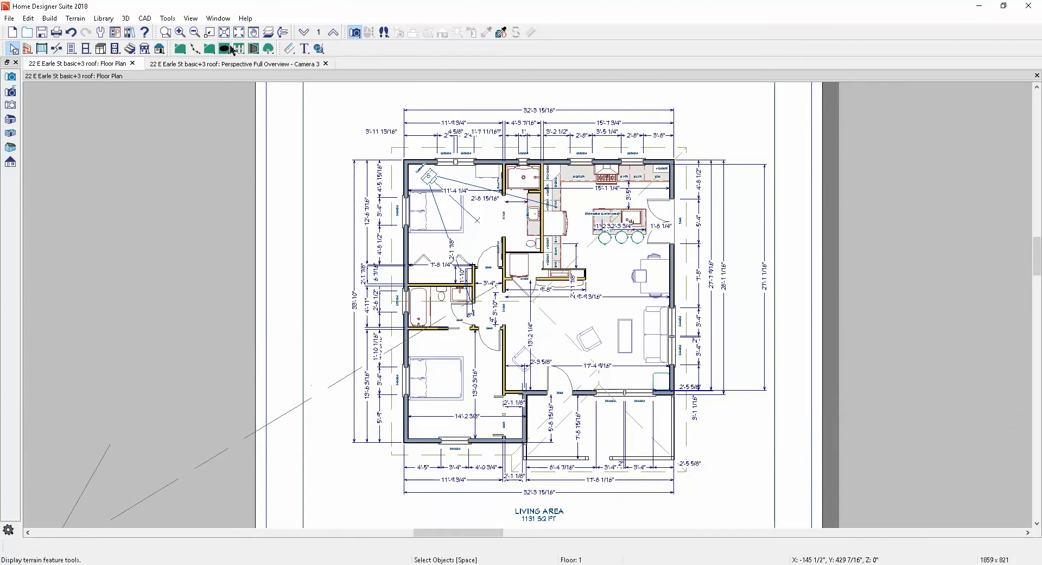
pyautogui.click(51, 19)
pyautogui.moveTo(74, 108)
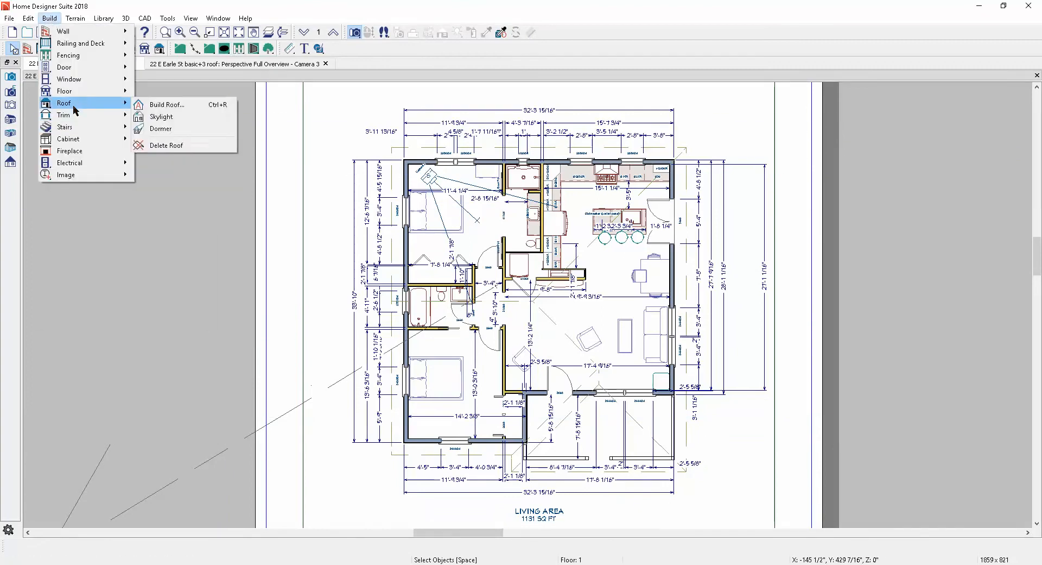
pyautogui.click(163, 104)
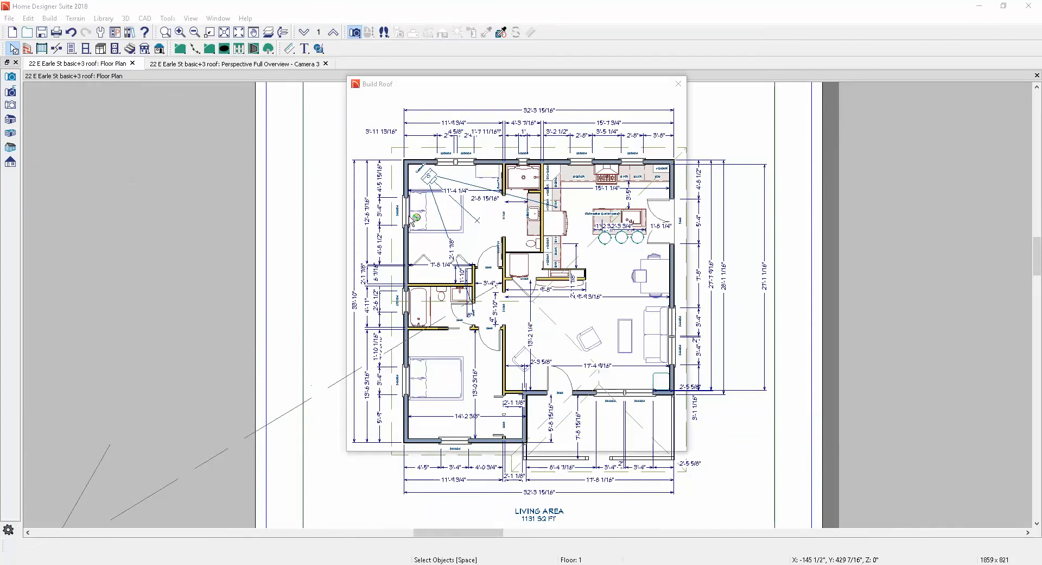
pyautogui.click(508, 154)
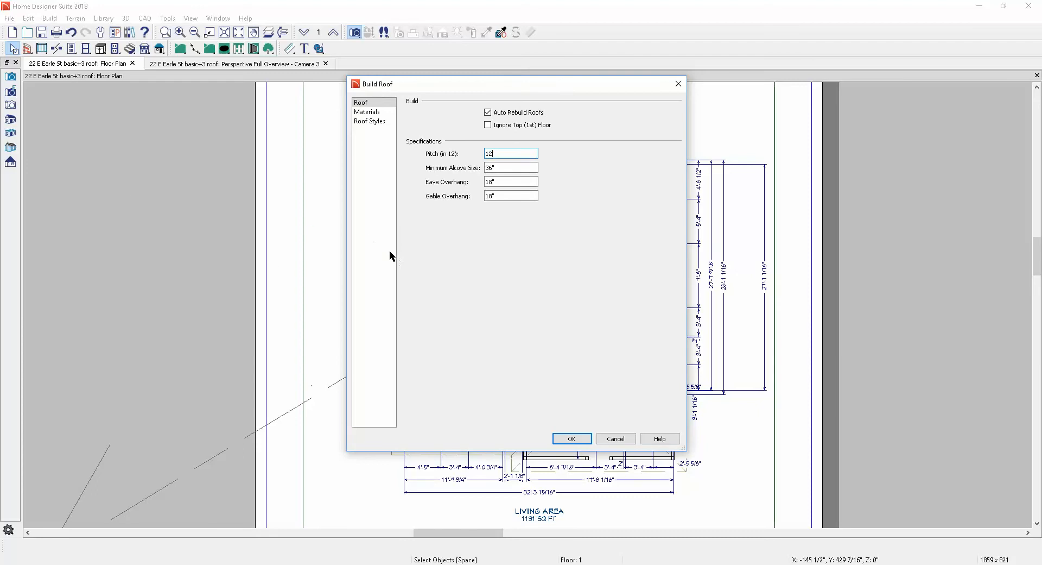
pyautogui.click(572, 438)
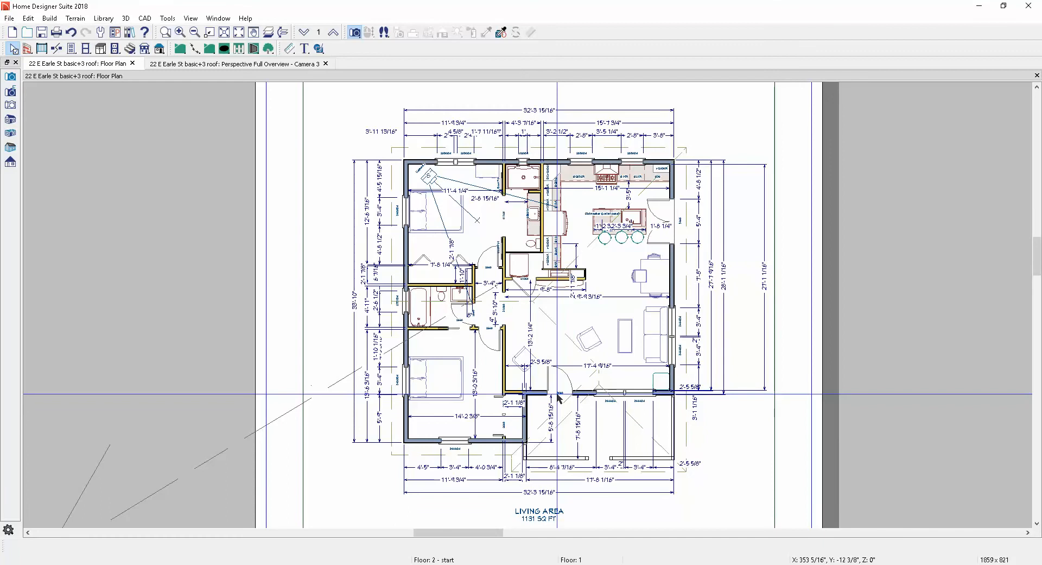
pyautogui.hotkey('ctrl', 'Tab')
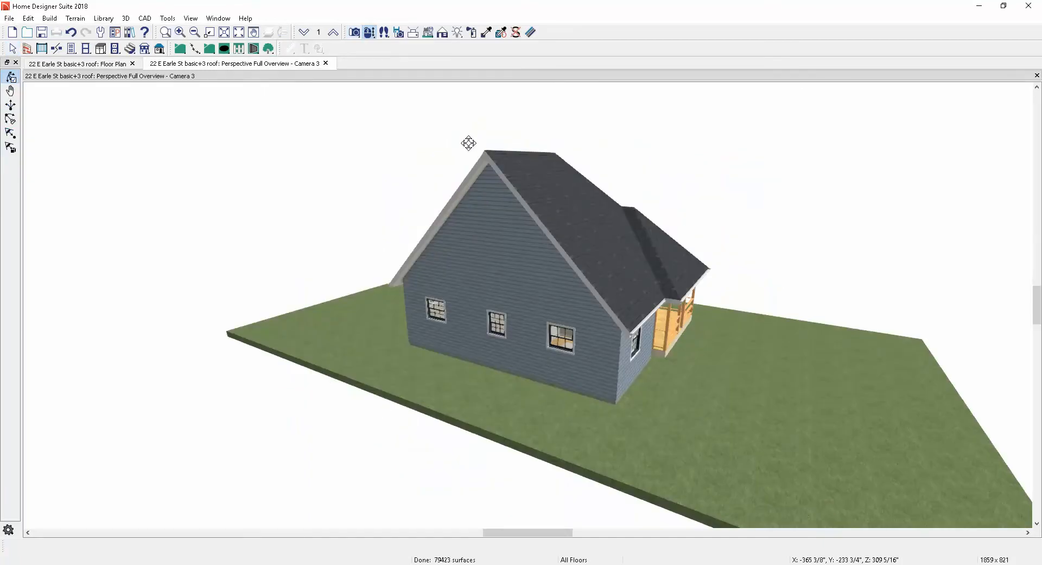
pyautogui.moveTo(647, 233); pyautogui.dragTo(402, 262)
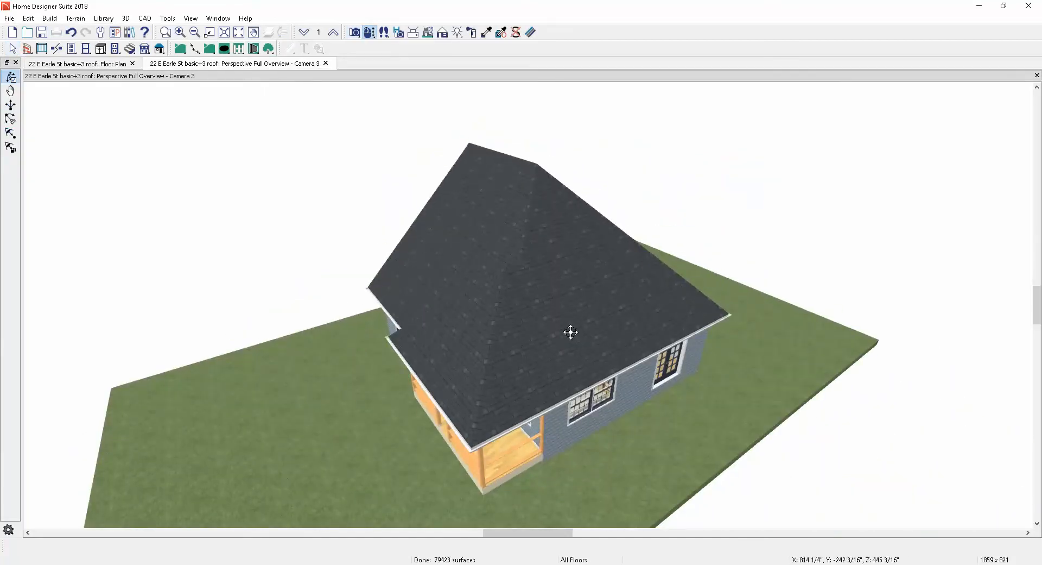
pyautogui.moveTo(571, 331); pyautogui.dragTo(633, 369)
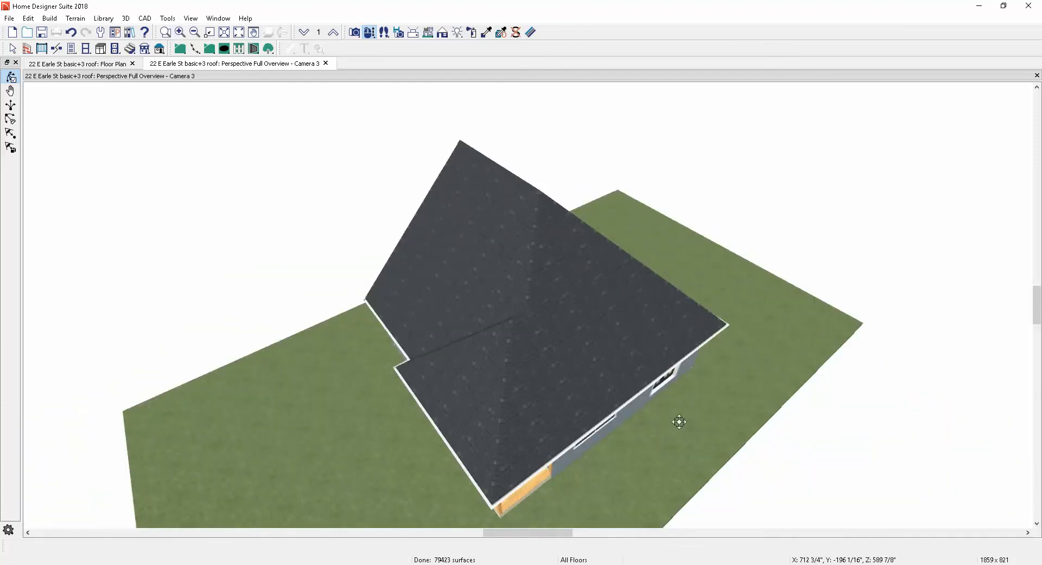
pyautogui.moveTo(677, 421); pyautogui.dragTo(651, 344)
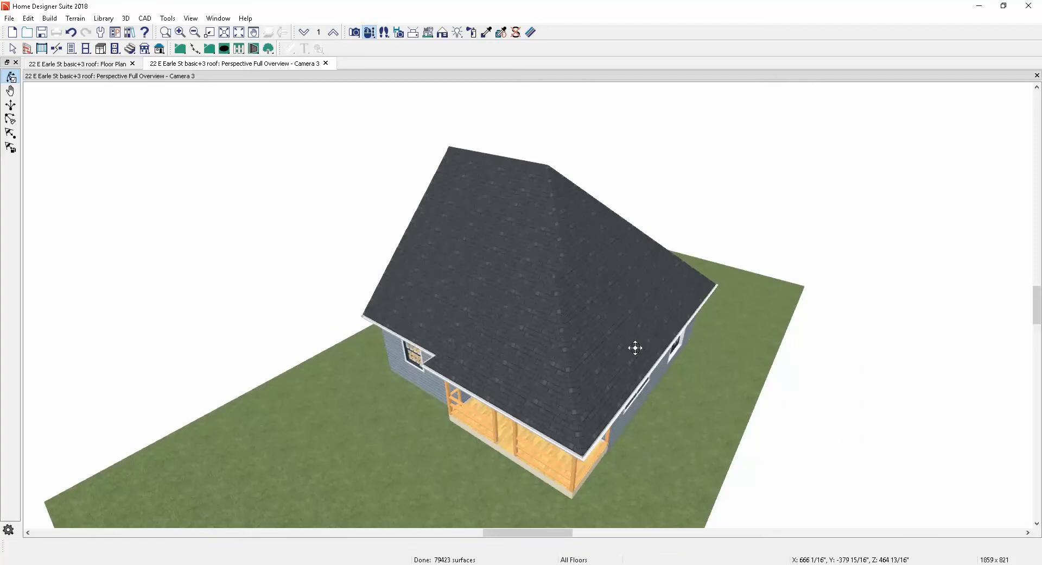
# - Make the exterior wall on the kitchen and living room side a Full Gable Wall and inspect it in the 3D overview
pyautogui.hotkey('ctrl', 'Tab')
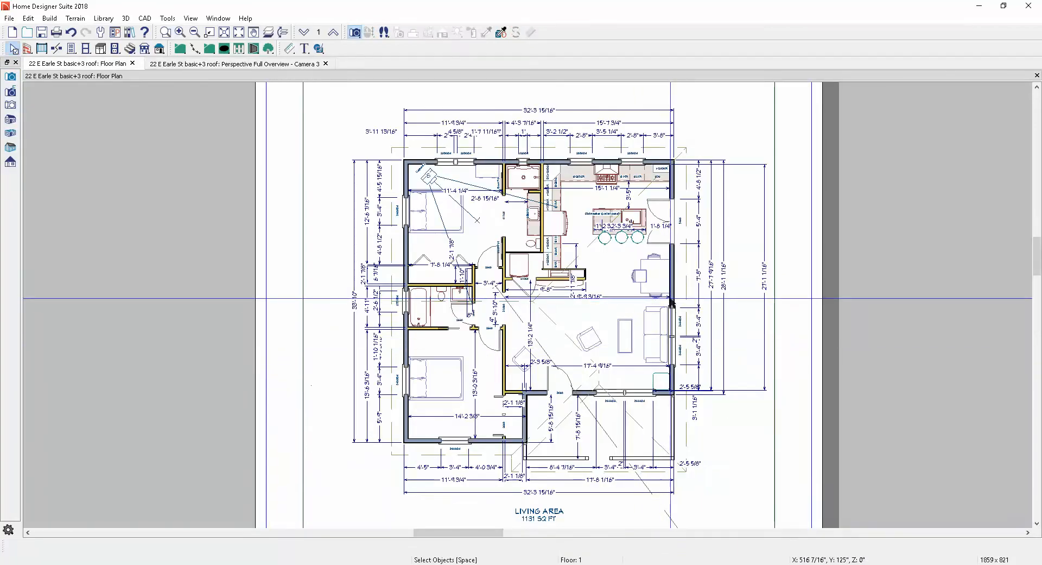
pyautogui.click(672, 326)
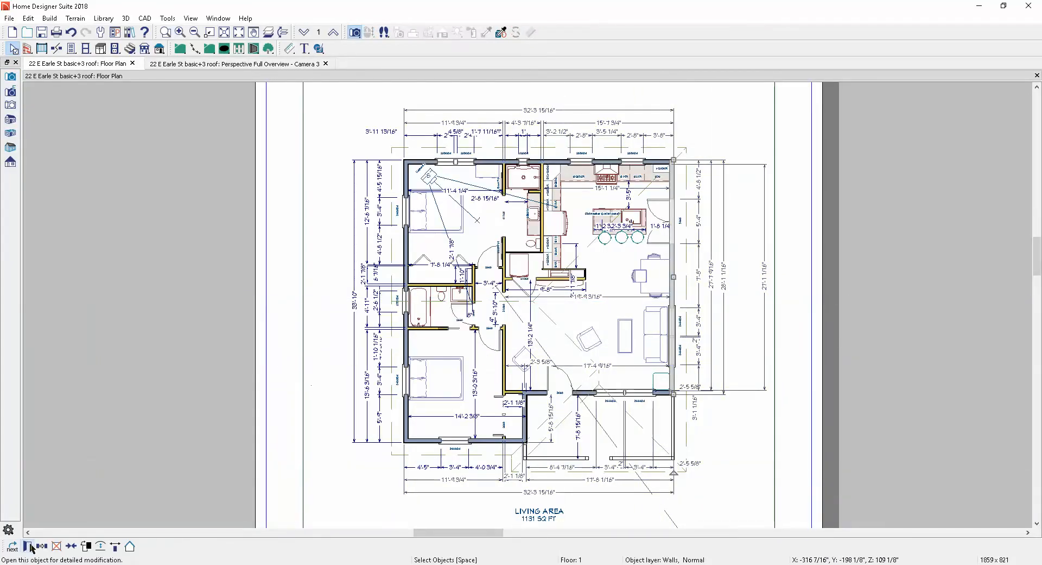
pyautogui.hotkey('ctrl', 'e')
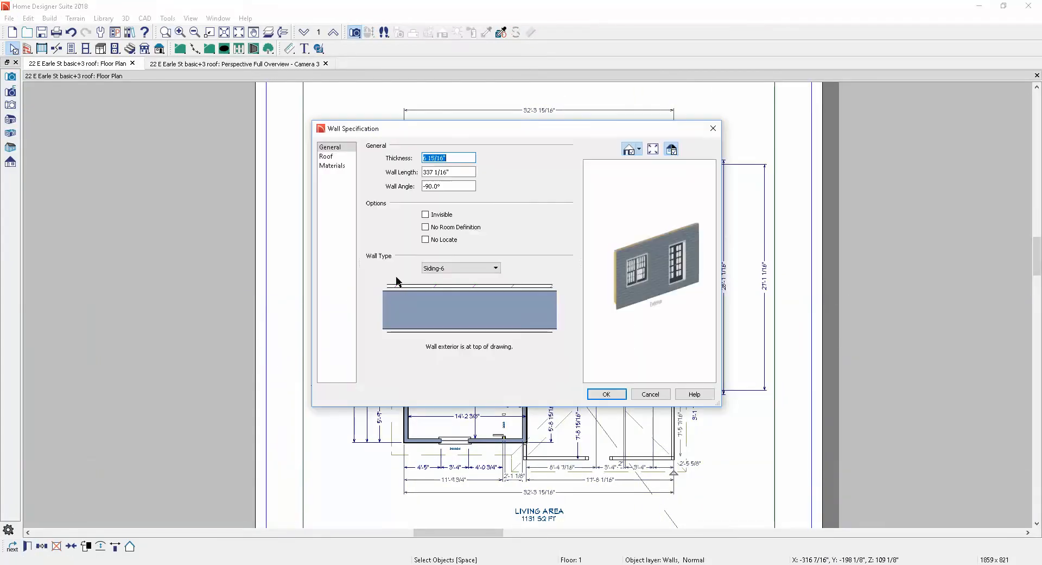
pyautogui.click(325, 156)
pyautogui.click(449, 157)
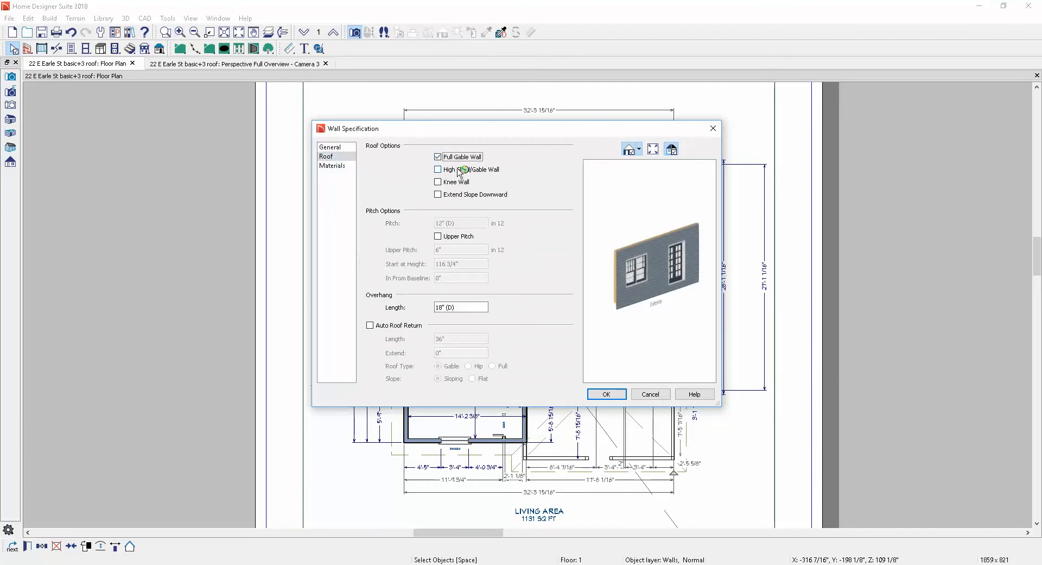
pyautogui.click(607, 393)
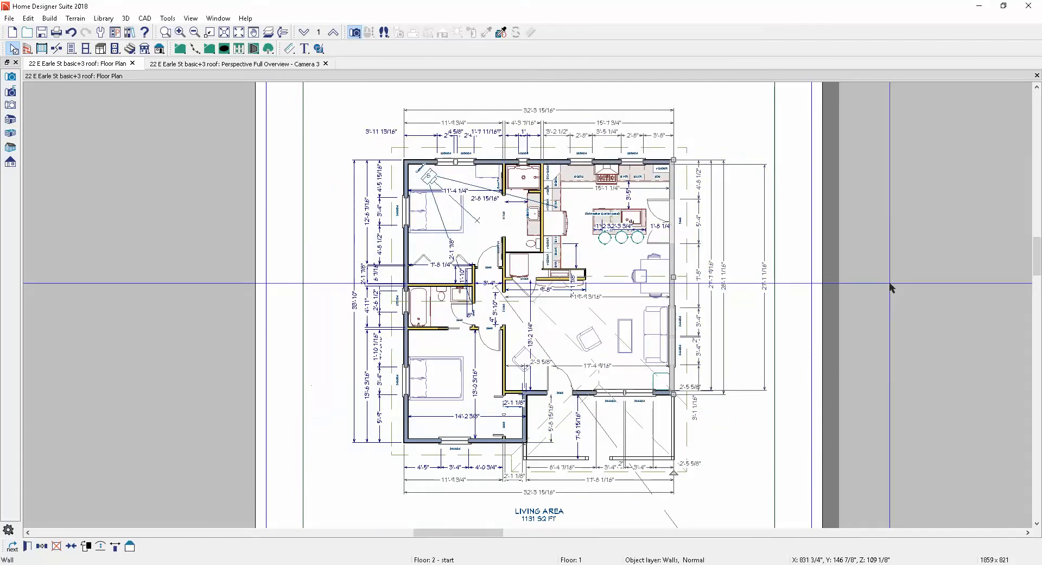
pyautogui.hotkey('ctrl', 'Tab')
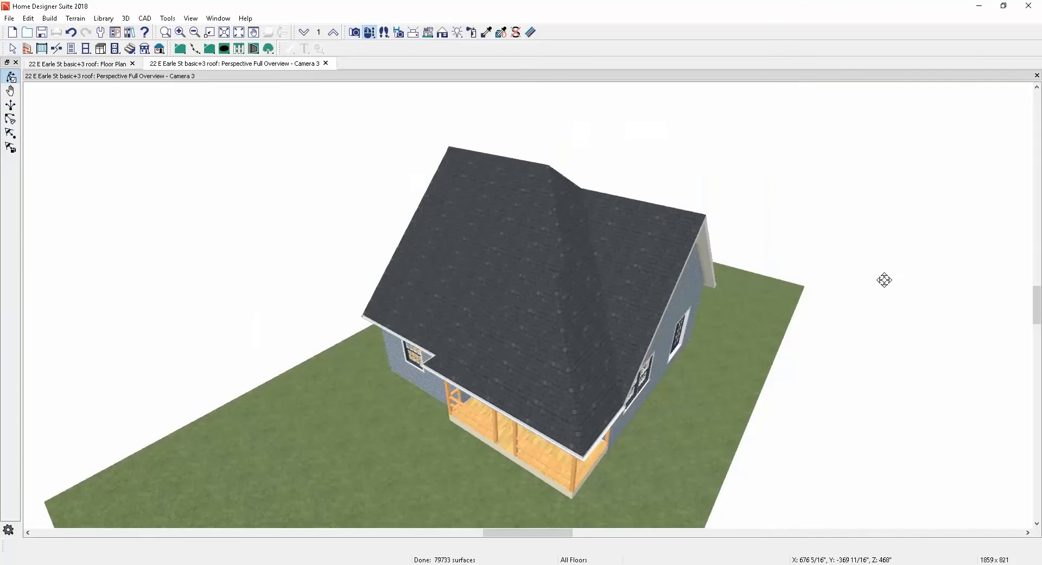
pyautogui.moveTo(597, 335); pyautogui.dragTo(591, 361)
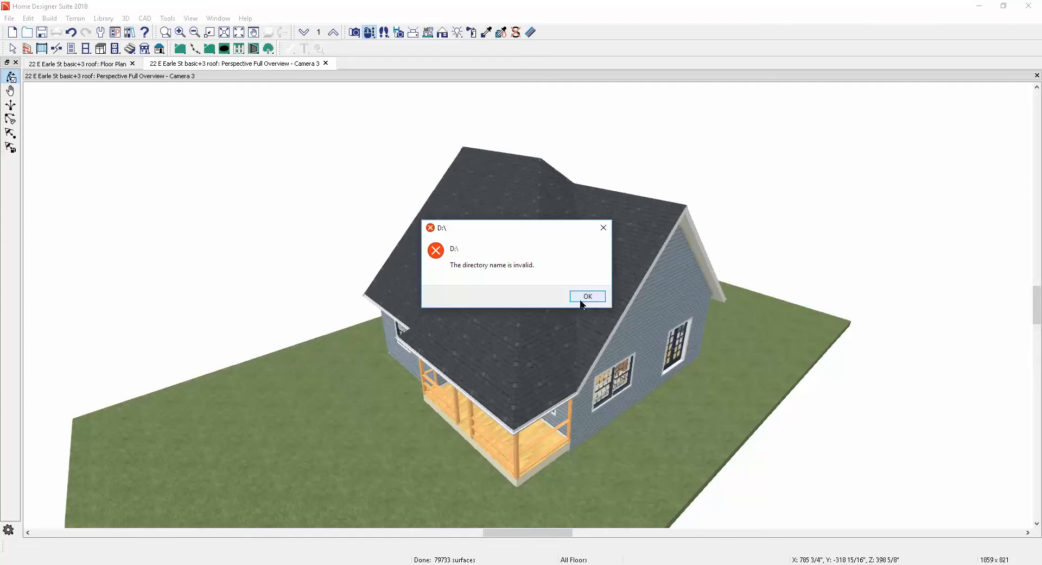
pyautogui.click(586, 297)
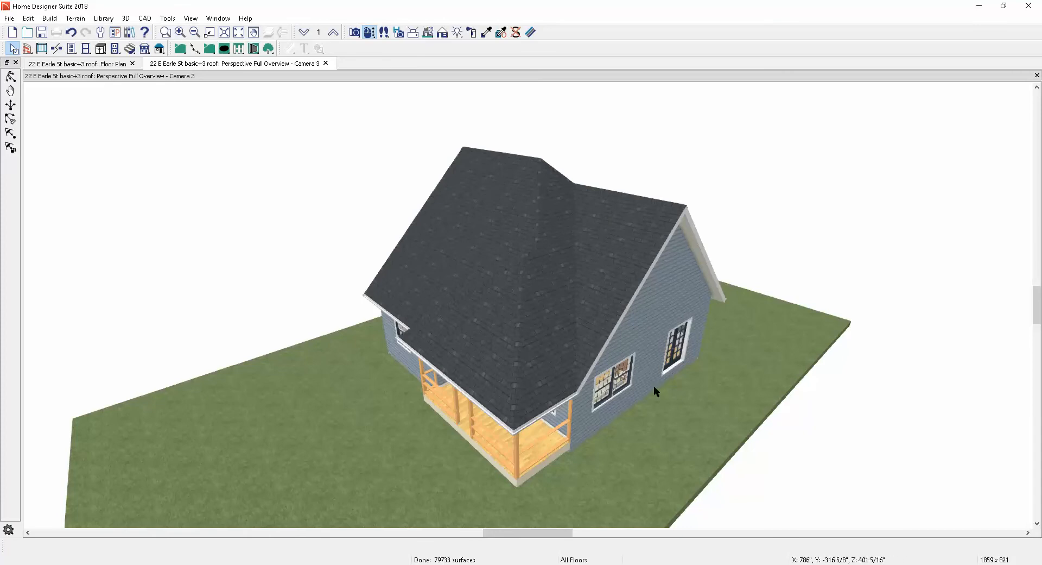
# - Set the roof pitch of the living room's front exterior wall, behind the porch, to 3 in 12
pyautogui.hotkey('ctrl', 'Tab')
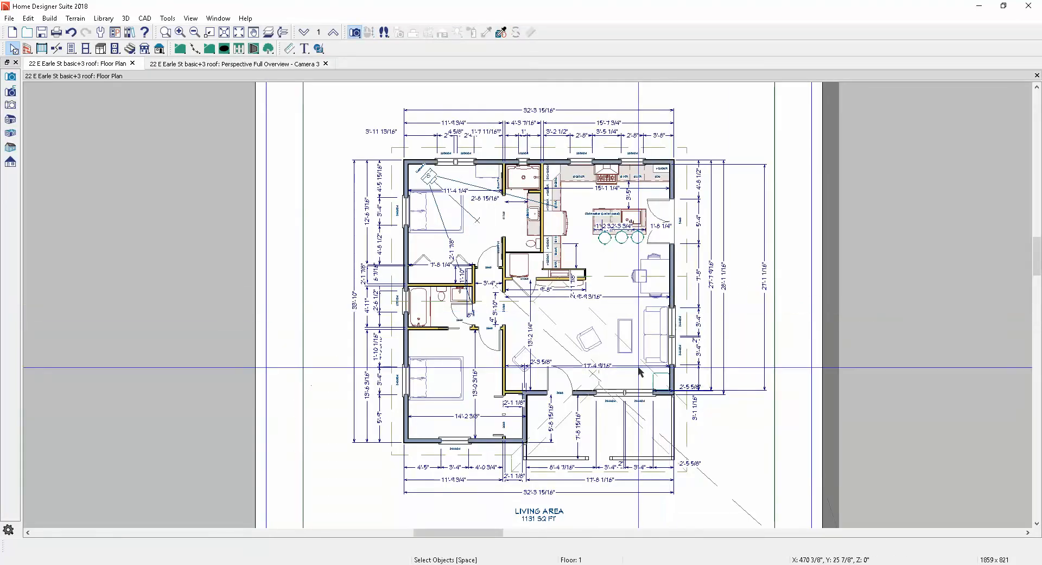
pyautogui.click(664, 399)
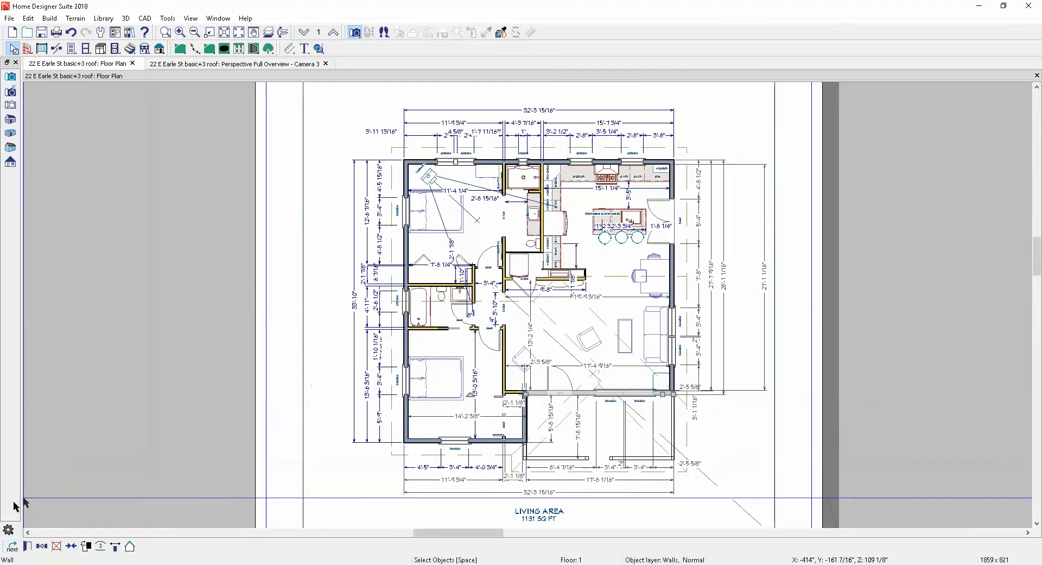
pyautogui.click(26, 545)
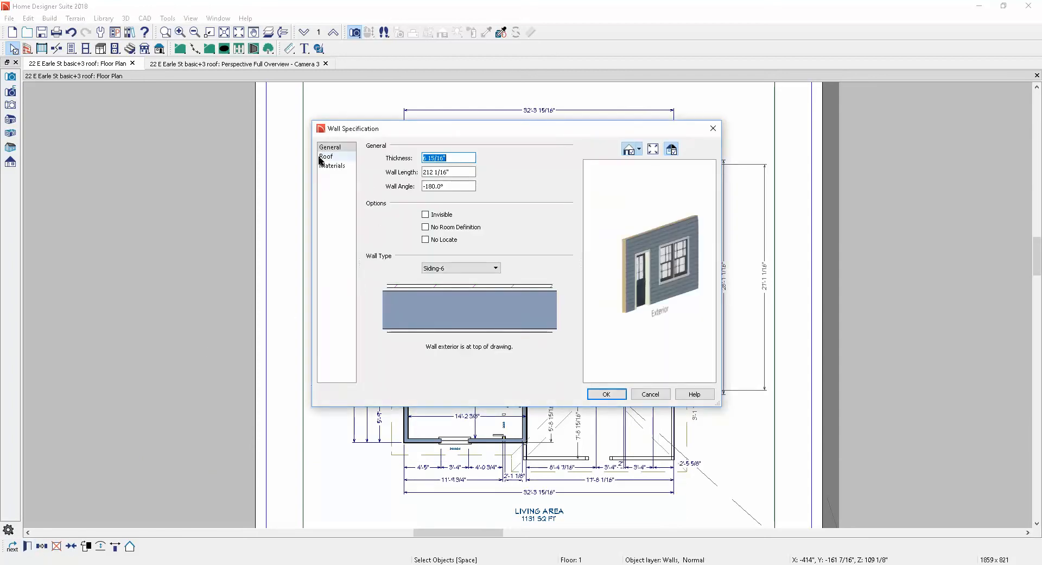
pyautogui.click(326, 157)
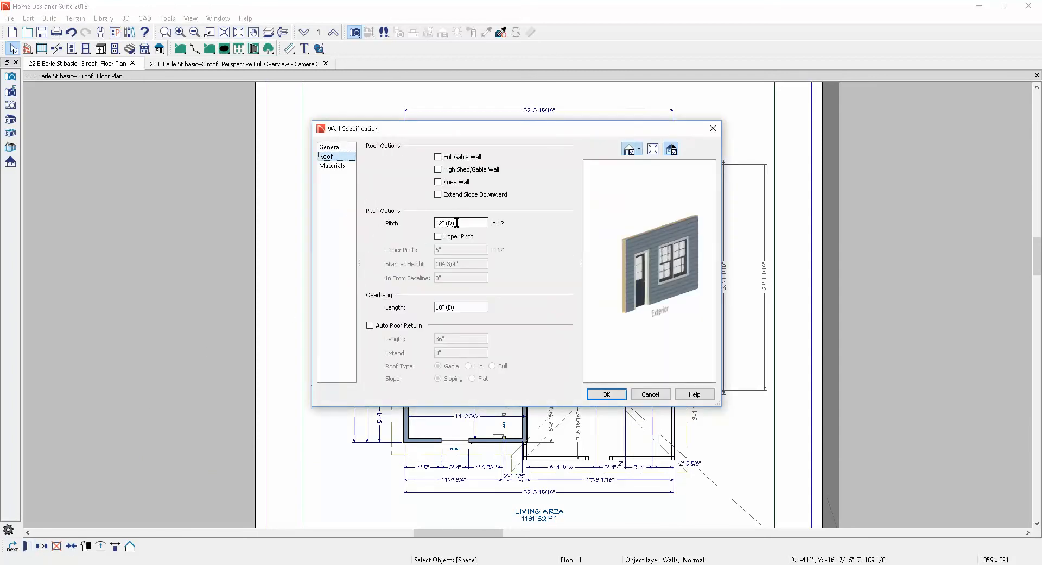
pyautogui.click(458, 222)
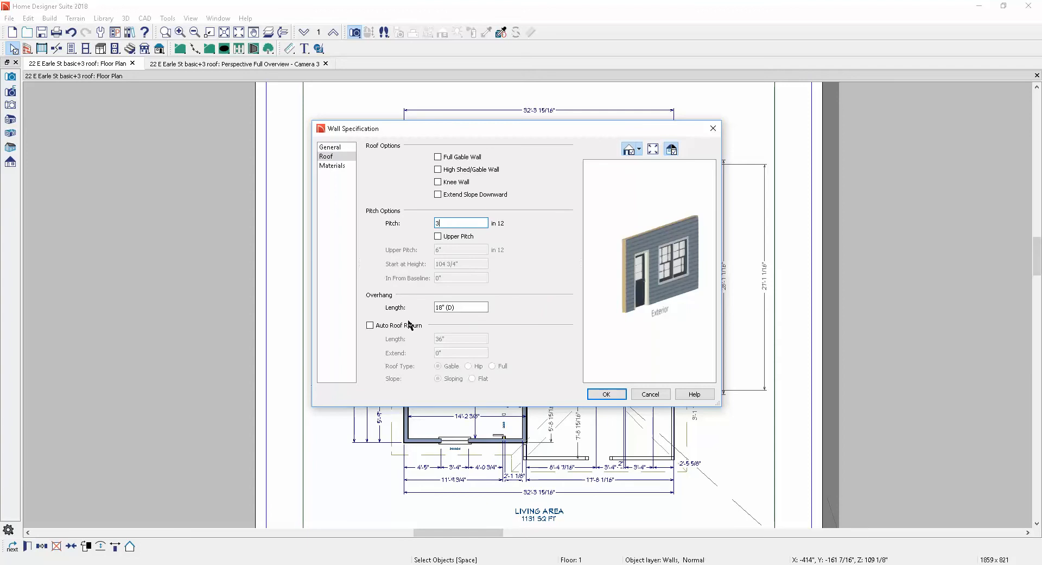
pyautogui.click(609, 393)
pyautogui.press('Escape')
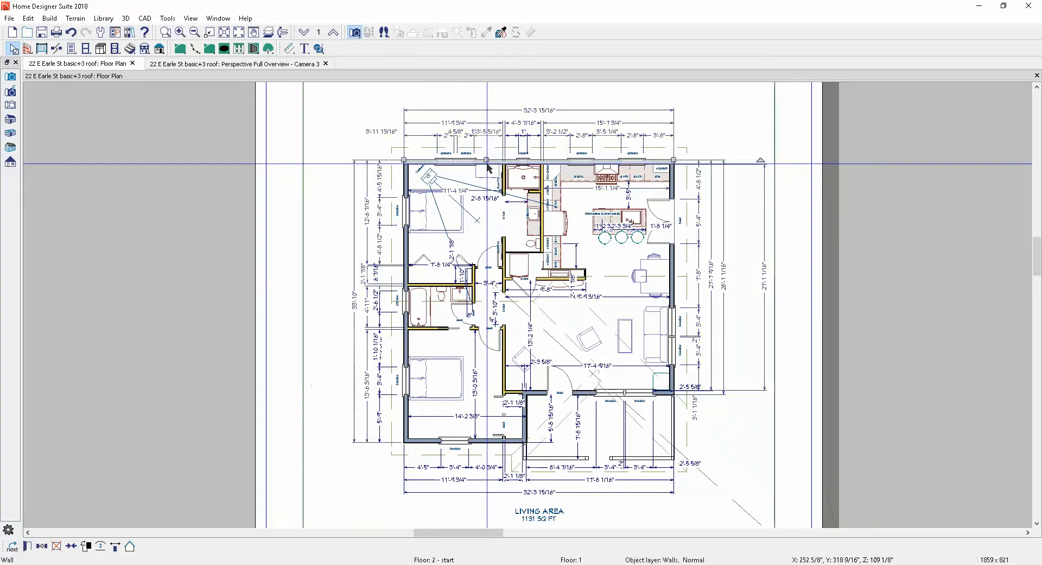
# - Set the roof pitch of the rear exterior wall to 3 in 12 and inspect the rebuilt roof in the 3D overview
pyautogui.click(455, 162)
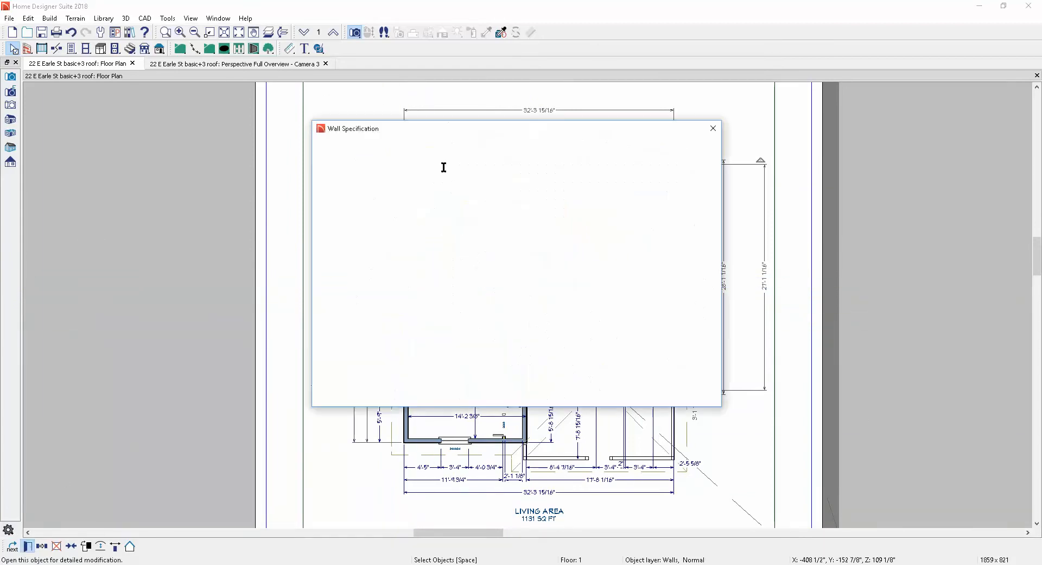
pyautogui.click(346, 156)
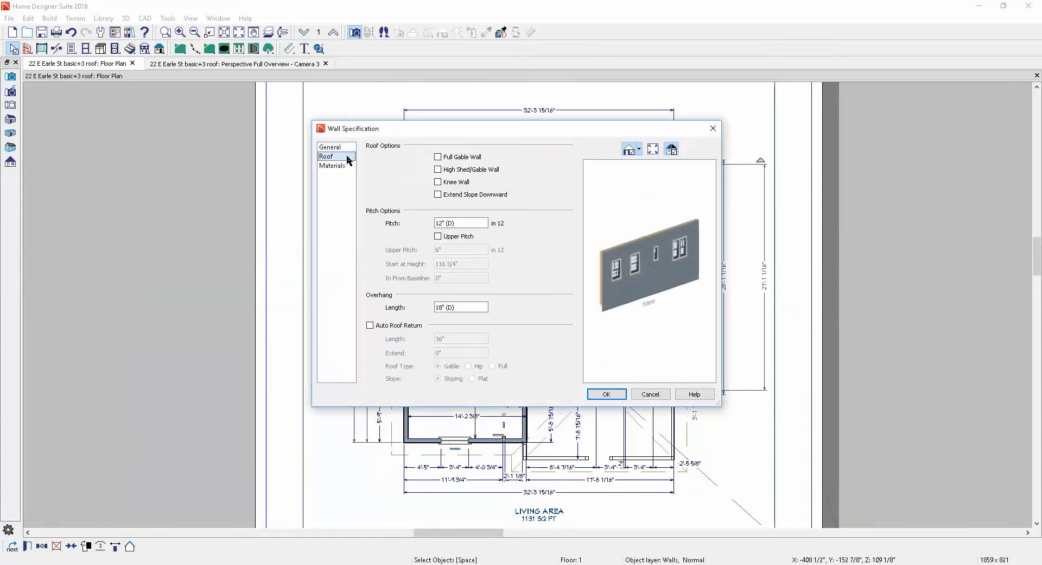
pyautogui.moveTo(481, 223); pyautogui.dragTo(393, 224)
pyautogui.write('3')
pyautogui.click(609, 393)
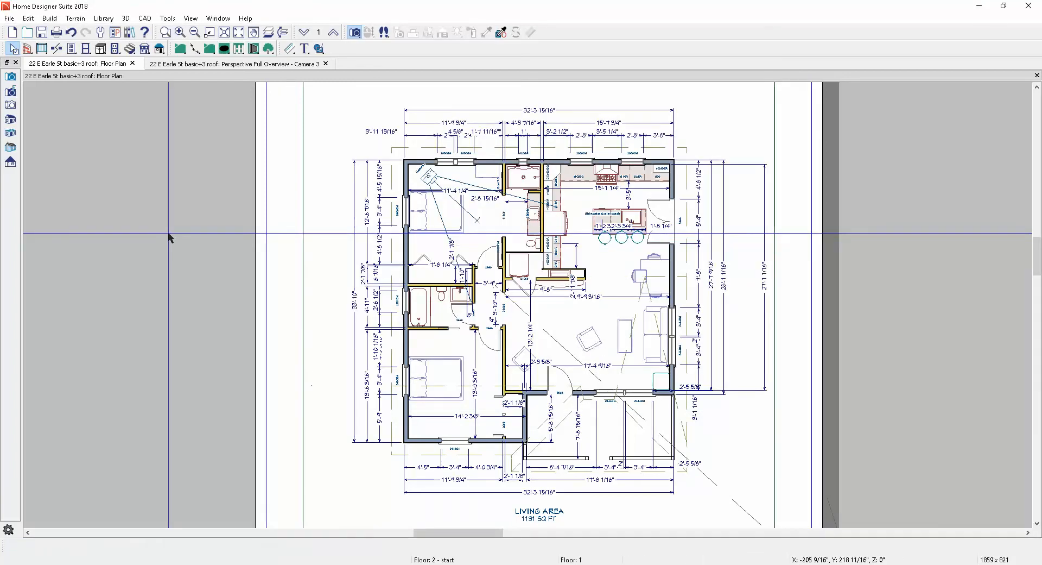
pyautogui.hotkey('ctrl', 'Tab')
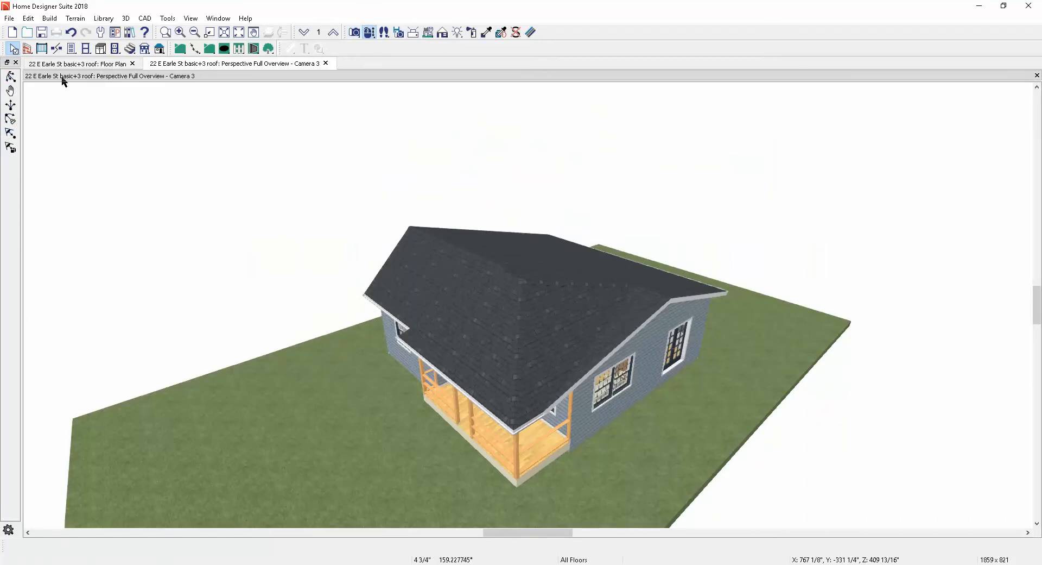
pyautogui.click(10, 77)
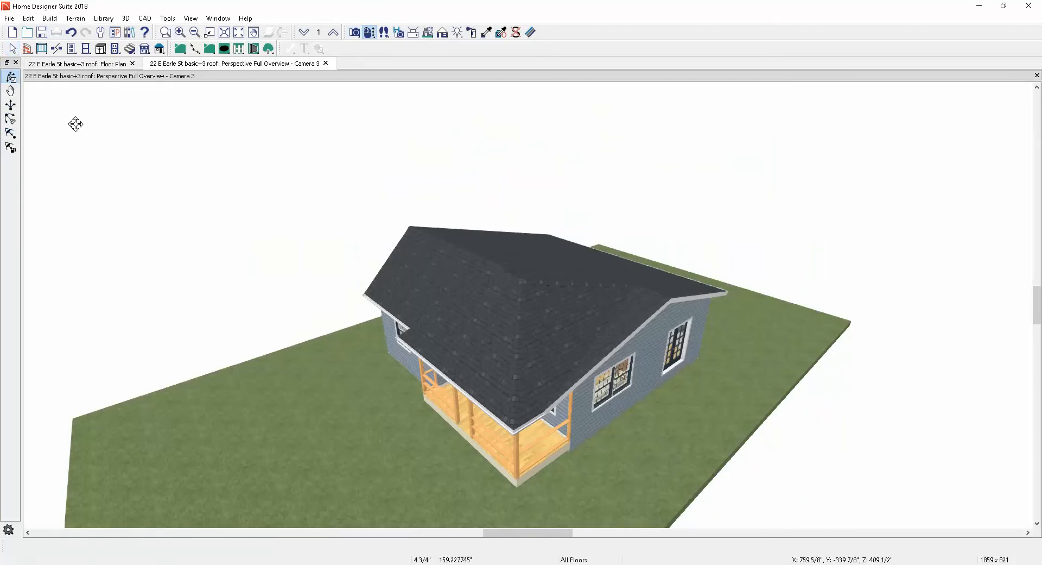
pyautogui.moveTo(76, 124); pyautogui.dragTo(478, 203)
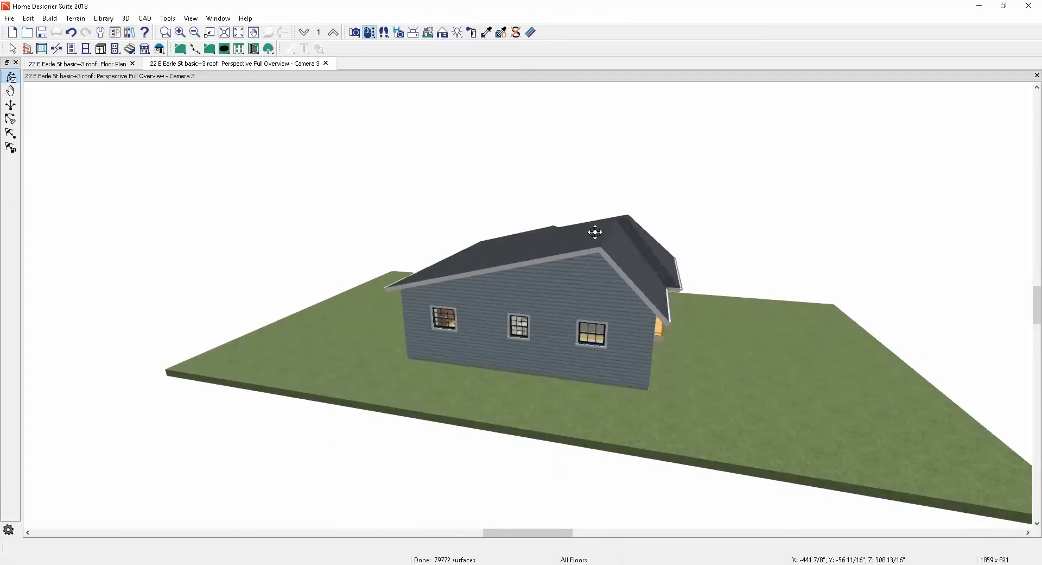
pyautogui.moveTo(601, 260); pyautogui.dragTo(435, 285)
# - Move the small bathroom window in the rear exterior wall a little toward the kitchen
pyautogui.hotkey('ctrl', 'Tab')
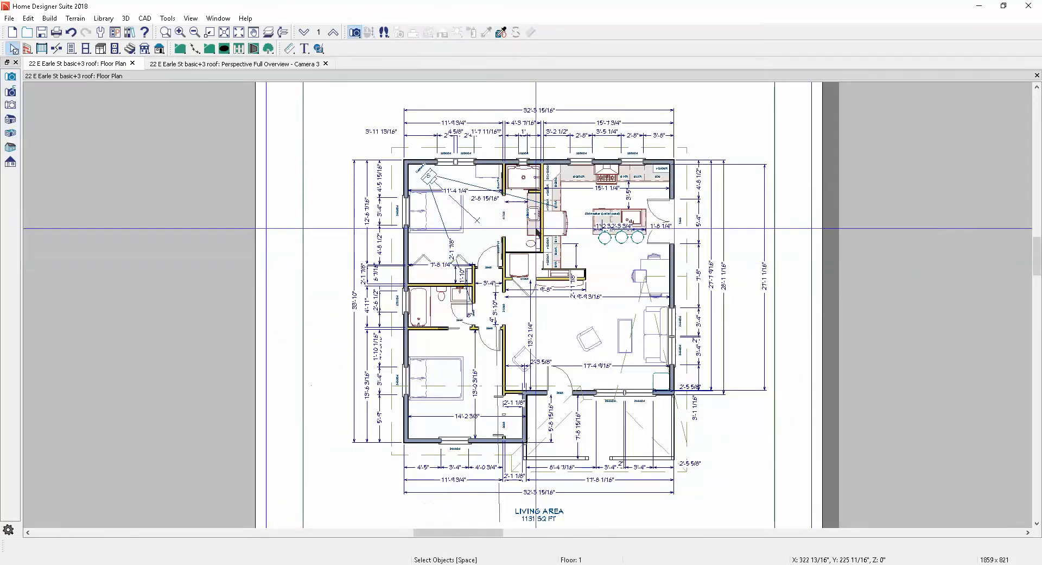
pyautogui.scroll(2, 525, 154)
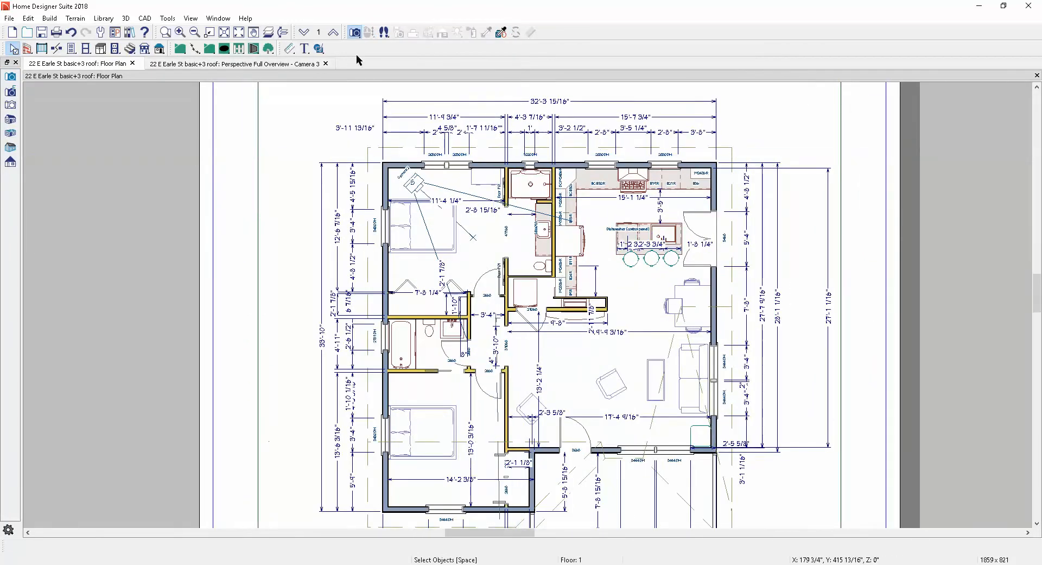
pyautogui.click(56, 48)
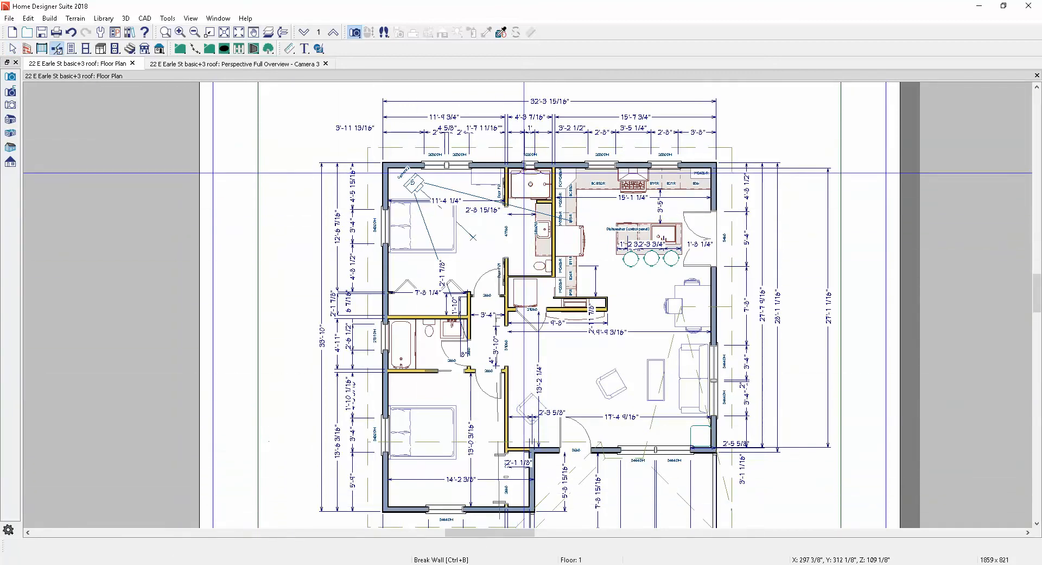
pyautogui.scroll(2, 522, 160)
pyautogui.press('space')
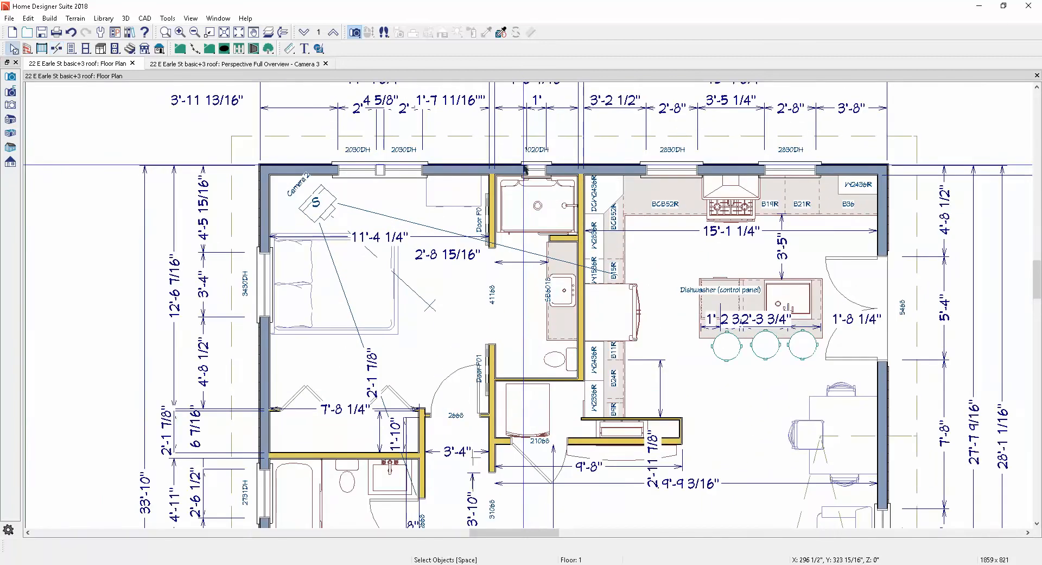
pyautogui.moveTo(537, 171); pyautogui.dragTo(557, 179)
pyautogui.scroll(-2, 558, 180)
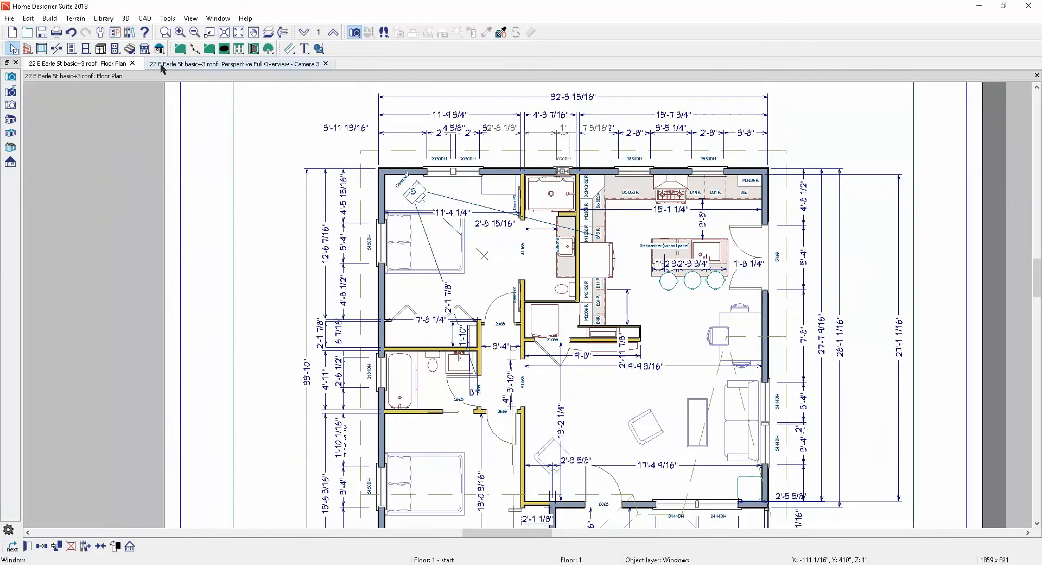
# - Break the rear exterior wall beside the small bathroom window and set the bedroom-side segment's roof pitch to 12 in 12
pyautogui.click(56, 48)
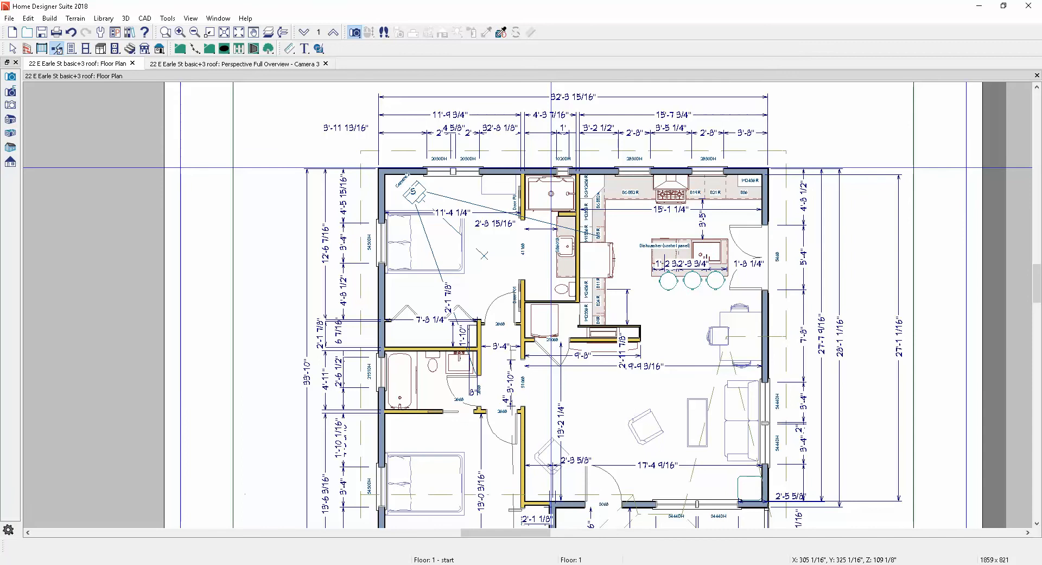
pyautogui.click(533, 174)
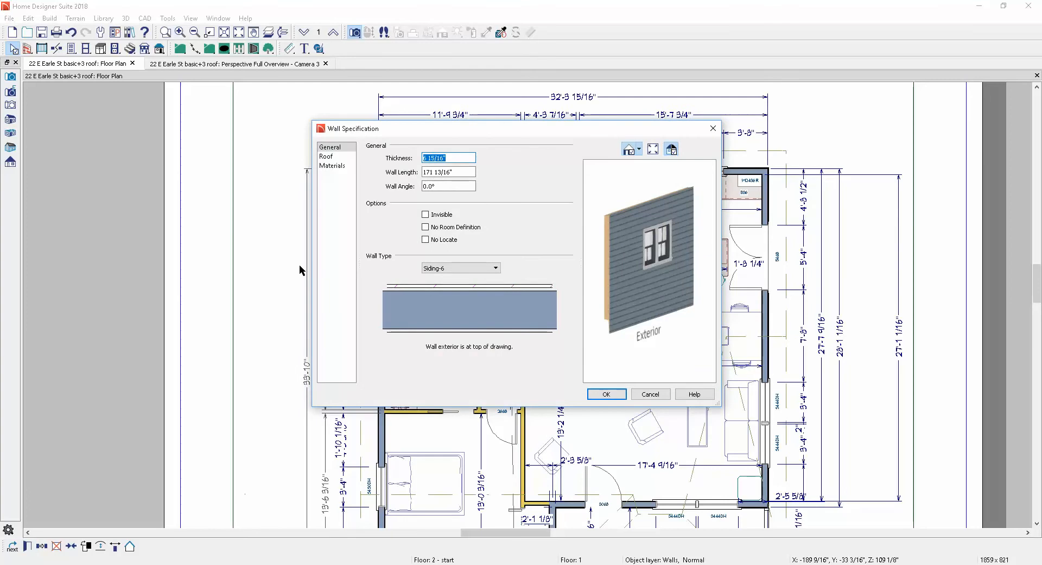
pyautogui.click(328, 157)
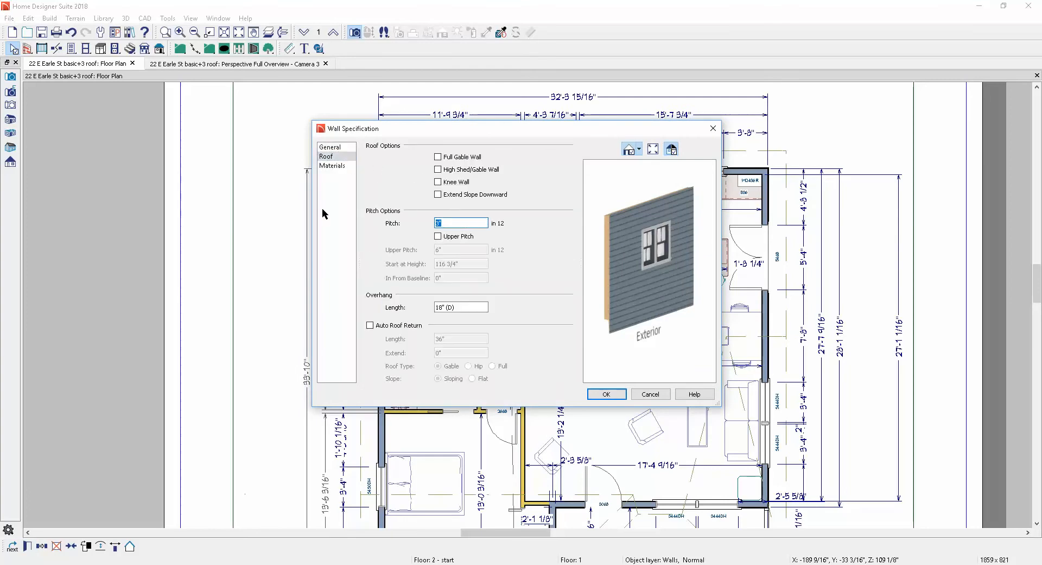
pyautogui.write('12')
pyautogui.click(600, 397)
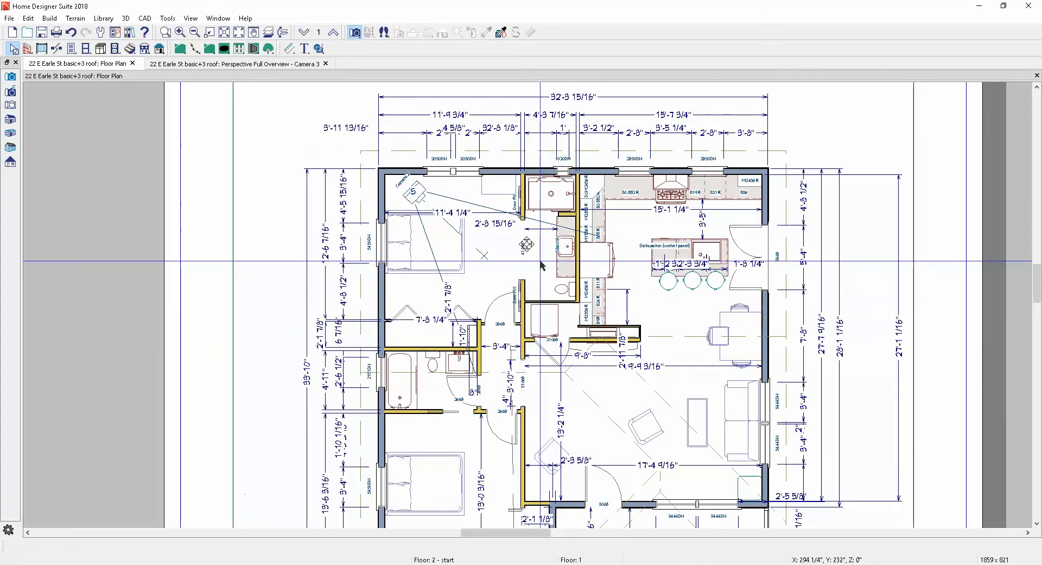
# - Inspect both gable ends and the rebuilt roof slopes from several angles in the 3D overview
pyautogui.hotkey('ctrl', 'Tab')
pyautogui.moveTo(545, 275); pyautogui.dragTo(374, 263)
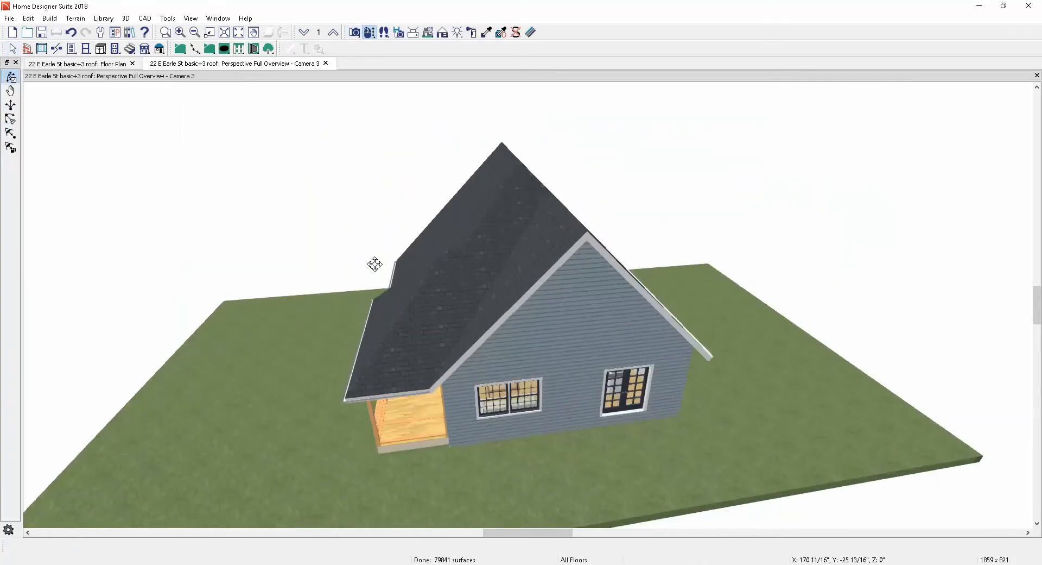
pyautogui.moveTo(419, 312); pyautogui.dragTo(465, 263)
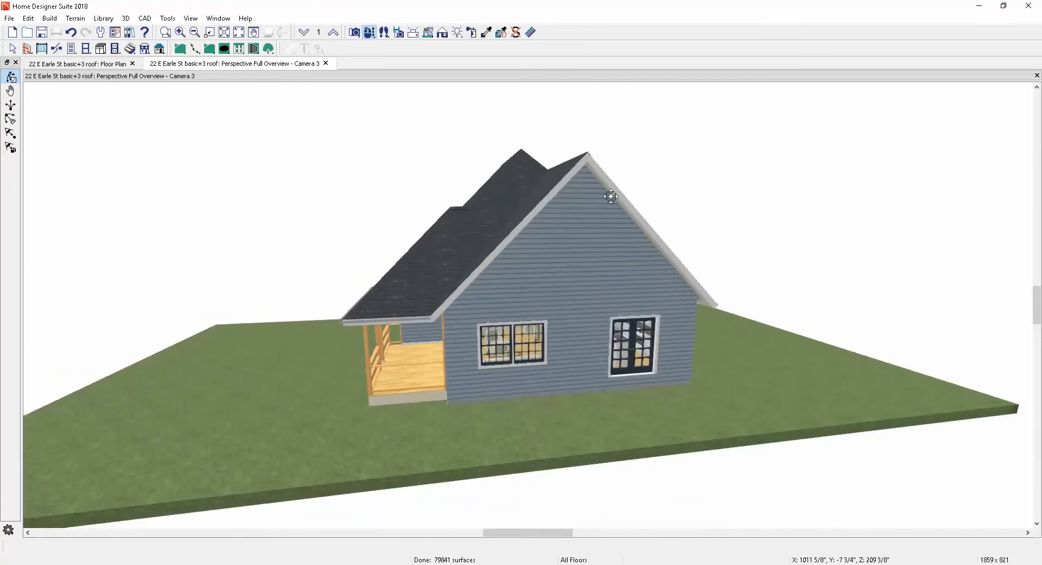
pyautogui.moveTo(449, 247); pyautogui.dragTo(767, 262)
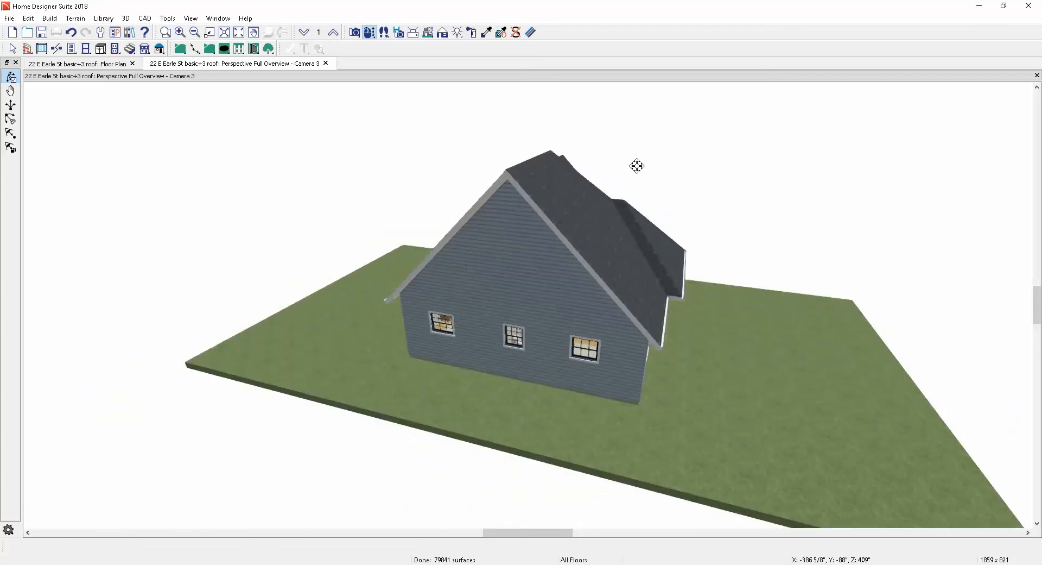
# - Check the roof pitch settings of the kitchen-side segment of the rear wall and of the living room's front exterior wall
pyautogui.hotkey('ctrl', 'Tab')
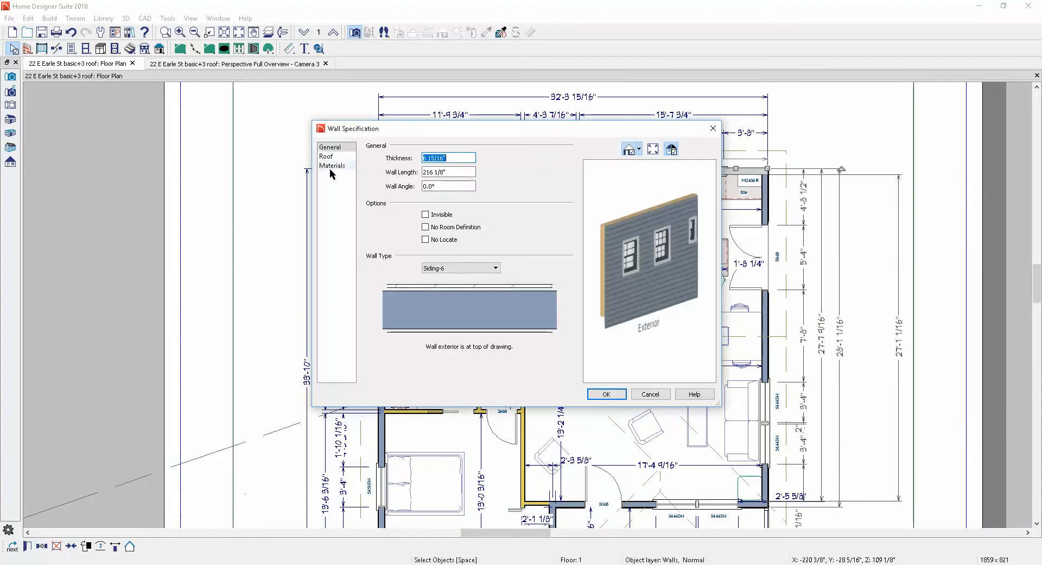
pyautogui.click(327, 156)
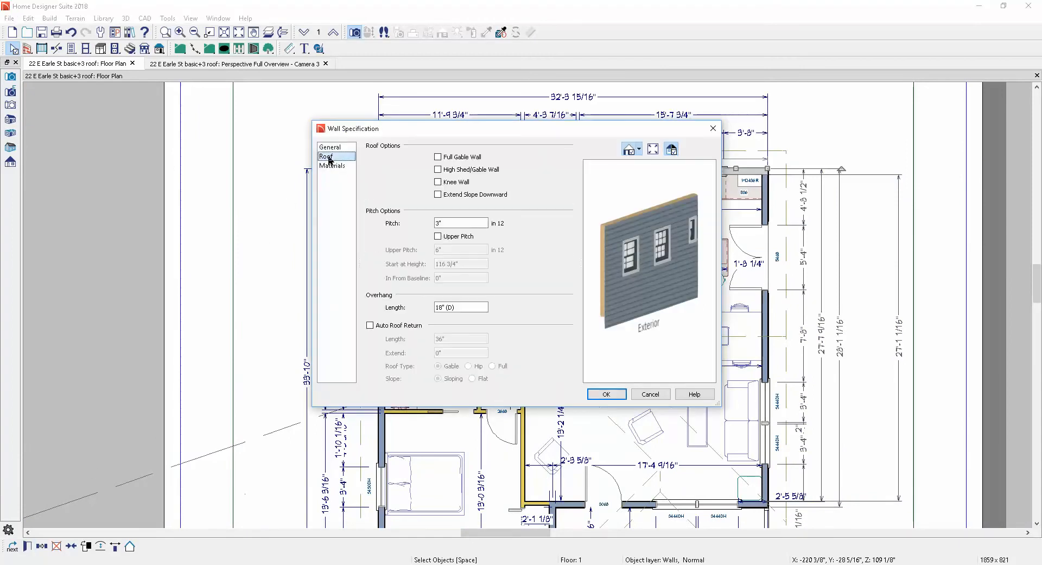
pyautogui.doubleClick(452, 223)
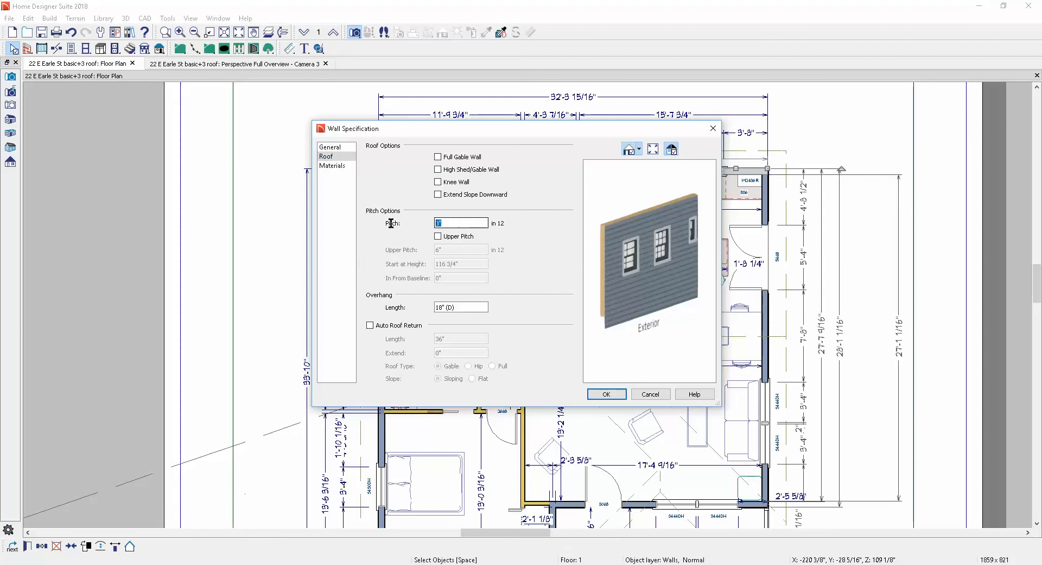
pyautogui.click(616, 396)
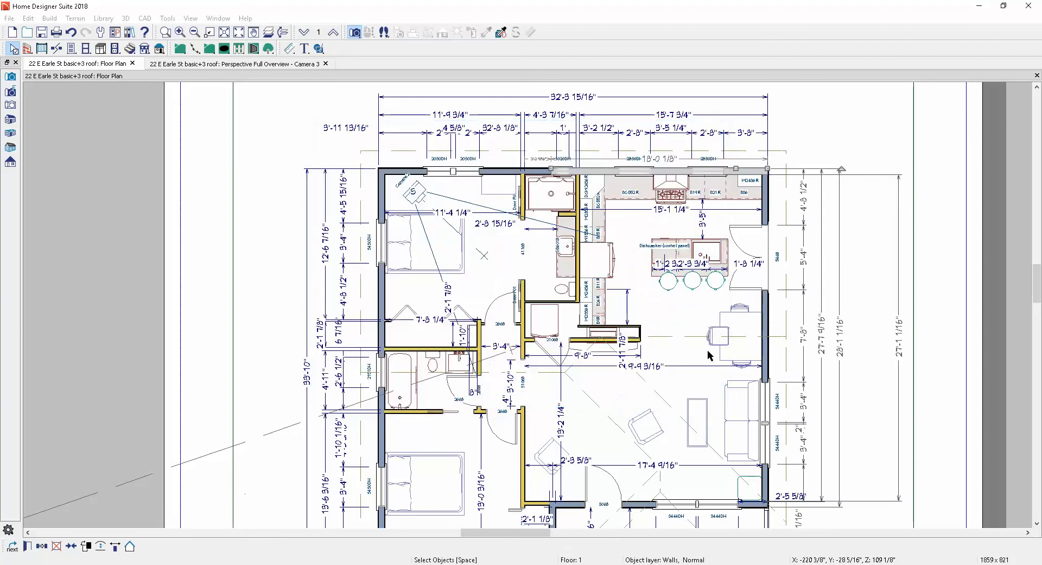
pyautogui.click(629, 507)
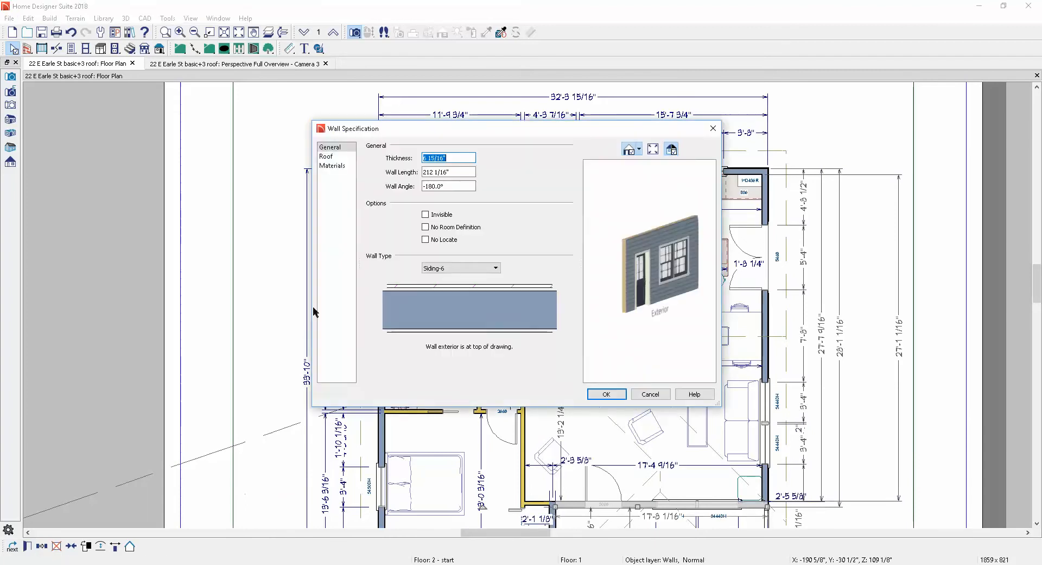
pyautogui.click(333, 160)
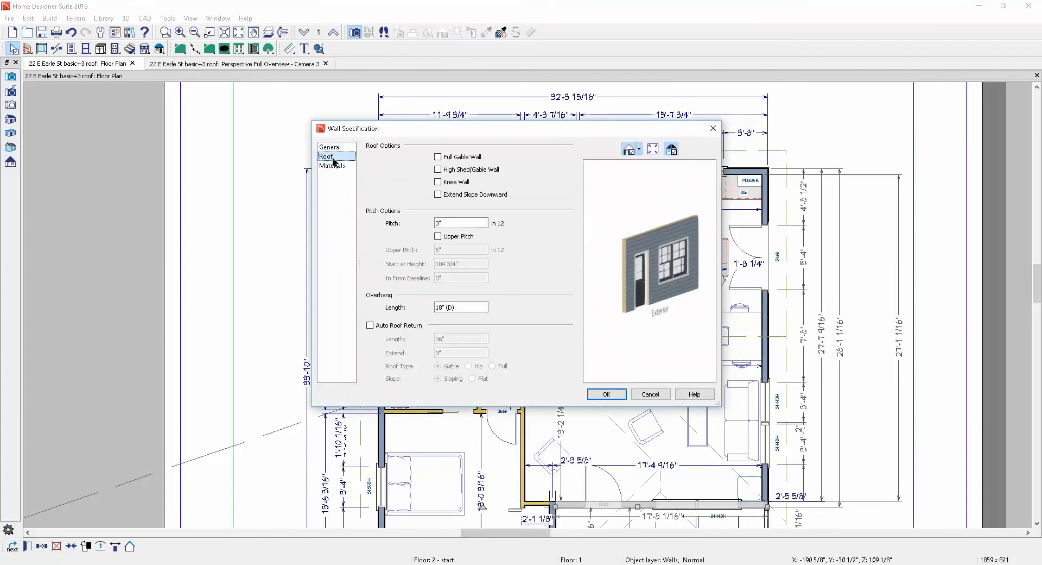
pyautogui.click(648, 394)
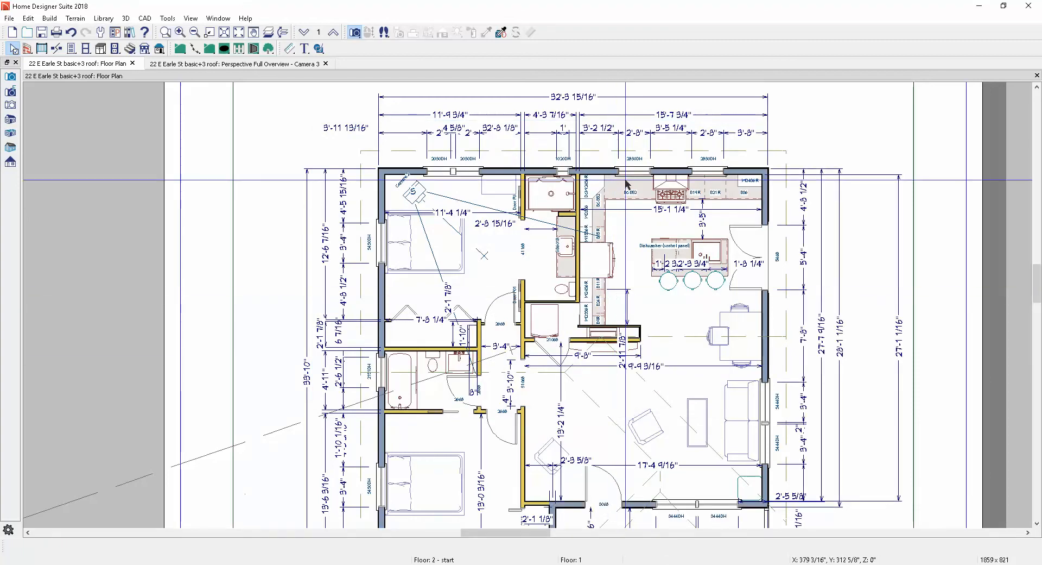
# - Examine the roof above the front porch and its junction with the main roof in the 3D overview
pyautogui.scroll(-3, 633, 180)
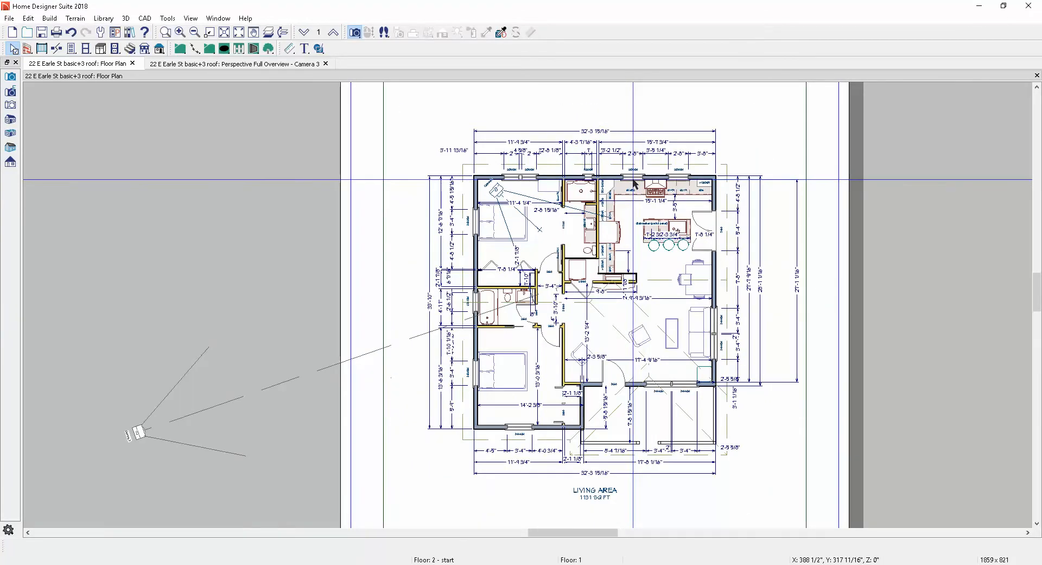
pyautogui.hotkey('ctrl', 'Tab')
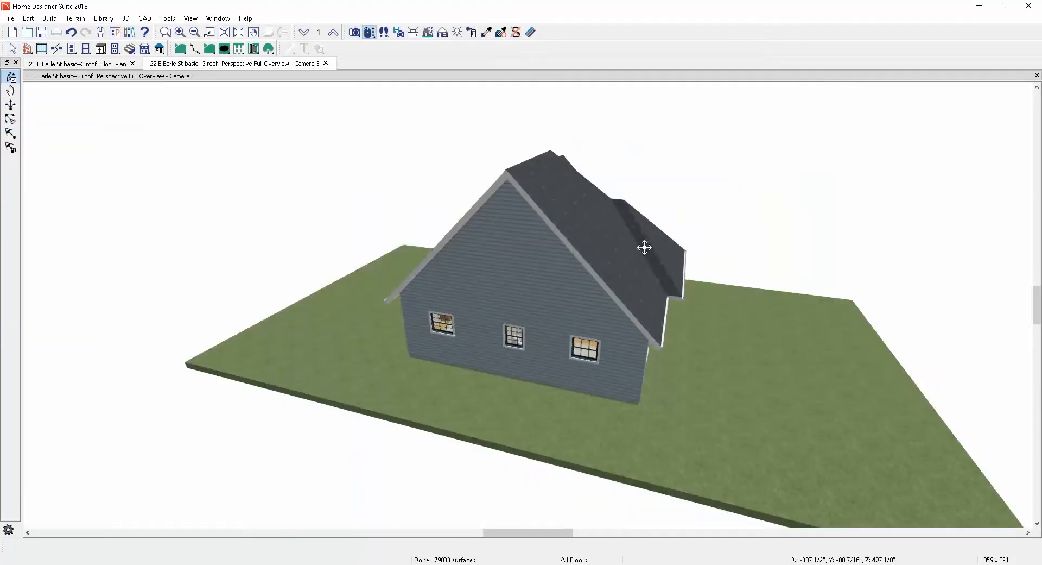
pyautogui.moveTo(558, 257); pyautogui.dragTo(360, 259)
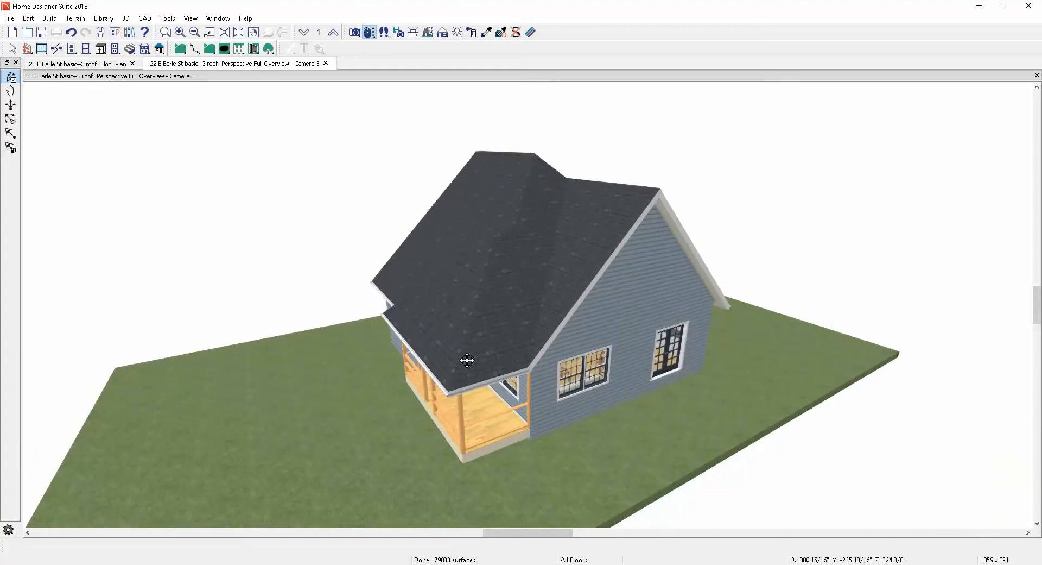
pyautogui.moveTo(472, 356); pyautogui.dragTo(584, 375)
pyautogui.press('space')
# - Set the room type of the unspecified area in front of the living room to Porch
pyautogui.hotkey('ctrl', 'Tab')
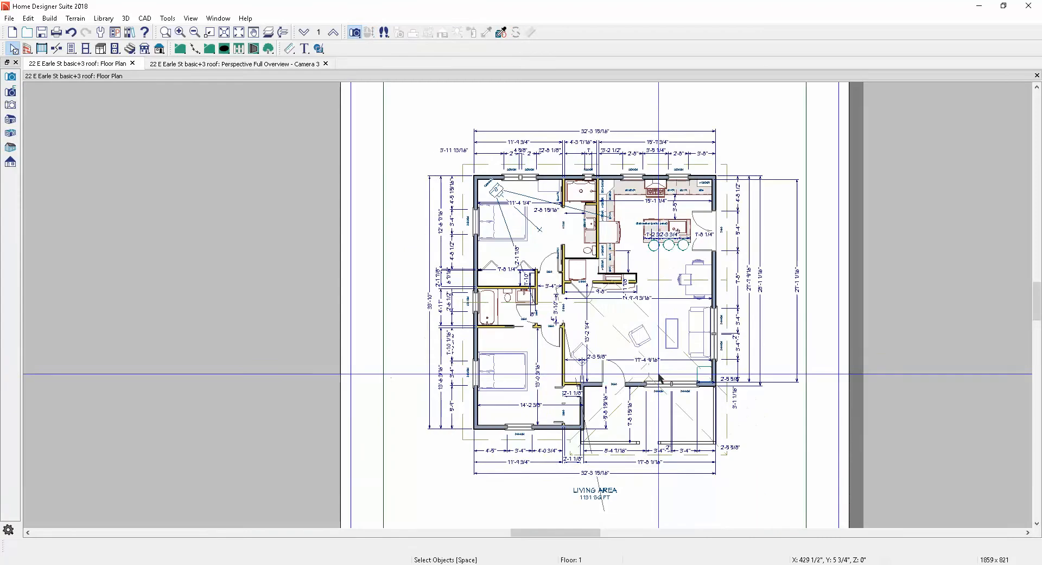
pyautogui.scroll(2, 684, 437)
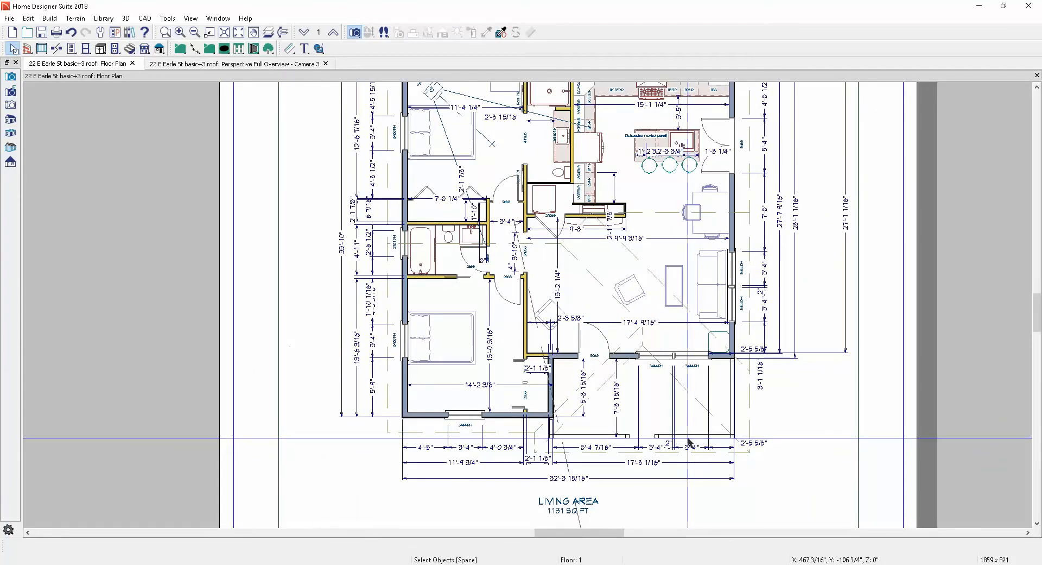
pyautogui.scroll(3, 689, 440)
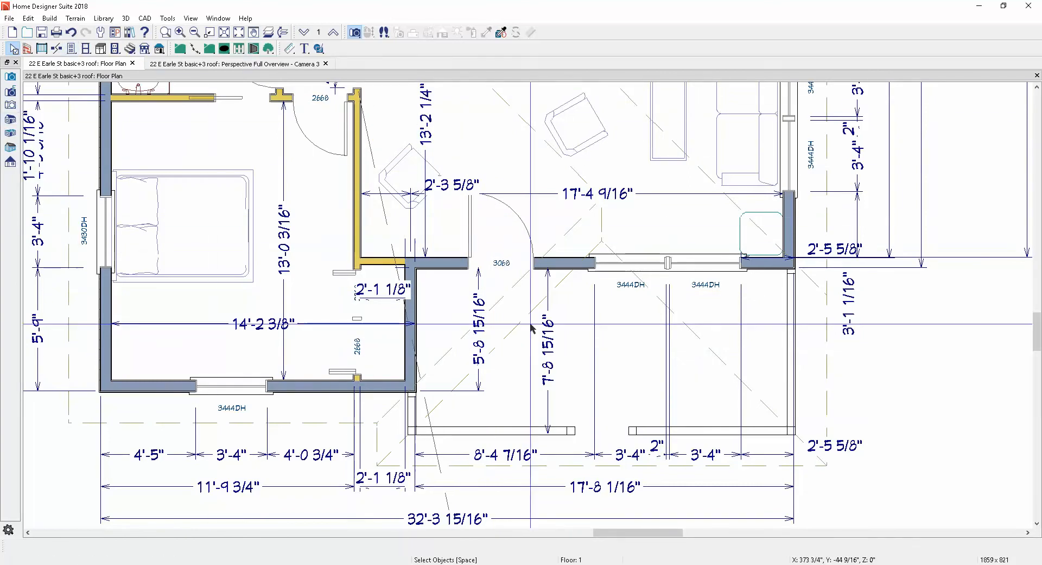
pyautogui.click(755, 325)
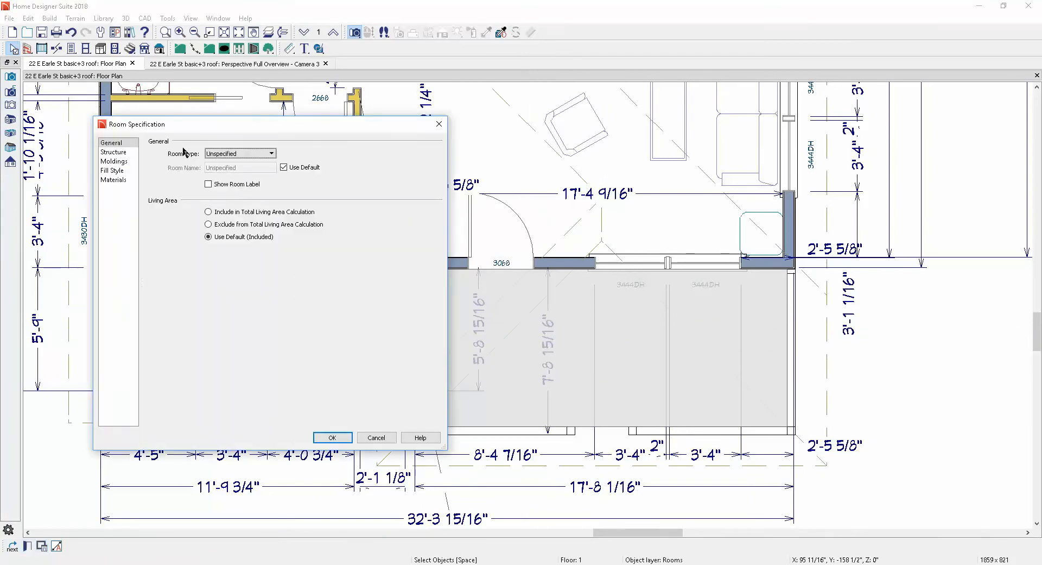
pyautogui.click(253, 154)
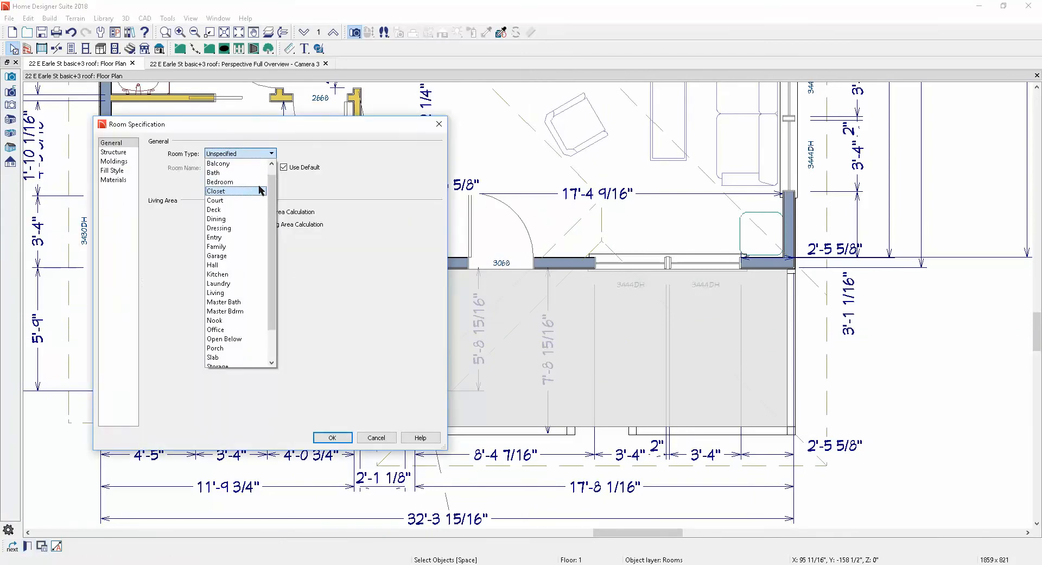
pyautogui.scroll(1, 259, 189)
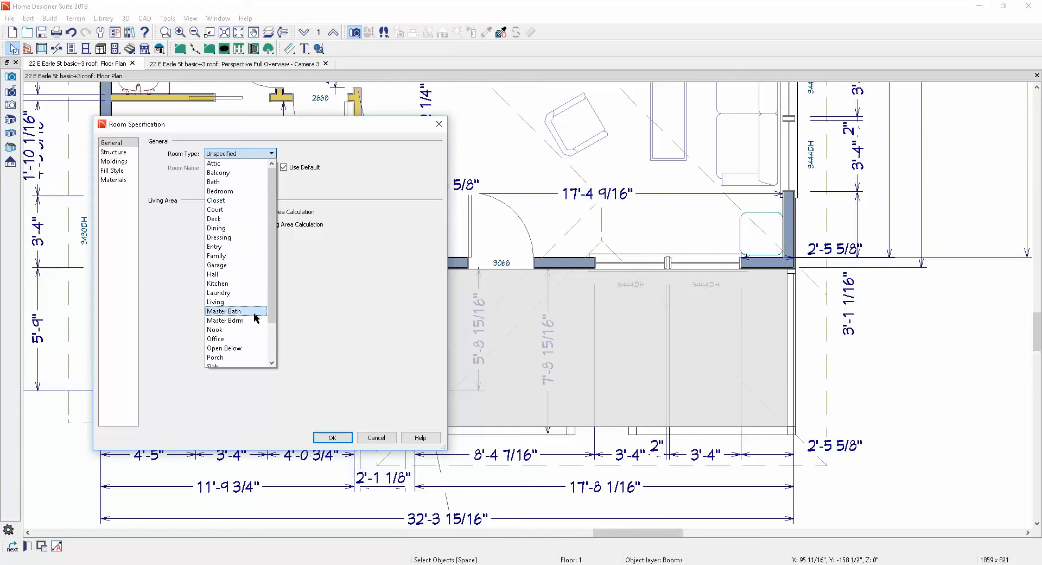
pyautogui.click(235, 357)
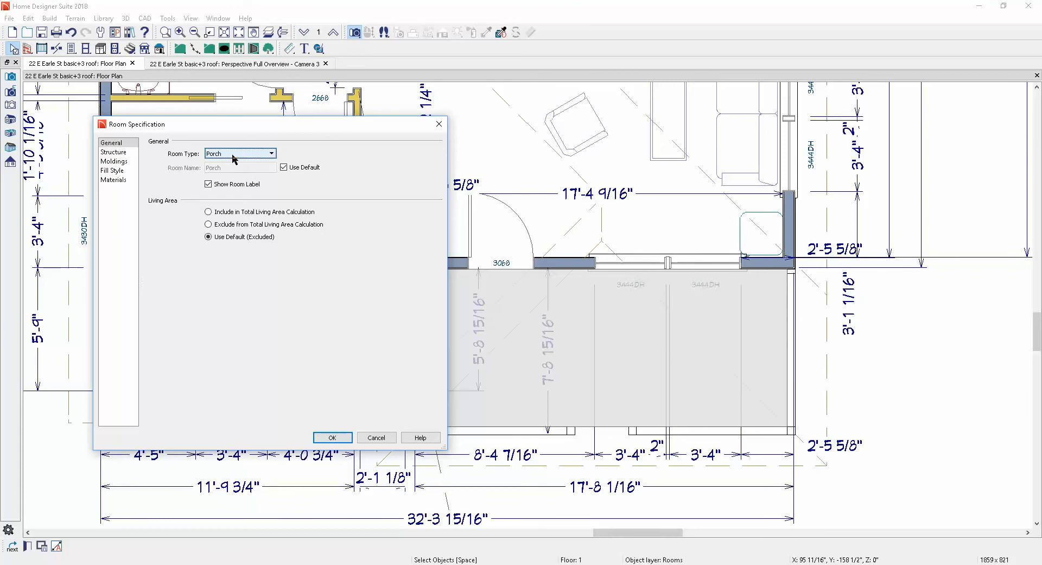
# - Review the porch's material and structure settings and override its default floor elevation
pyautogui.click(116, 180)
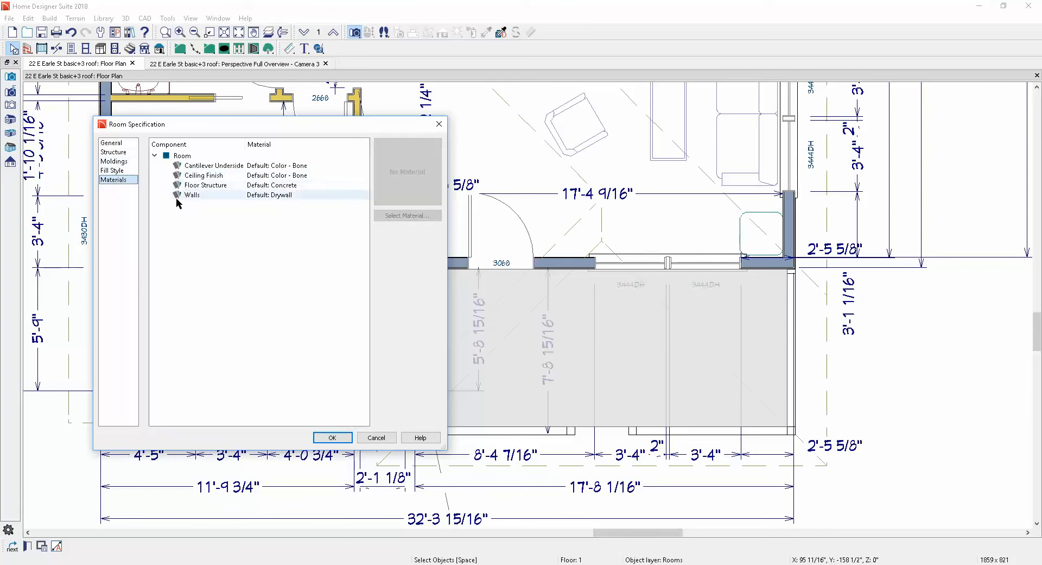
pyautogui.click(117, 154)
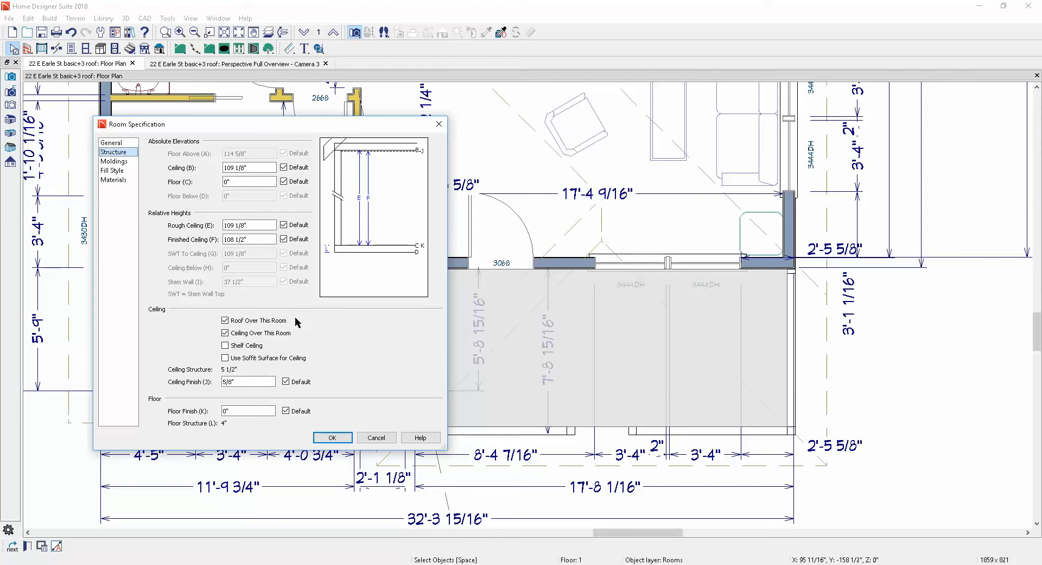
pyautogui.click(119, 179)
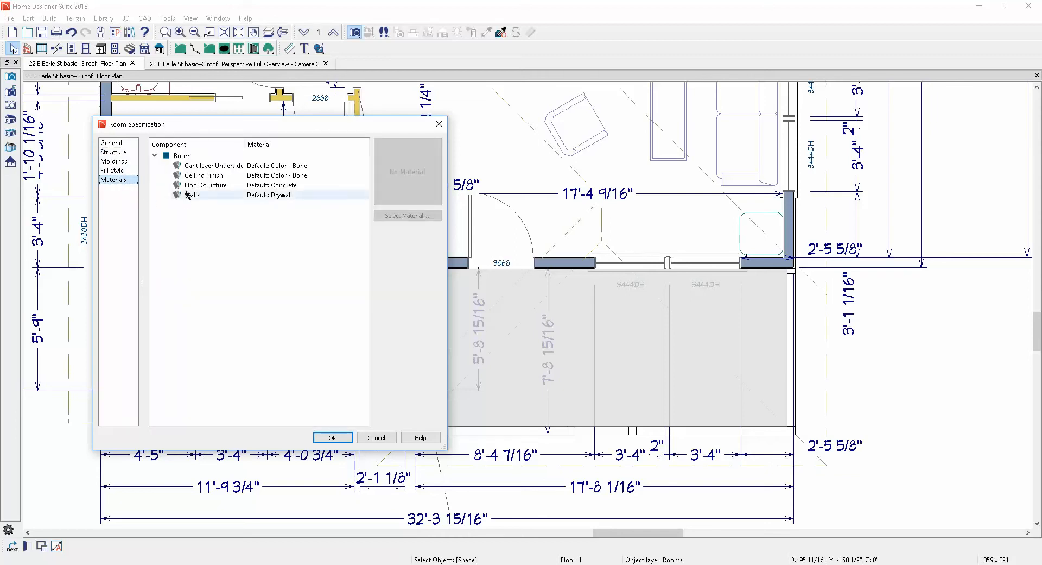
pyautogui.click(212, 188)
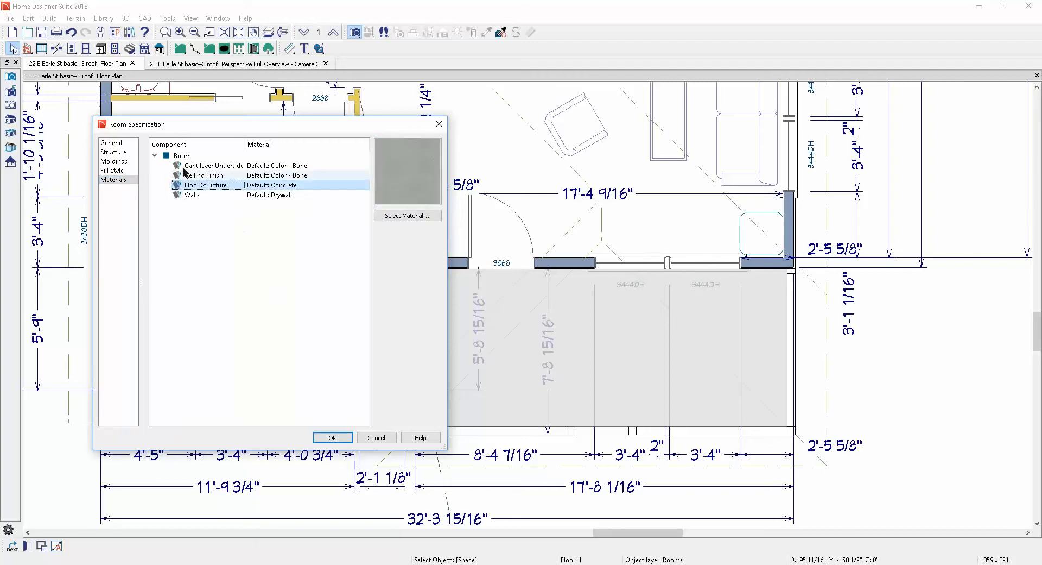
pyautogui.click(129, 144)
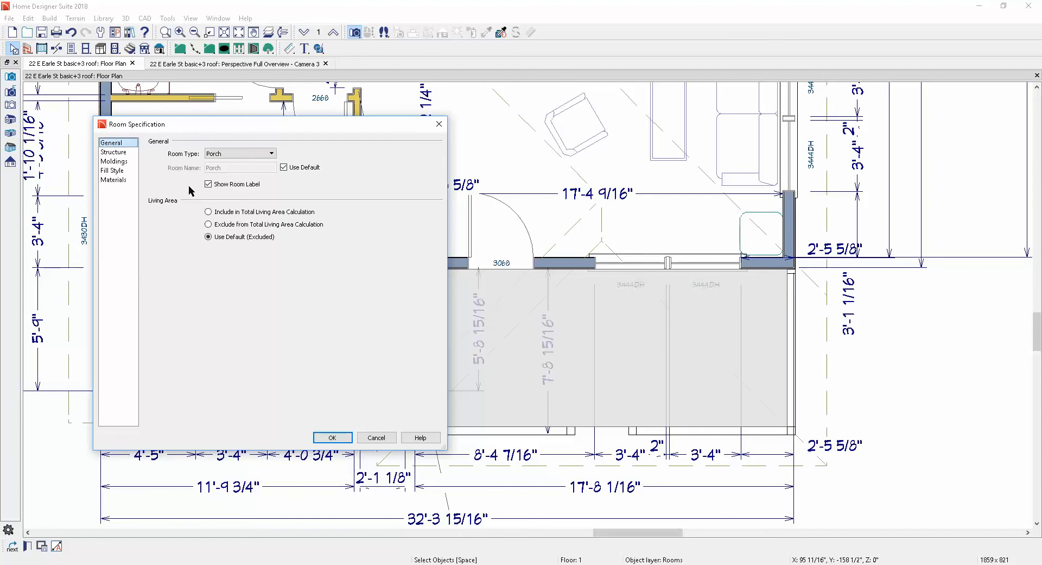
pyautogui.click(120, 153)
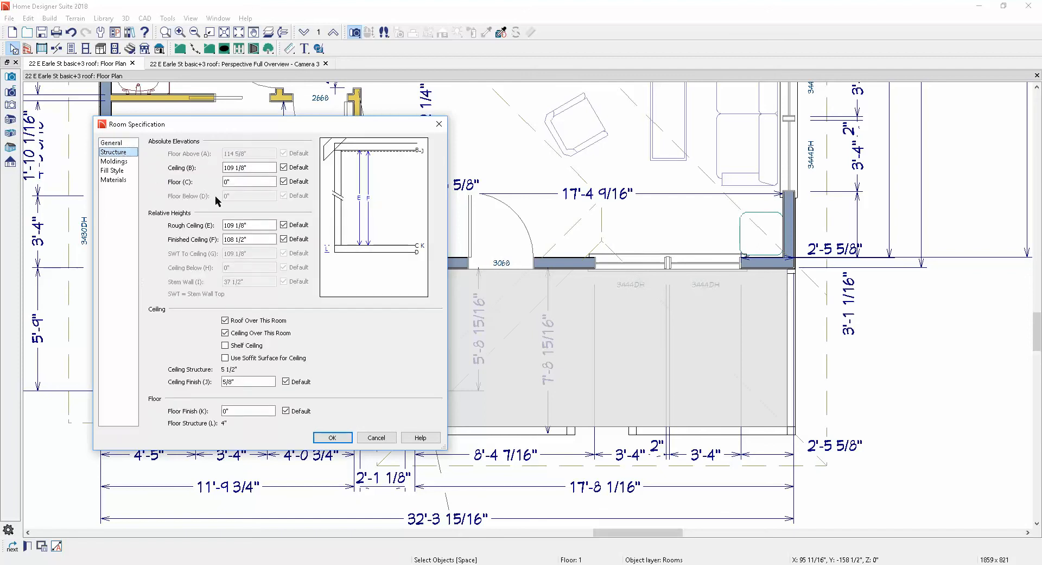
pyautogui.click(283, 182)
pyautogui.click(333, 437)
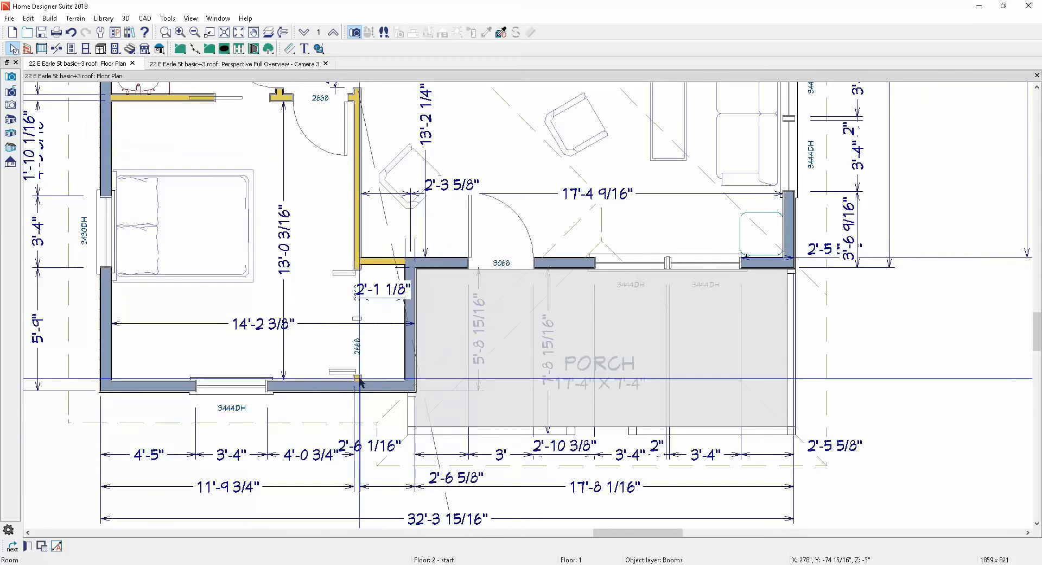
# - Examine the front porch's floor, railings and roof in the 3D overview
pyautogui.click(235, 64)
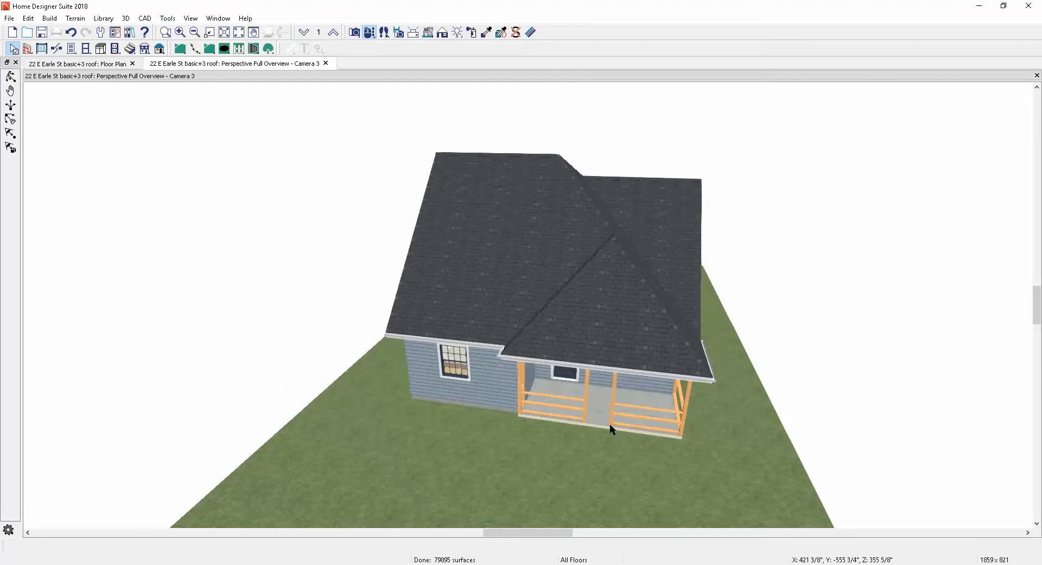
pyautogui.scroll(5, 611, 423)
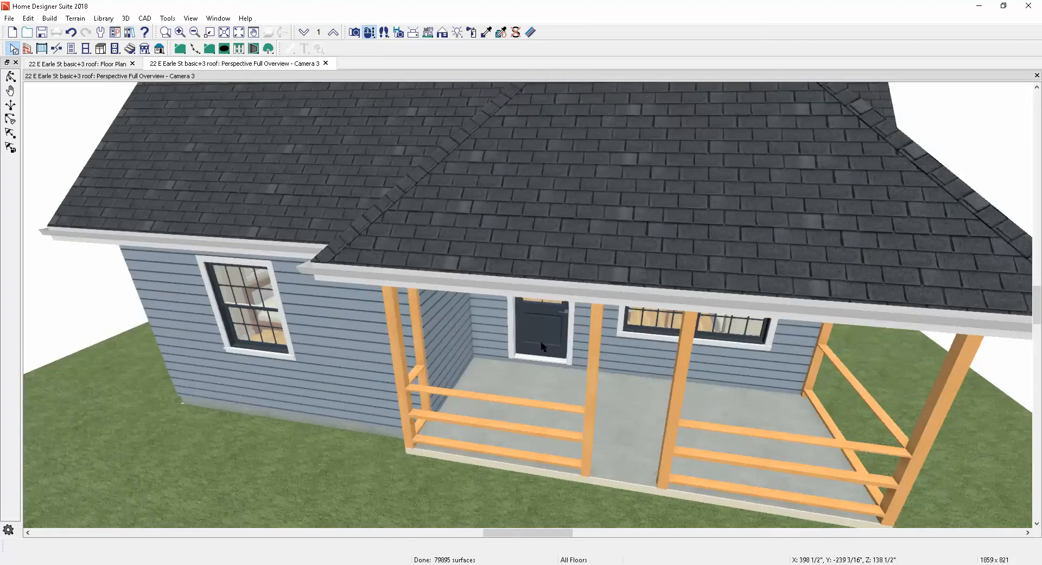
pyautogui.scroll(-2, 521, 339)
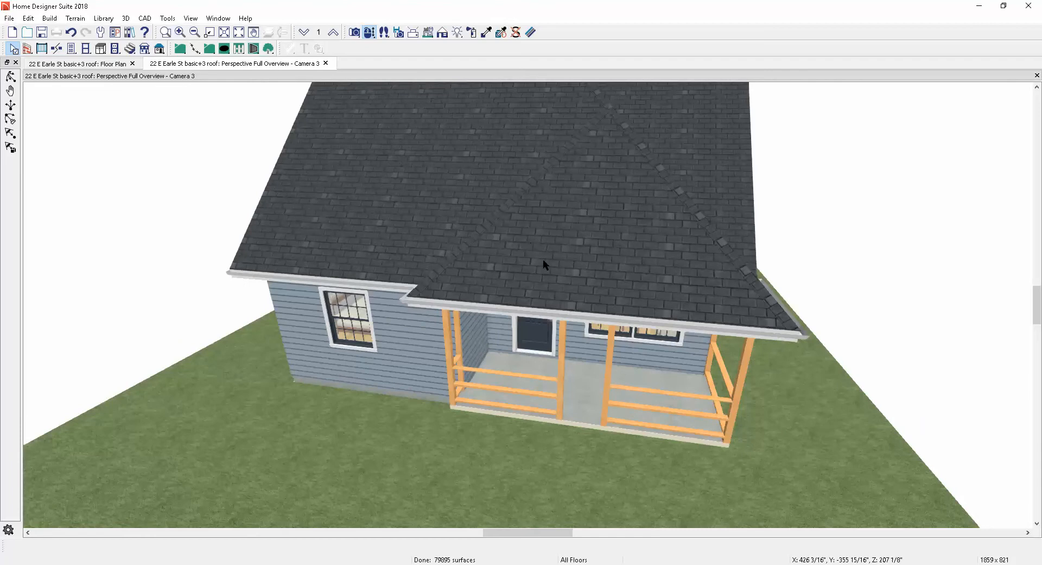
# - Set the roof pitch of the porch's long front railing to 1 in 12
pyautogui.hotkey('ctrl', 'Tab')
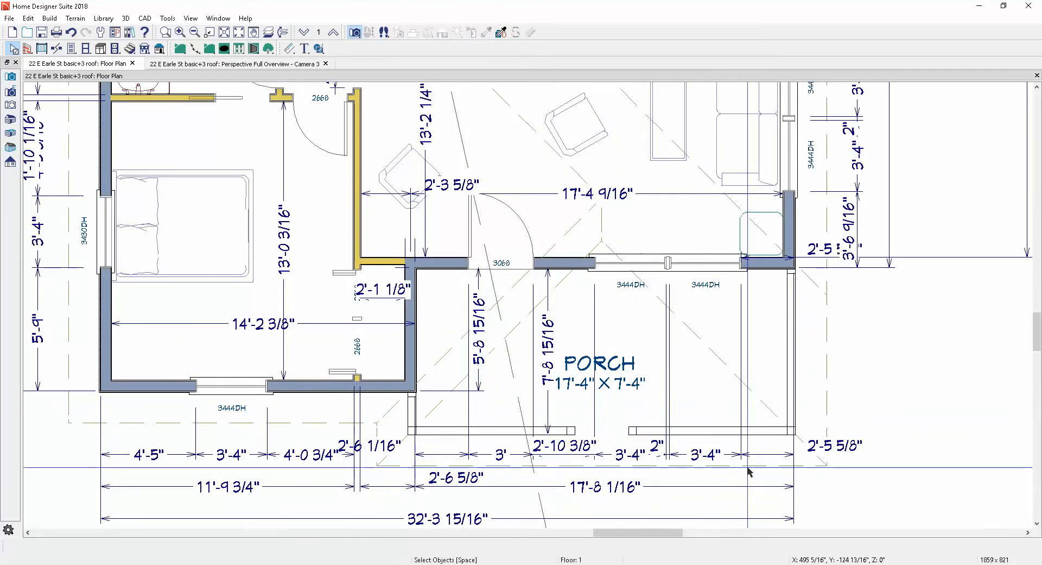
pyautogui.click(758, 435)
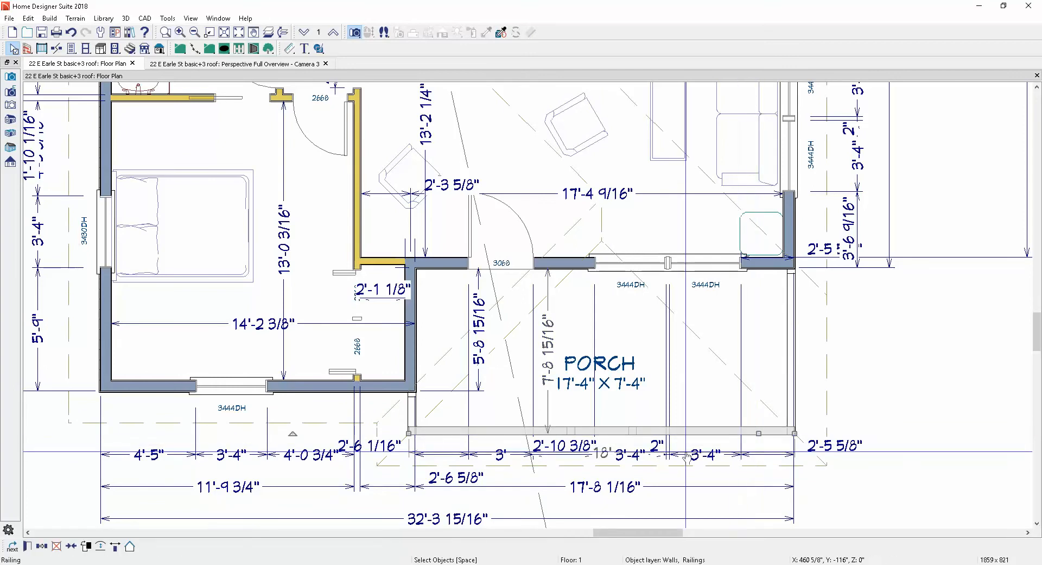
pyautogui.click(27, 546)
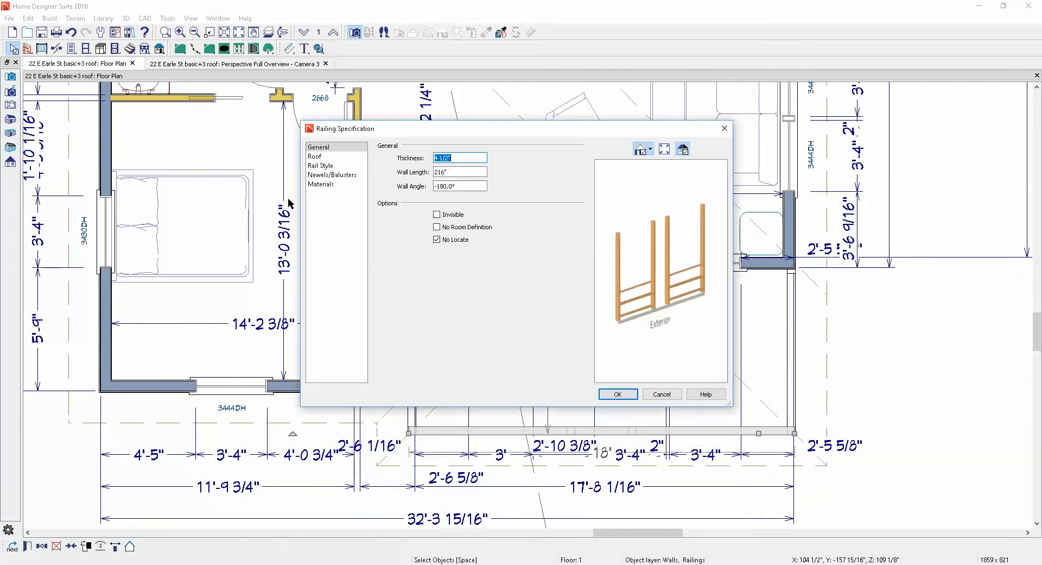
pyautogui.click(316, 156)
pyautogui.click(472, 223)
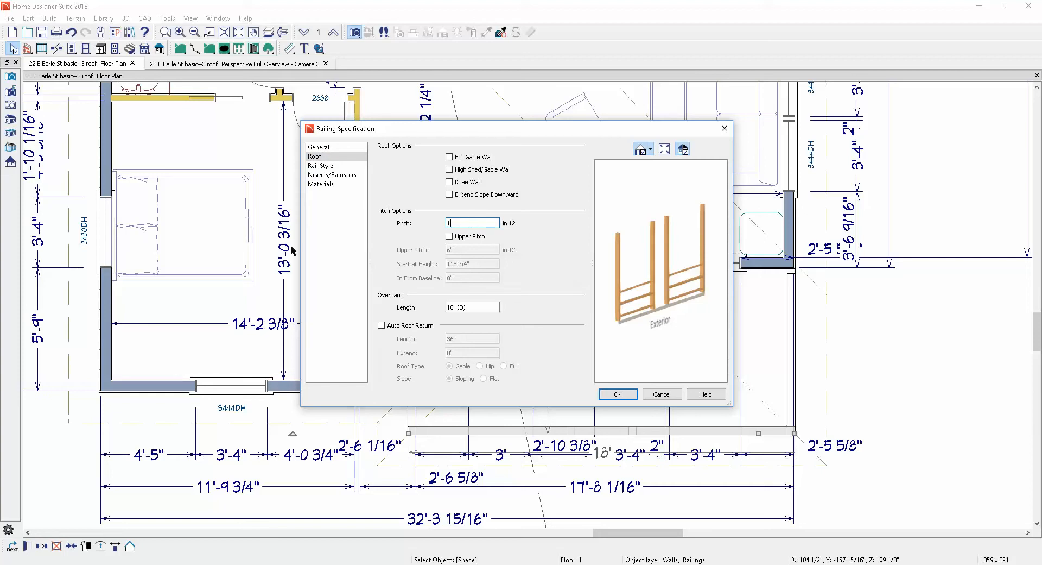
pyautogui.click(614, 394)
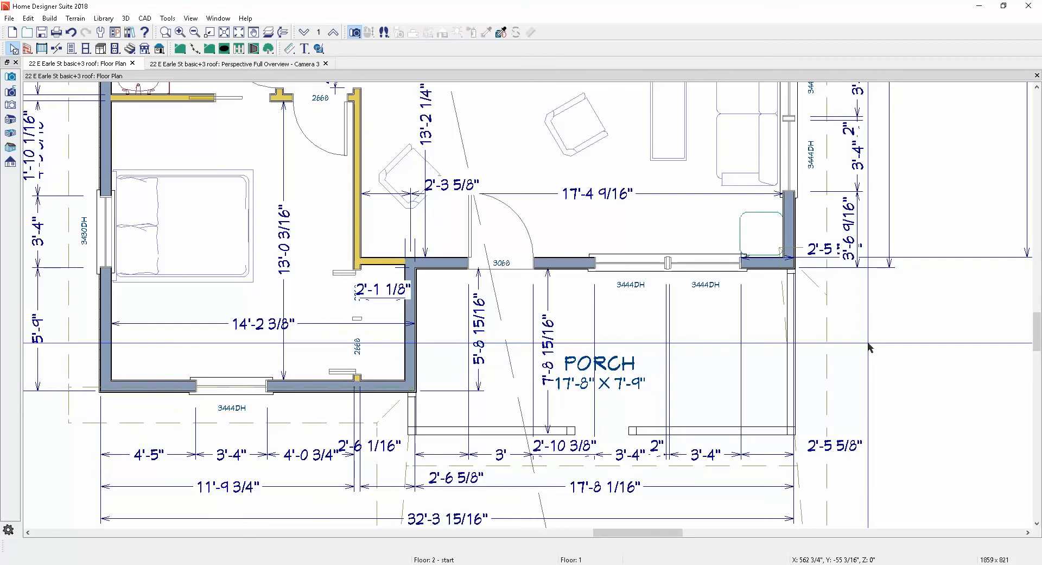
# - Inspect the rebuilt roof over the porch and the living-room gable end from several angles in the 3D overview
pyautogui.hotkey('ctrl', 'Tab')
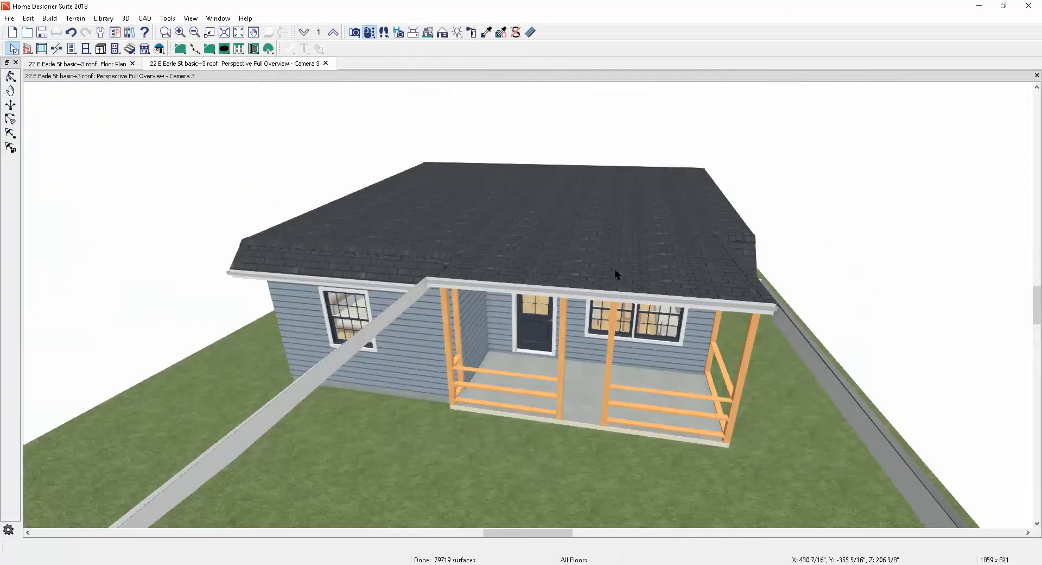
pyautogui.click(11, 78)
pyautogui.moveTo(380, 293); pyautogui.dragTo(221, 294)
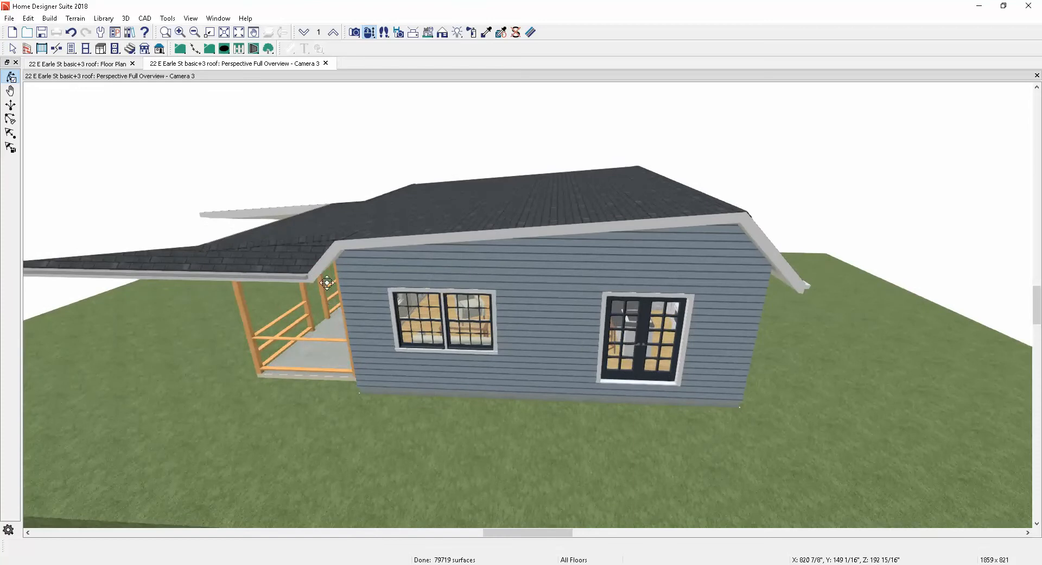
pyautogui.moveTo(282, 261); pyautogui.dragTo(333, 275)
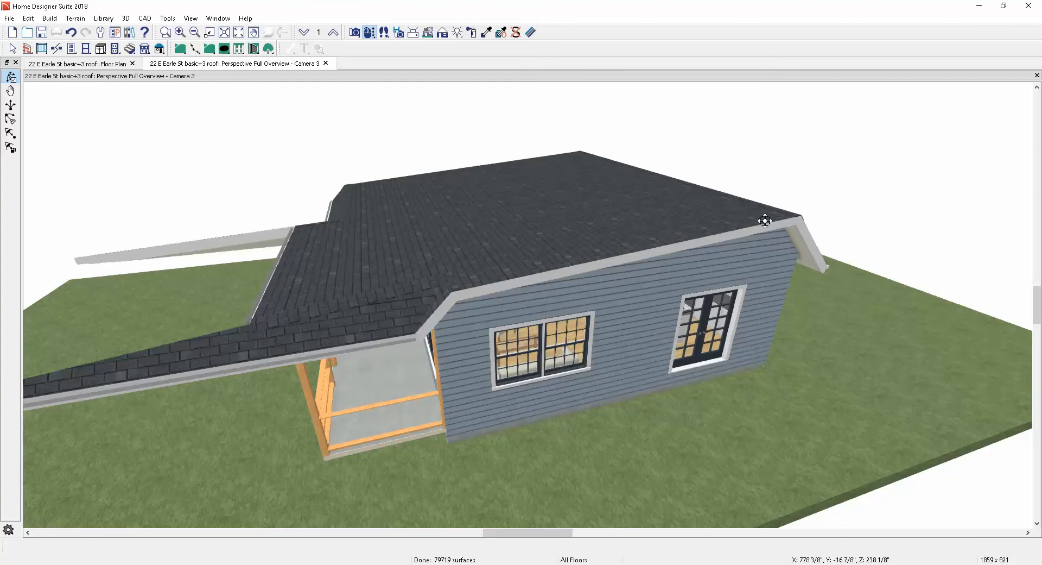
pyautogui.moveTo(765, 220); pyautogui.dragTo(772, 240)
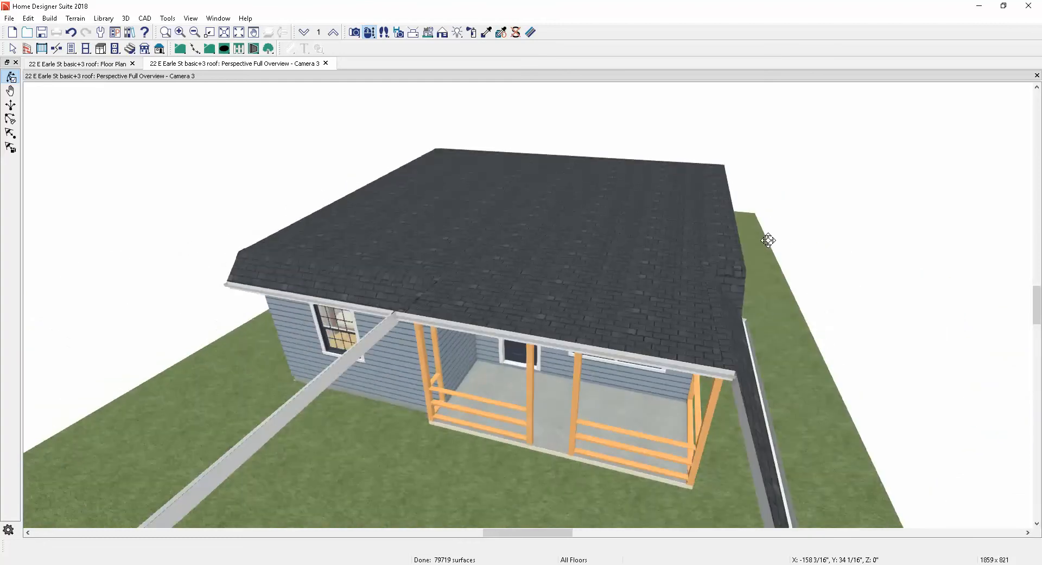
# - Make the porch's outer side railing, in line with the living room's side wall, a full gable wall
pyautogui.hotkey('ctrl', 'Tab')
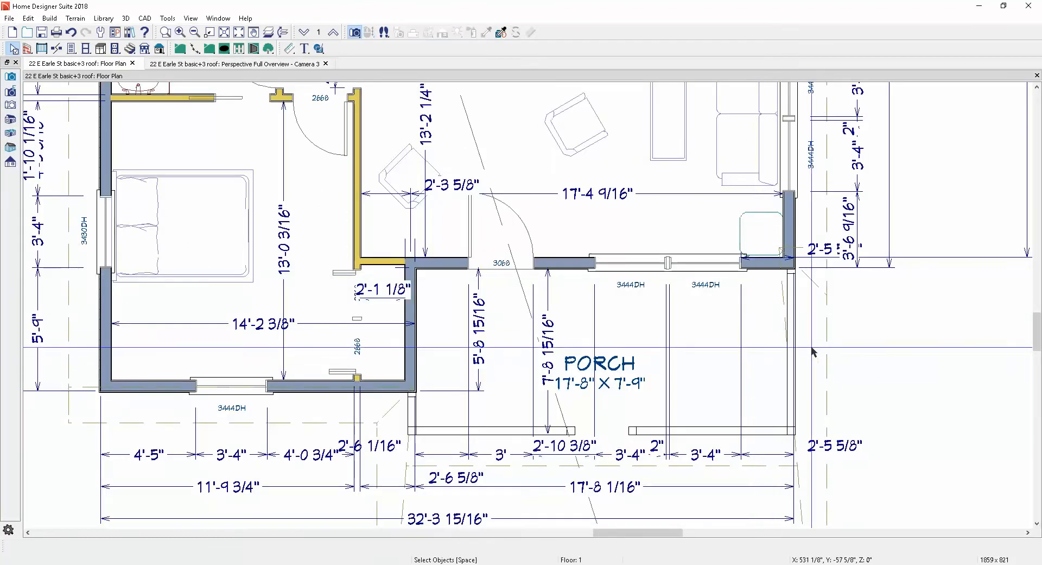
pyautogui.click(797, 341)
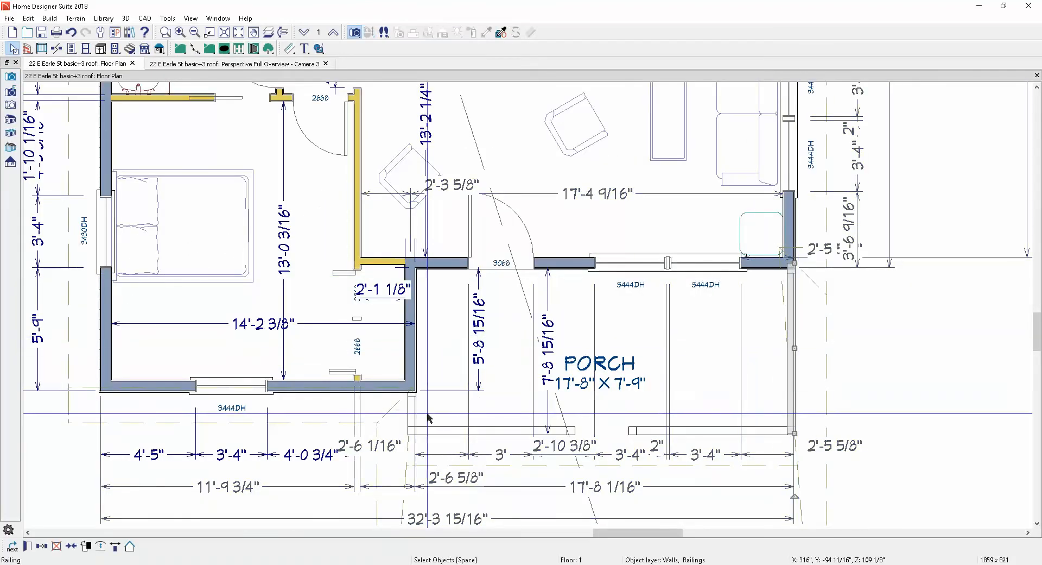
pyautogui.click(33, 537)
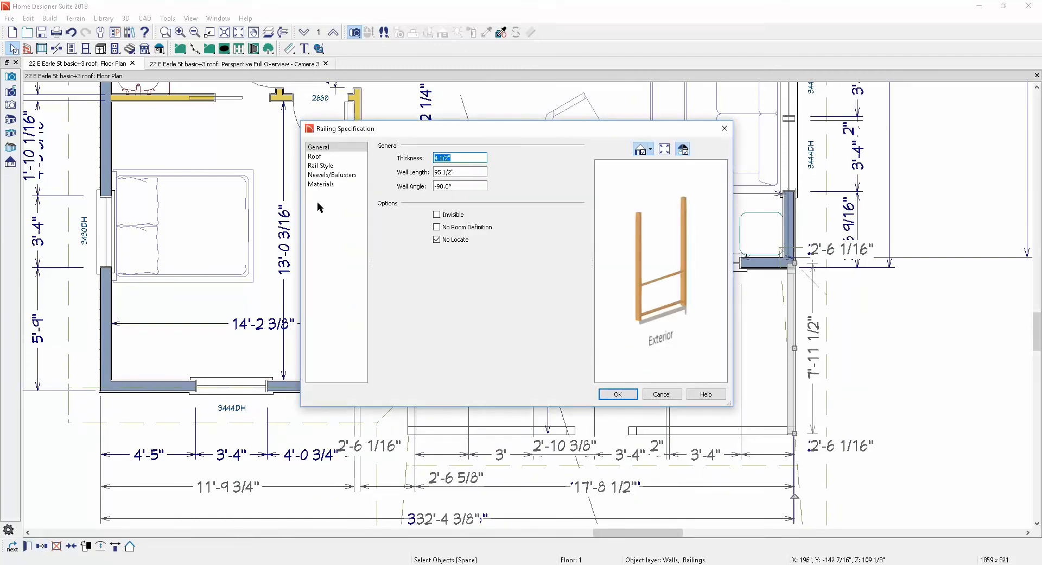
pyautogui.click(329, 157)
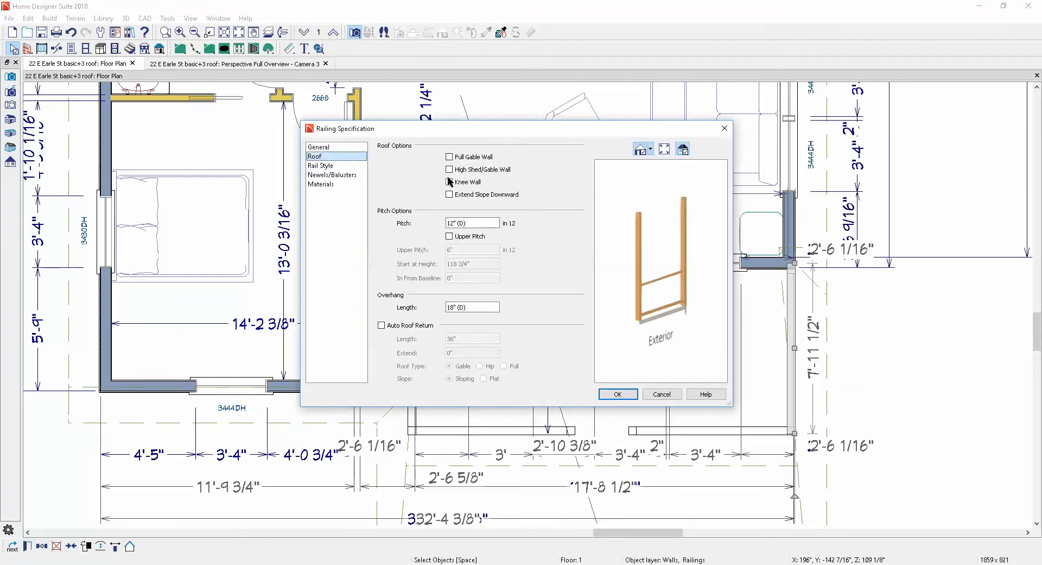
pyautogui.click(456, 157)
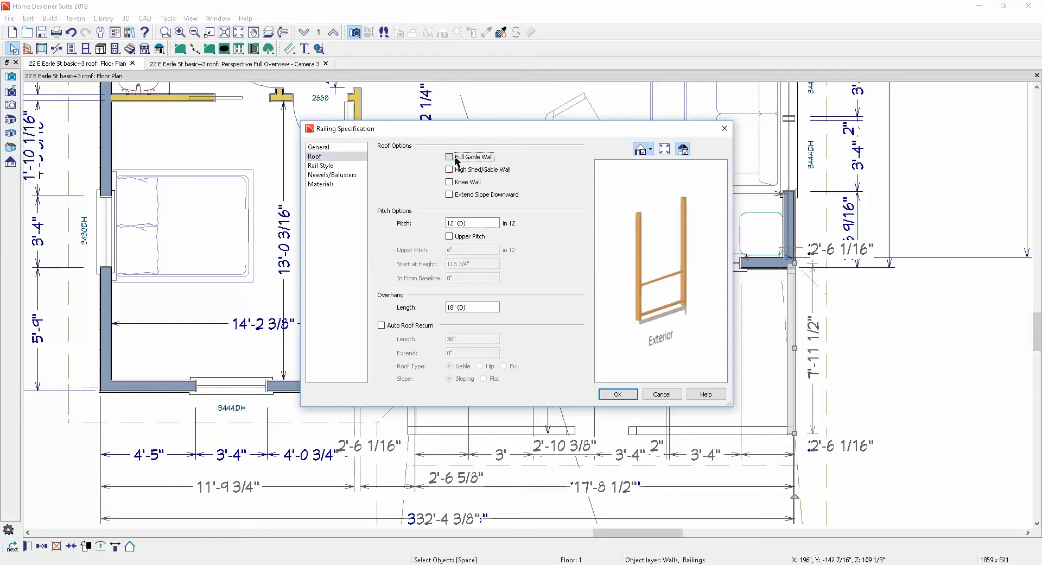
pyautogui.click(613, 394)
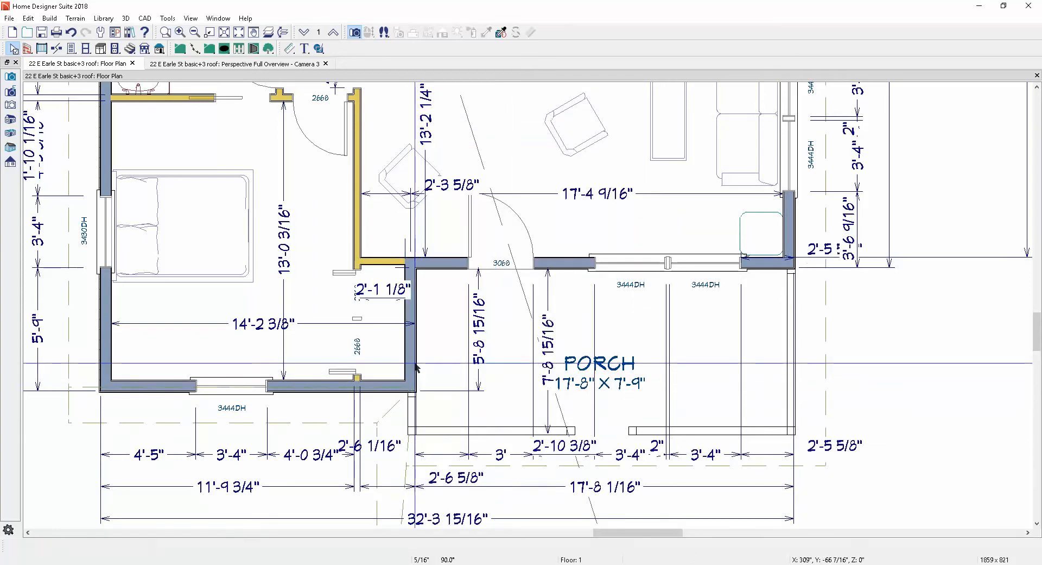
# - Make the porch's short side railing, in line with the bedroom's side wall, a full gable wall
pyautogui.click(412, 415)
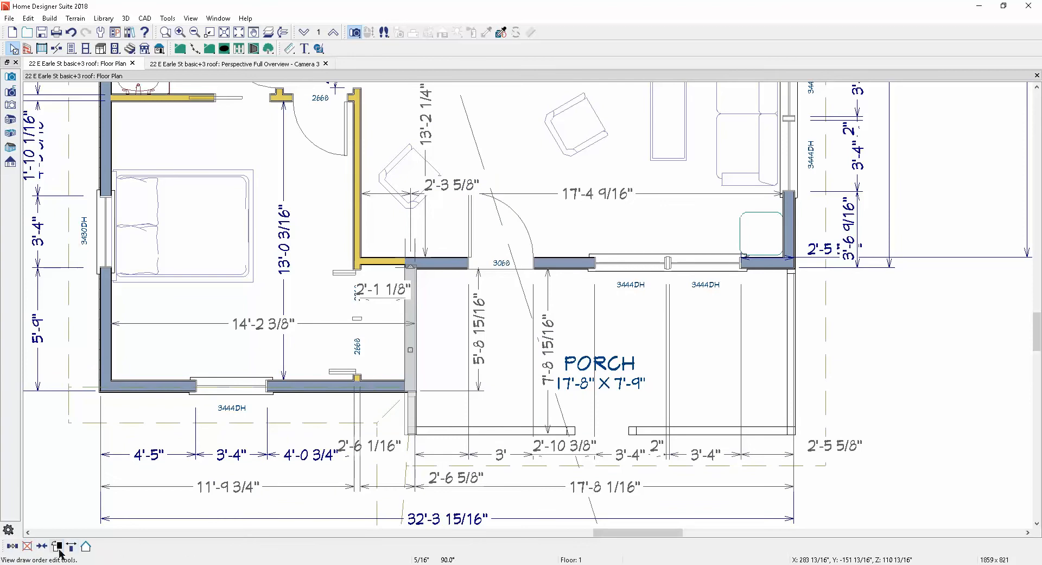
pyautogui.press('Escape')
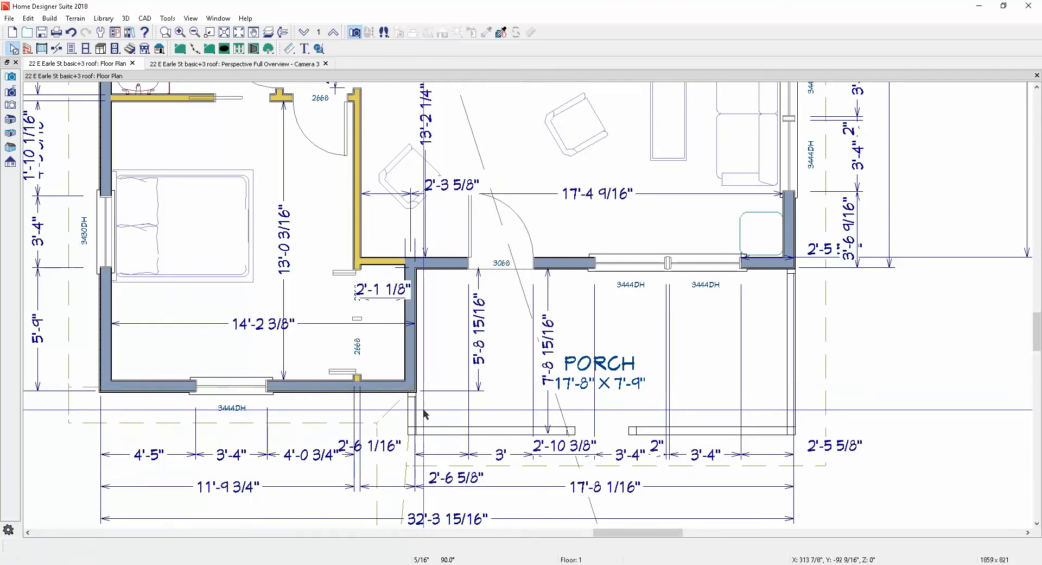
pyautogui.click(411, 407)
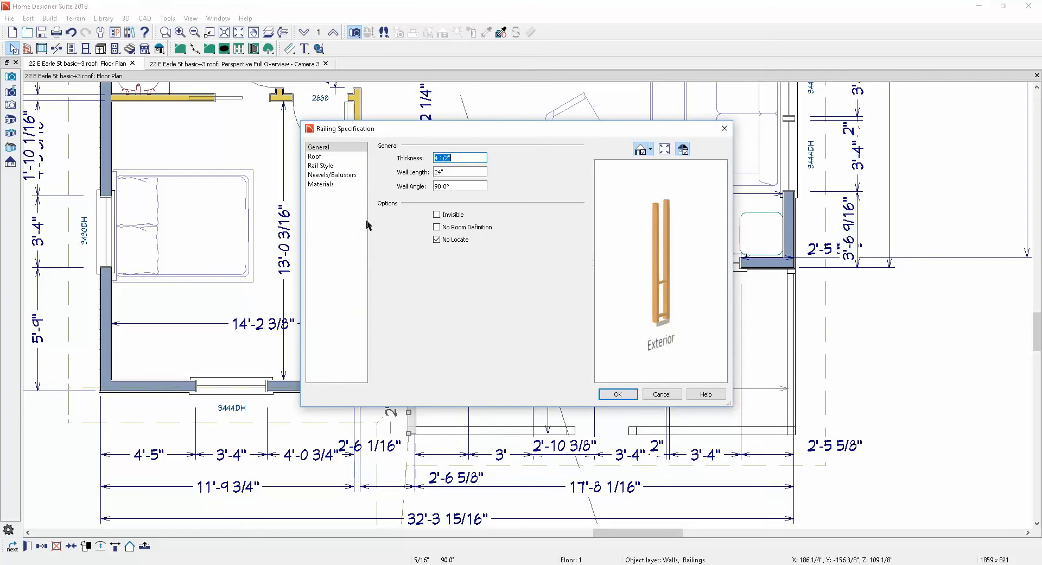
pyautogui.click(329, 157)
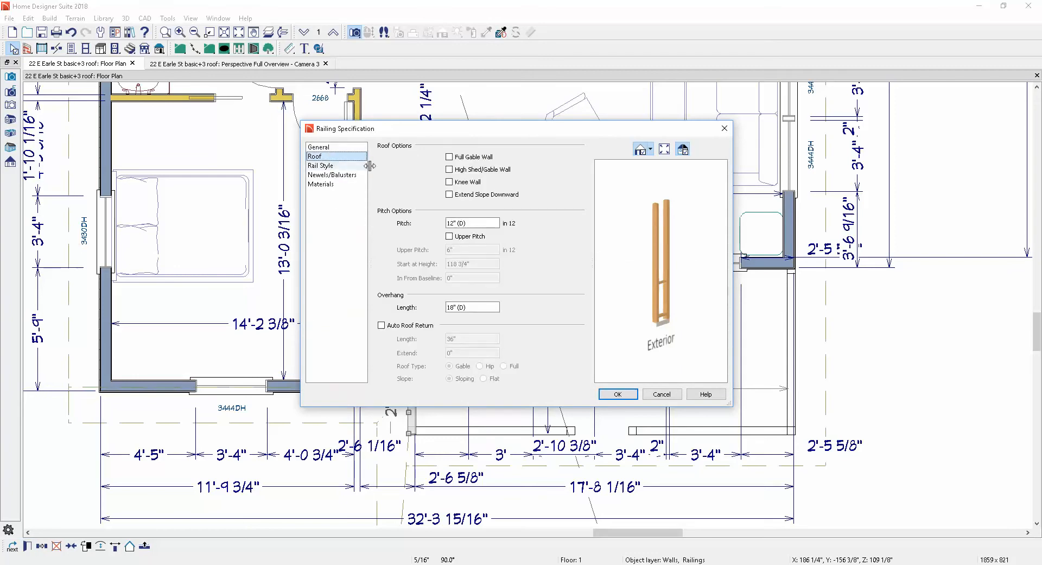
pyautogui.click(450, 157)
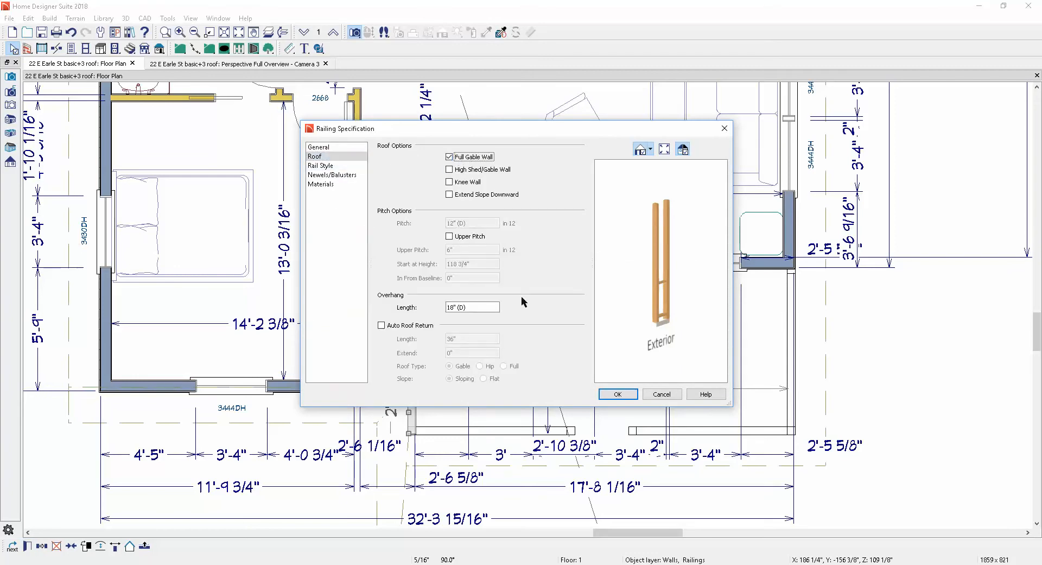
pyautogui.click(618, 394)
# - Make the bedroom's exterior side wall that borders the porch a full gable wall
pyautogui.click(427, 351)
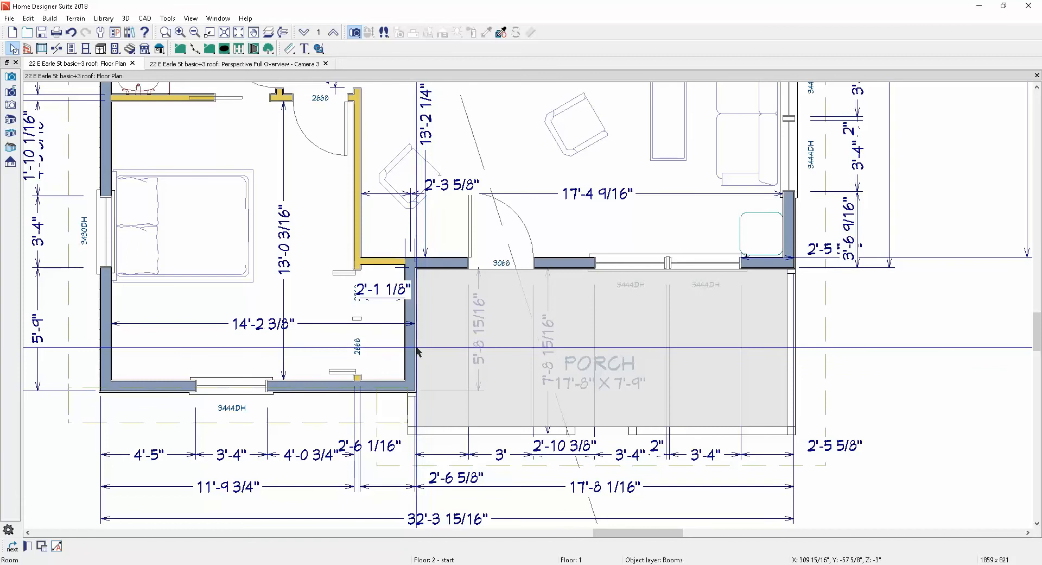
pyautogui.click(415, 353)
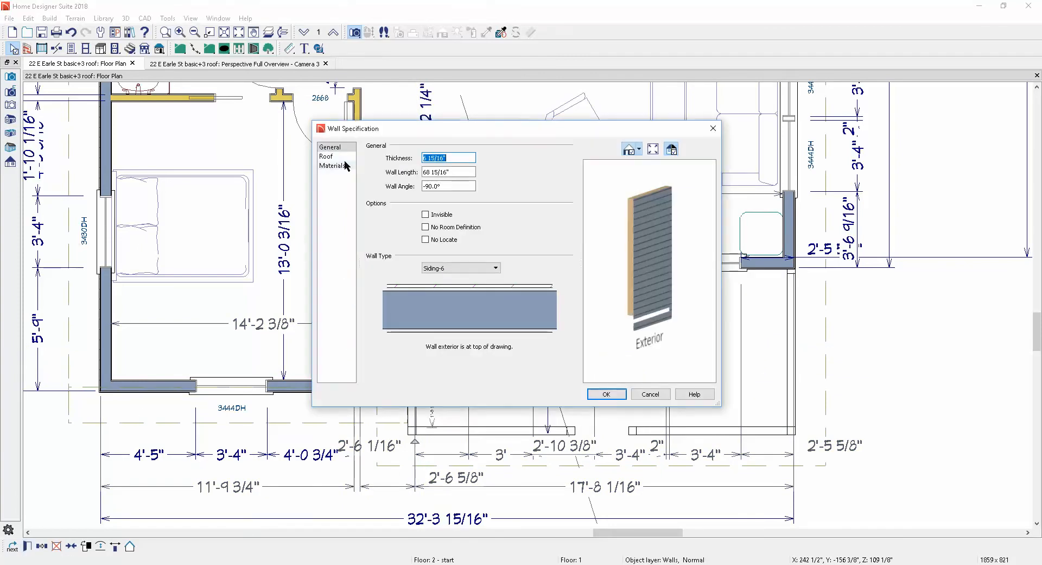
pyautogui.click(338, 156)
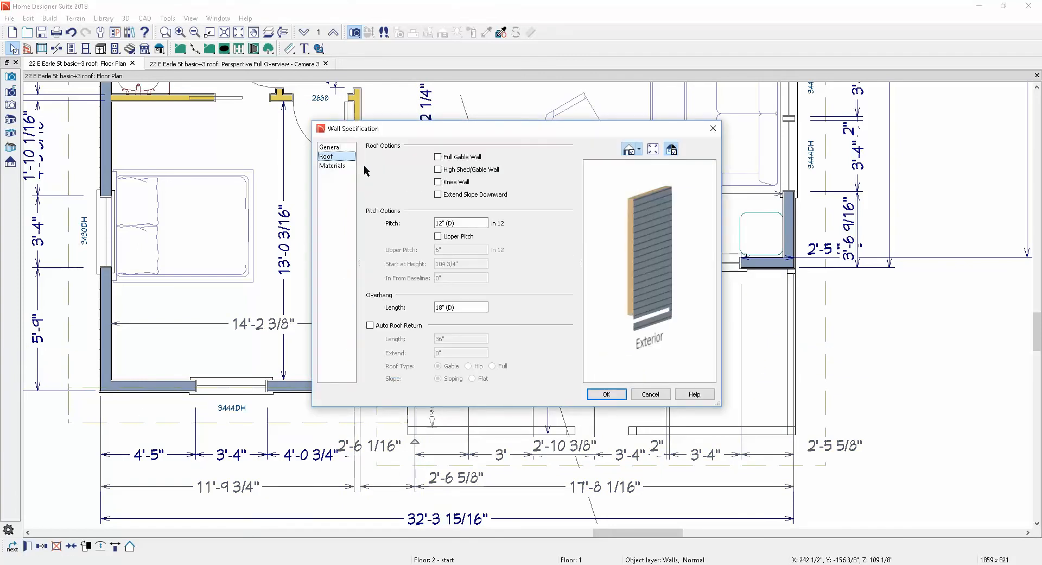
pyautogui.click(455, 157)
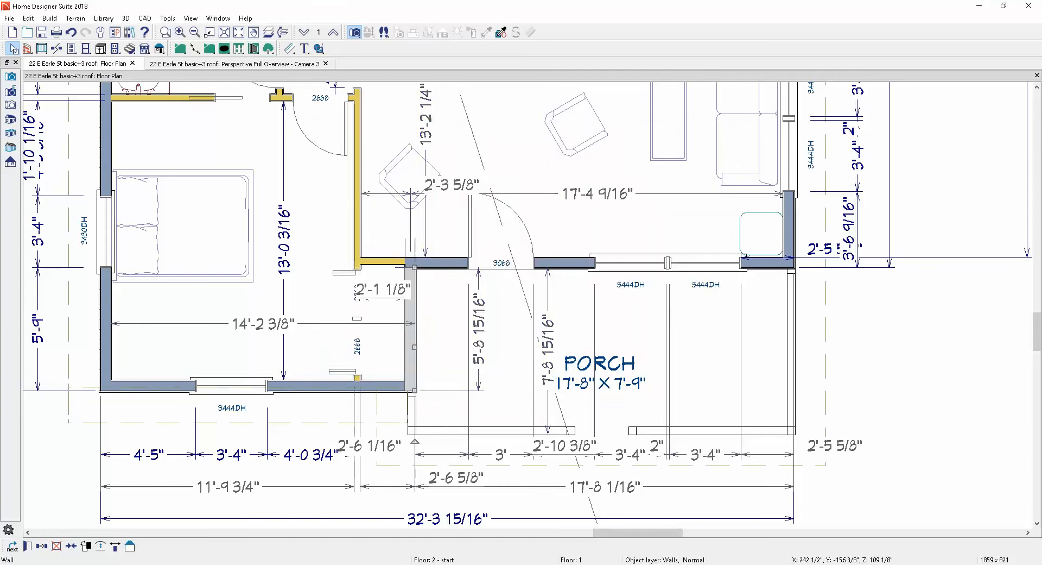
# - Inspect the rebuilt roof over the porch and bedroom from both sides in the 3D overview
pyautogui.hotkey('ctrl', 'Tab')
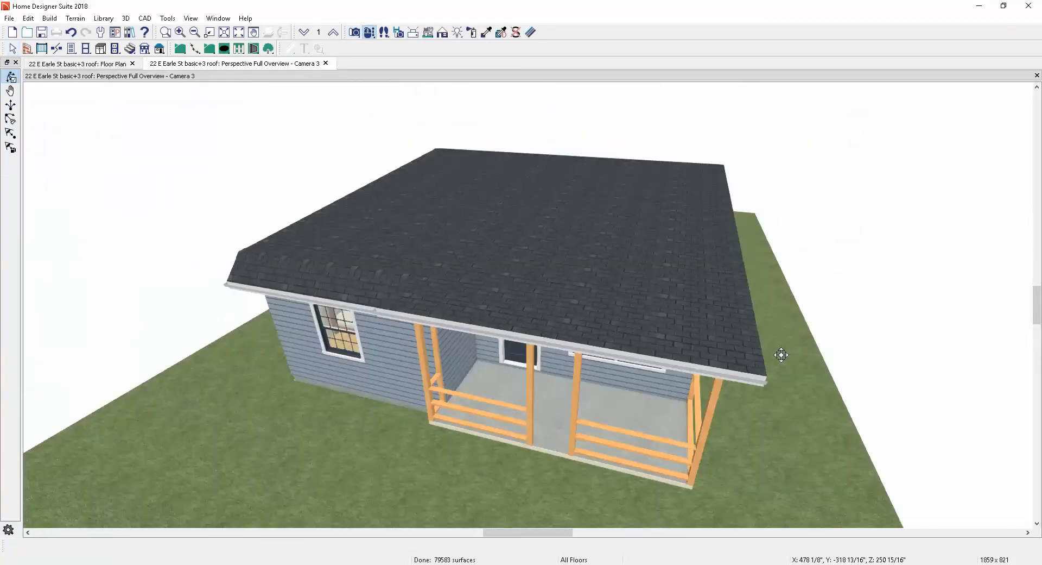
pyautogui.moveTo(756, 366); pyautogui.dragTo(549, 334)
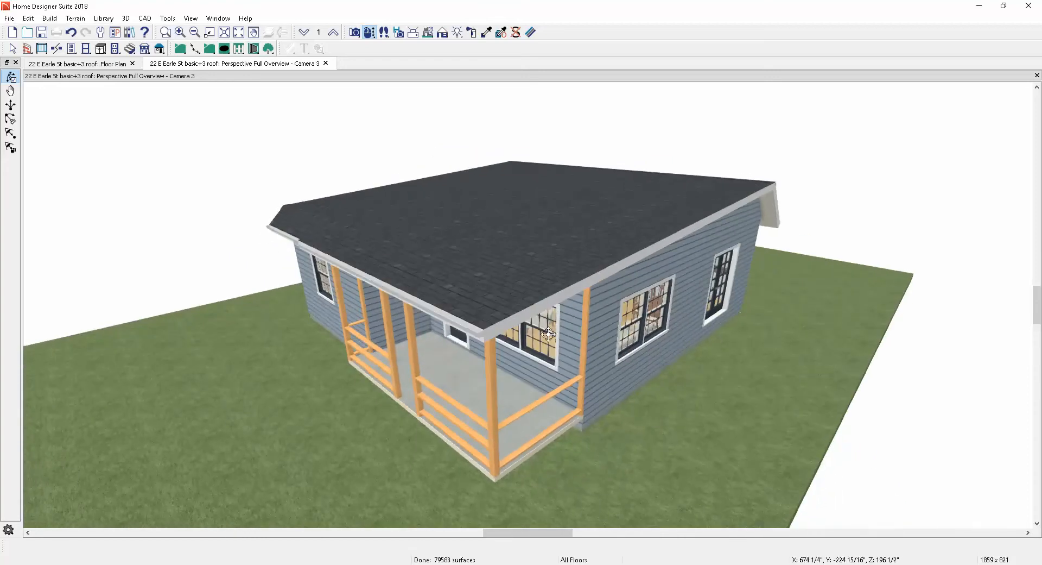
pyautogui.moveTo(425, 308); pyautogui.dragTo(553, 310)
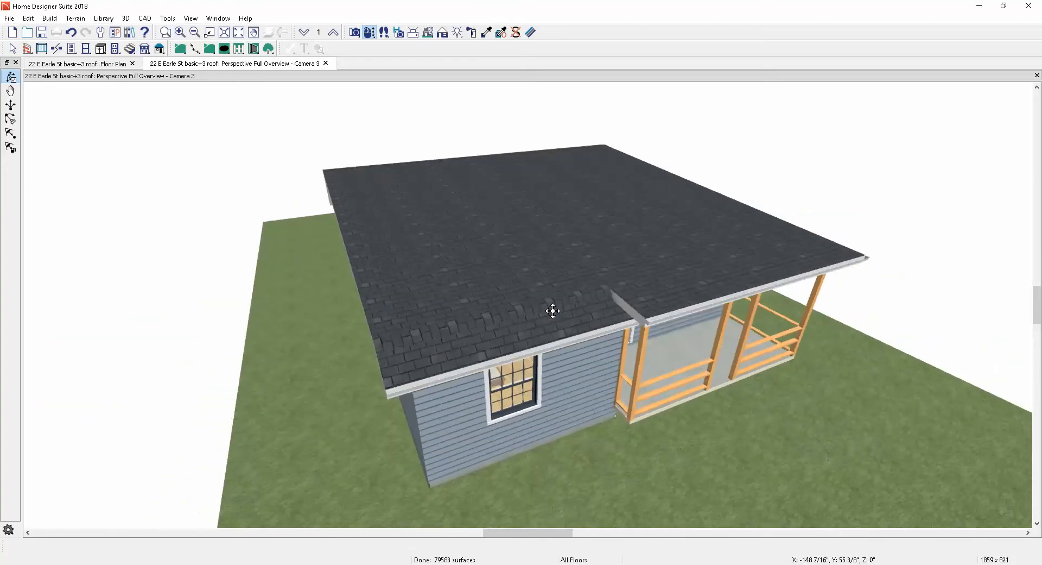
# - Draw a room divider across the porch in the floor plan, from the bedroom's side wall to the outer side railing
pyautogui.hotkey('ctrl', 'Tab')
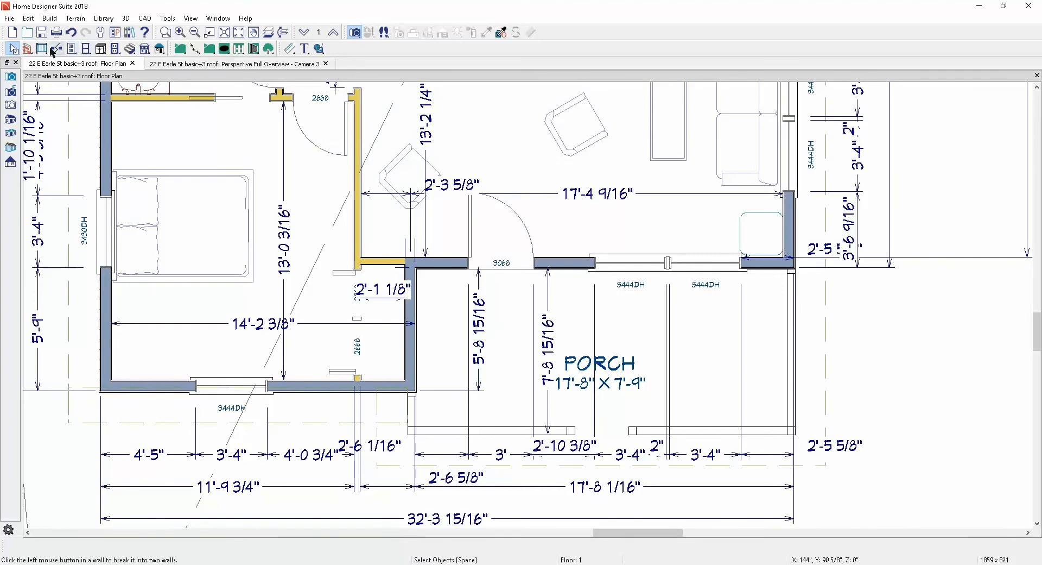
pyautogui.click(25, 49)
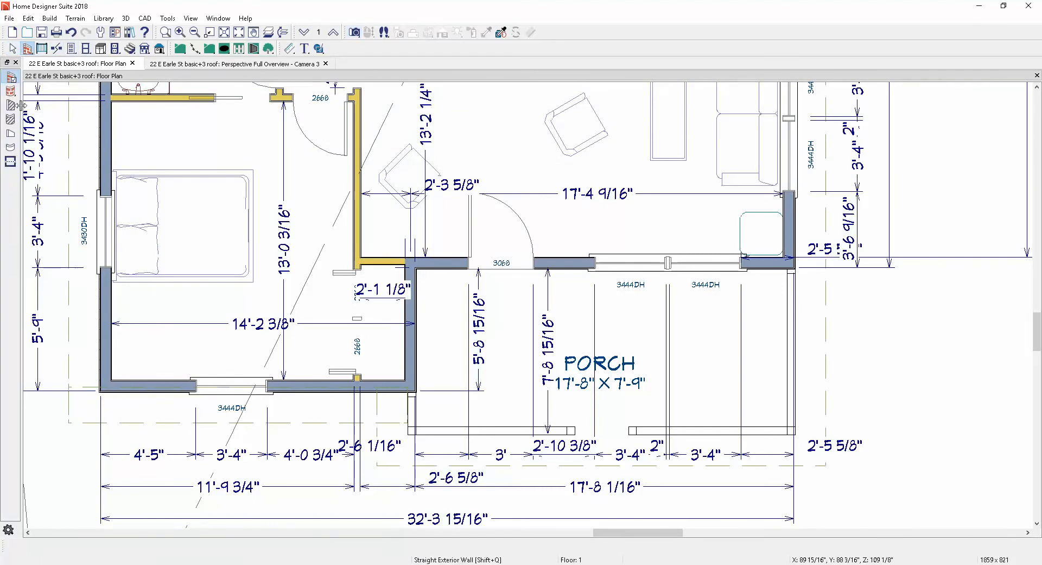
pyautogui.click(10, 161)
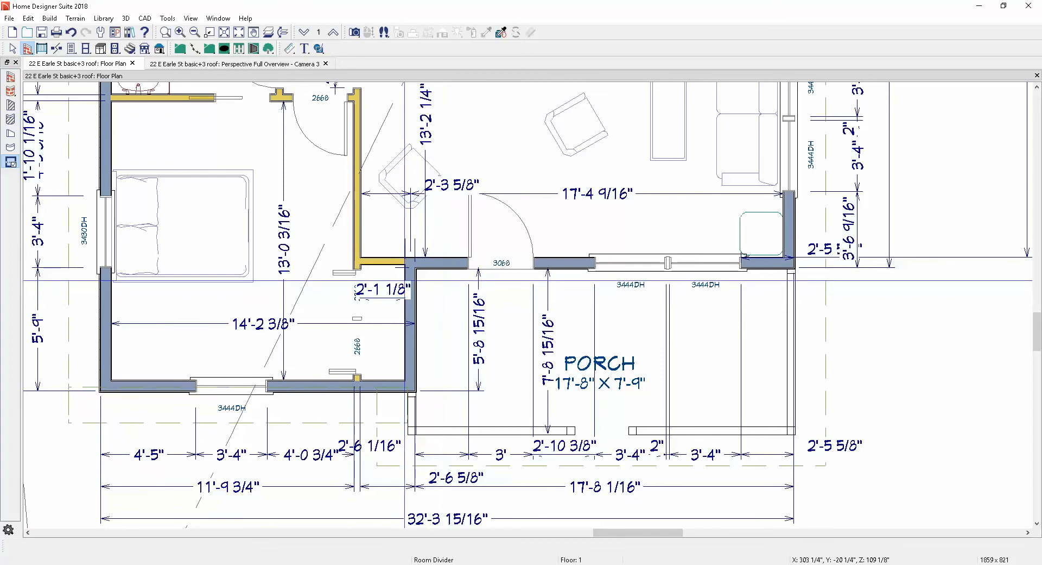
pyautogui.moveTo(418, 283)
pyautogui.mouseDown()
pyautogui.moveTo(791, 286)
pyautogui.moveTo(793, 277)
pyautogui.moveTo(795, 286)
pyautogui.mouseUp()
pyautogui.press('space')
# - Move the porch's room divider toward the house so it runs close against the living room's front wall
pyautogui.click(794, 278)
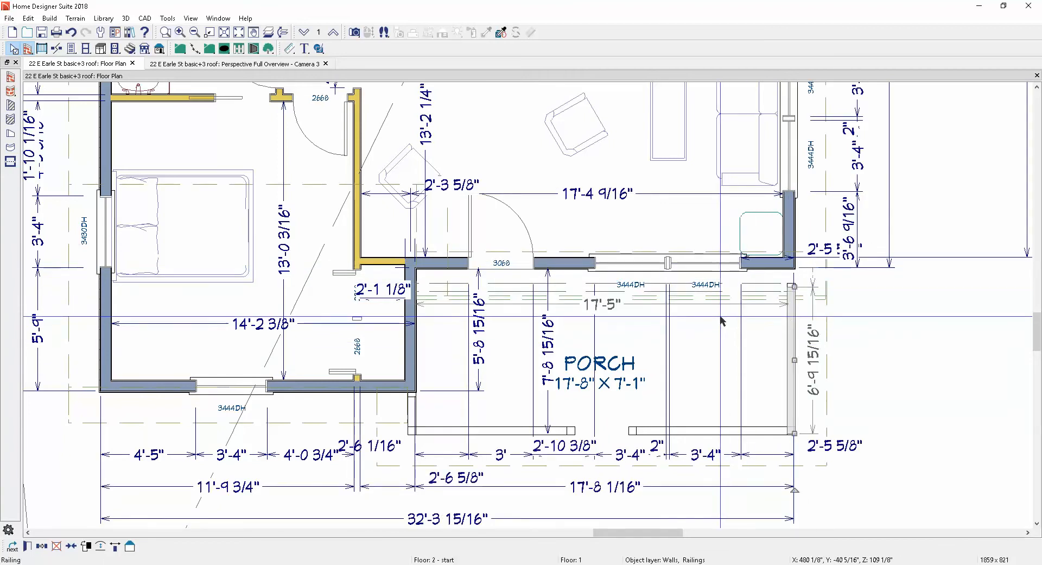
pyautogui.click(772, 335)
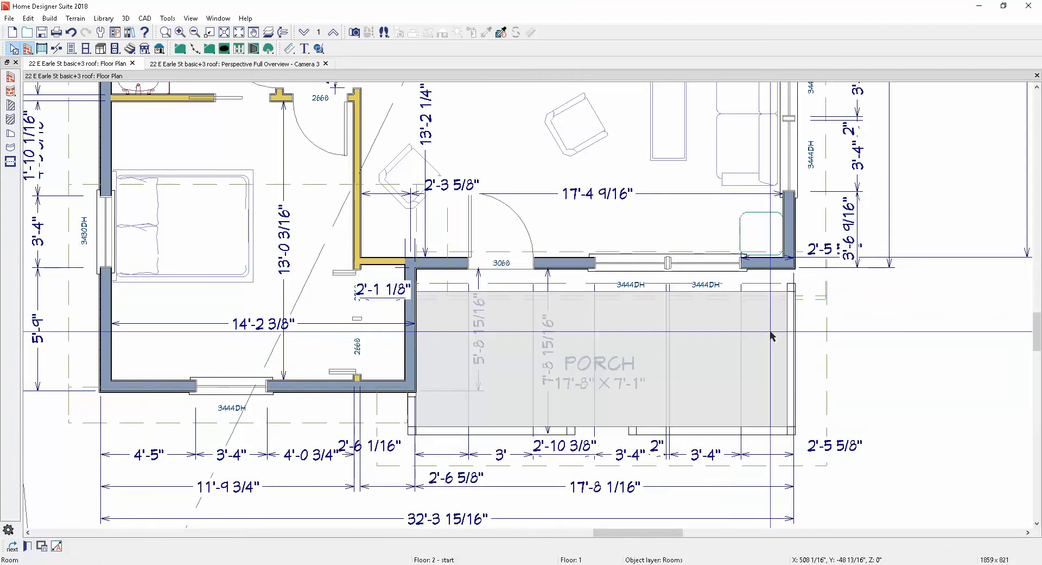
pyautogui.press('Escape')
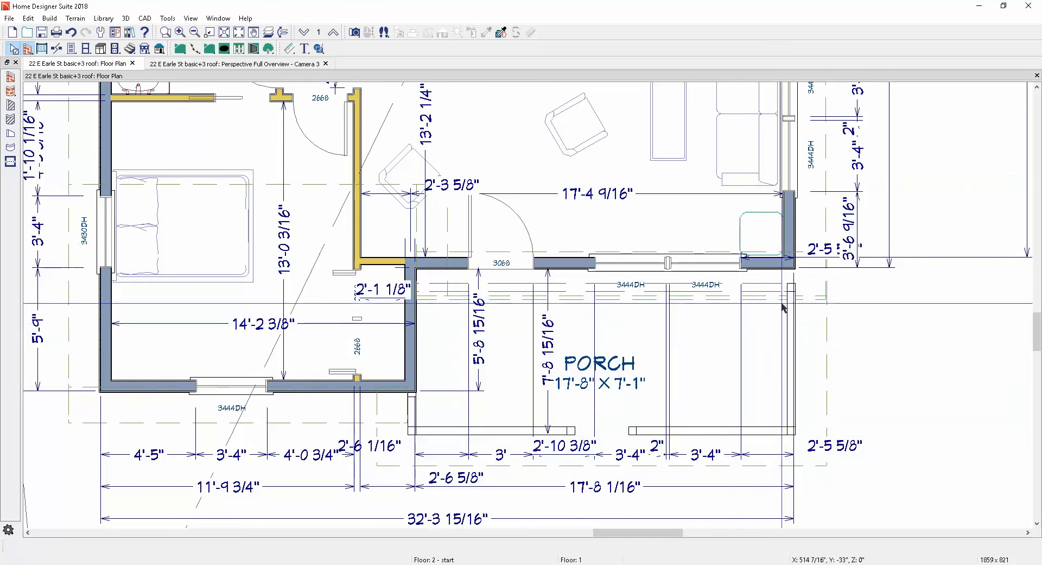
pyautogui.scroll(5, 775, 300)
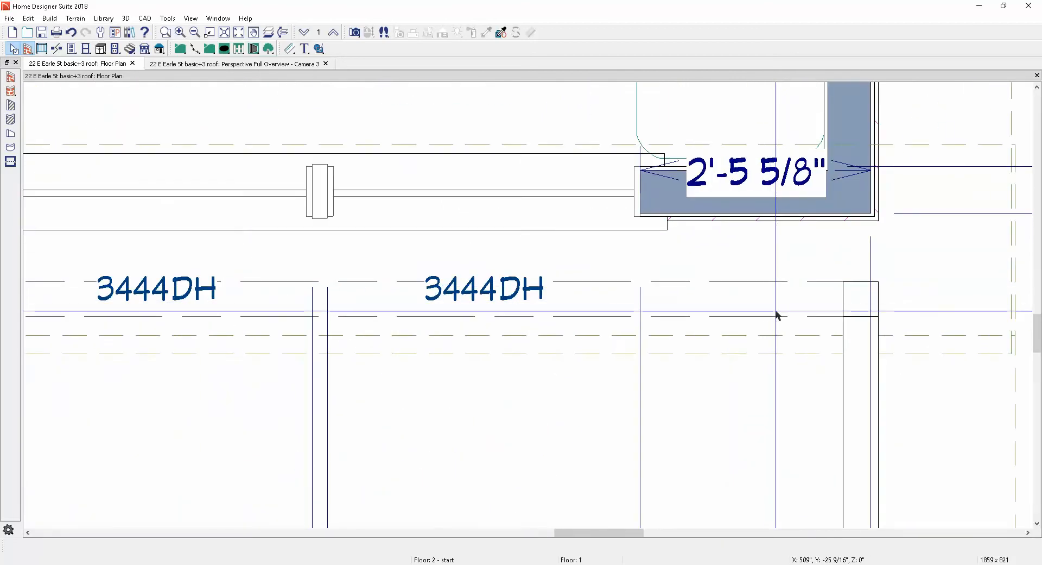
pyautogui.click(782, 320)
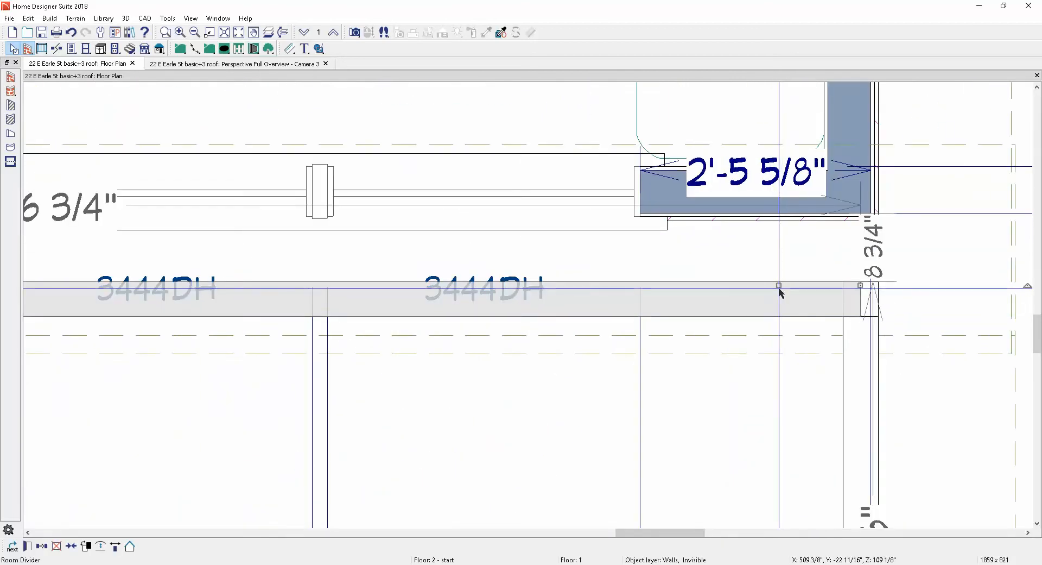
pyautogui.moveTo(779, 284); pyautogui.dragTo(782, 231)
pyautogui.press('Escape')
pyautogui.scroll(-5, 770, 243)
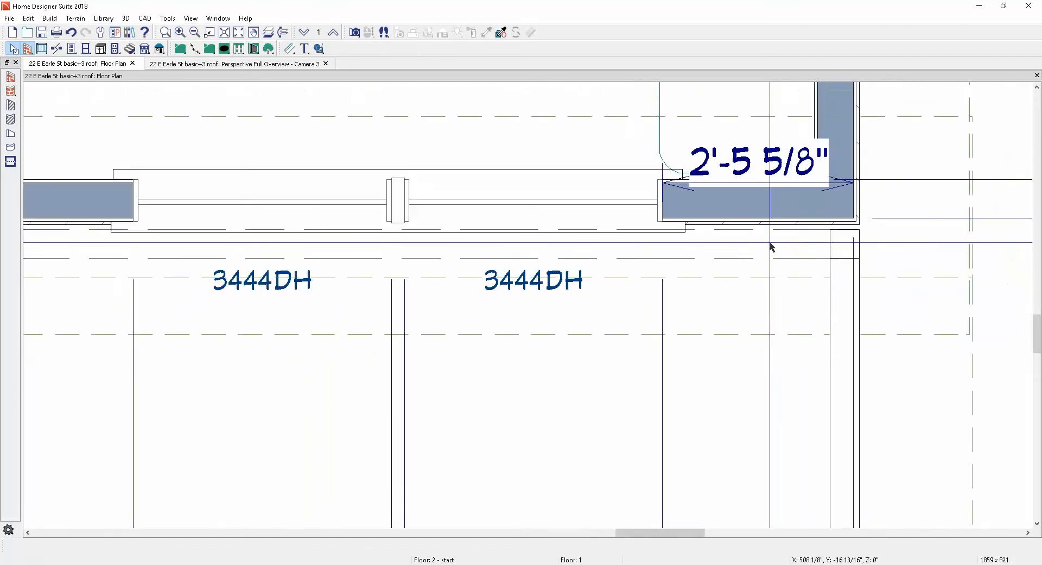
pyautogui.scroll(-4, 770, 246)
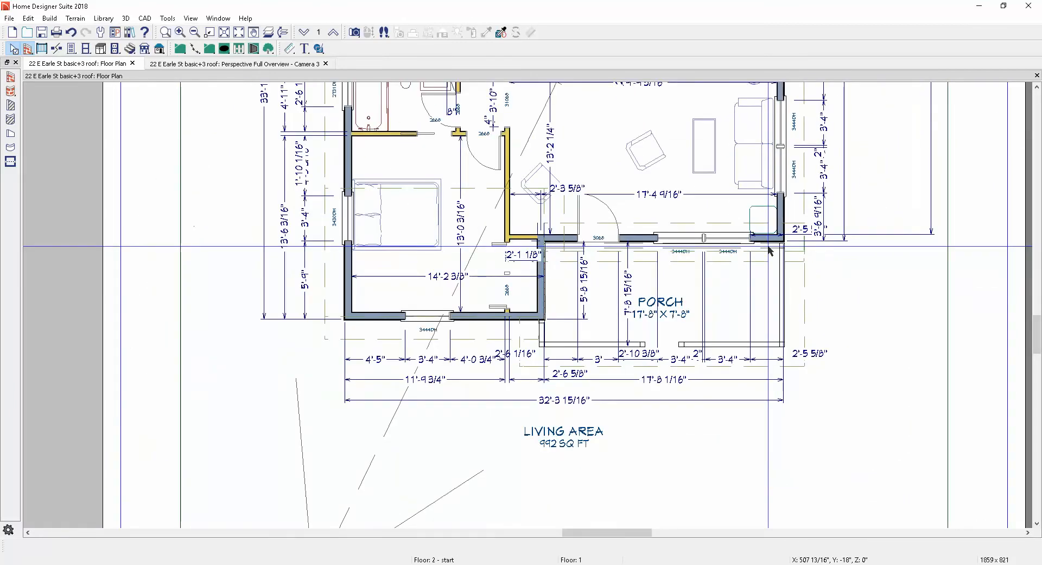
# - Inspect the porch roof and the bedroom-side gable end from several angles in the 3D overview
pyautogui.hotkey('ctrl', 'Tab')
pyautogui.moveTo(691, 279); pyautogui.dragTo(511, 279)
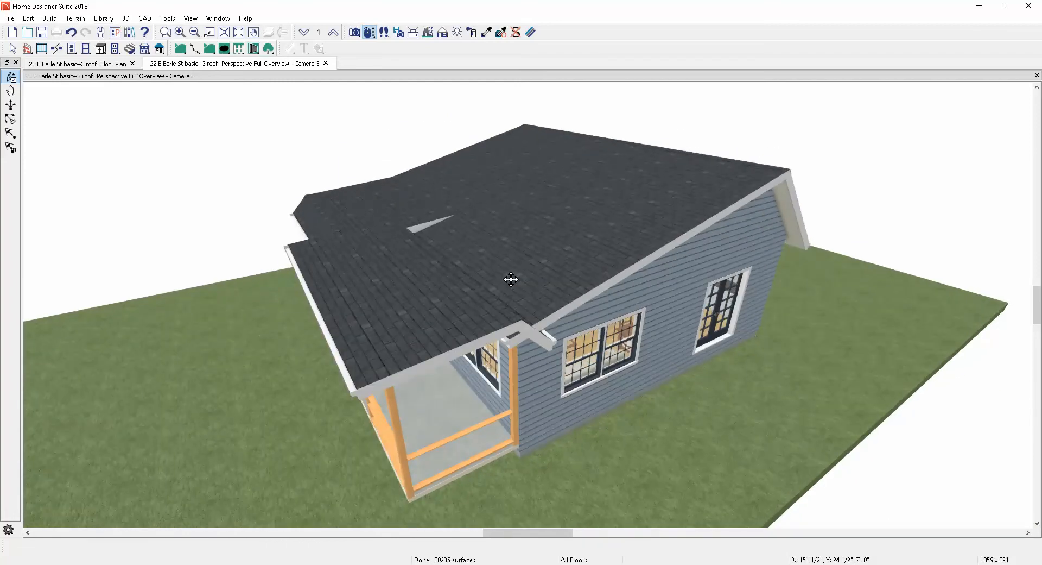
pyautogui.moveTo(442, 277); pyautogui.dragTo(761, 284)
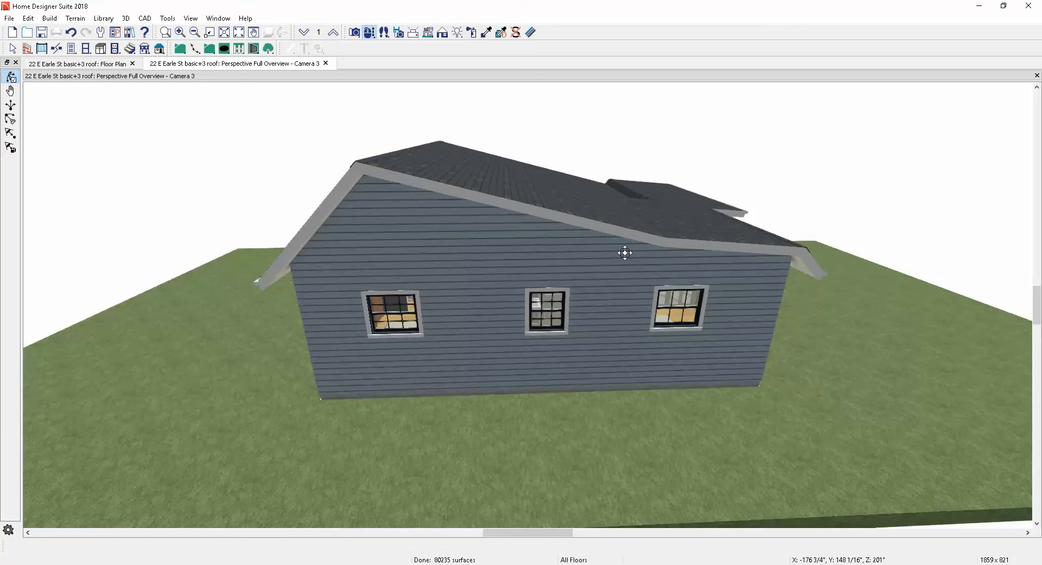
pyautogui.moveTo(594, 251); pyautogui.dragTo(553, 264)
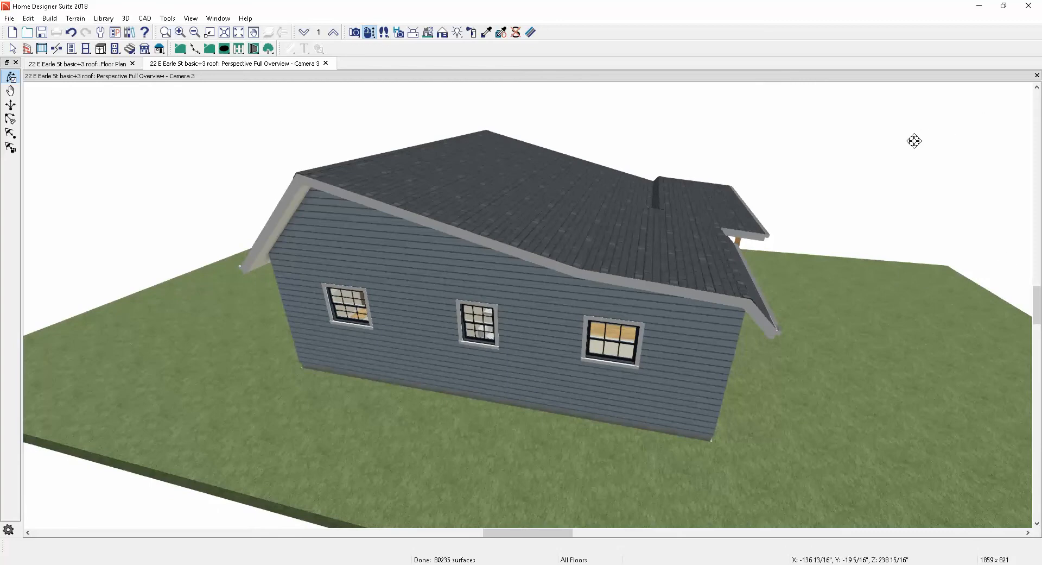
# - Save the plan, close its 3D overview and floor plan, and exit the program
pyautogui.click(9, 18)
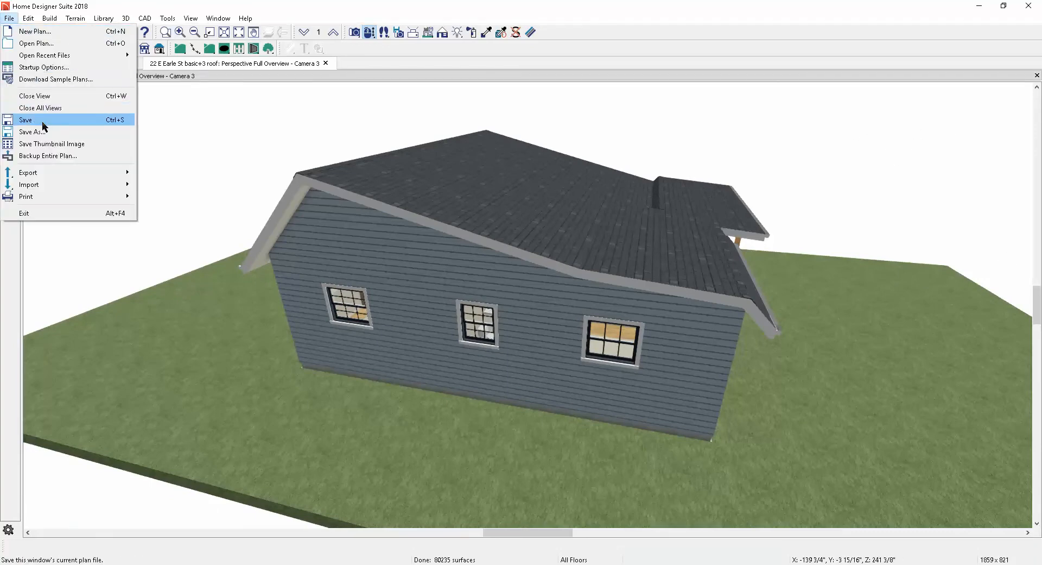
pyautogui.click(21, 120)
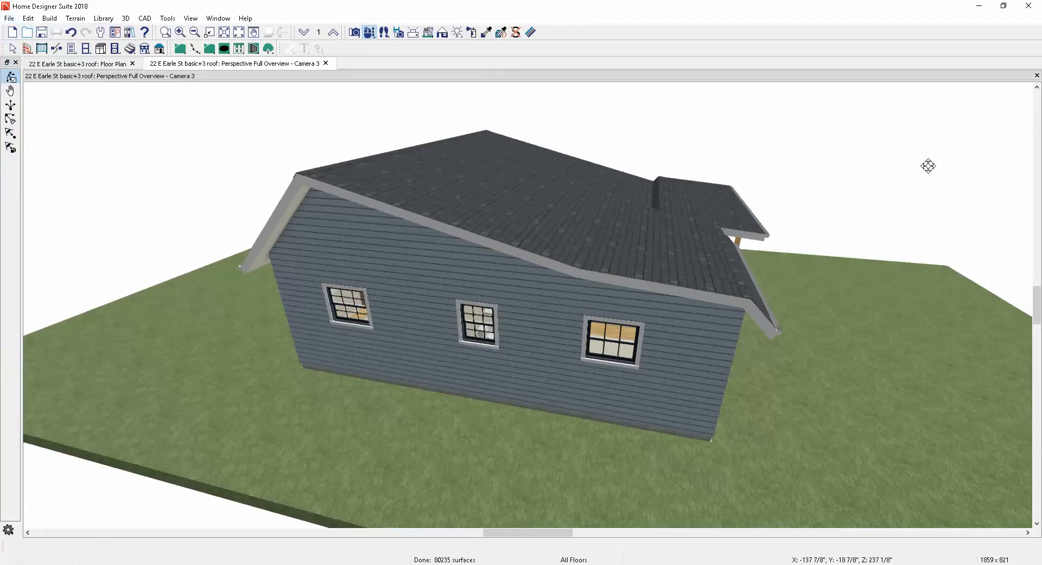
pyautogui.click(1037, 75)
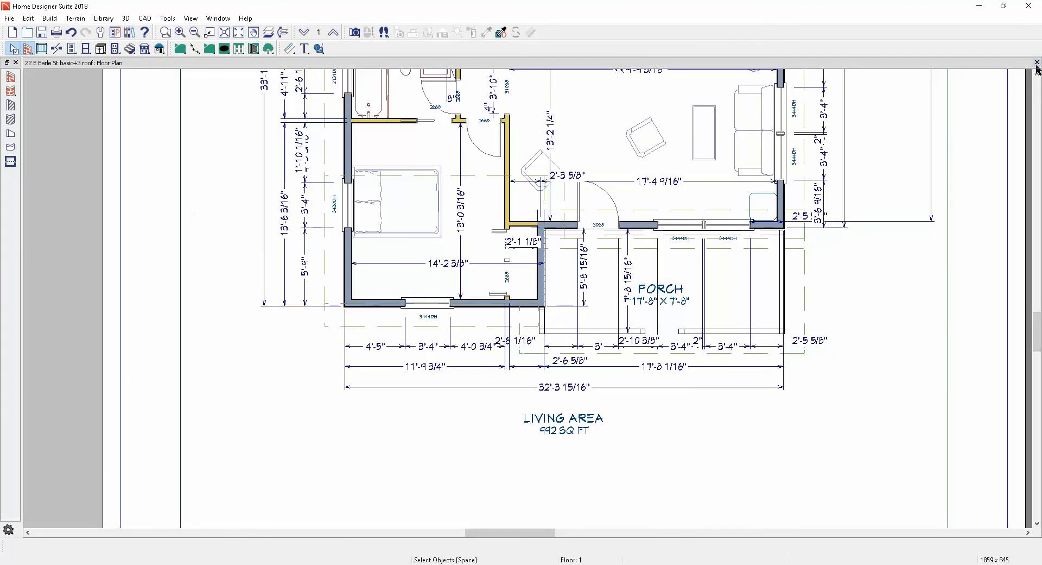
pyautogui.click(1037, 63)
pyautogui.click(1030, 6)
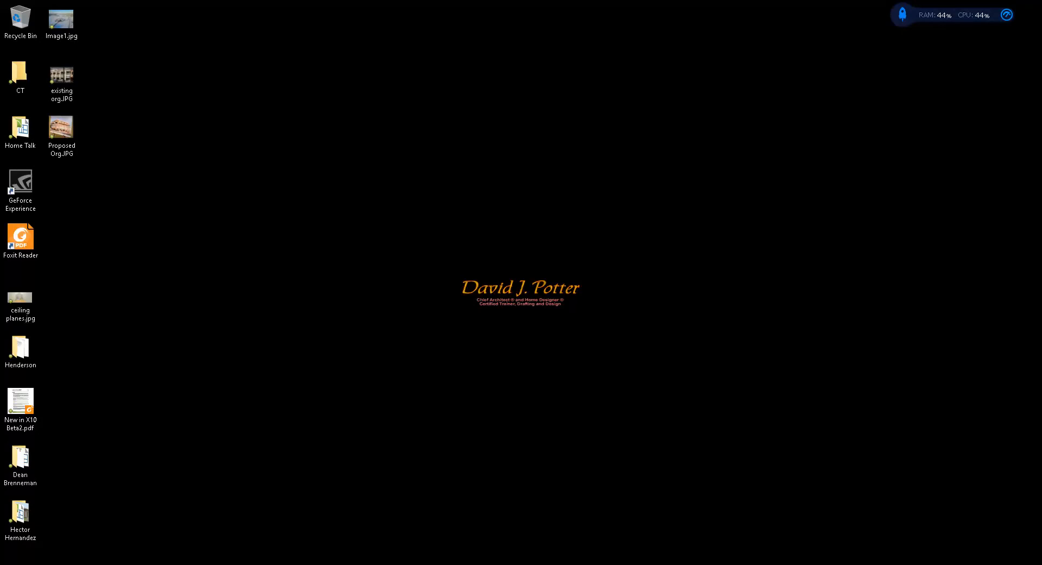
# - Launch Home Designer Pro 2018 (64 bit) and associate plan, layout and library files with it
pyautogui.click(937, 564)
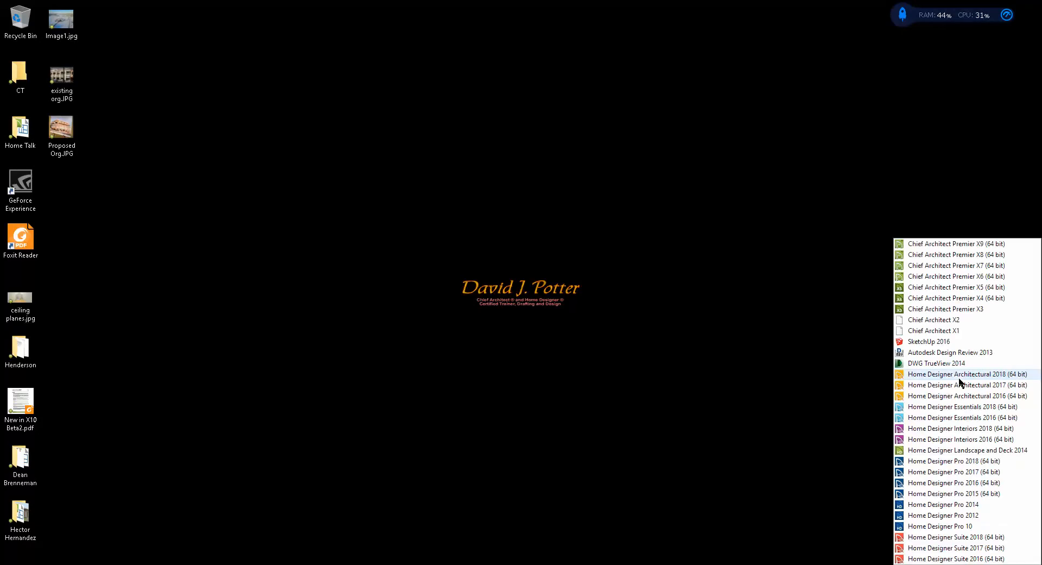
pyautogui.click(948, 461)
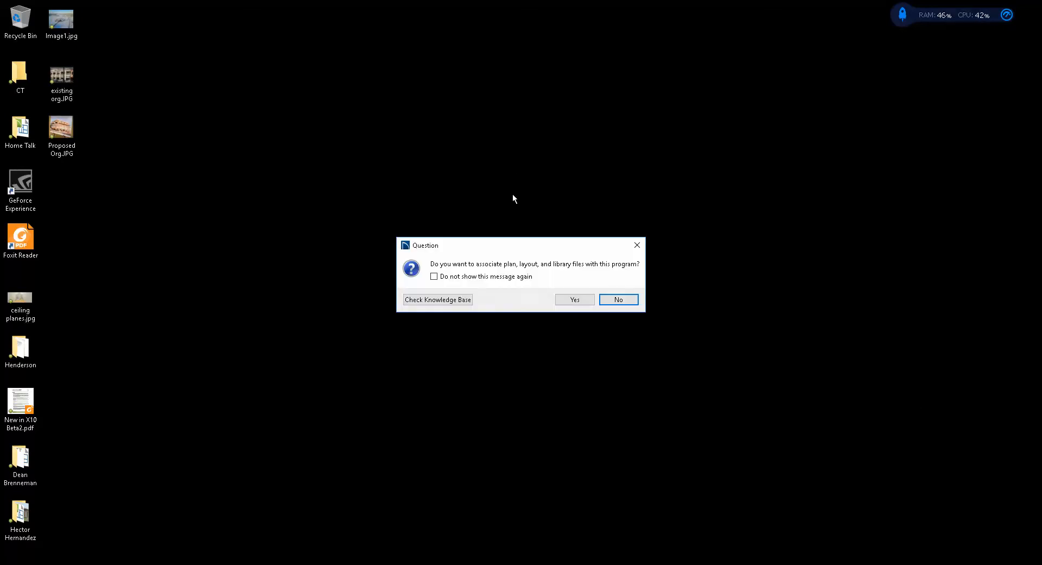
pyautogui.click(577, 299)
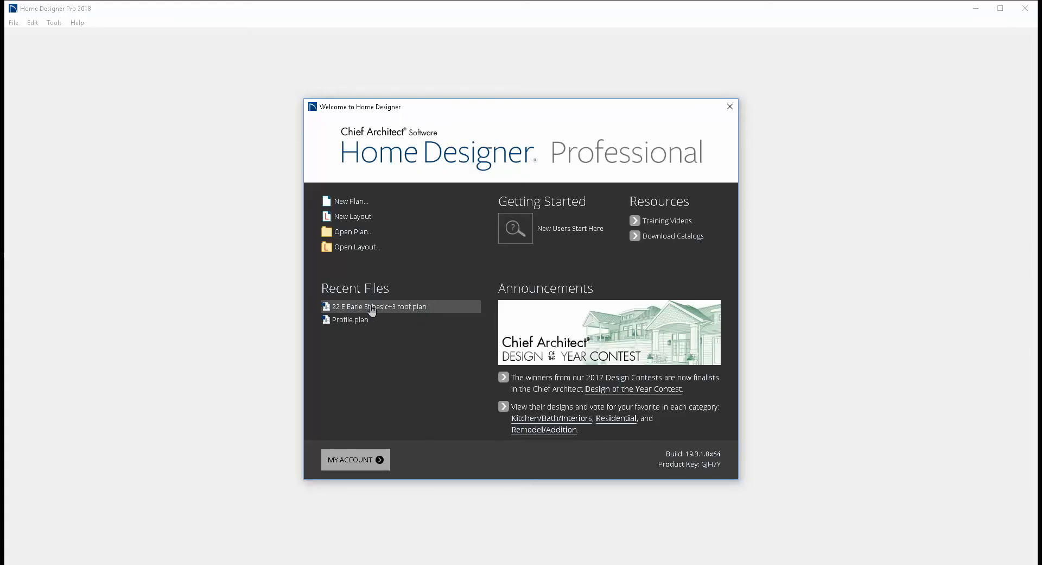
# - Open the "basic+3 roof" plan from the Home Talk folder, declining the automatically saved file
pyautogui.click(360, 232)
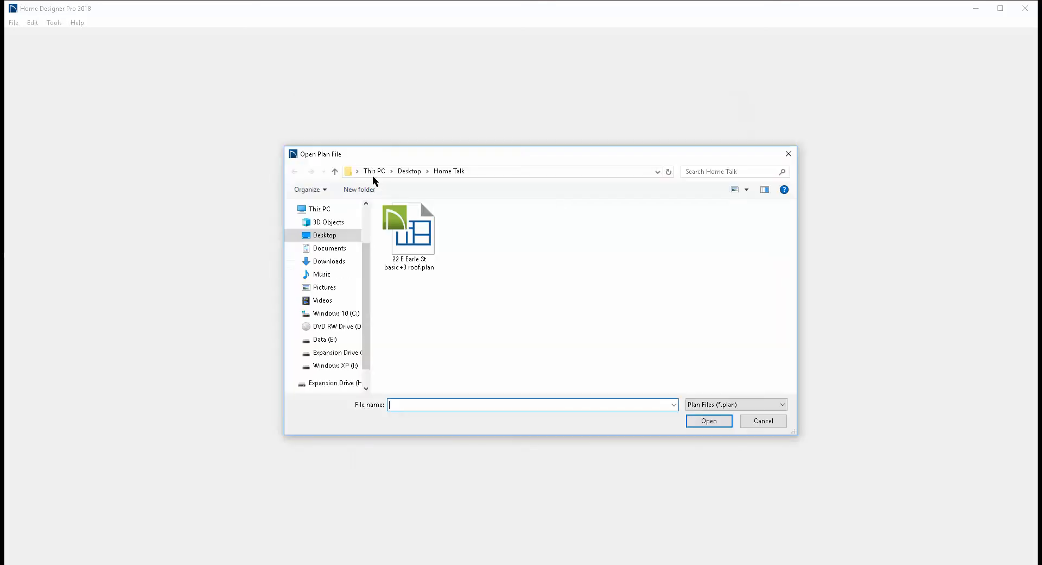
pyautogui.click(408, 229)
pyautogui.click(706, 422)
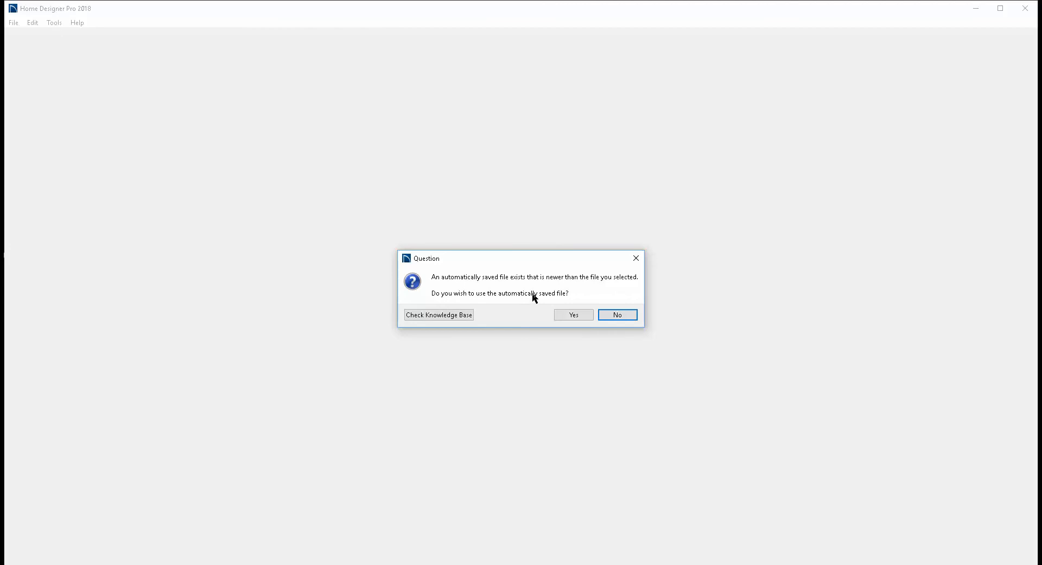
pyautogui.click(635, 314)
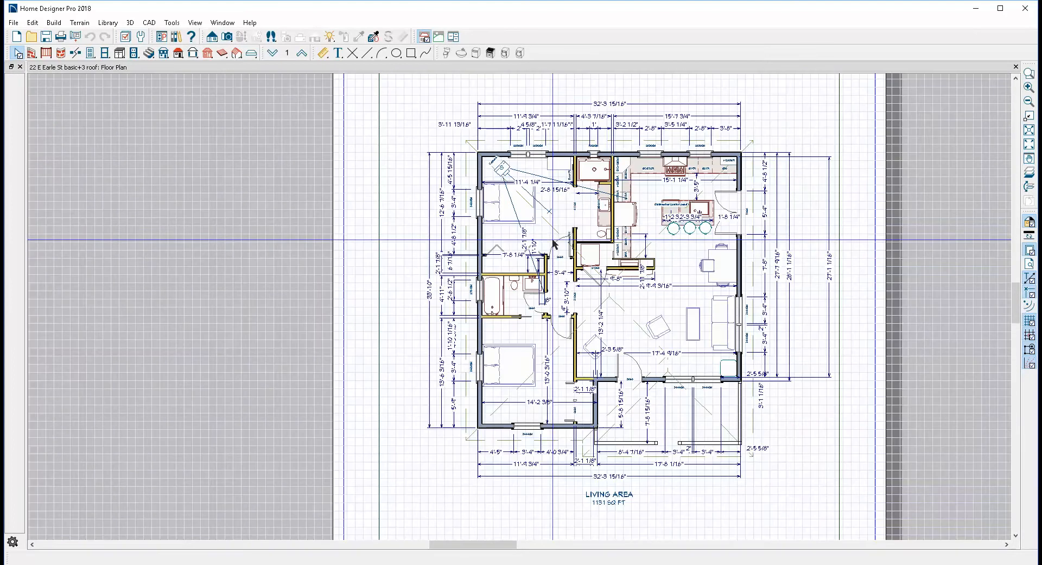
# - Hide the reference grid and the drawing sheet in the floor plan
pyautogui.scroll(-1, 554, 243)
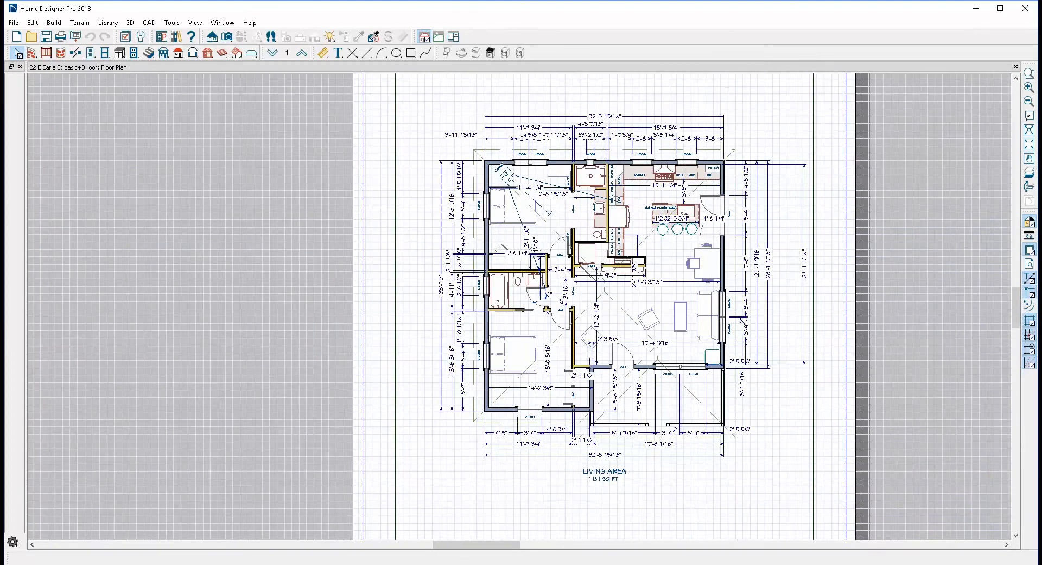
pyautogui.click(1030, 335)
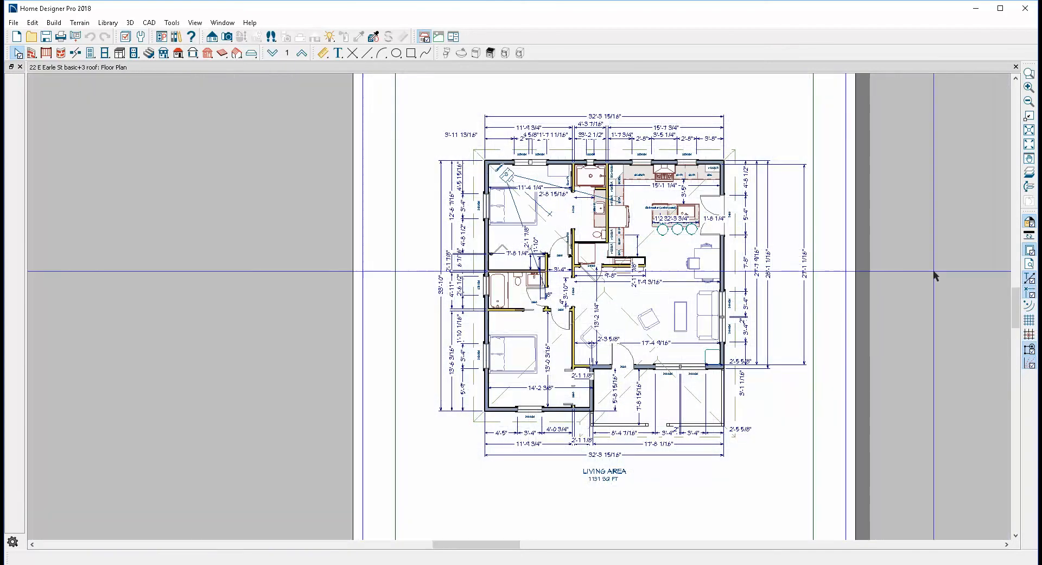
pyautogui.click(1030, 251)
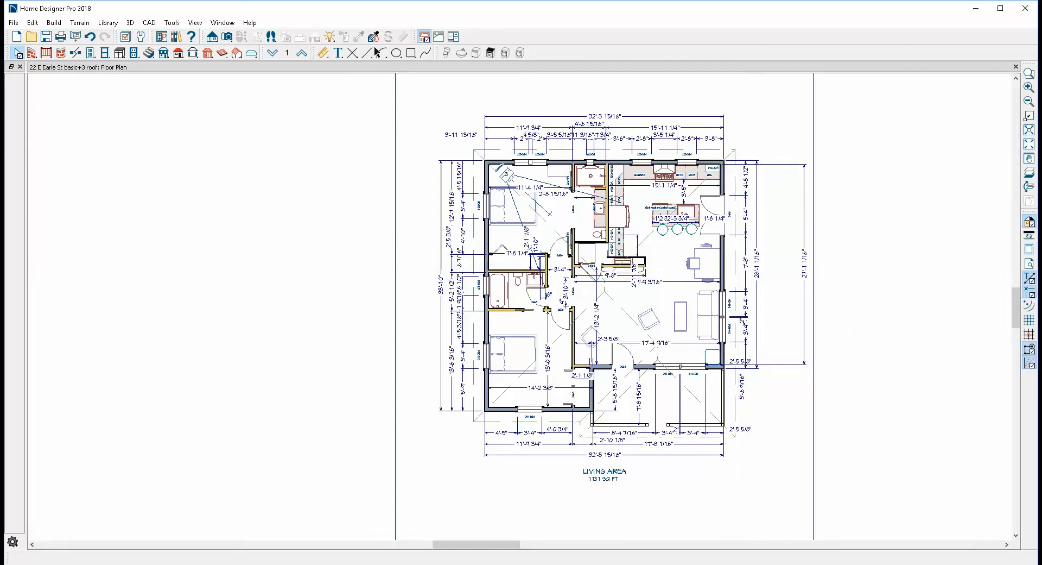
# - Create a perspective full overview of the house and view it from the porch side
pyautogui.click(228, 38)
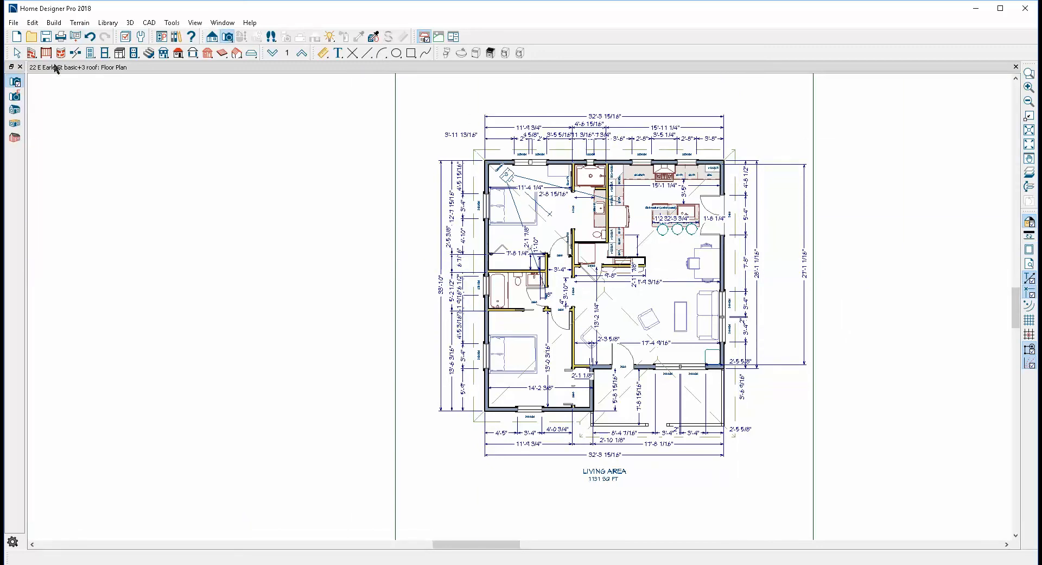
pyautogui.click(475, 120)
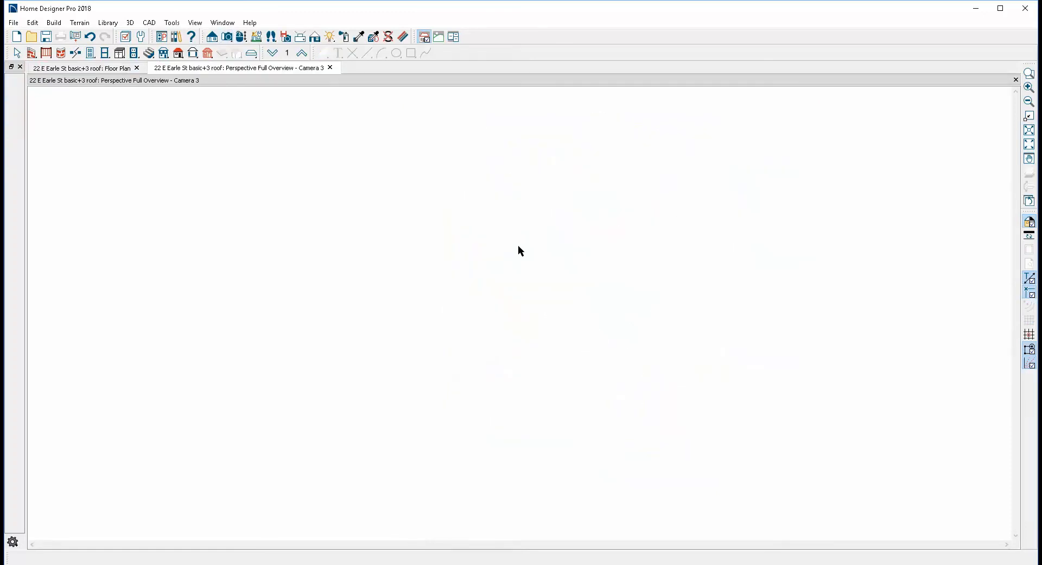
pyautogui.moveTo(504, 340); pyautogui.dragTo(577, 371)
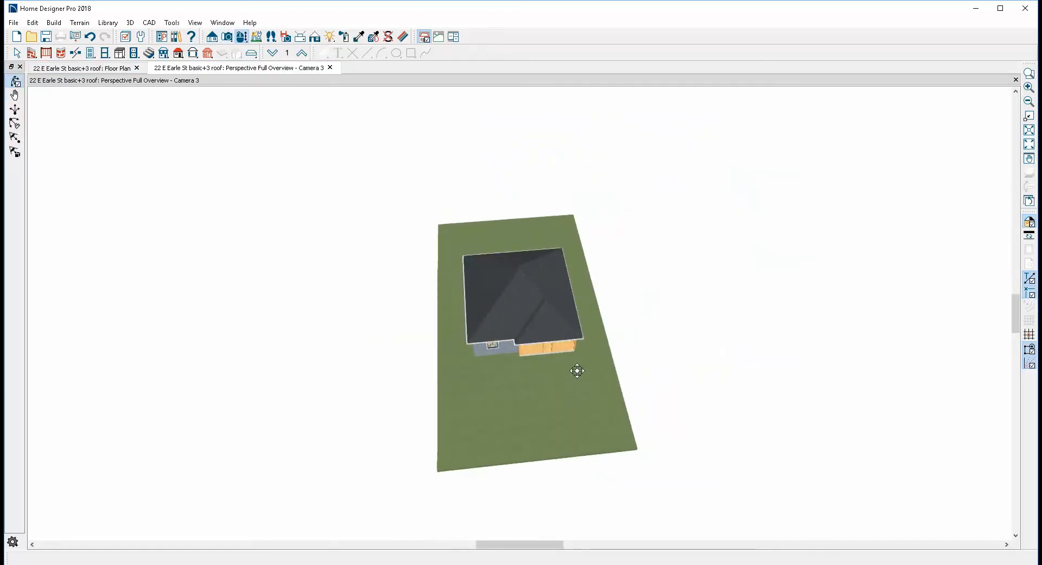
pyautogui.moveTo(539, 325)
pyautogui.mouseDown()
pyautogui.moveTo(493, 296)
pyautogui.moveTo(530, 330)
pyautogui.mouseUp()
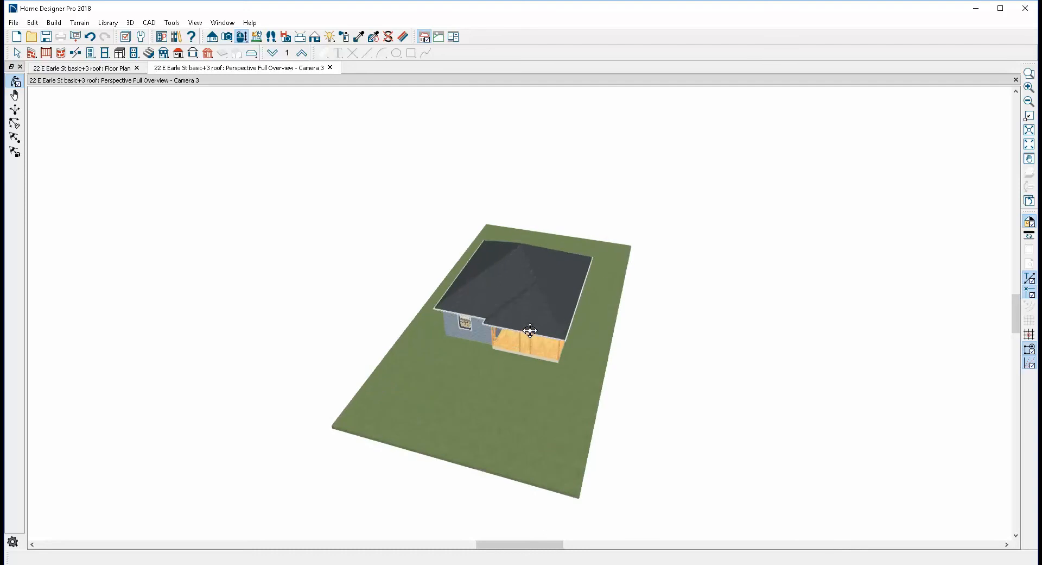
pyautogui.scroll(5, 530, 329)
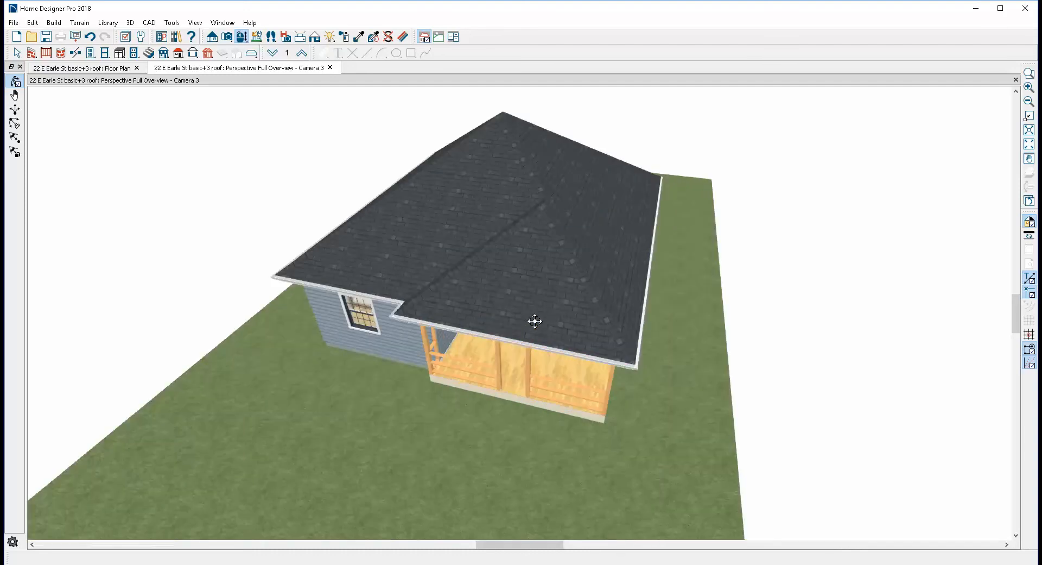
# - Set the pitch of the triangular roof plane over the porch to 1 inch
pyautogui.press('space')
pyautogui.click(533, 300)
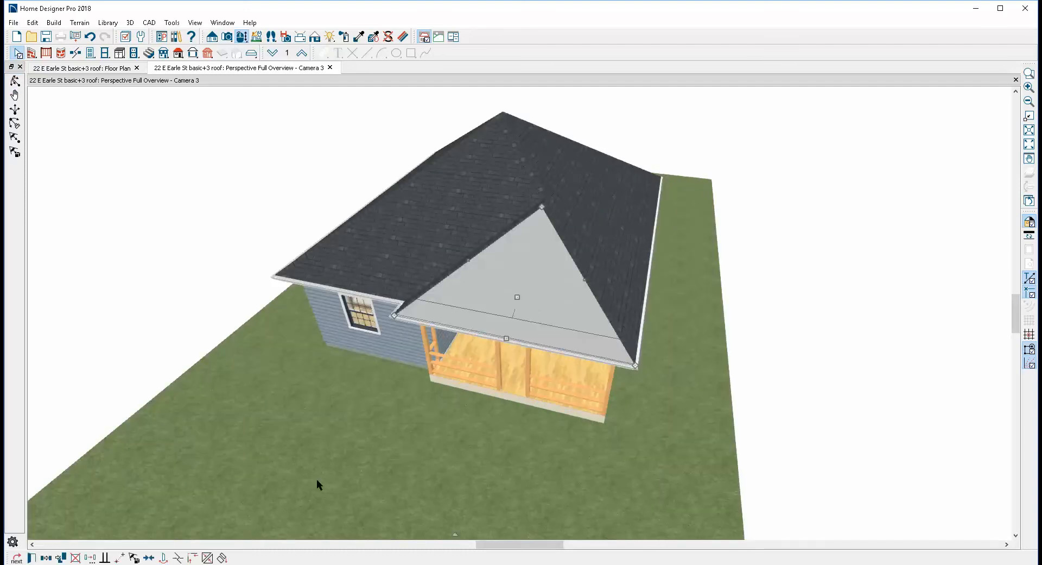
pyautogui.click(32, 558)
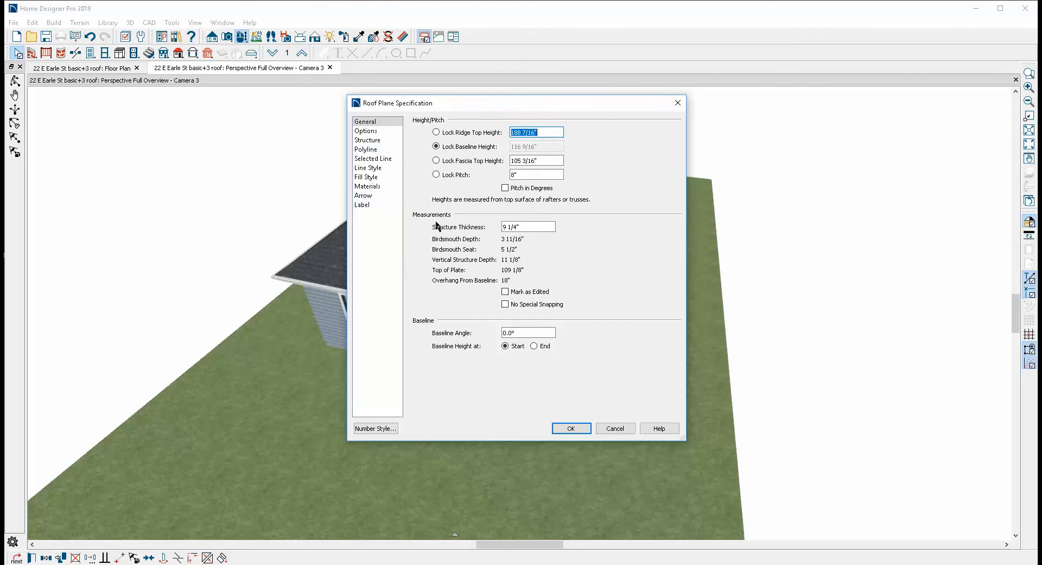
pyautogui.click(535, 174)
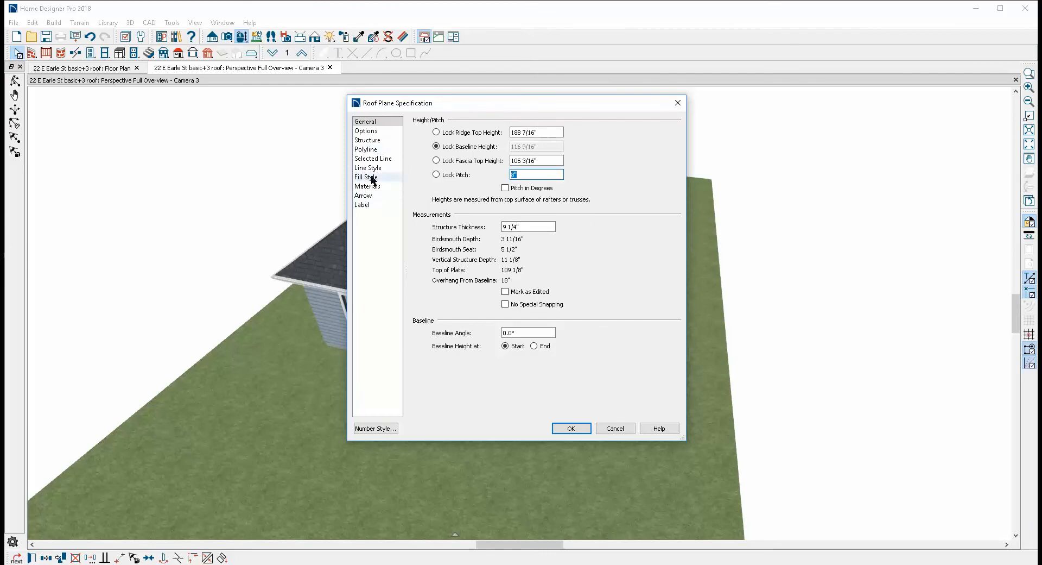
pyautogui.write('1')
pyautogui.click(578, 426)
# - Delete the large hip roof plane over the kitchen and living room side
pyautogui.click(587, 295)
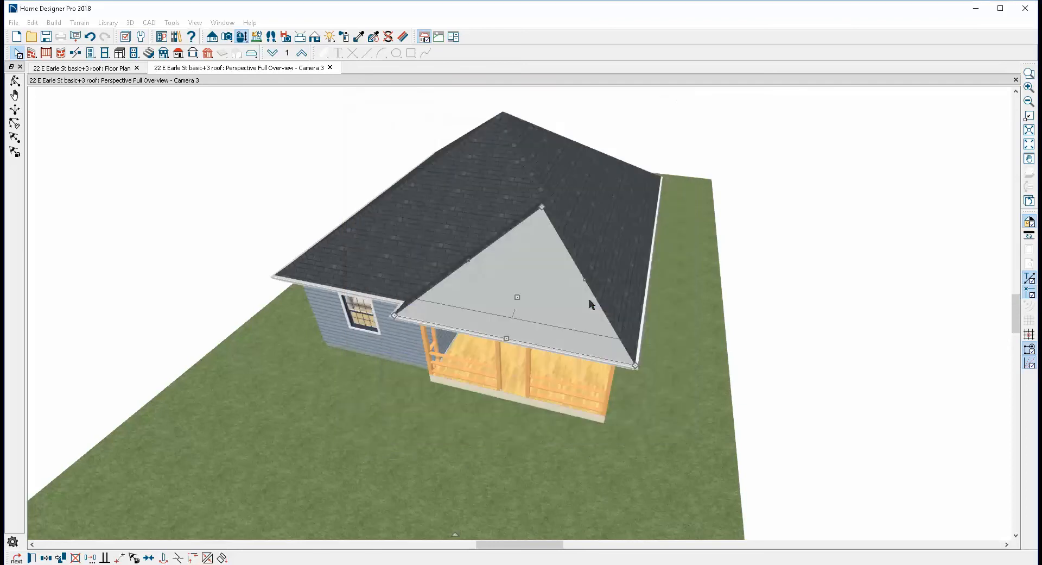
pyautogui.click(617, 258)
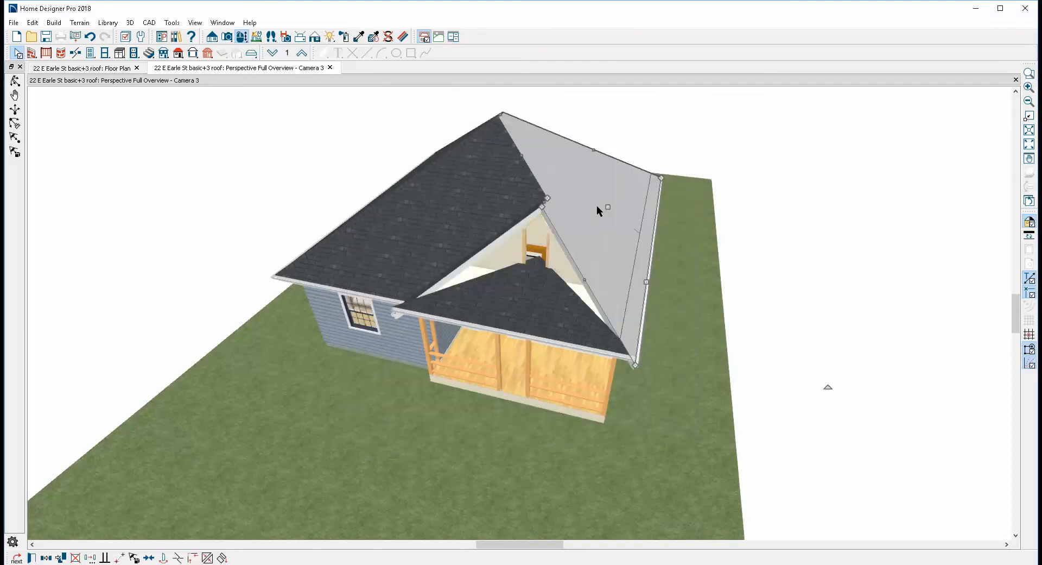
pyautogui.press('Delete')
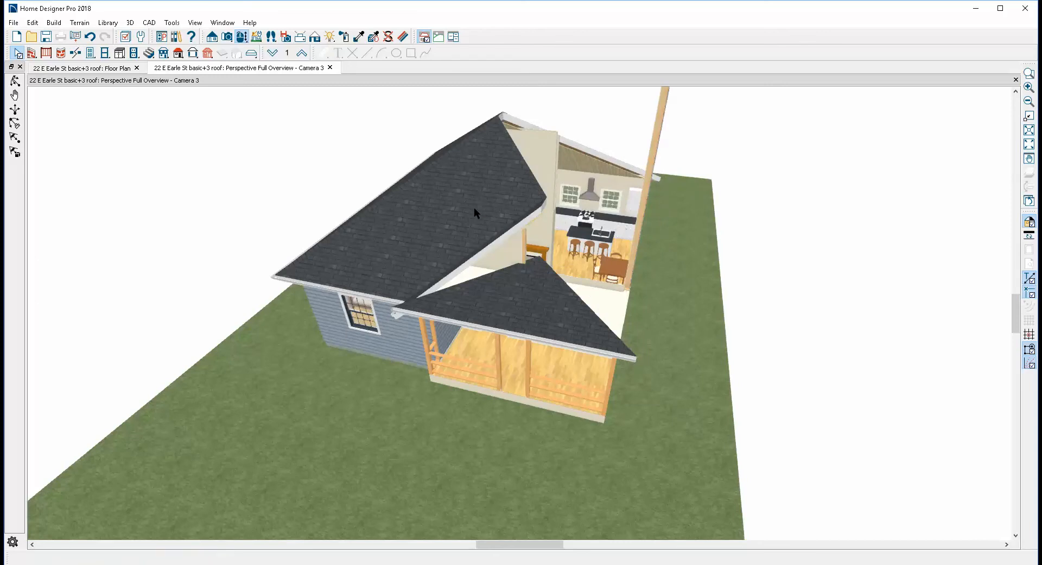
# - Reshape the front bedroom's roof plane by moving its lower ridge corner up to the main peak, and steepen its pitch
pyautogui.click(507, 224)
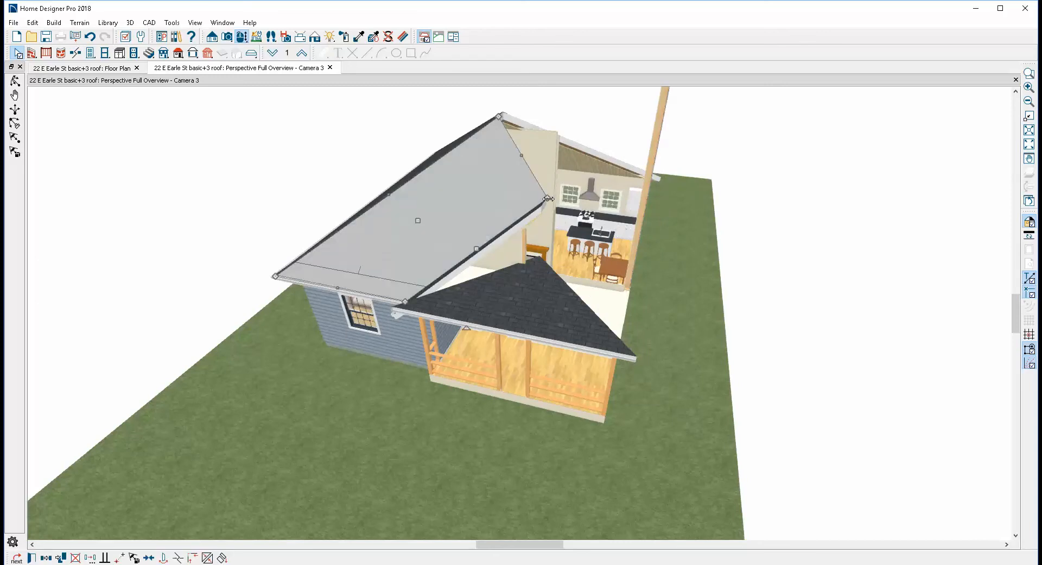
pyautogui.moveTo(547, 201); pyautogui.dragTo(500, 118)
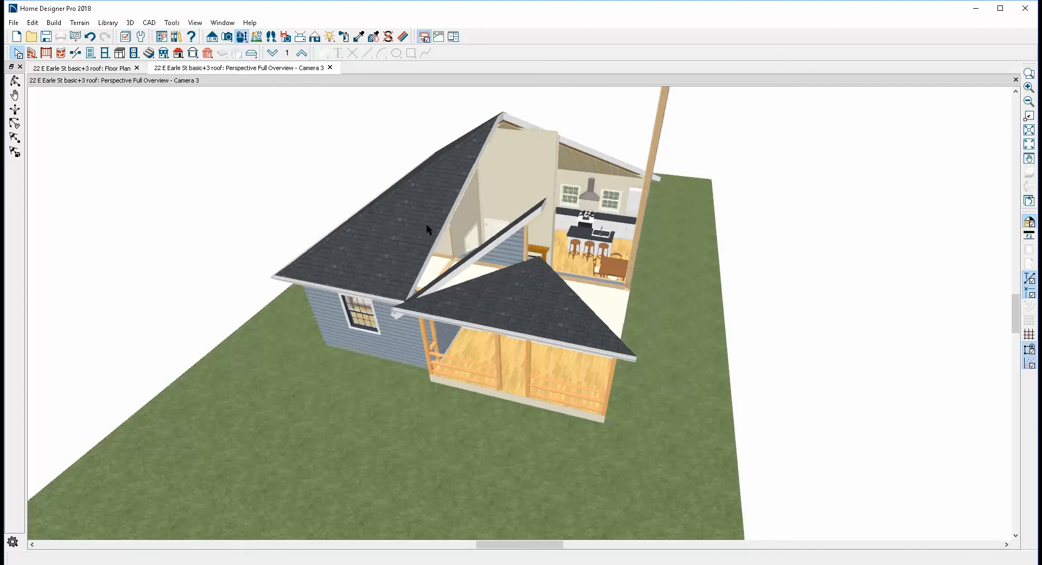
pyautogui.click(427, 228)
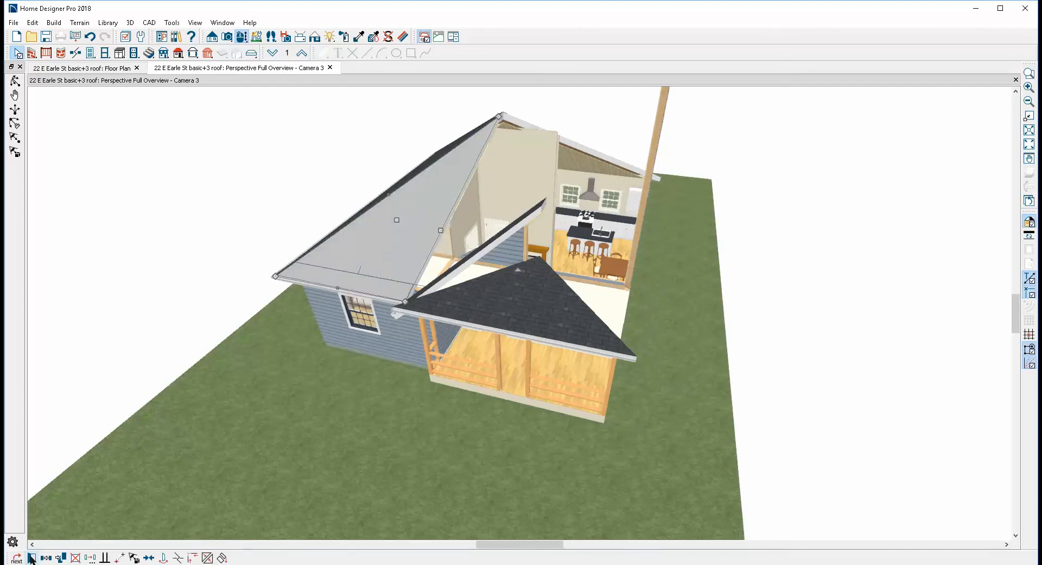
pyautogui.click(32, 558)
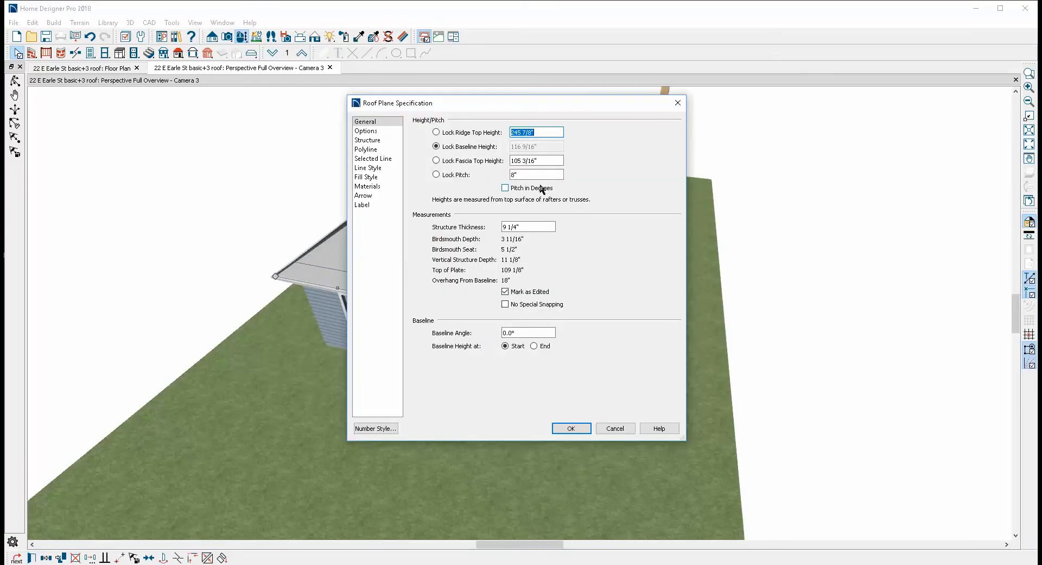
pyautogui.doubleClick(541, 173)
pyautogui.click(579, 429)
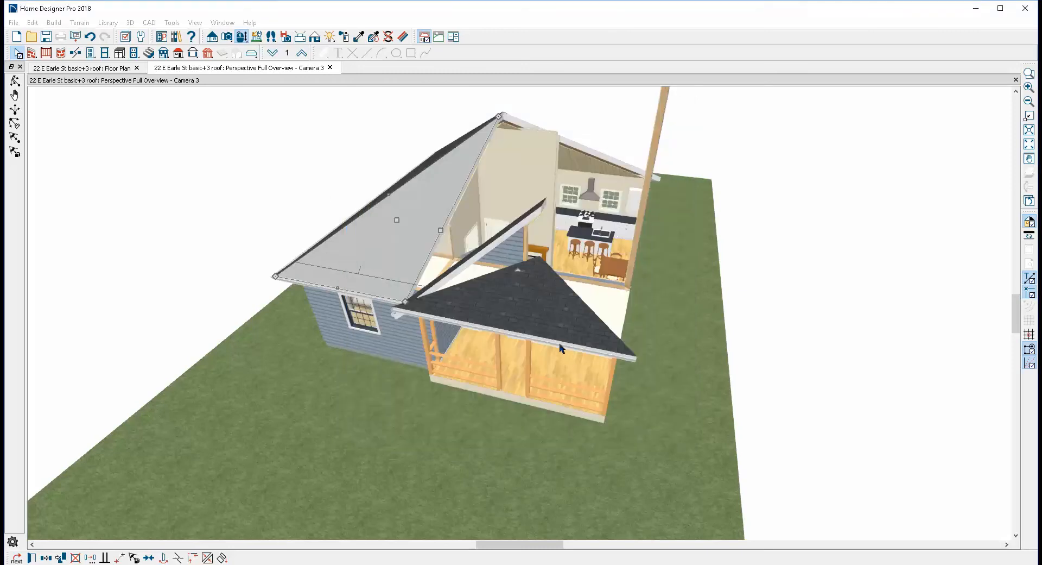
# - Delete the narrow leftover roof plane between the front bedroom roof and the porch roof
pyautogui.click(532, 303)
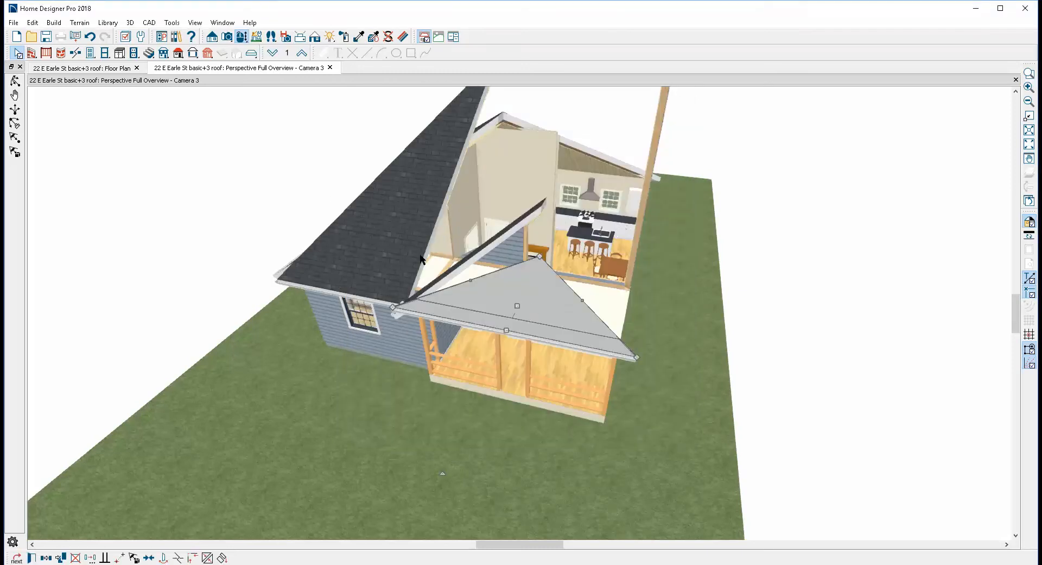
pyautogui.click(392, 213)
pyautogui.click(497, 241)
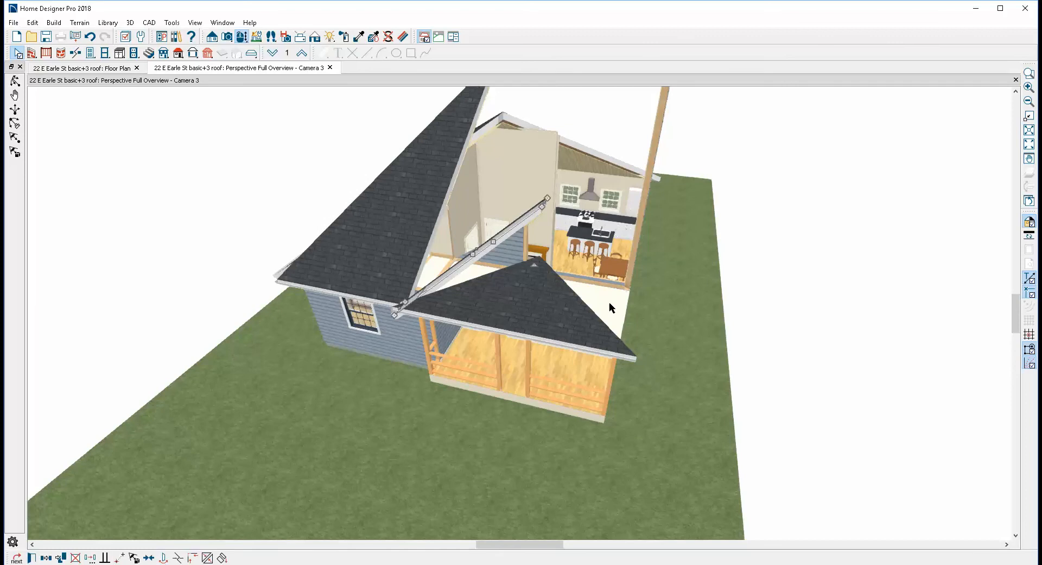
pyautogui.press('Delete')
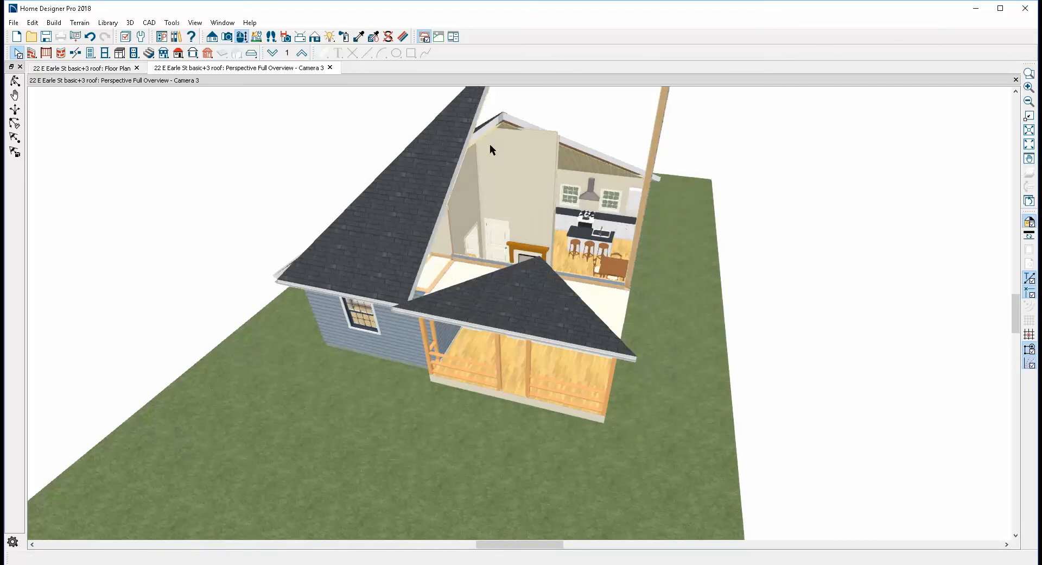
# - Delete the hip roof plane on the bedroom side of the house
pyautogui.click(15, 81)
pyautogui.moveTo(83, 137); pyautogui.dragTo(309, 160)
pyautogui.press('space')
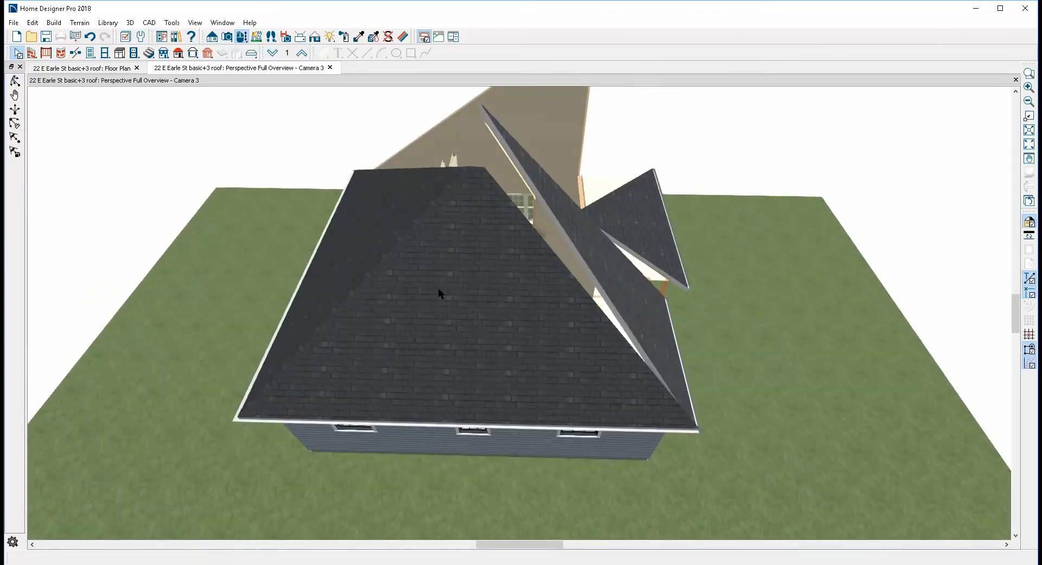
pyautogui.click(444, 351)
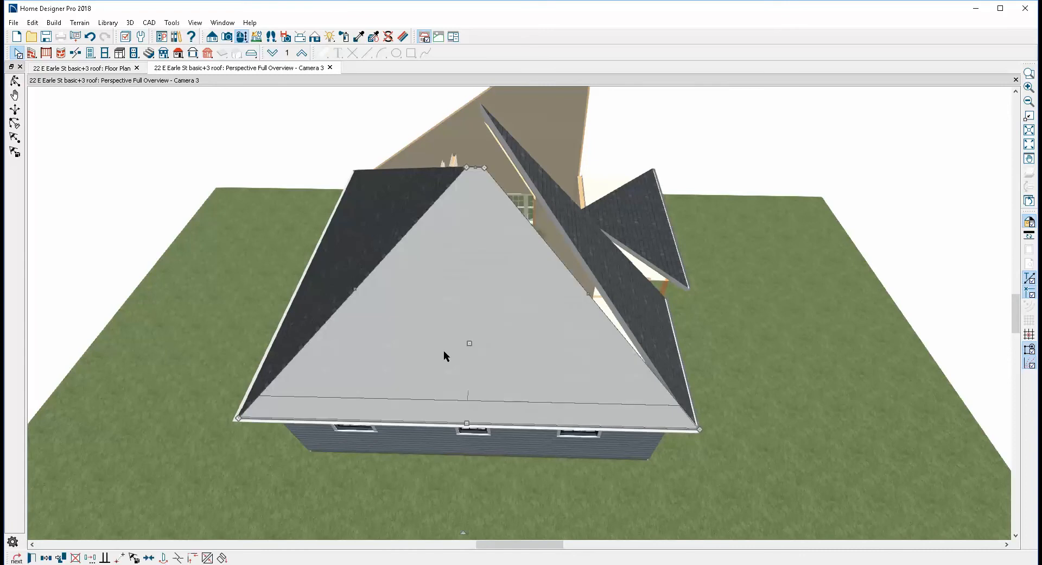
pyautogui.press('Delete')
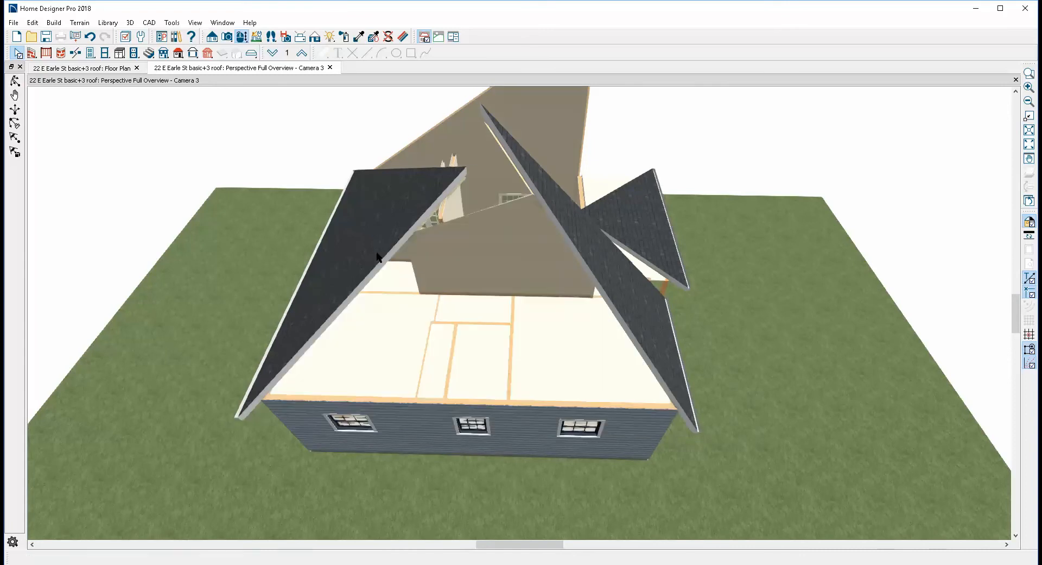
# - Set the rear roof plane's pitch to 12 inches
pyautogui.click(377, 253)
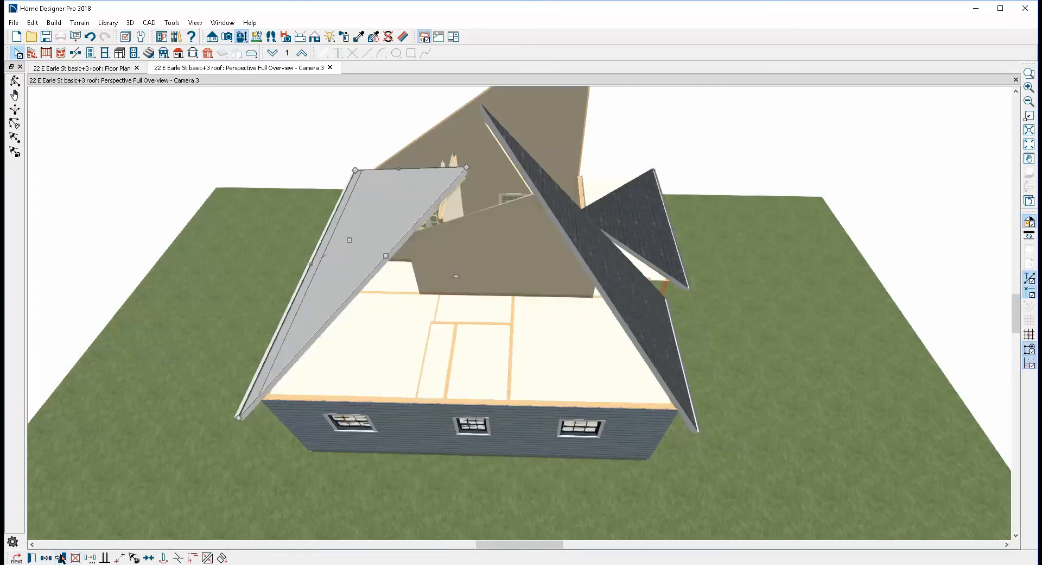
pyautogui.click(31, 557)
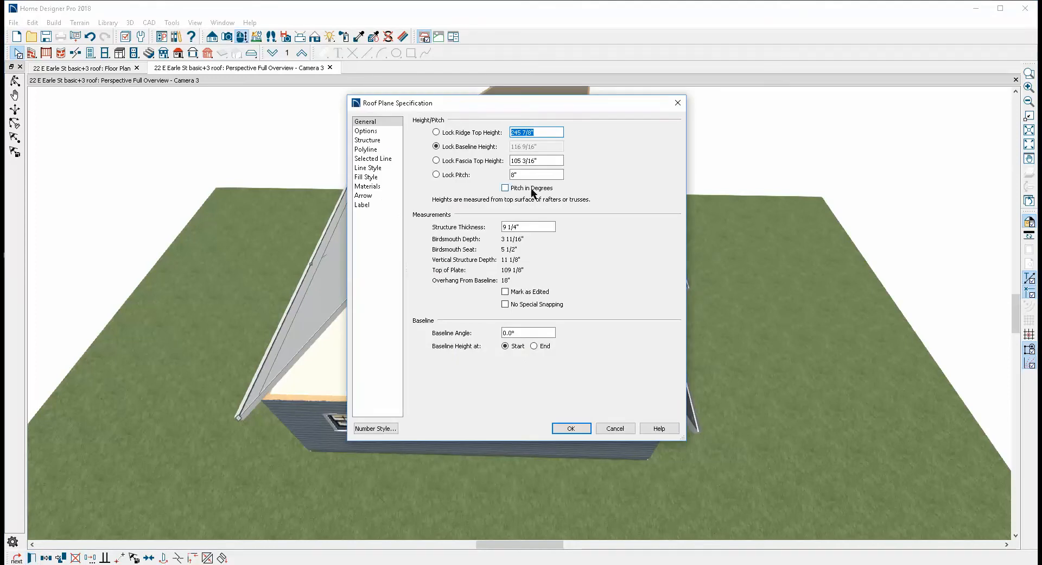
pyautogui.moveTo(529, 175); pyautogui.dragTo(469, 162)
pyautogui.write('12')
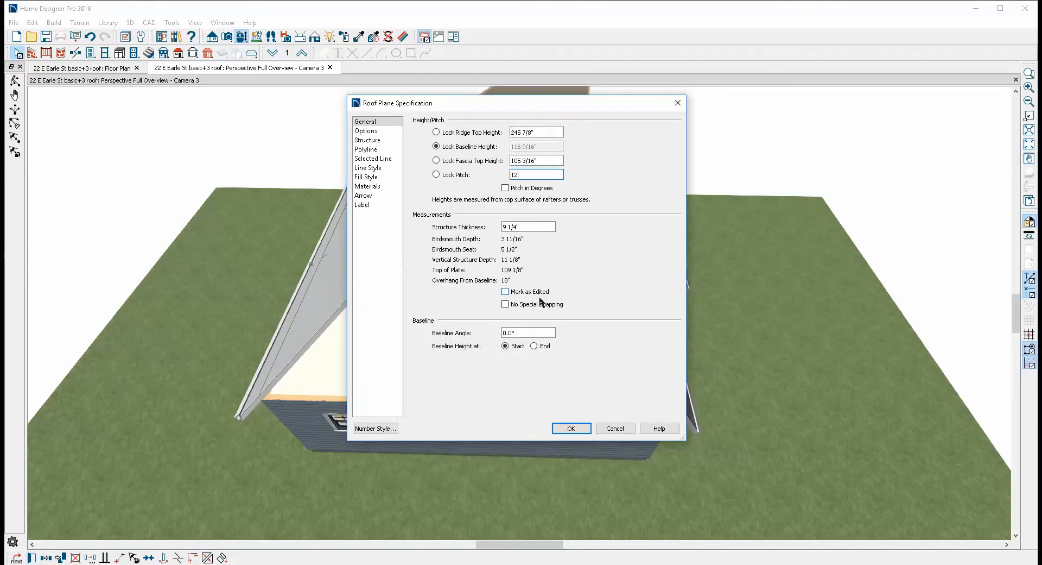
pyautogui.click(565, 428)
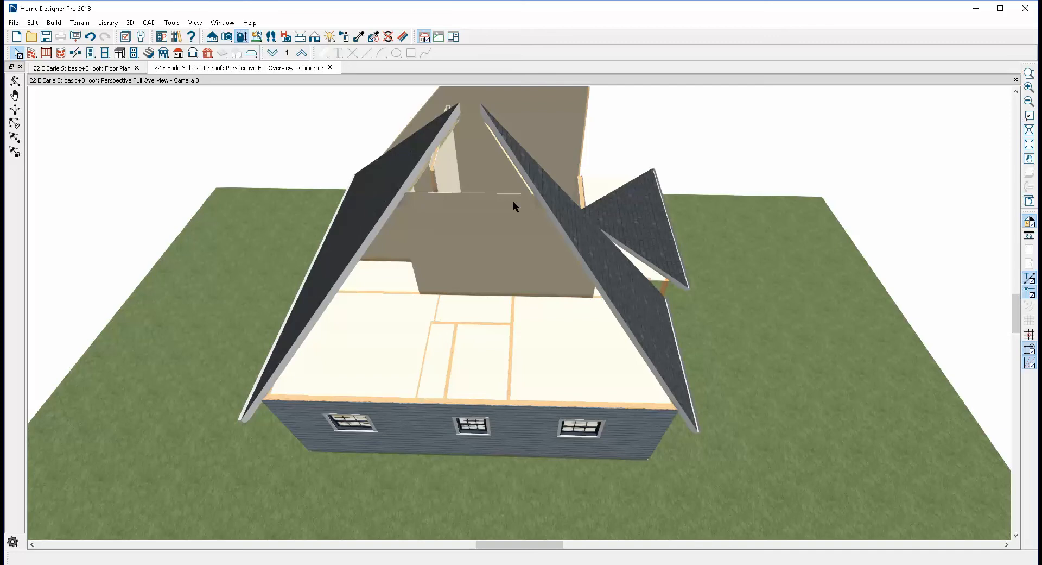
# - Tile the 3D overview and the floor plan side by side
pyautogui.hotkey('alt', 'w')
pyautogui.press('v')
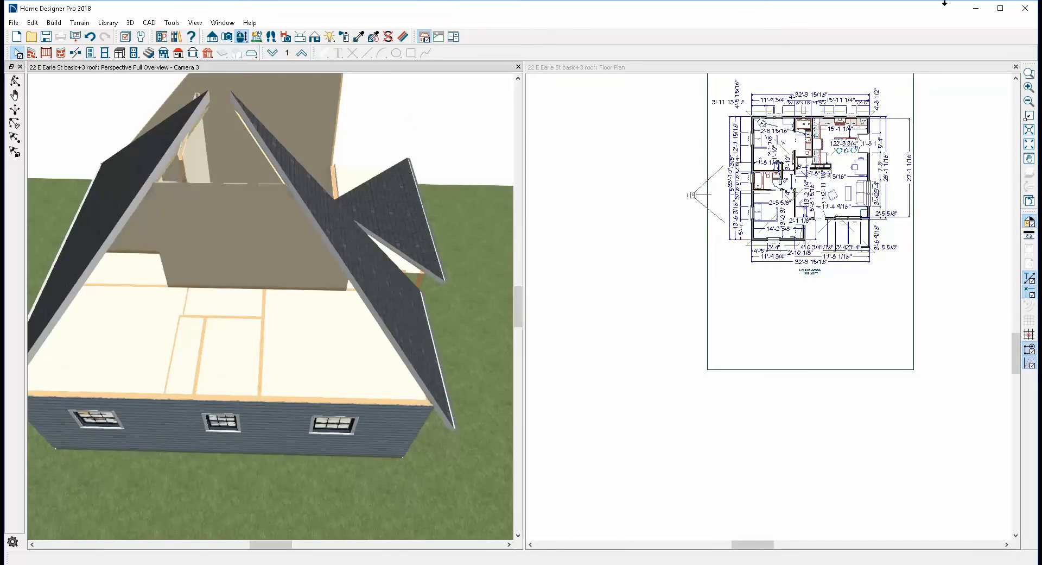
pyautogui.click(880, 63)
pyautogui.scroll(2, 804, 127)
pyautogui.scroll(2, 804, 126)
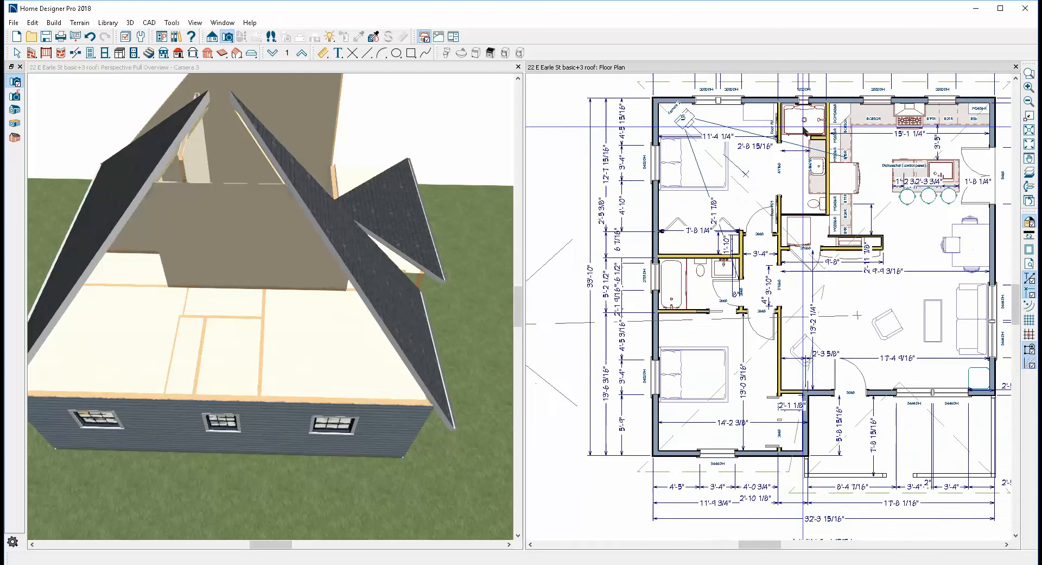
pyautogui.scroll(-1, 787, 217)
pyautogui.scroll(1, 772, 332)
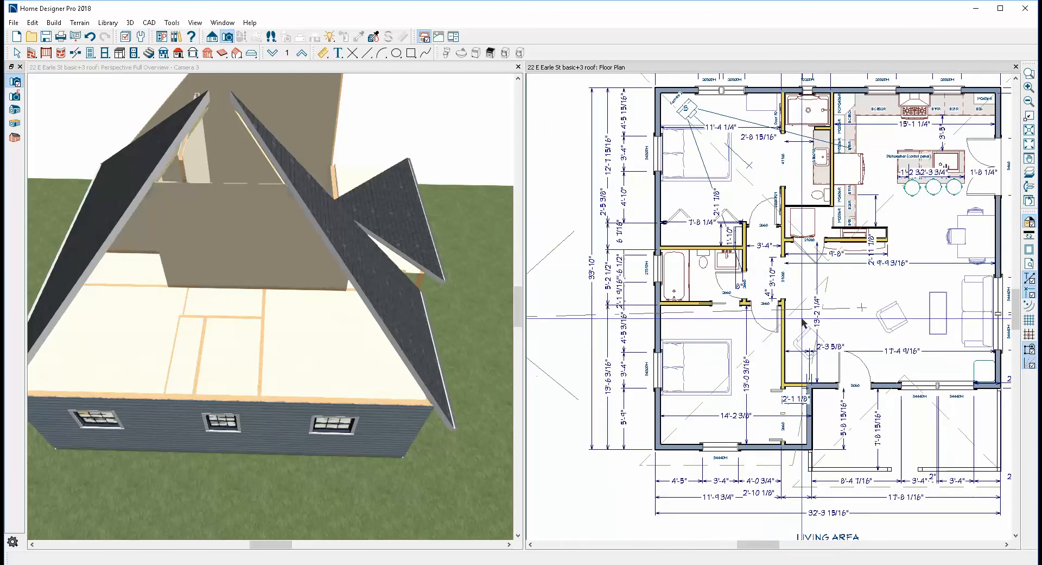
# - Reshape the triangular front bedroom roof plane into a rectangle with its inner side edge parallel to and along the bedroom's side wall
pyautogui.click(767, 345)
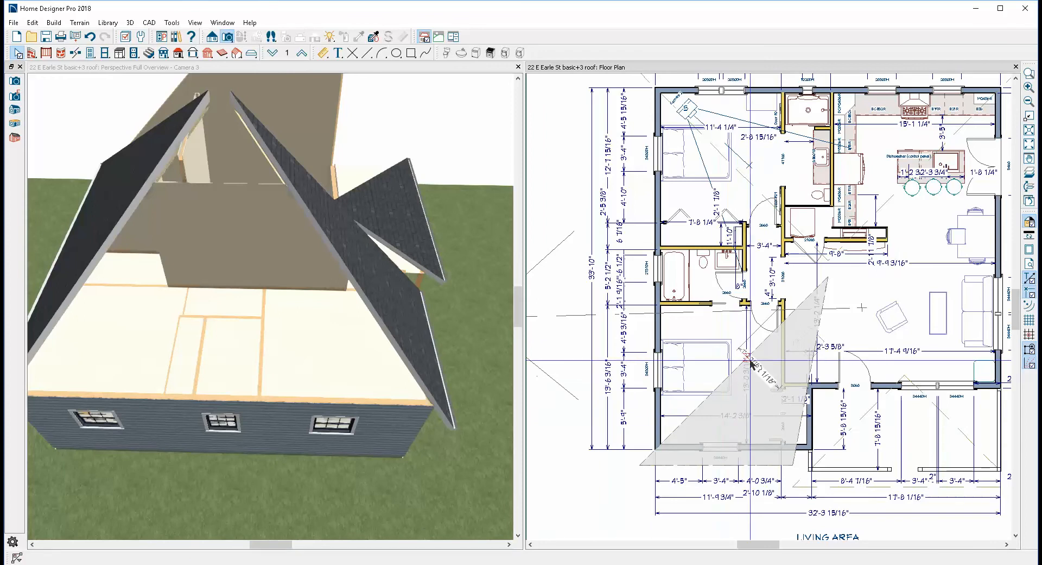
pyautogui.click(760, 344)
pyautogui.moveTo(760, 344); pyautogui.dragTo(641, 276)
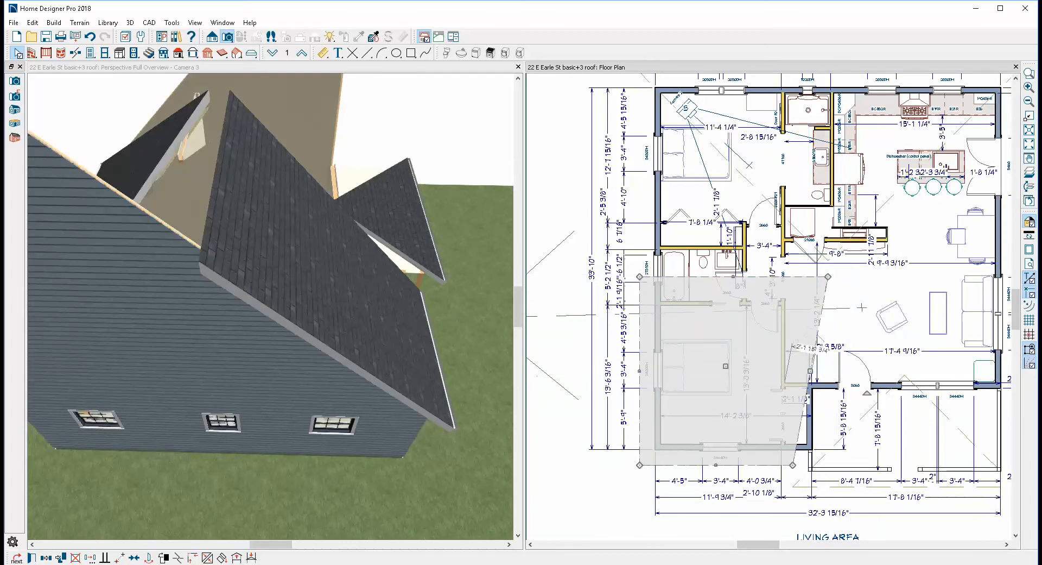
pyautogui.click(109, 556)
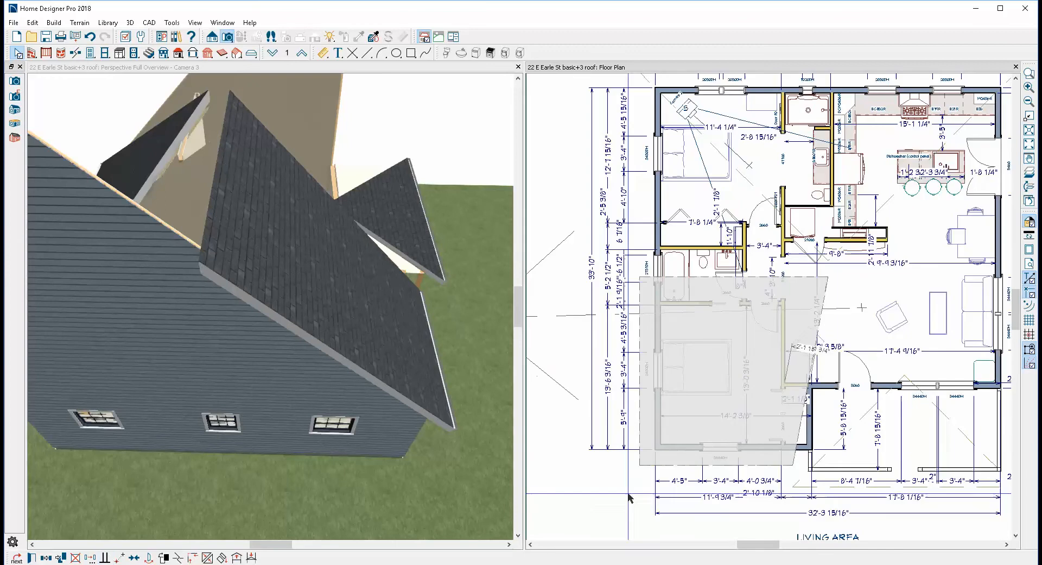
pyautogui.click(813, 427)
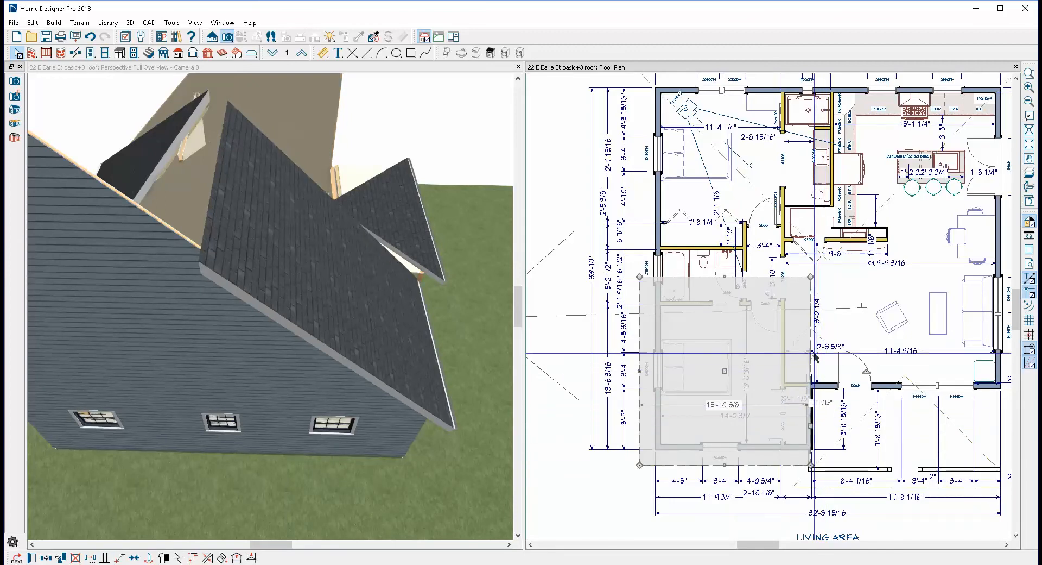
pyautogui.moveTo(813, 442); pyautogui.dragTo(807, 449)
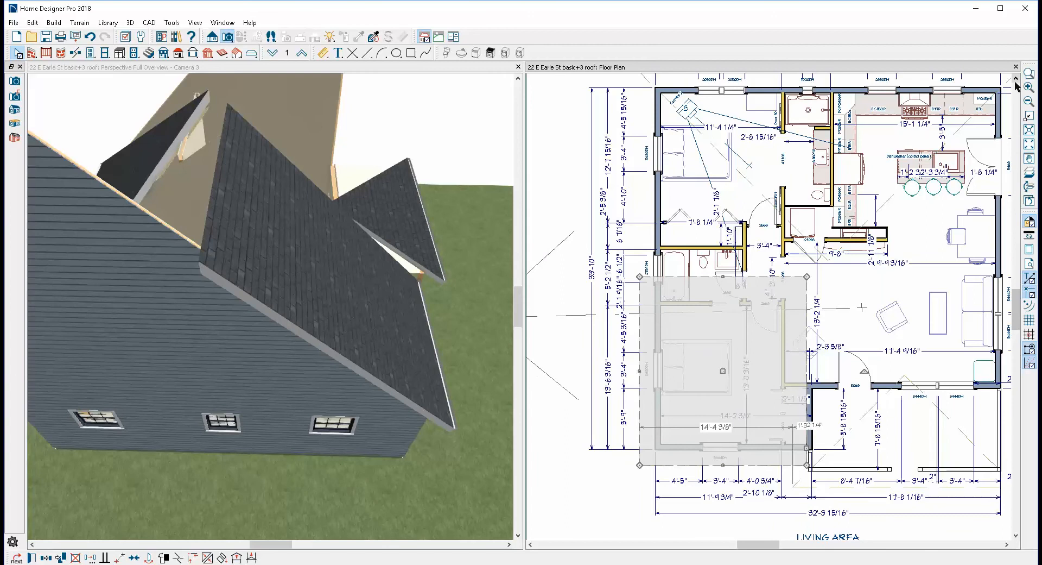
# - Add a break to the triangular rear roof plane and move its corners to extend the plane square over the bedroom-side gable
pyautogui.scroll(3, 1017, 86)
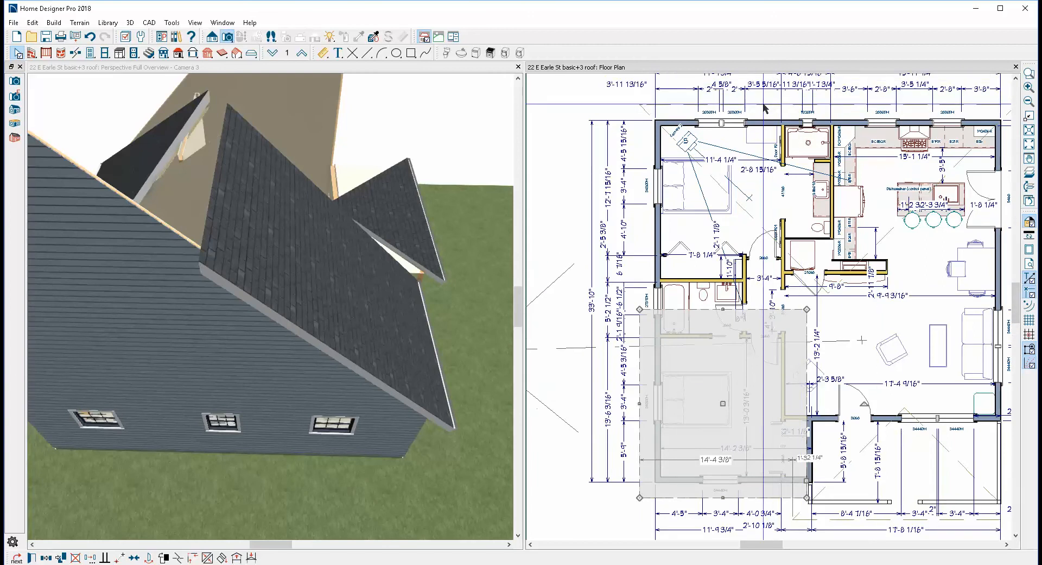
pyautogui.click(765, 109)
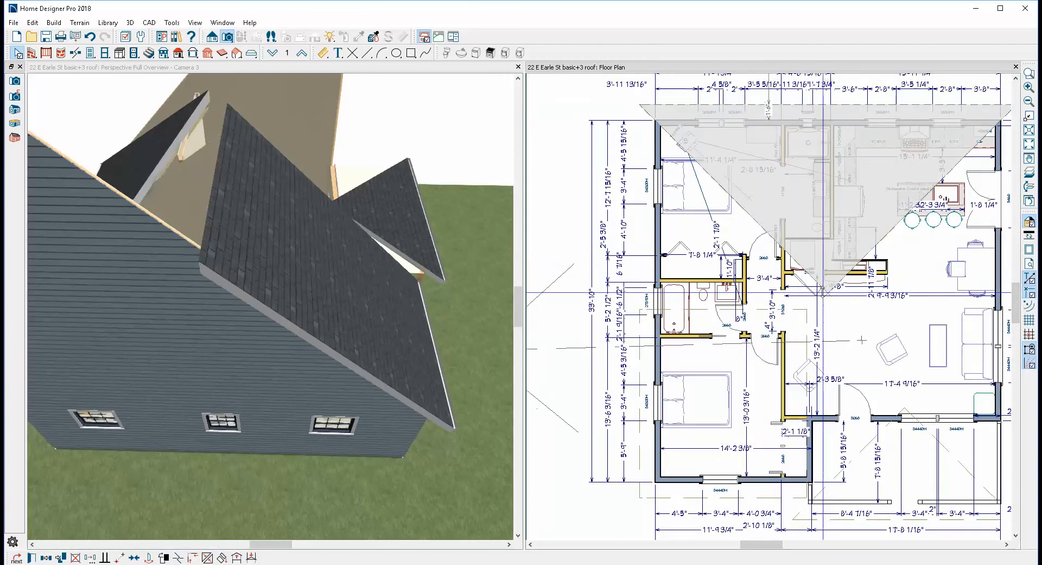
pyautogui.moveTo(823, 293); pyautogui.dragTo(640, 261)
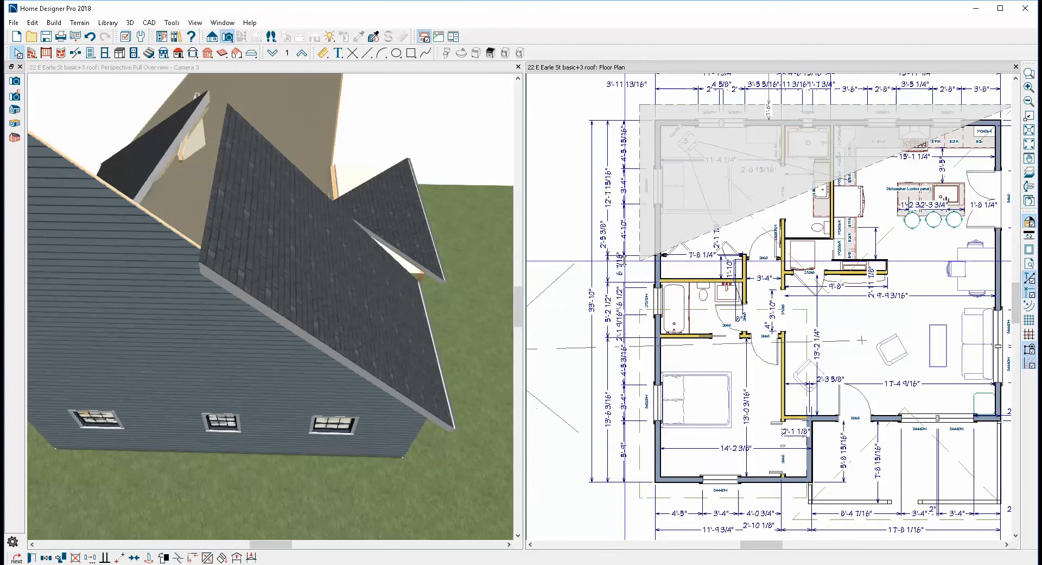
pyautogui.click(176, 558)
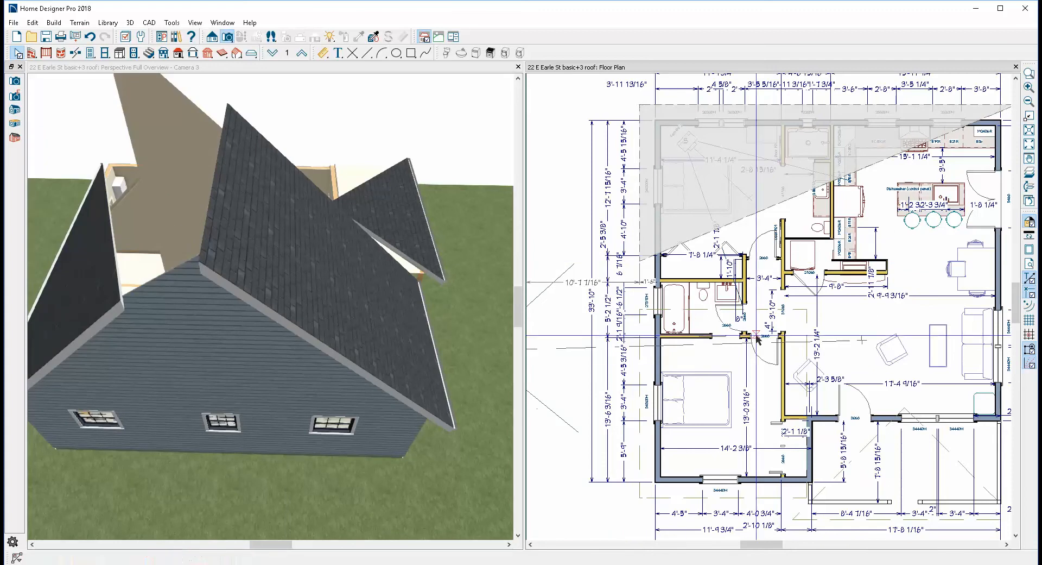
pyautogui.click(856, 171)
pyautogui.moveTo(855, 171); pyautogui.dragTo(889, 260)
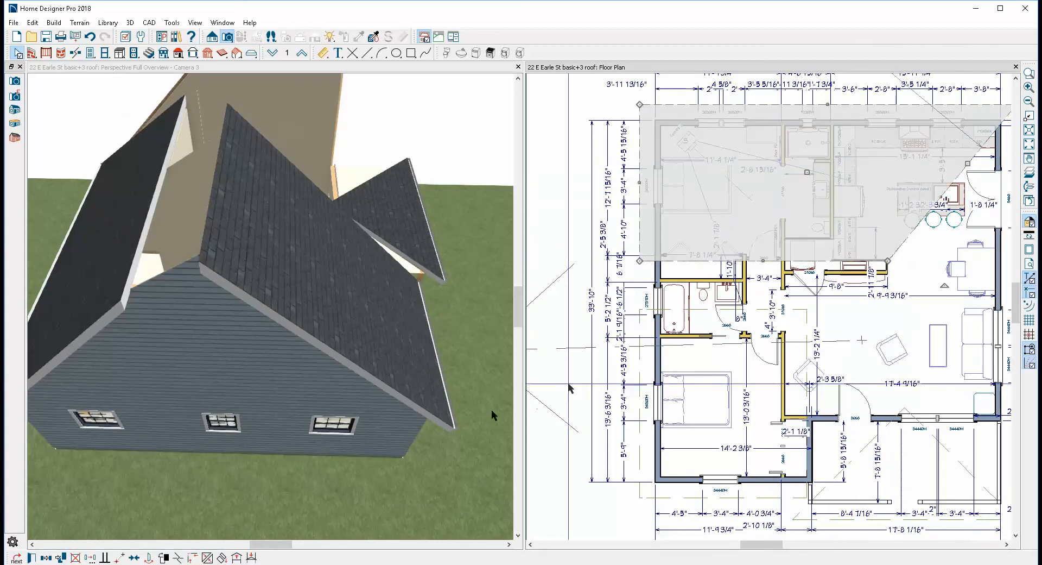
# - Trim the rear roof plane's inner side edge square and in line with the front bedroom plane, and join both planes at the ridge
pyautogui.click(106, 558)
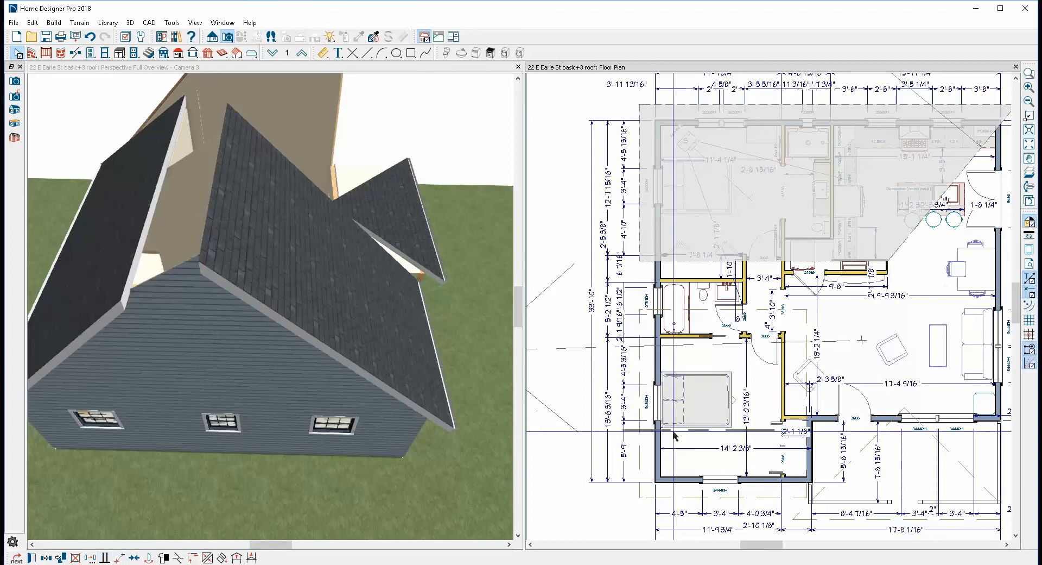
pyautogui.click(996, 280)
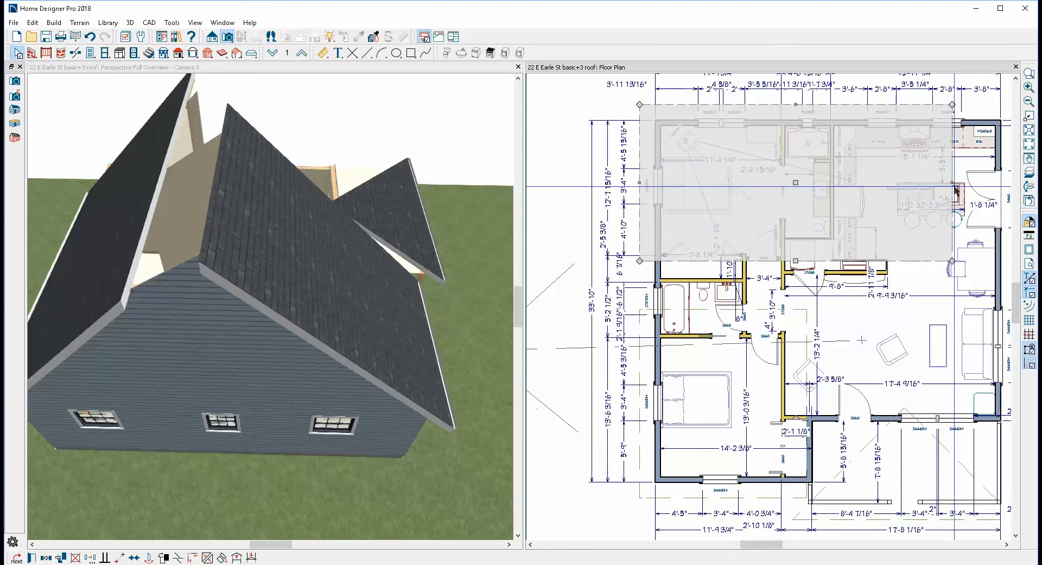
pyautogui.moveTo(950, 190); pyautogui.dragTo(805, 310)
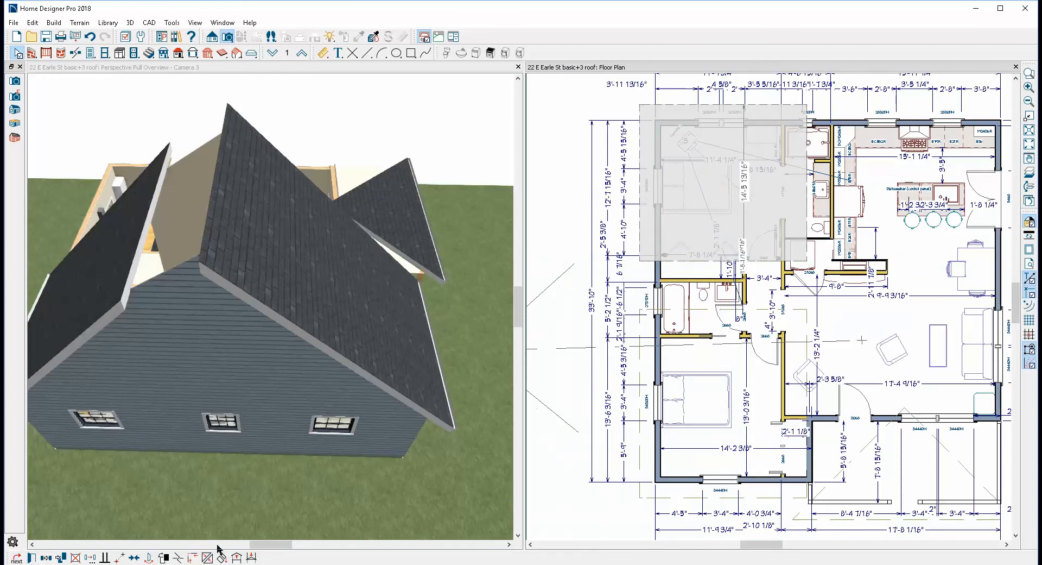
pyautogui.click(695, 312)
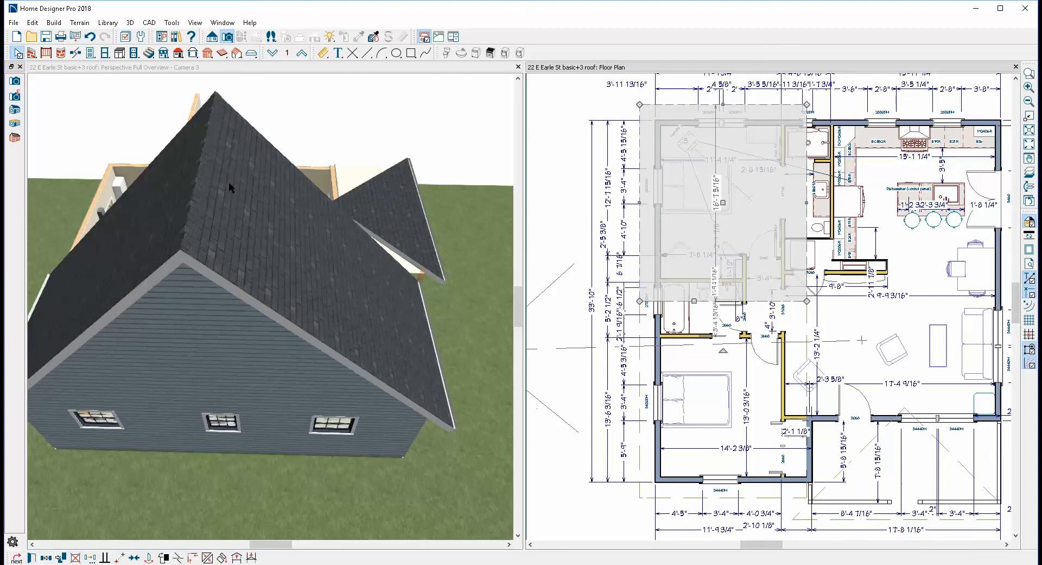
# - Draw a rectangular roof plane over the kitchen, with its baseline on the rear exterior wall and its upper edge near the house's middle
pyautogui.click(220, 81)
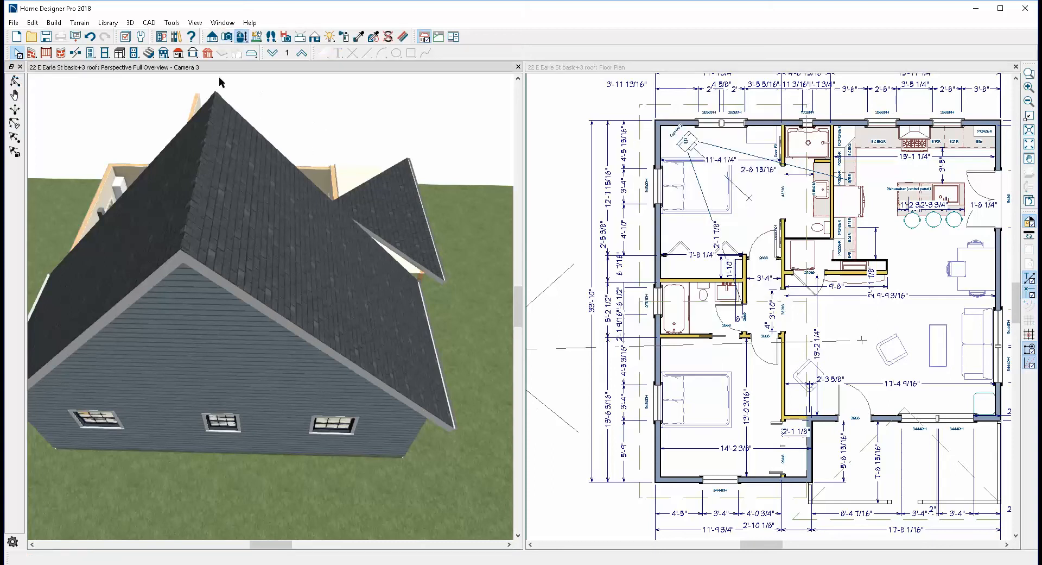
pyautogui.click(15, 82)
pyautogui.moveTo(289, 232); pyautogui.dragTo(2, 240)
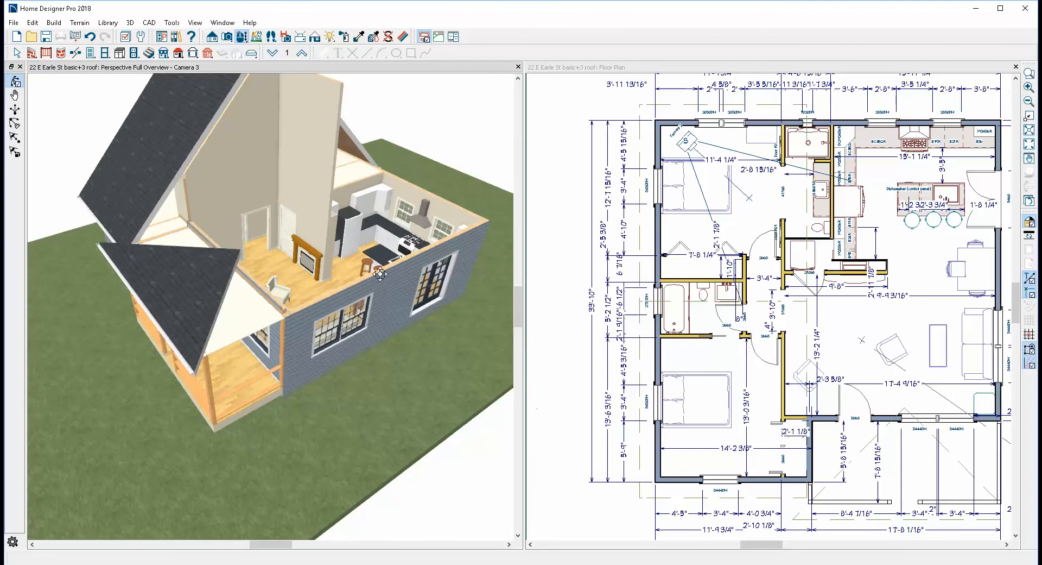
pyautogui.scroll(-2, 563, 207)
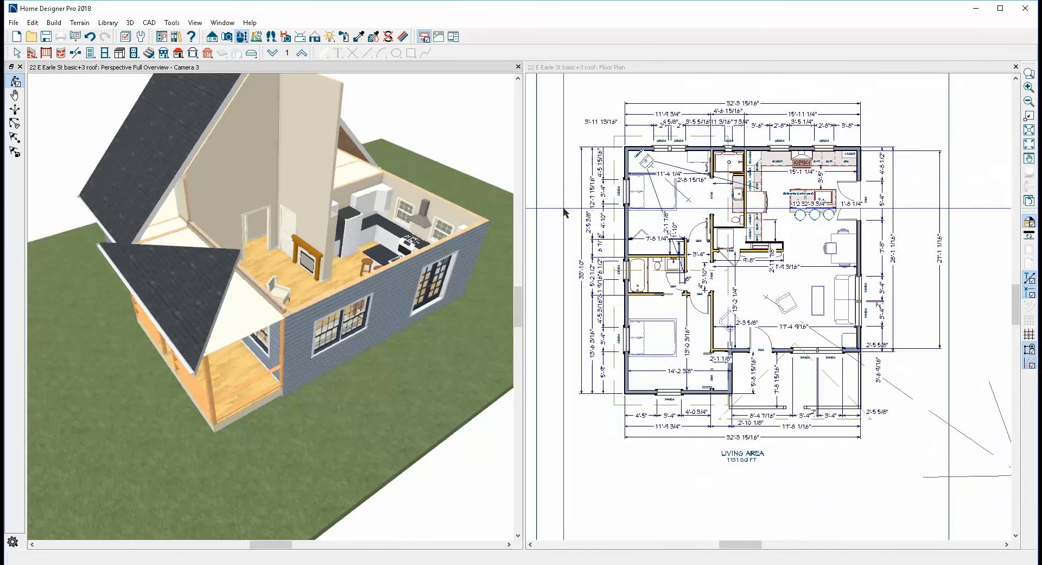
pyautogui.scroll(1, 953, 153)
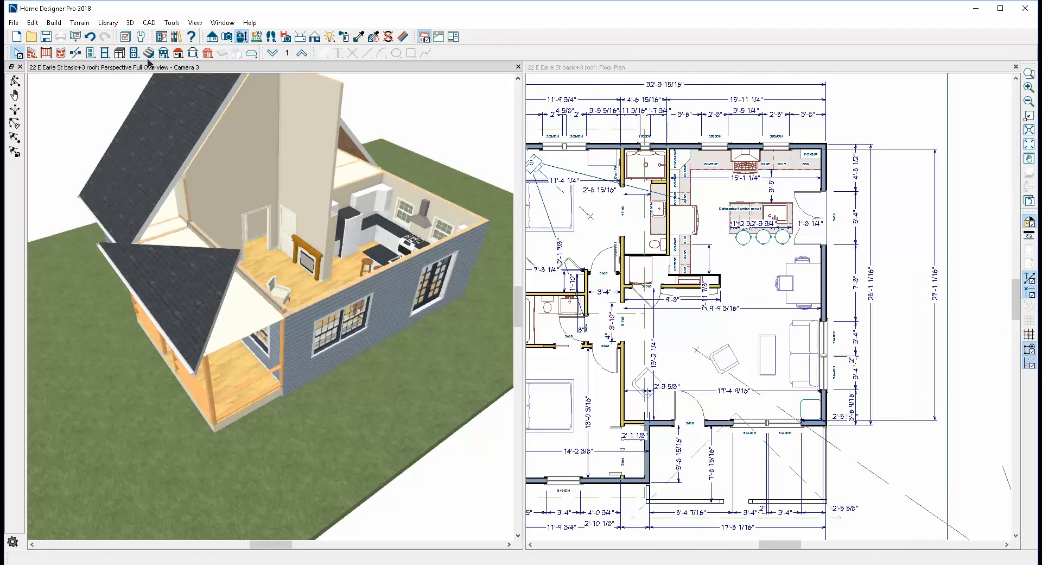
pyautogui.click(181, 53)
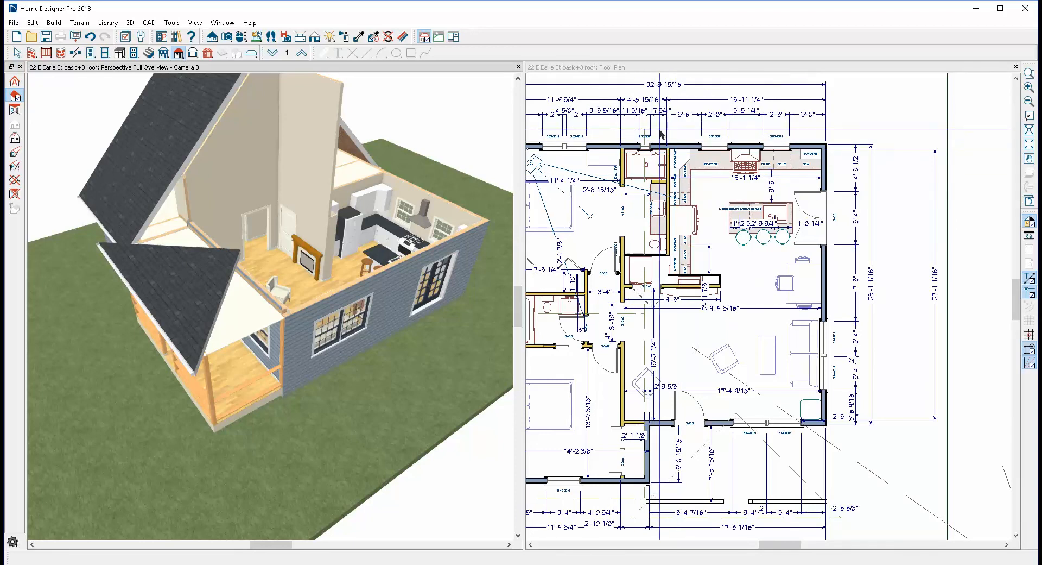
pyautogui.click(883, 120)
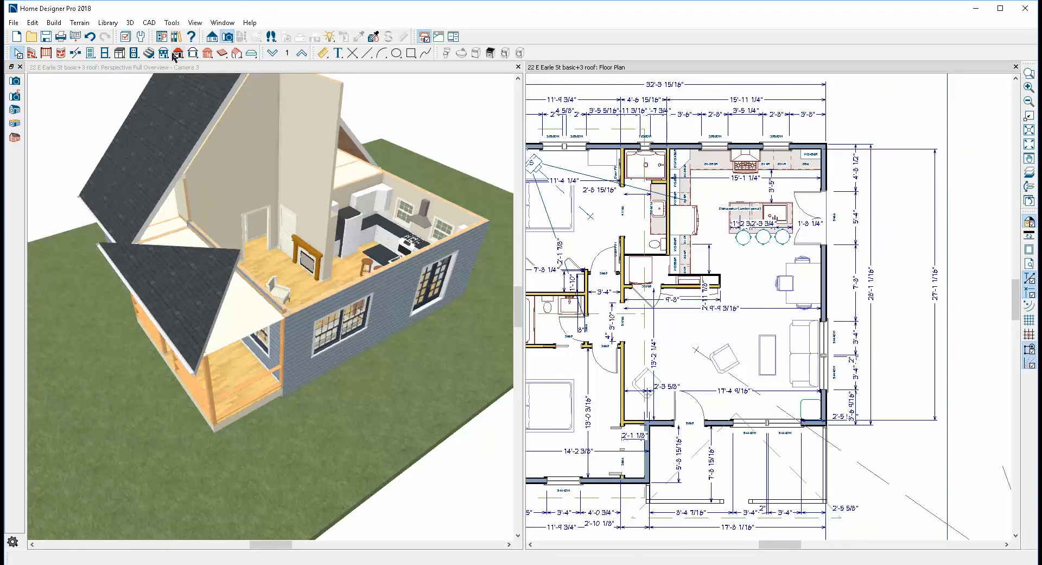
pyautogui.click(178, 52)
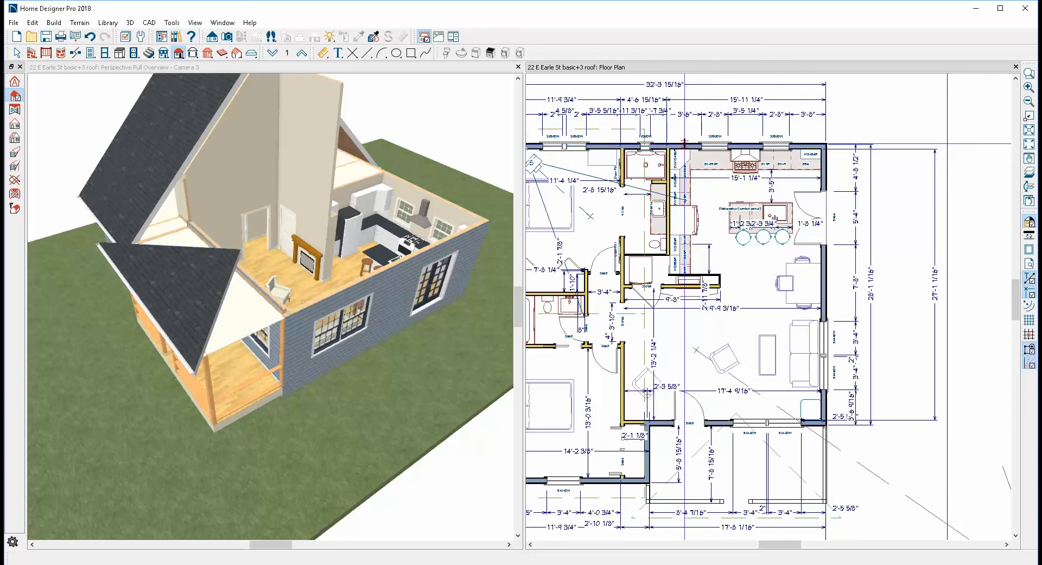
pyautogui.moveTo(686, 143); pyautogui.dragTo(819, 145)
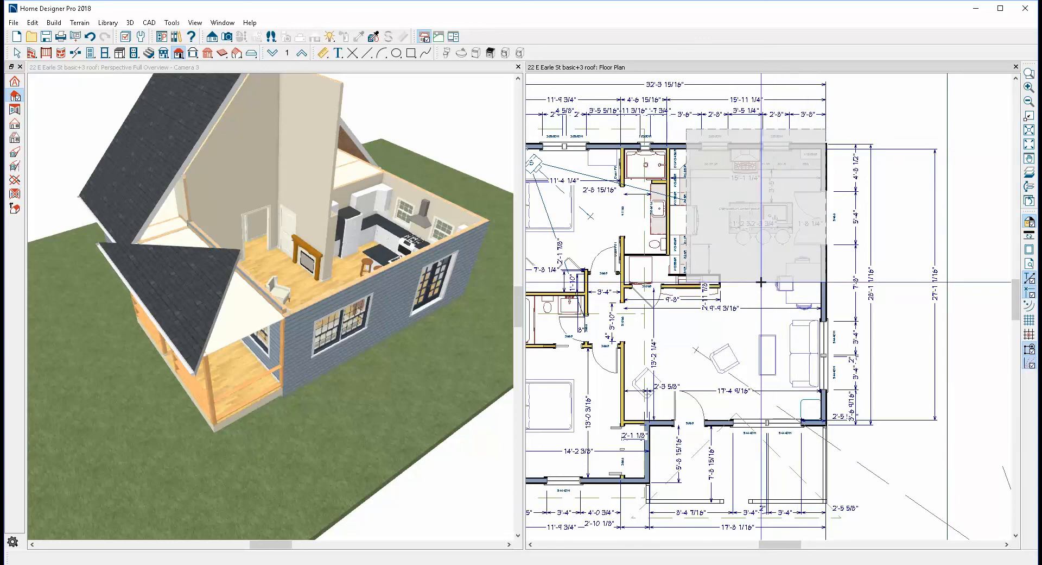
pyautogui.click(760, 282)
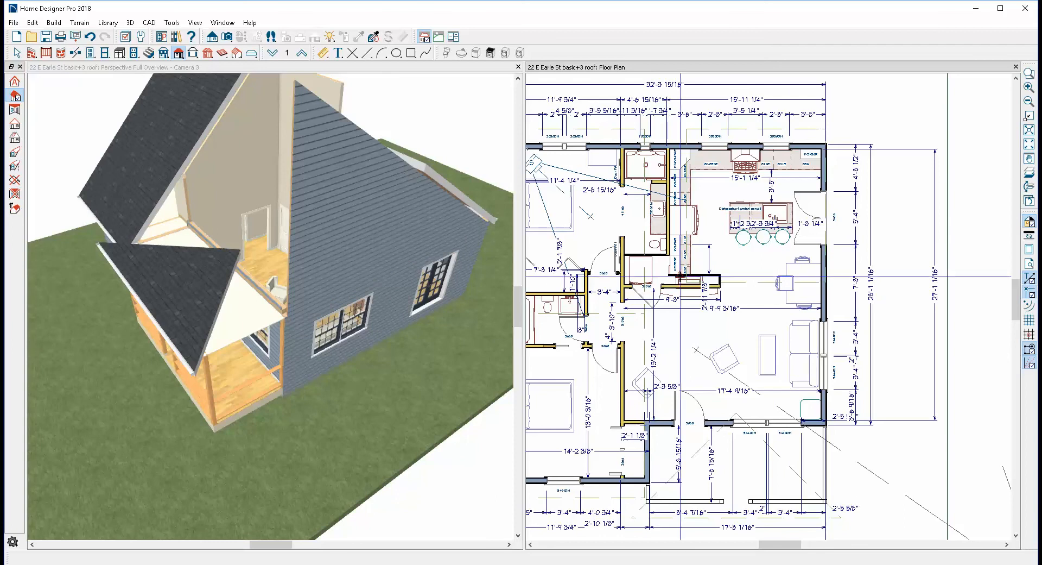
# - Lower the pitch of the new roof plane over the kitchen in its specification
pyautogui.press('space')
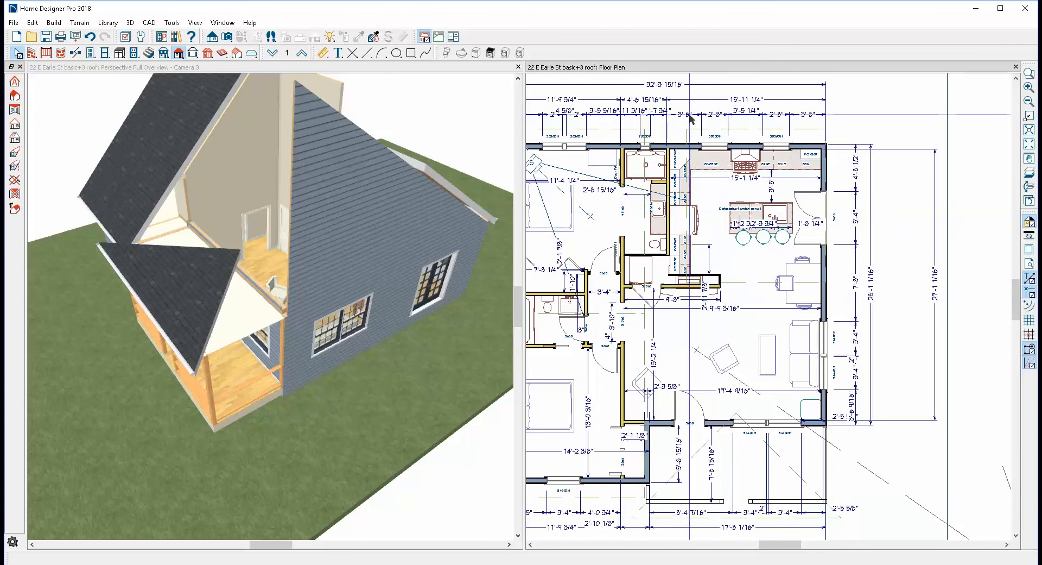
pyautogui.click(690, 129)
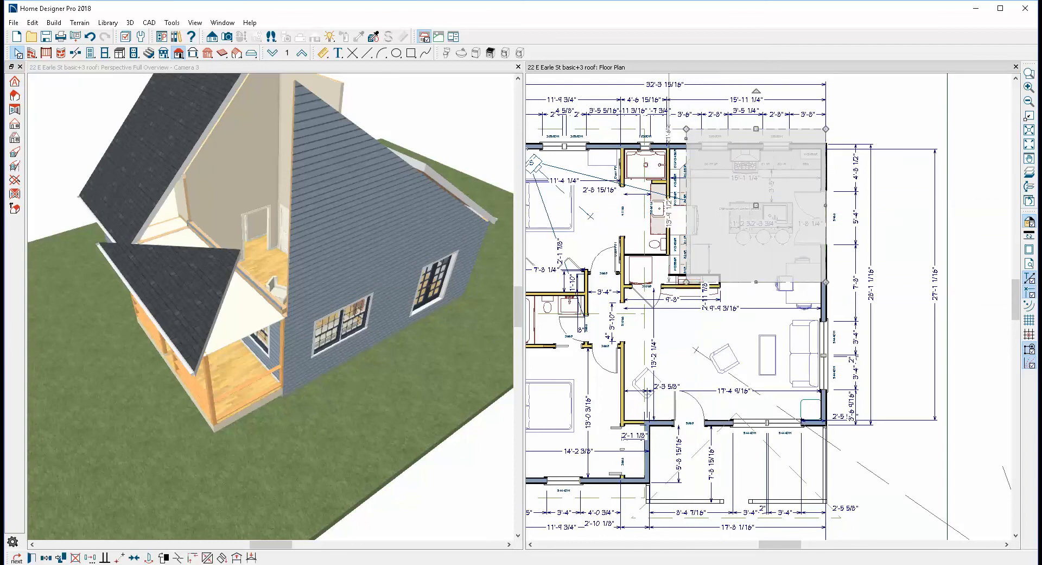
pyautogui.click(32, 557)
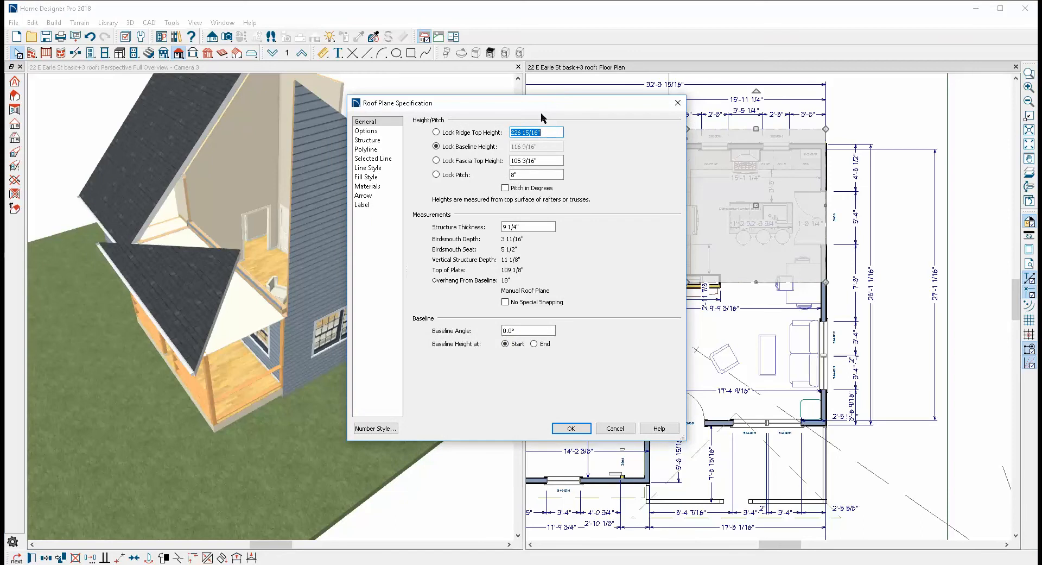
pyautogui.doubleClick(516, 174)
pyautogui.click(588, 427)
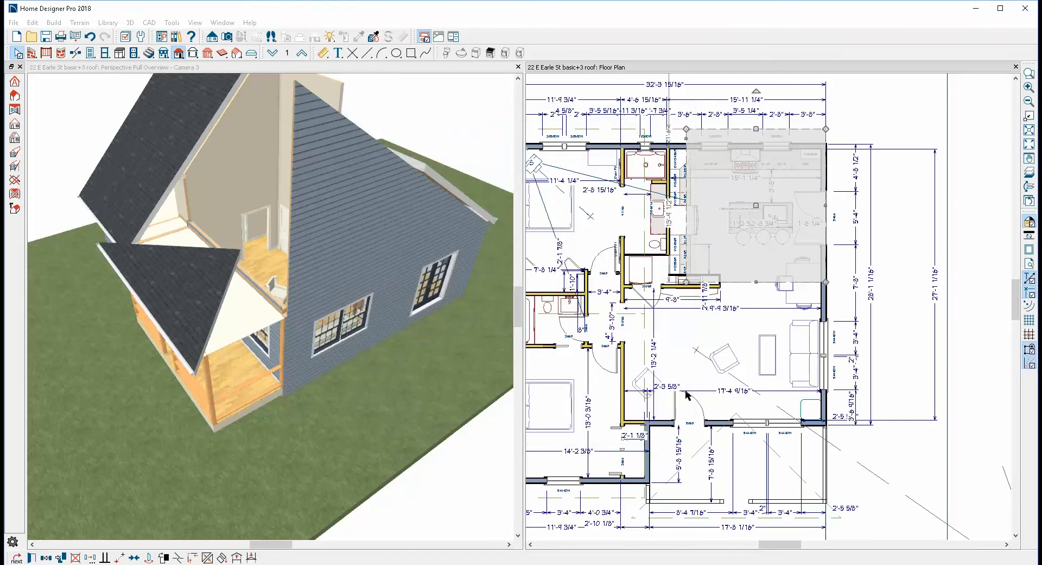
pyautogui.press('Delete')
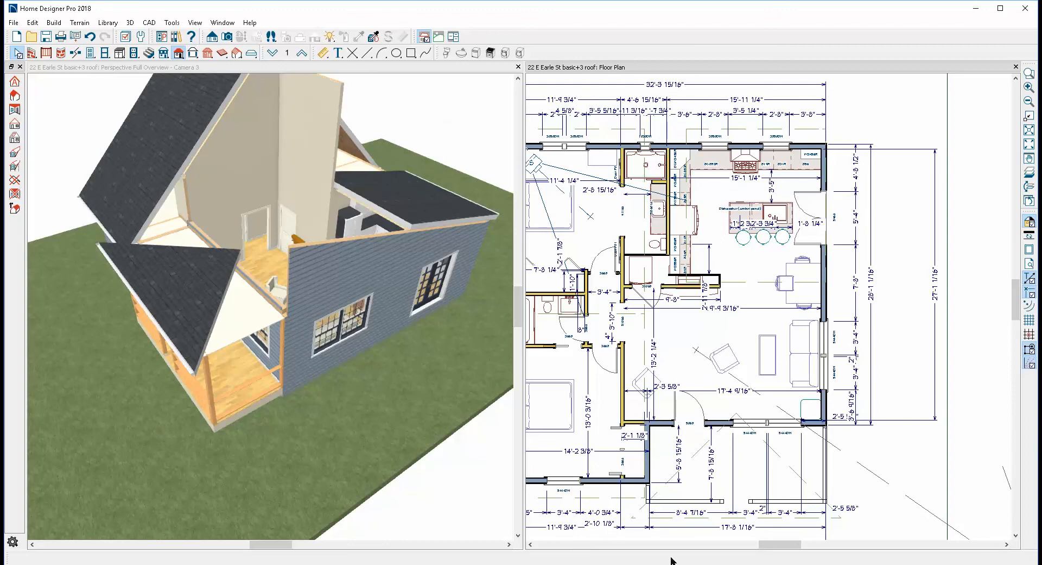
# - Reshape the triangular porch roof plane into a rectangle covering the whole porch, with its upper edge parallel to the living room's front wall
pyautogui.click(745, 503)
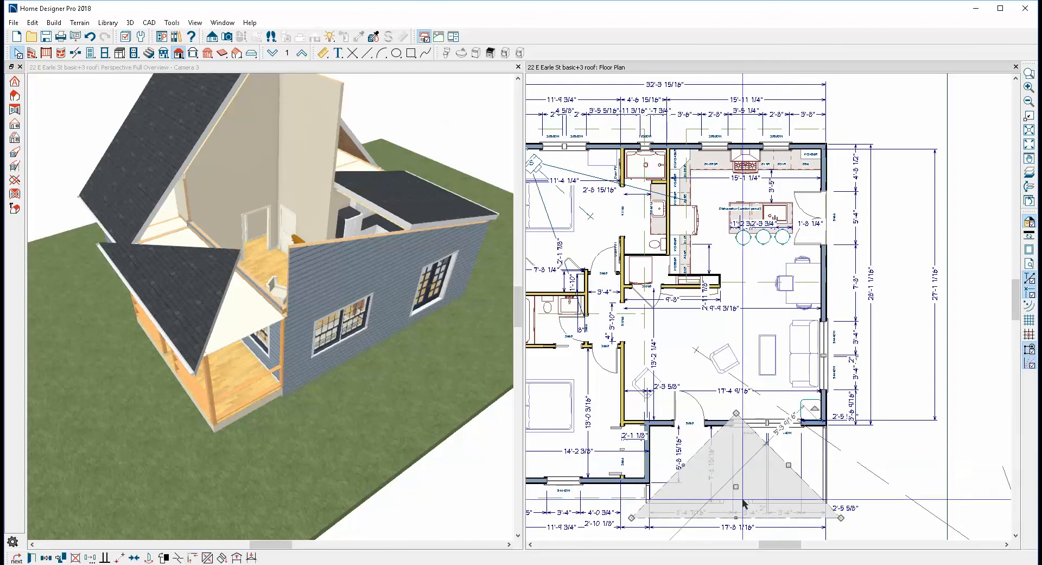
pyautogui.click(180, 558)
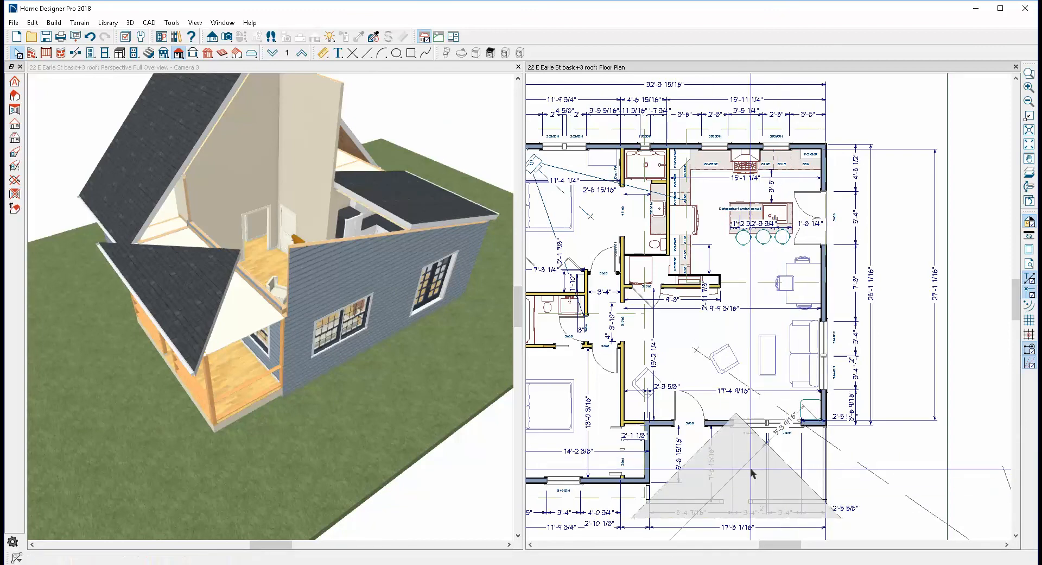
pyautogui.click(788, 460)
pyautogui.moveTo(788, 463); pyautogui.dragTo(842, 432)
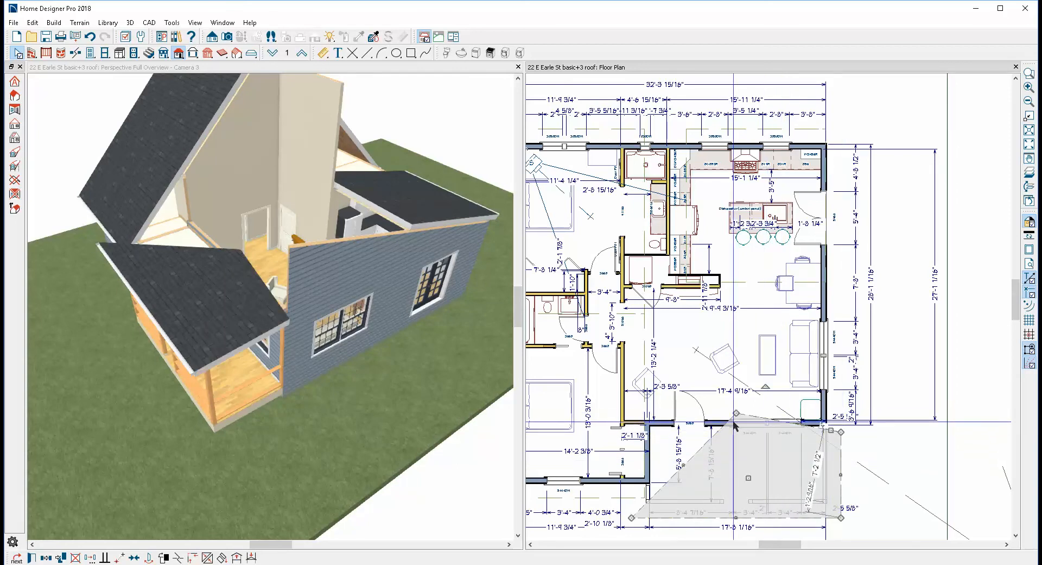
pyautogui.moveTo(736, 414); pyautogui.dragTo(632, 431)
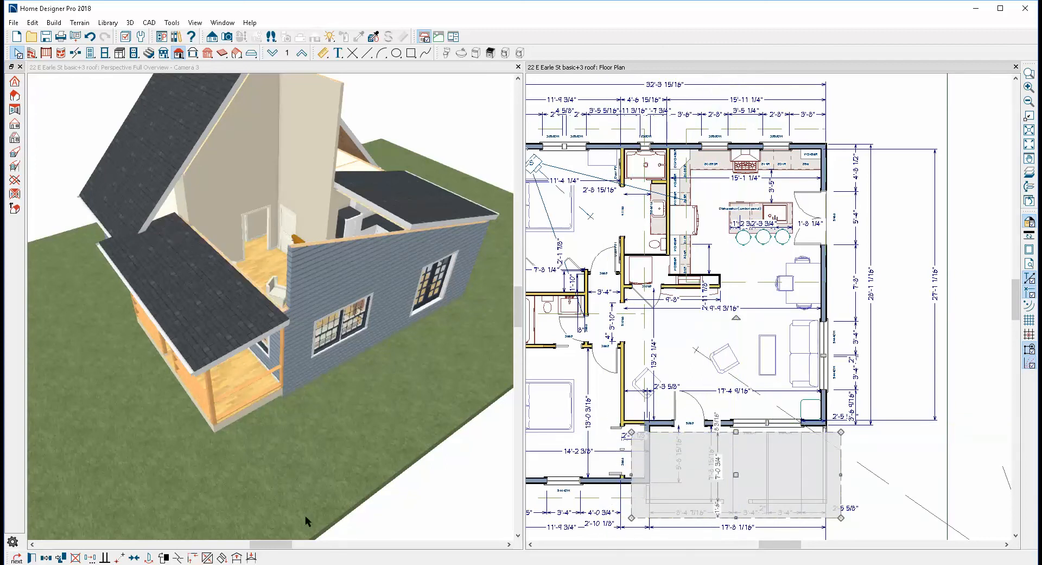
pyautogui.click(104, 557)
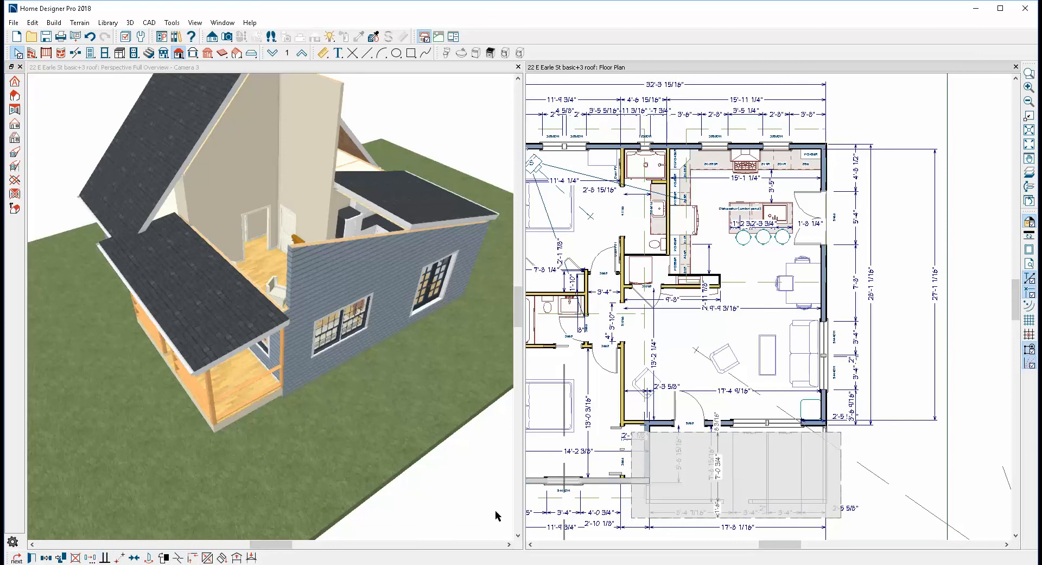
pyautogui.click(712, 427)
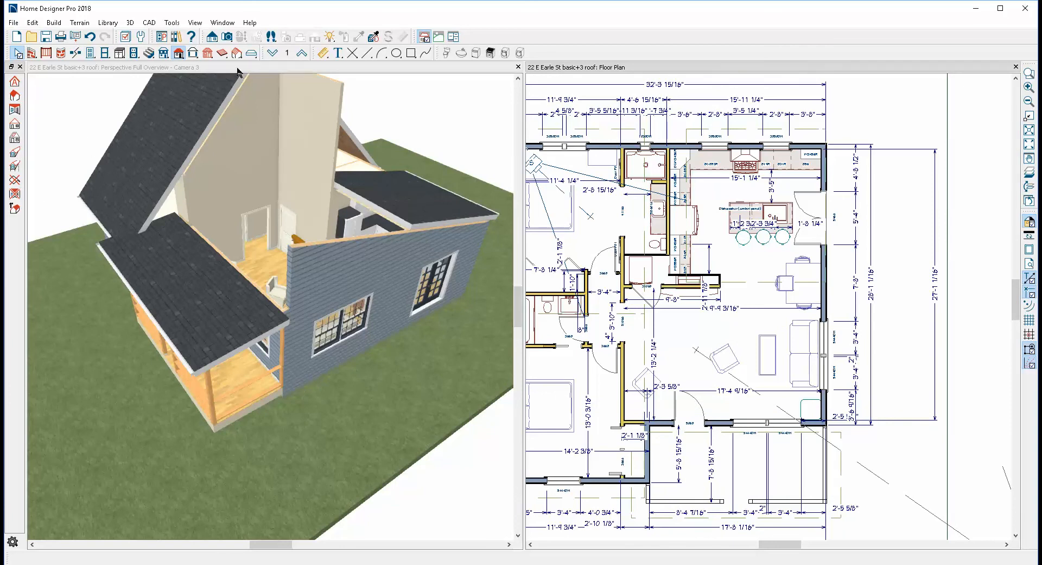
# - Draw a roof plane over the living room, reaching about 10 ft 6 in back from its front wall baseline, and lower its pitch
pyautogui.click(179, 54)
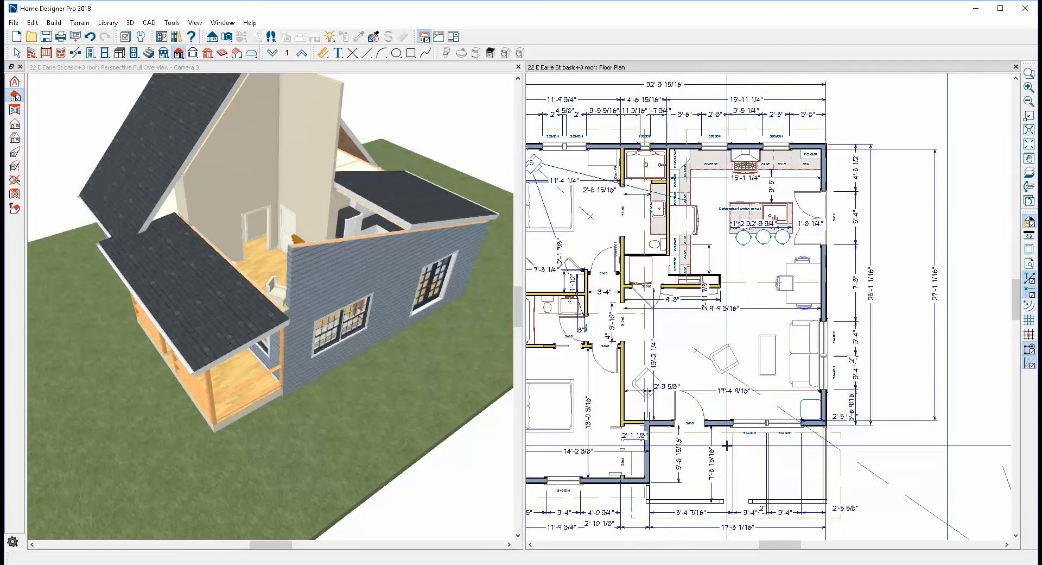
pyautogui.moveTo(716, 424)
pyautogui.mouseDown()
pyautogui.moveTo(828, 424)
pyautogui.moveTo(785, 317)
pyautogui.mouseUp()
pyautogui.rightClick(772, 321)
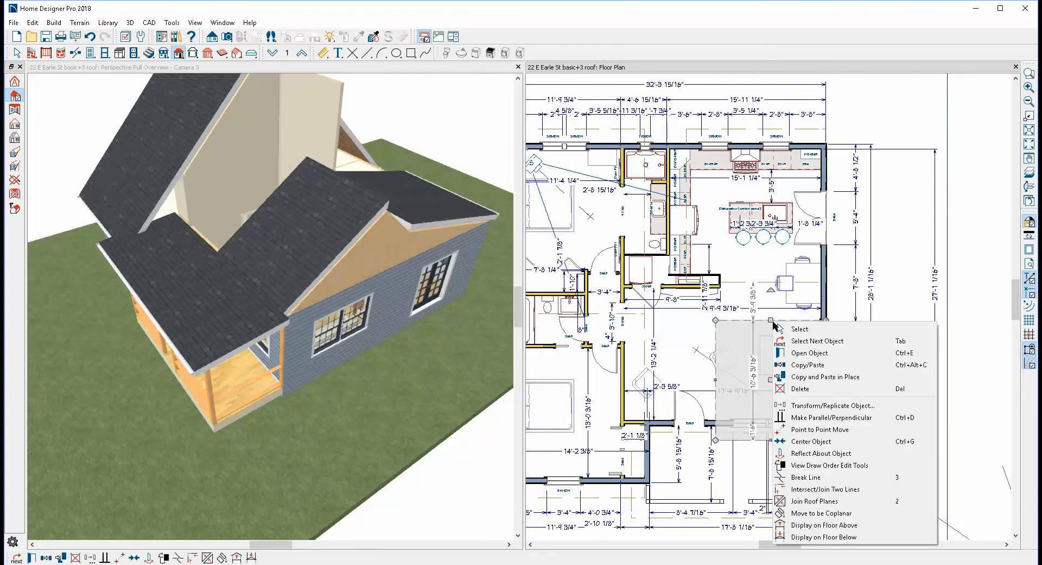
pyautogui.click(804, 352)
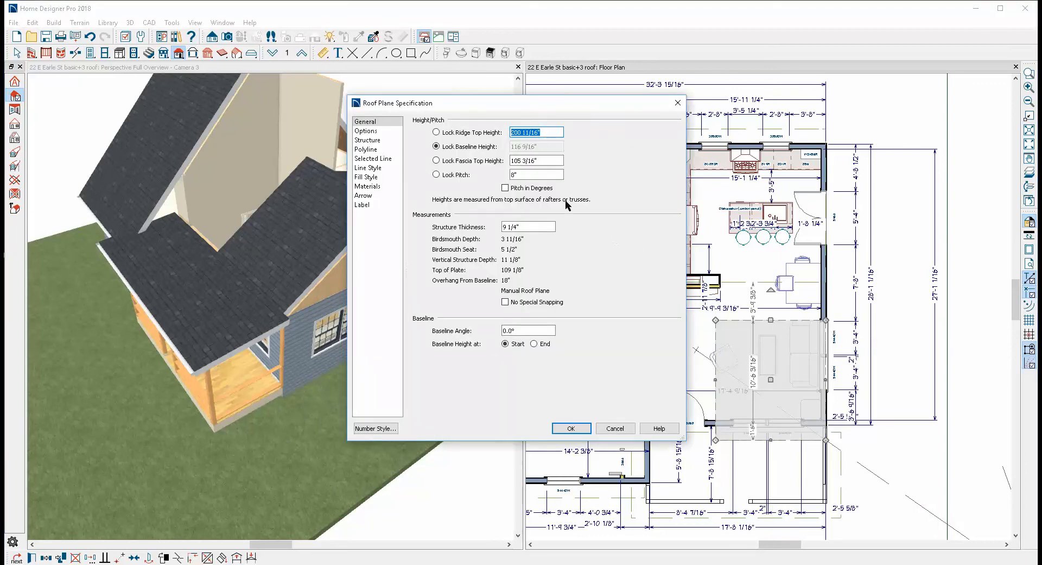
pyautogui.press('Tab')
pyautogui.press('Tab')
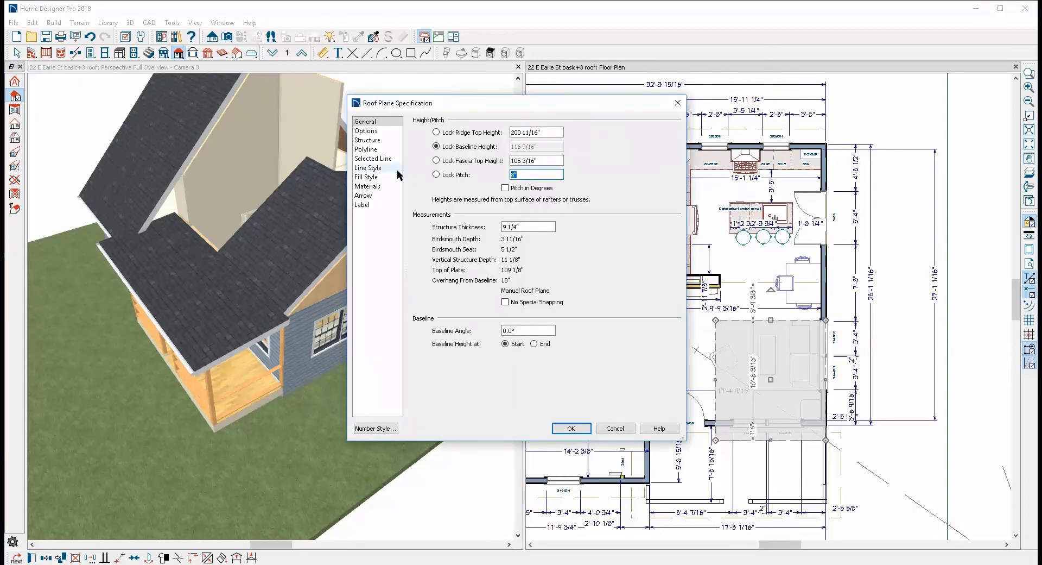
pyautogui.click(571, 428)
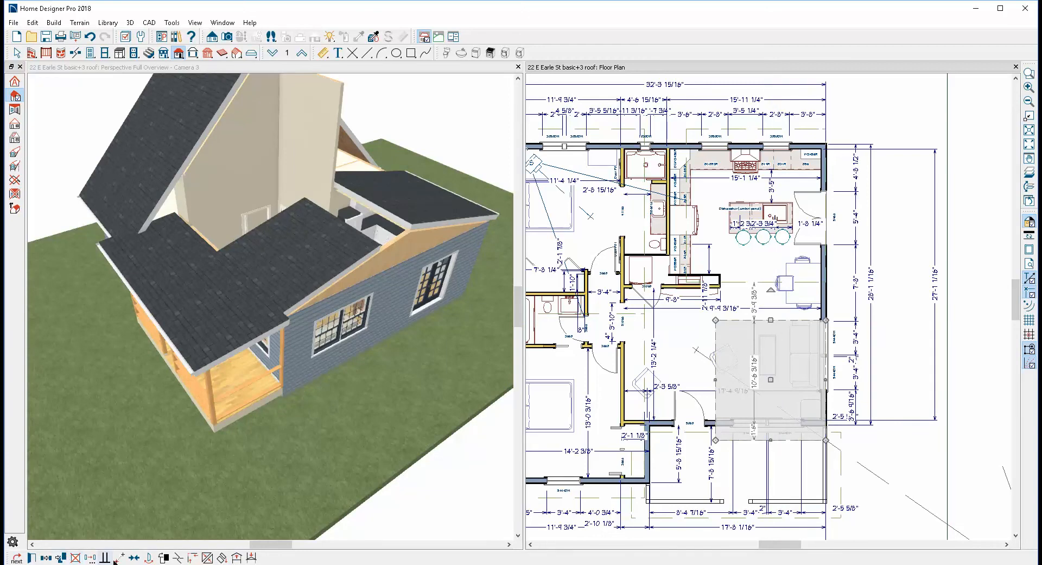
# - Join the living room roof plane to the kitchen roof plane at the ridge and give both an 18-inch overhang past the side exterior wall
pyautogui.click(208, 558)
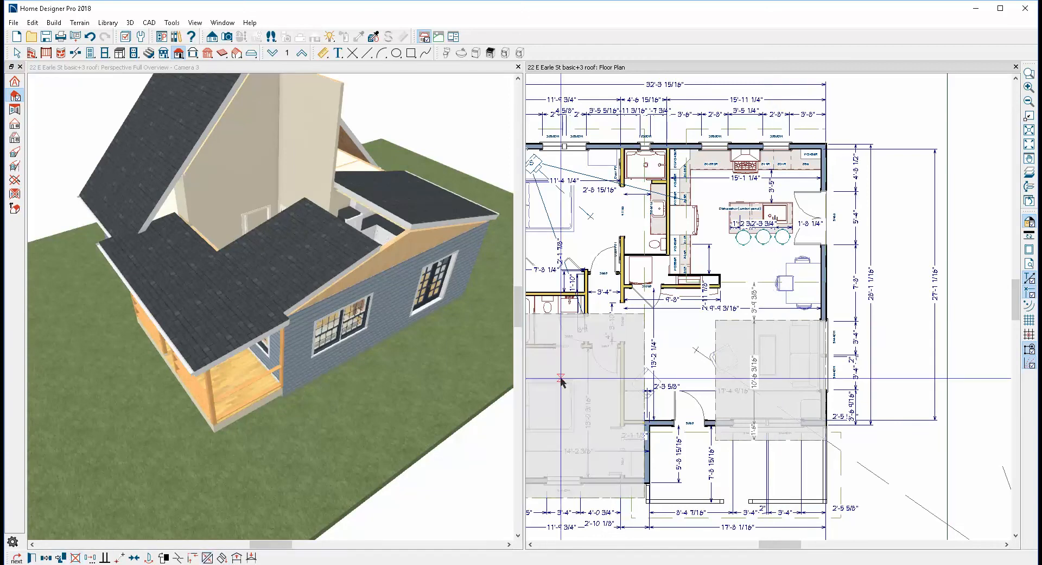
pyautogui.click(766, 285)
pyautogui.moveTo(826, 362); pyautogui.dragTo(850, 341)
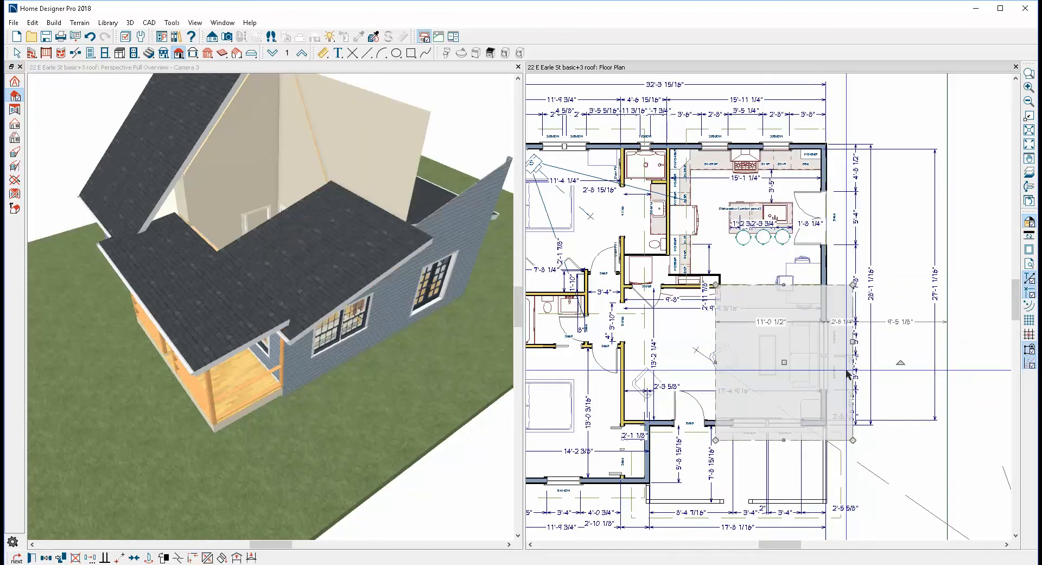
pyautogui.write('18')
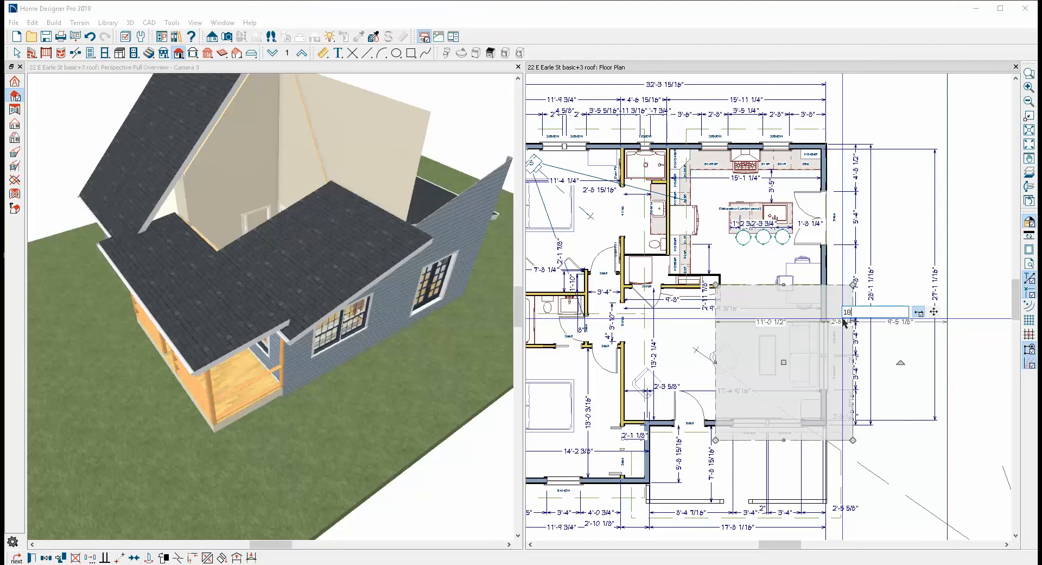
pyautogui.press('Return')
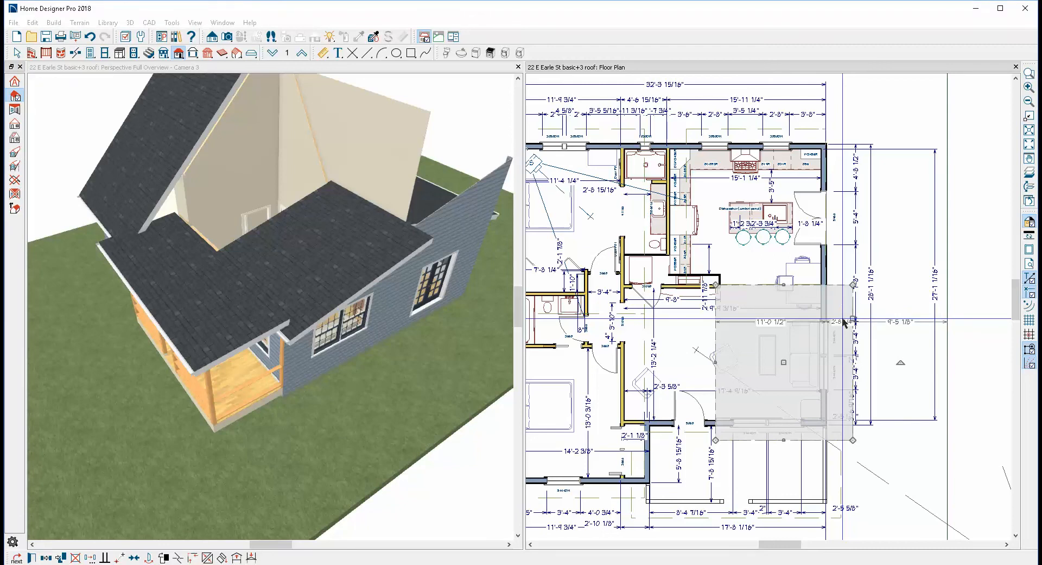
pyautogui.click(817, 140)
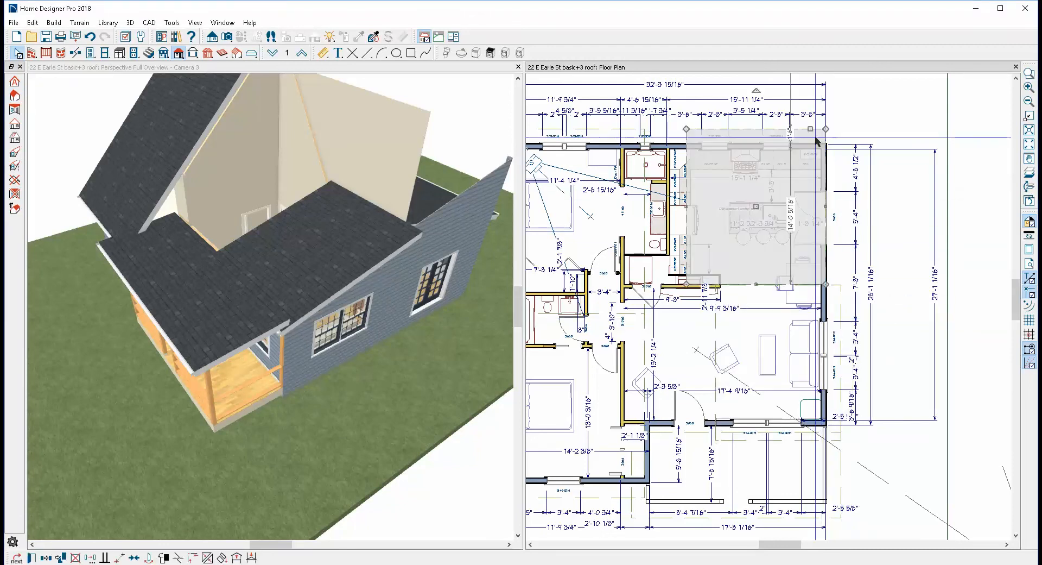
pyautogui.moveTo(826, 284); pyautogui.dragTo(840, 284)
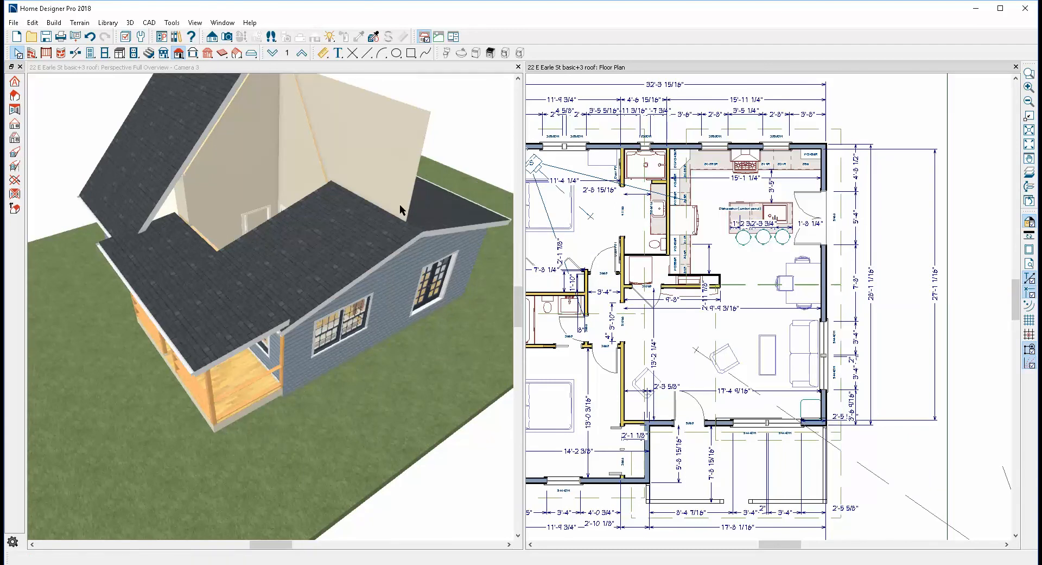
# - Join the living room and kitchen roof planes at their ridge in the 3D view and delete the automatic attic wall rising through them
pyautogui.click(400, 230)
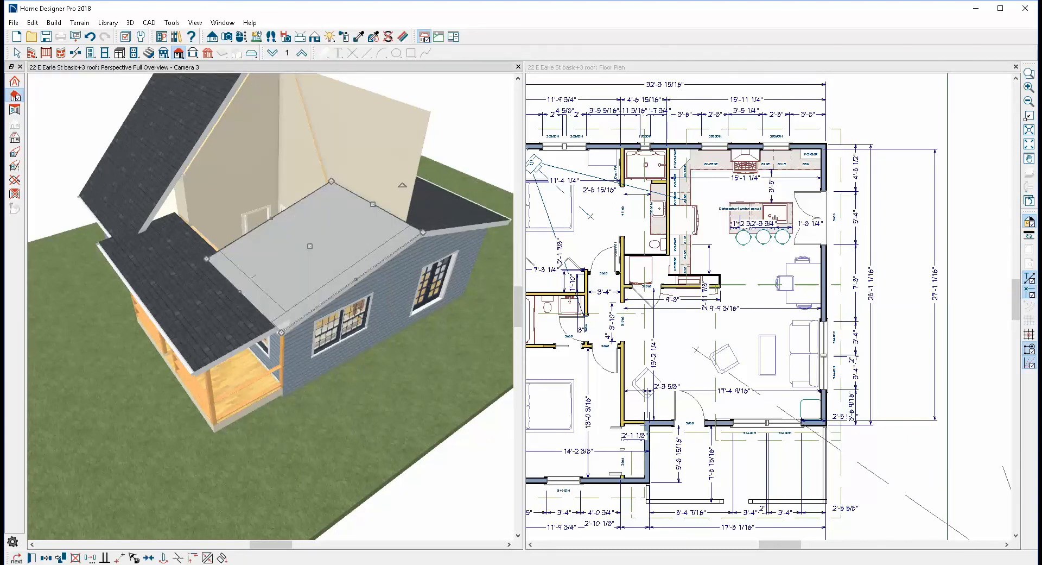
pyautogui.click(222, 556)
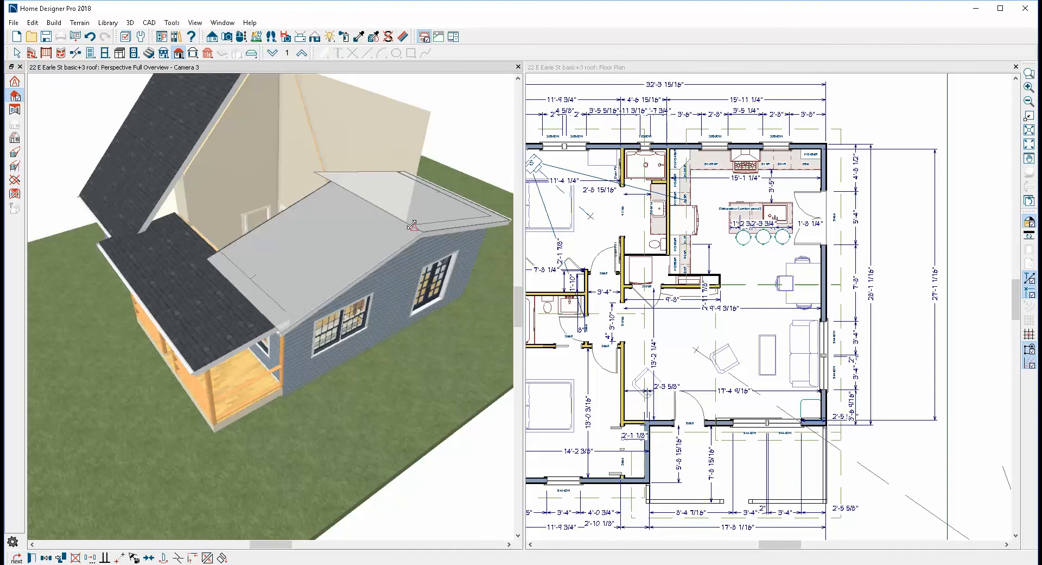
pyautogui.click(395, 172)
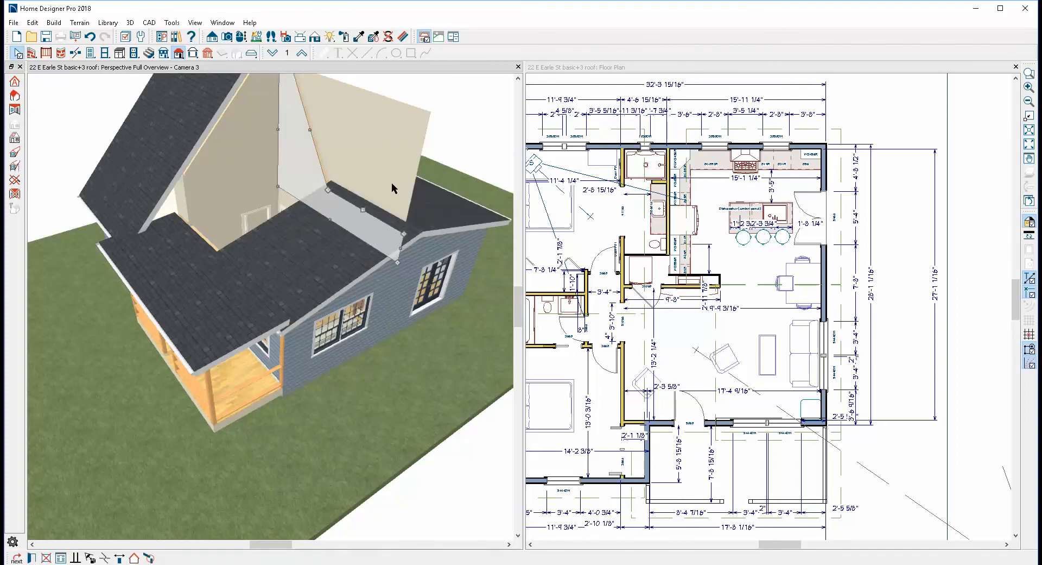
pyautogui.press('Delete')
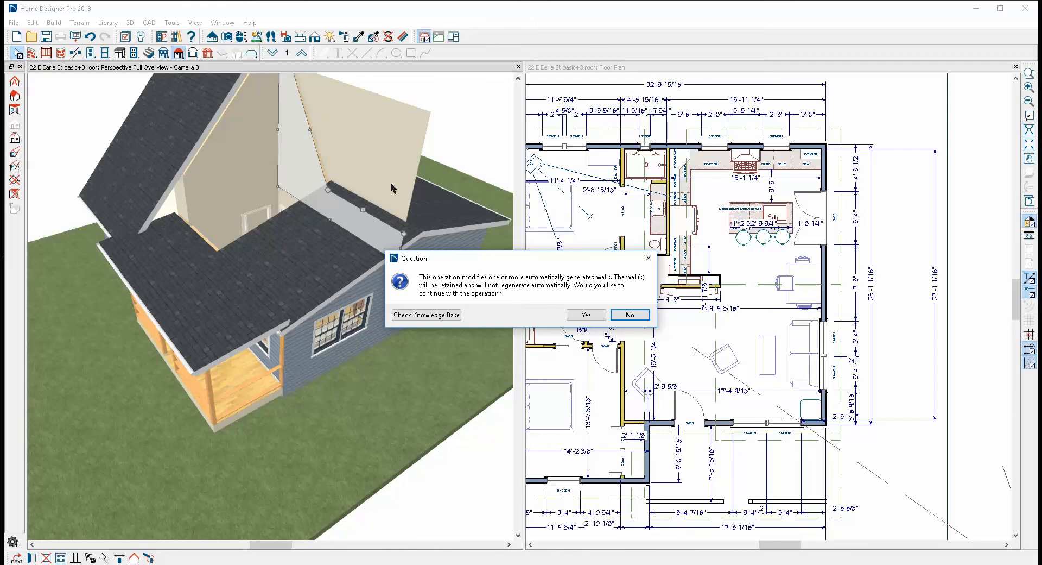
pyautogui.click(585, 315)
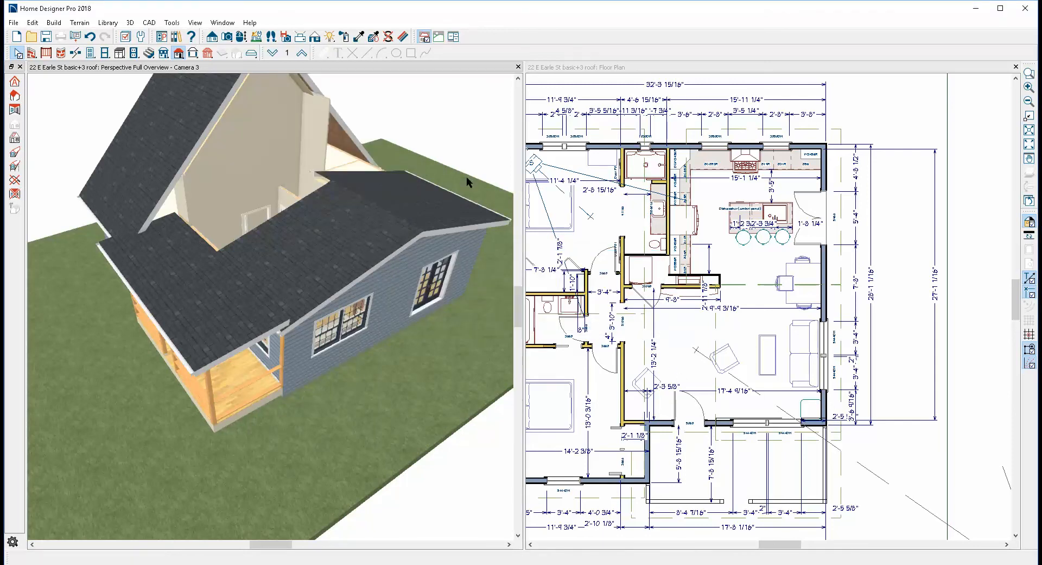
# - Extend the inner side edges of the living room and kitchen roof planes to the bedroom wing
pyautogui.click(718, 387)
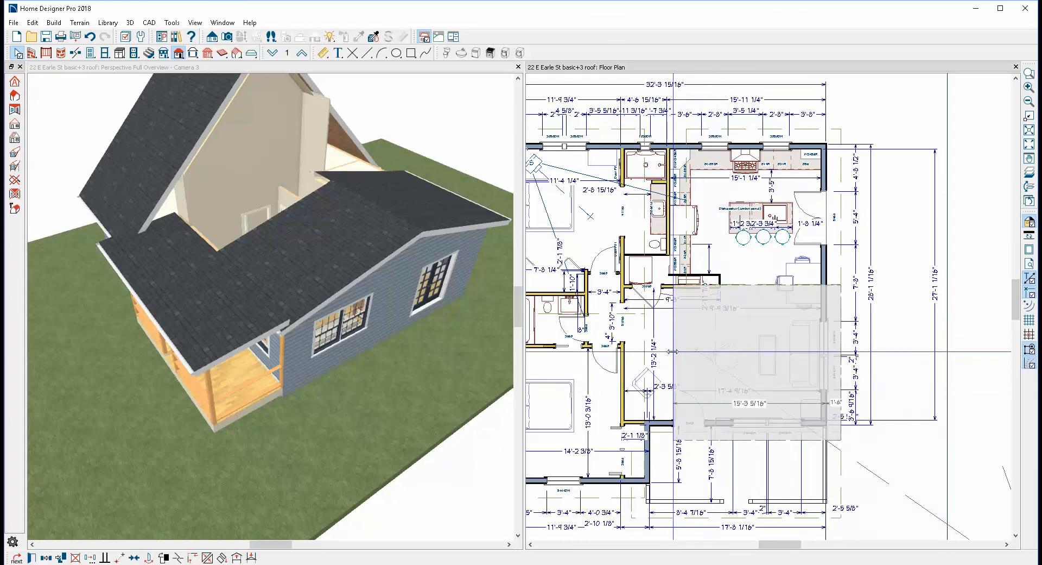
pyautogui.moveTo(678, 342); pyautogui.dragTo(652, 332)
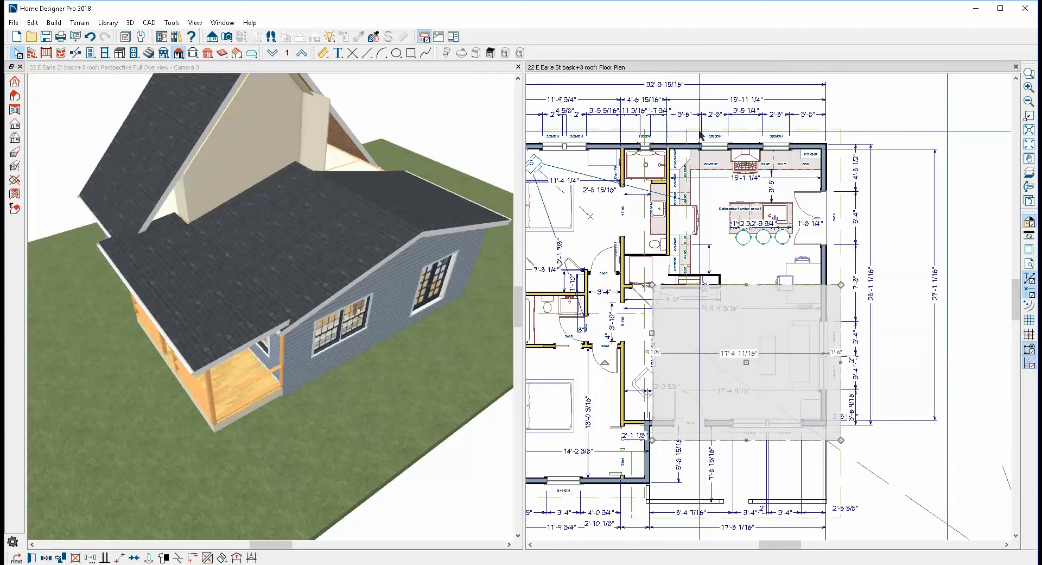
pyautogui.click(695, 185)
pyautogui.moveTo(689, 196)
pyautogui.mouseDown()
pyautogui.moveTo(668, 291)
pyautogui.moveTo(653, 299)
pyautogui.moveTo(653, 401)
pyautogui.moveTo(654, 392)
pyautogui.mouseUp()
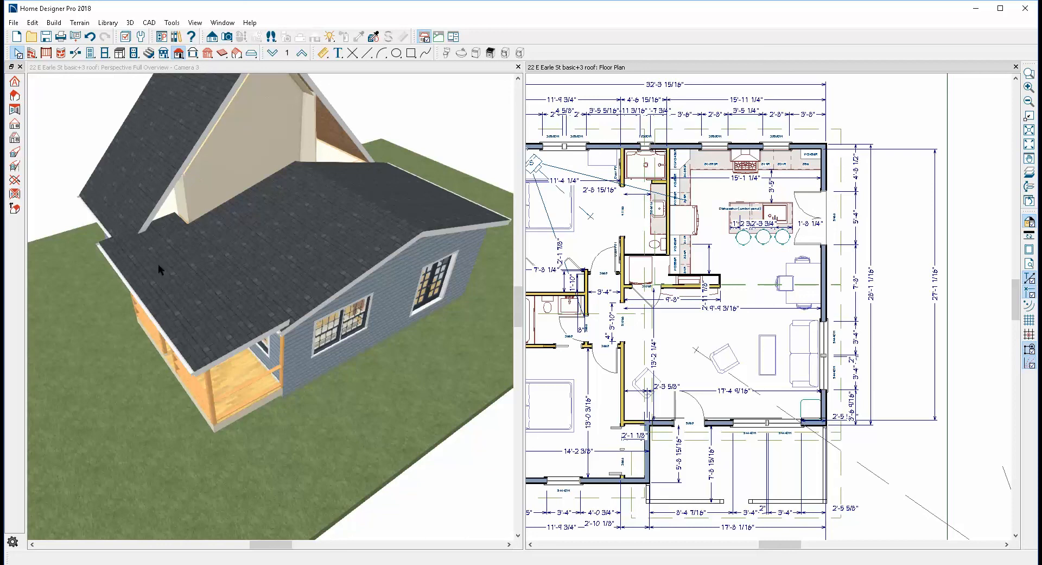
# - Notch the porch roof plane around the front bedroom's outer corner by breaking its inner side edge and pulling the upper part to the exterior wall
pyautogui.scroll(5, 142, 237)
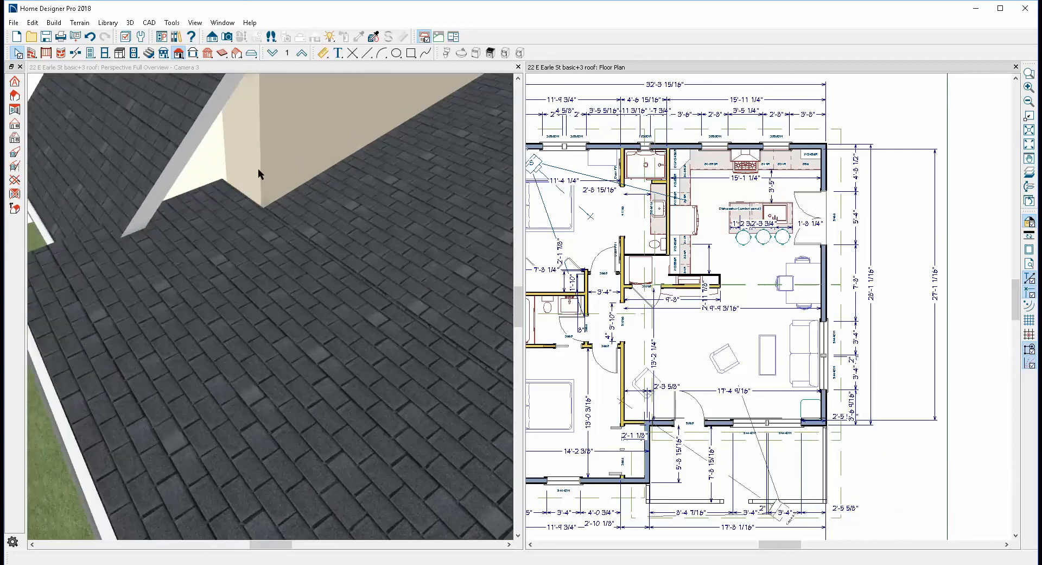
pyautogui.click(202, 209)
pyautogui.press('Escape')
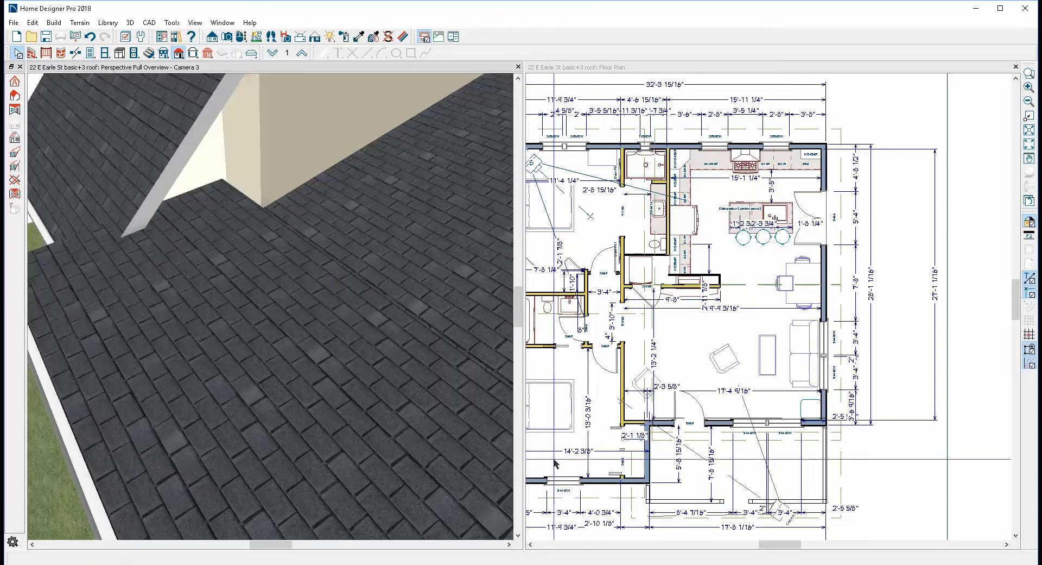
pyautogui.scroll(2, 660, 476)
pyautogui.scroll(2, 625, 473)
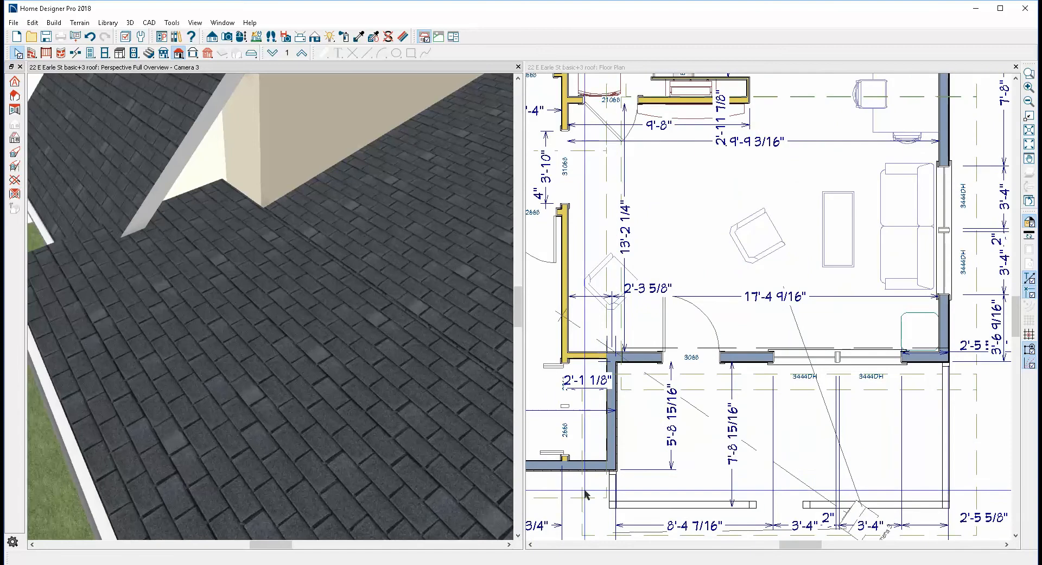
pyautogui.click(586, 493)
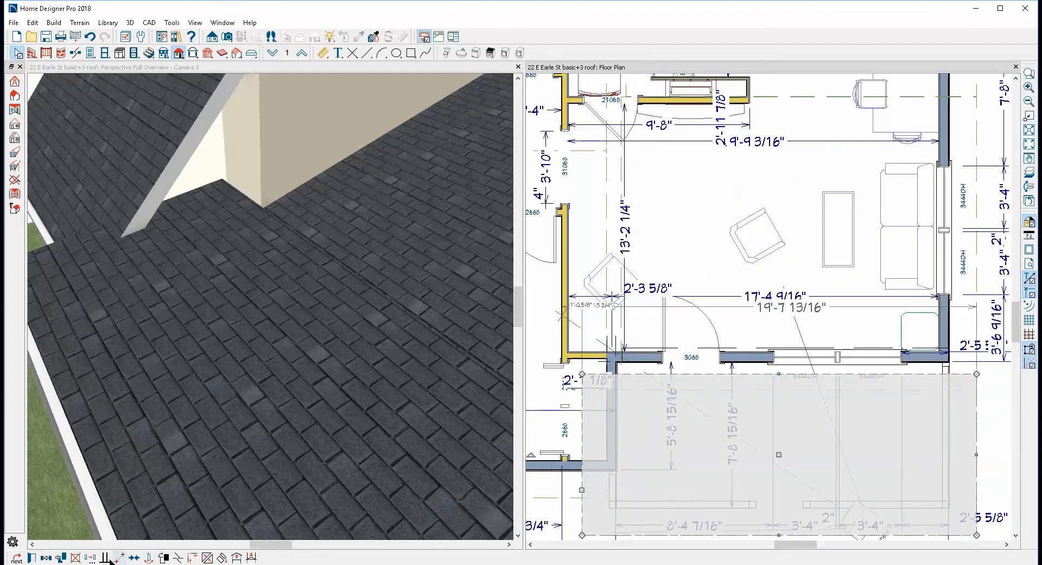
pyautogui.click(179, 557)
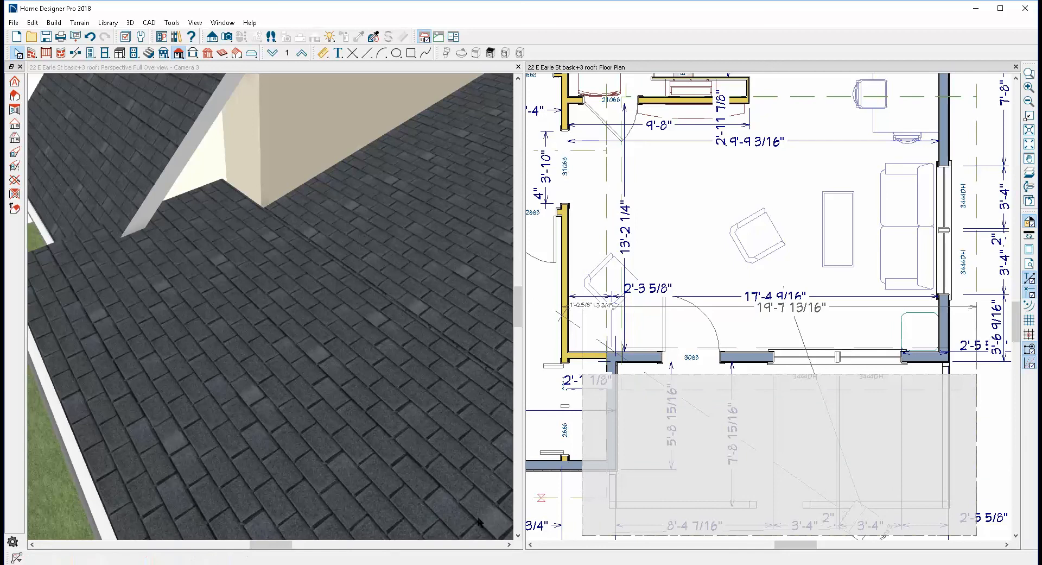
pyautogui.click(581, 474)
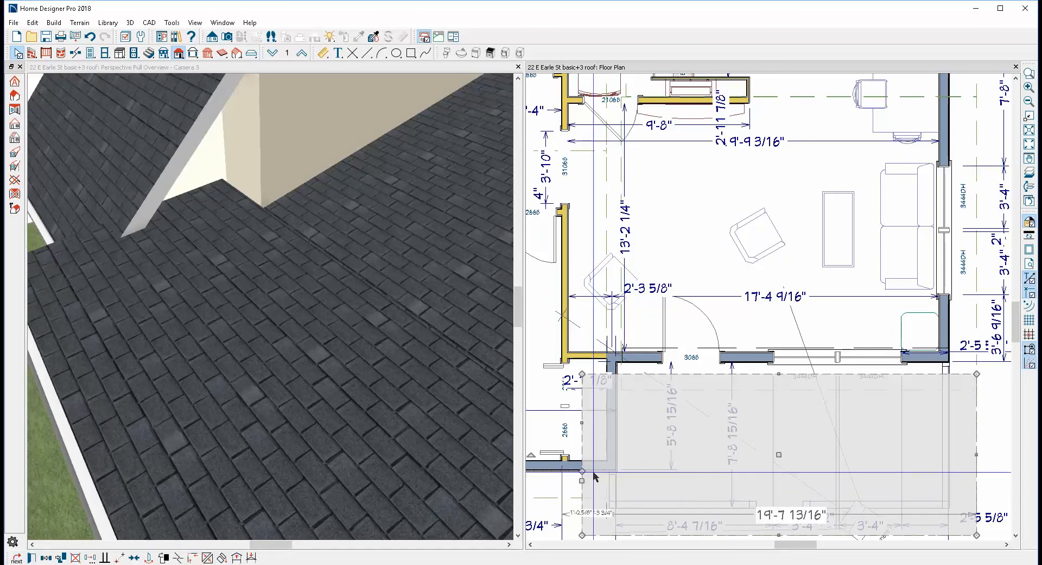
pyautogui.moveTo(584, 422); pyautogui.dragTo(617, 433)
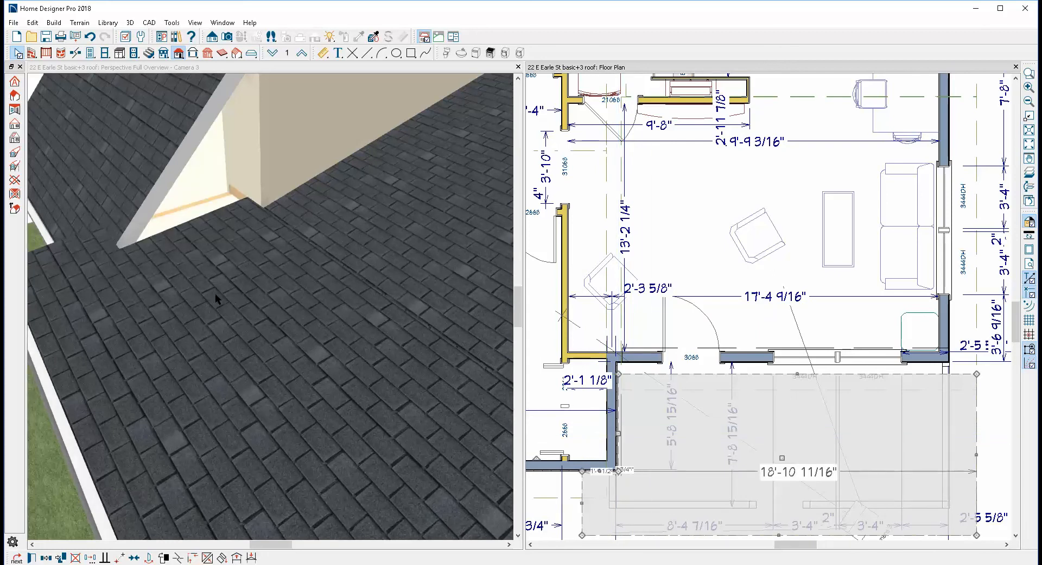
# - Check the bedroom and living room roof plane edges and line up the porch roof's notched side edge with the living room plane's inner edge
pyautogui.click(605, 191)
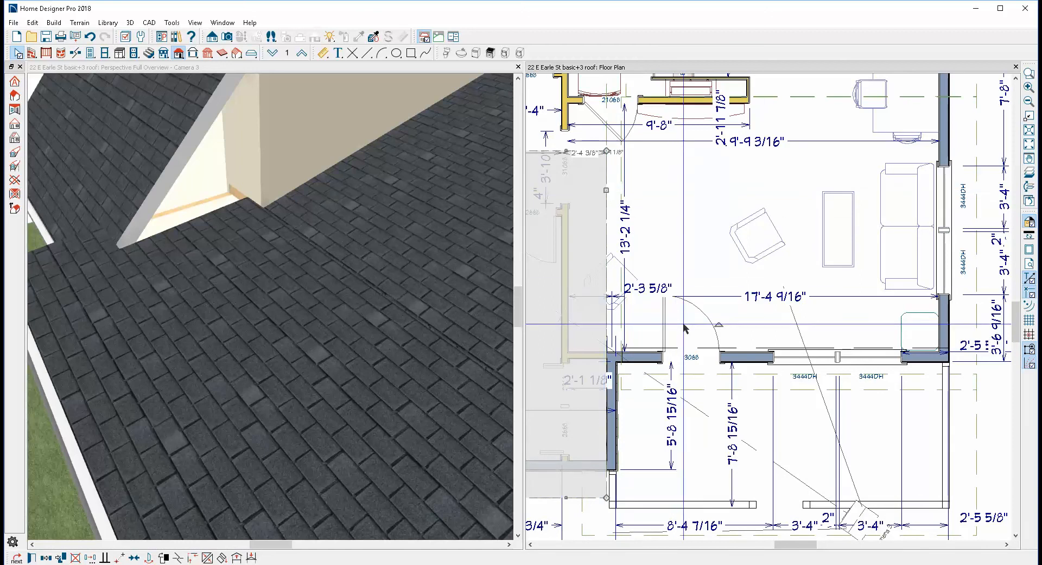
pyautogui.press('Escape')
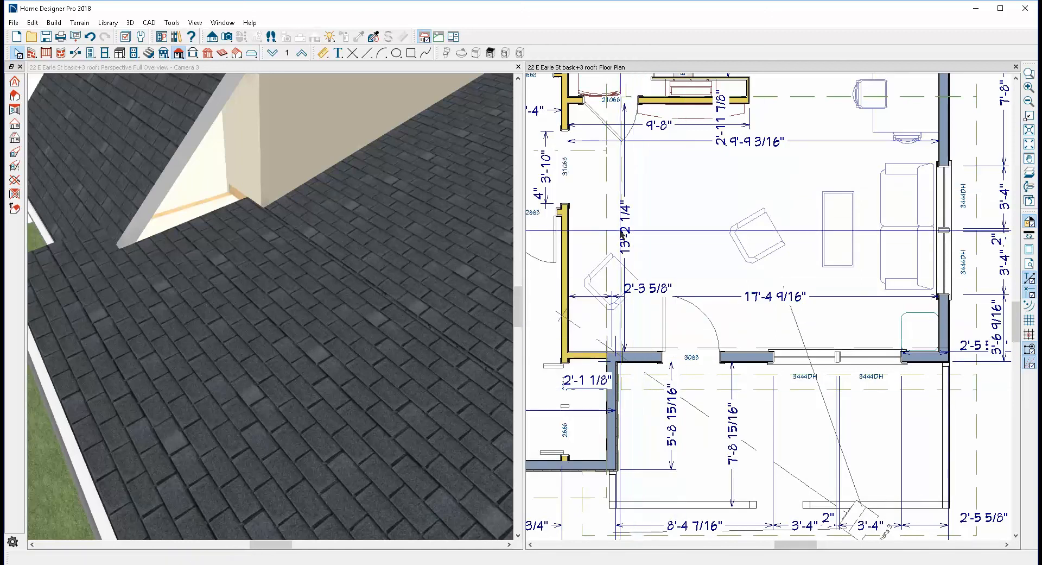
pyautogui.click(608, 206)
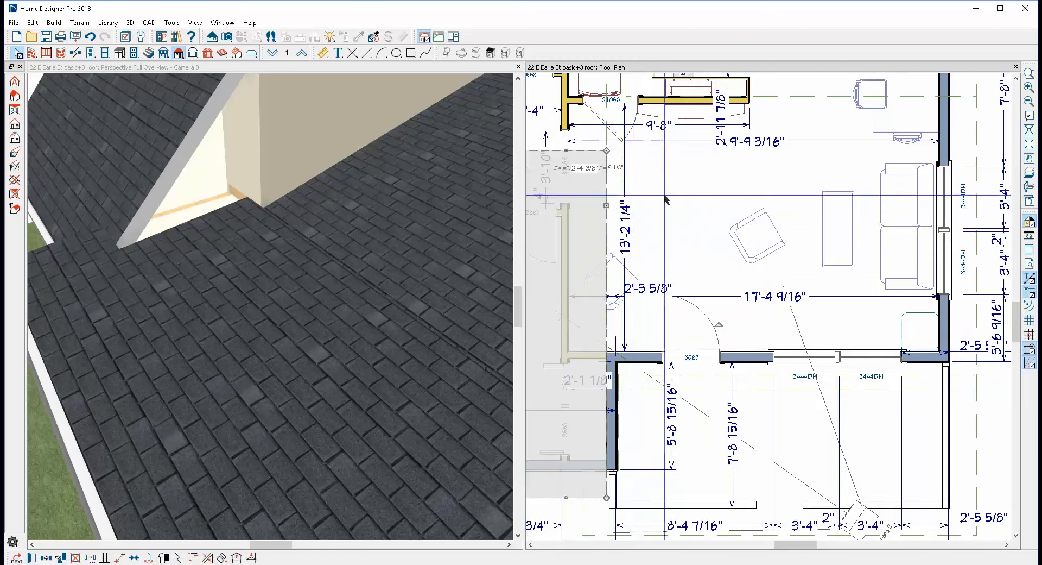
pyautogui.press('Escape')
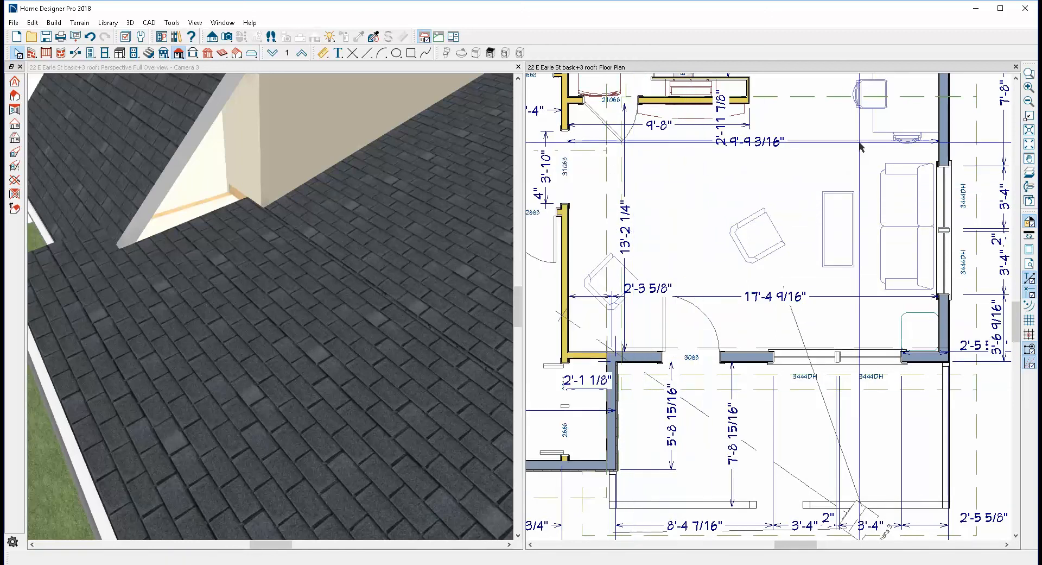
pyautogui.click(839, 101)
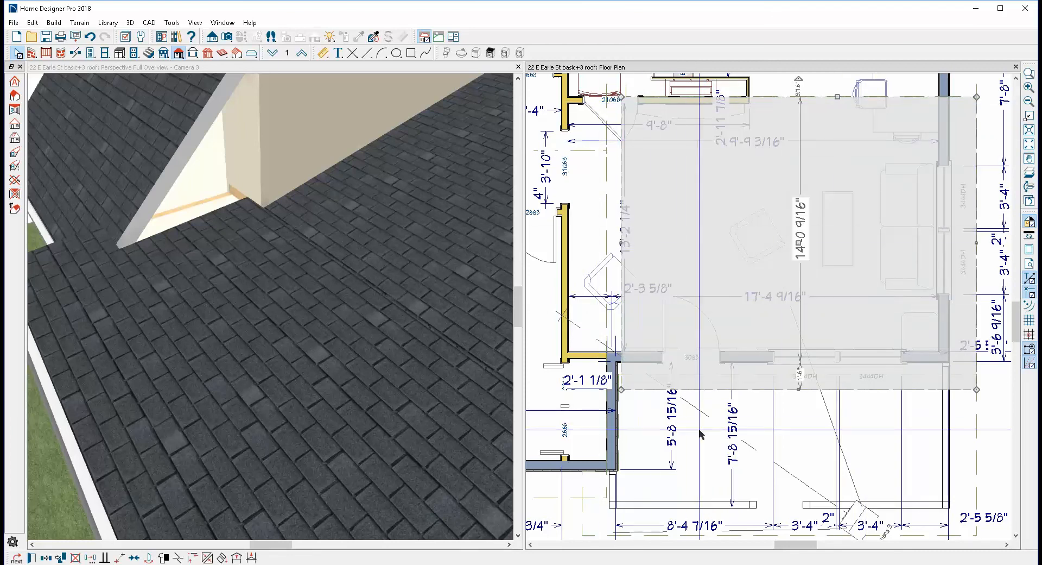
pyautogui.press('Escape')
pyautogui.click(591, 491)
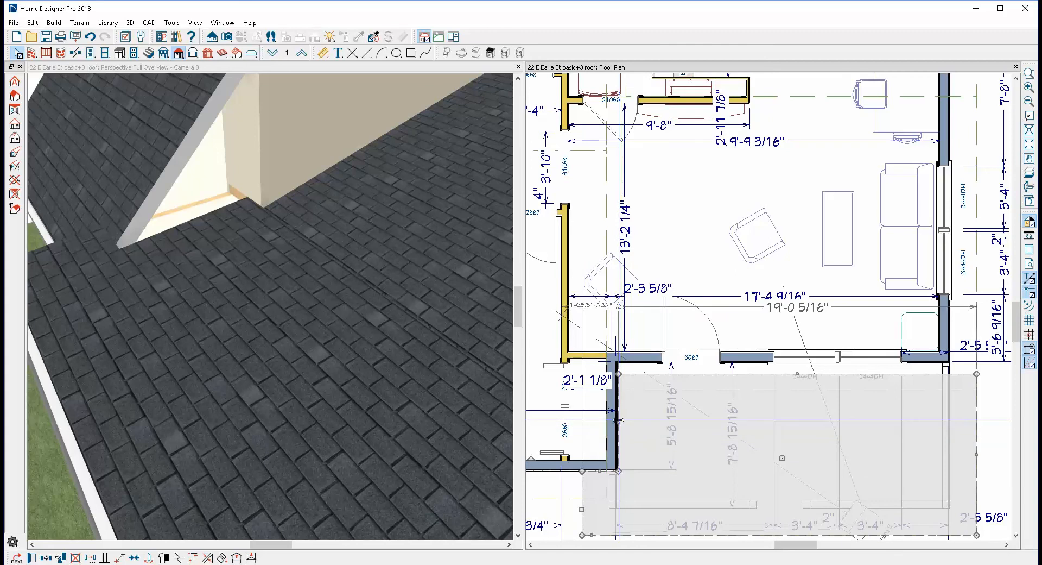
pyautogui.moveTo(620, 422); pyautogui.dragTo(620, 322)
pyautogui.press('Escape')
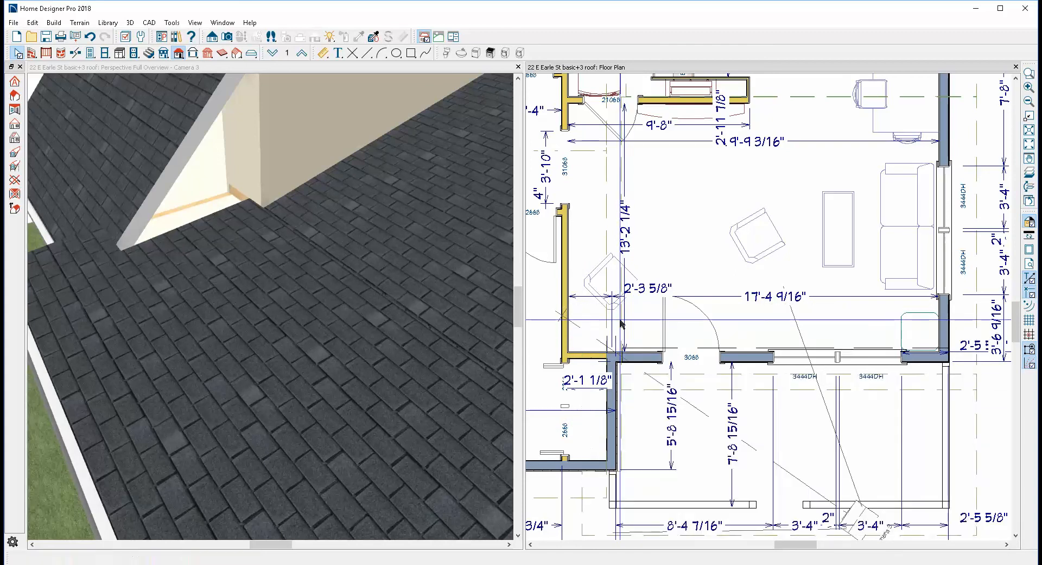
# - Switch the floor plan to the attic level and display the floor below as a reference
pyautogui.scroll(-5, 621, 323)
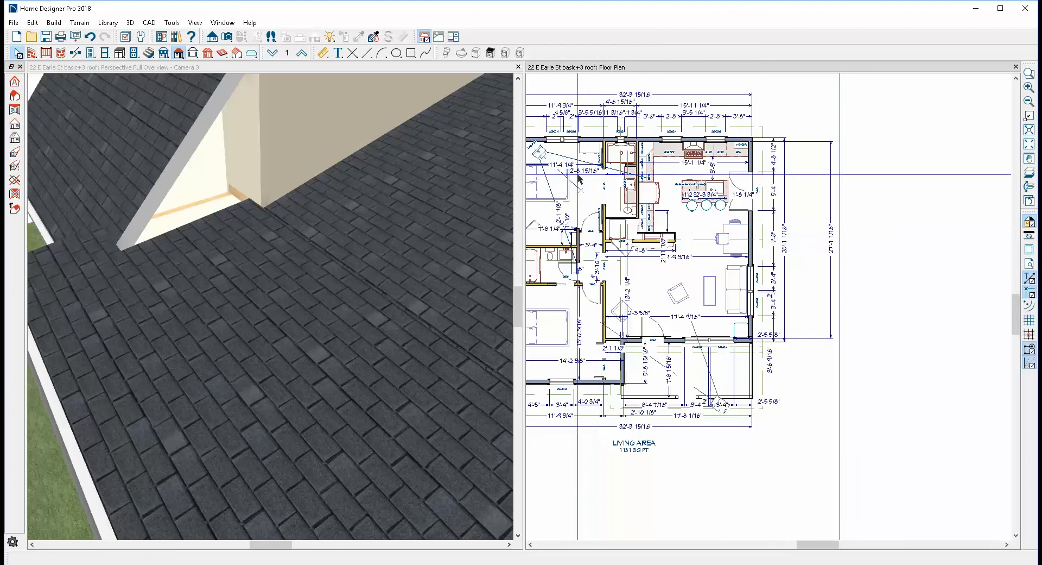
pyautogui.click(302, 53)
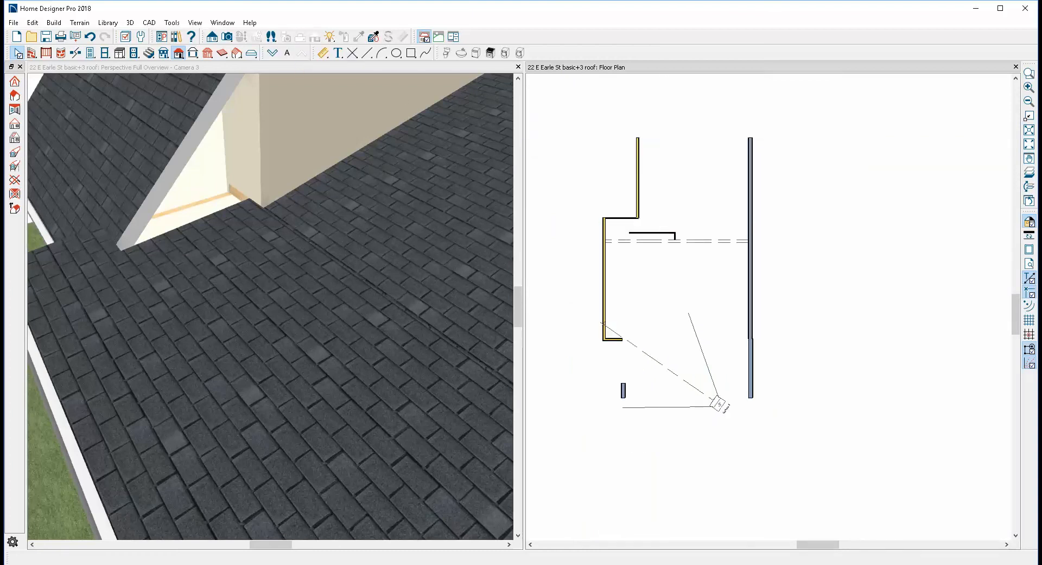
pyautogui.click(1035, 171)
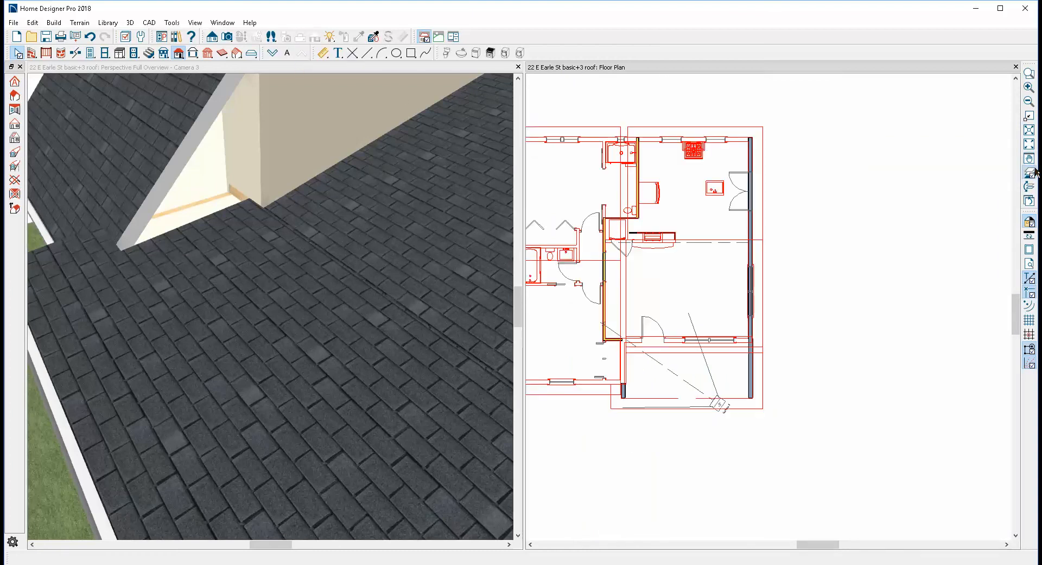
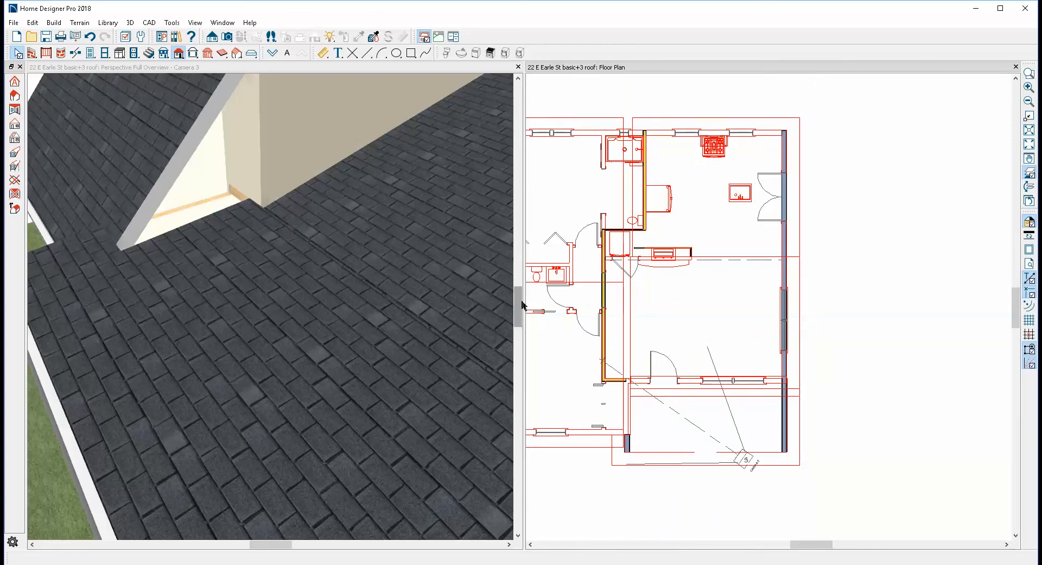
pyautogui.scroll(1, 589, 264)
pyautogui.scroll(3, 633, 220)
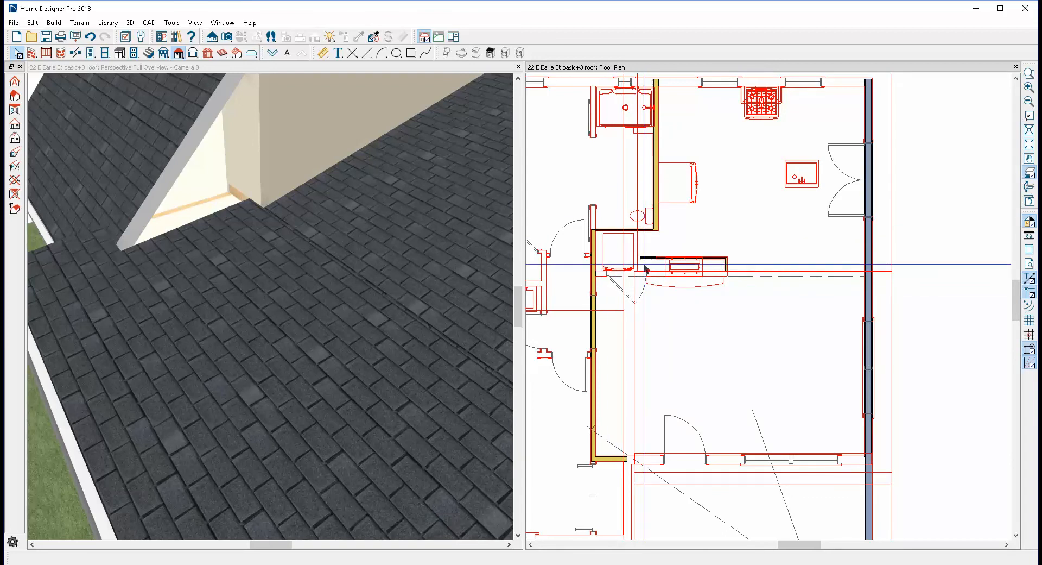
pyautogui.scroll(-3, 700, 288)
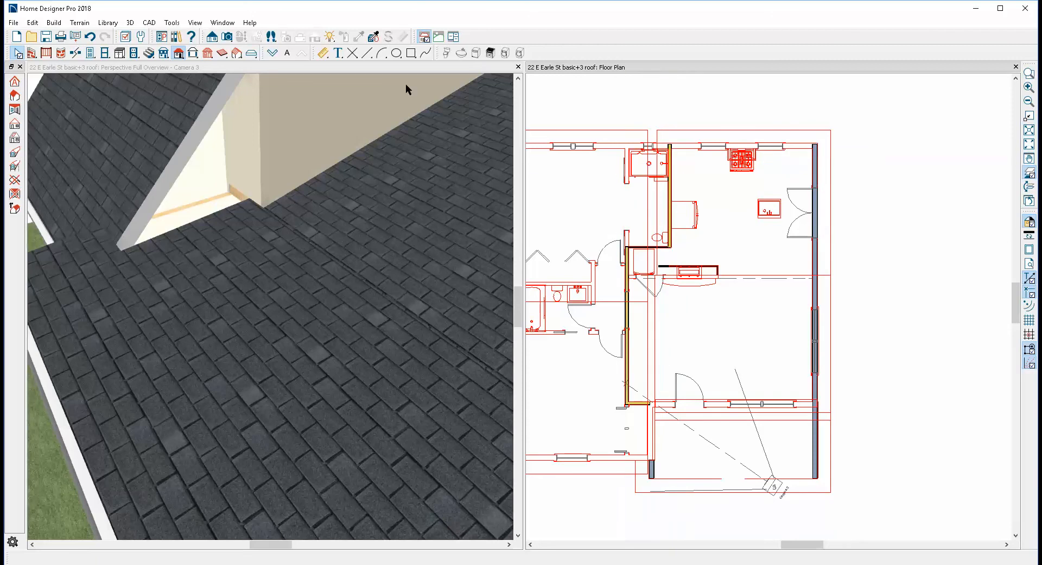
# - Turn off Auto Rebuild Walls/Floors/Ceilings in the 3D view defaults
pyautogui.click(130, 22)
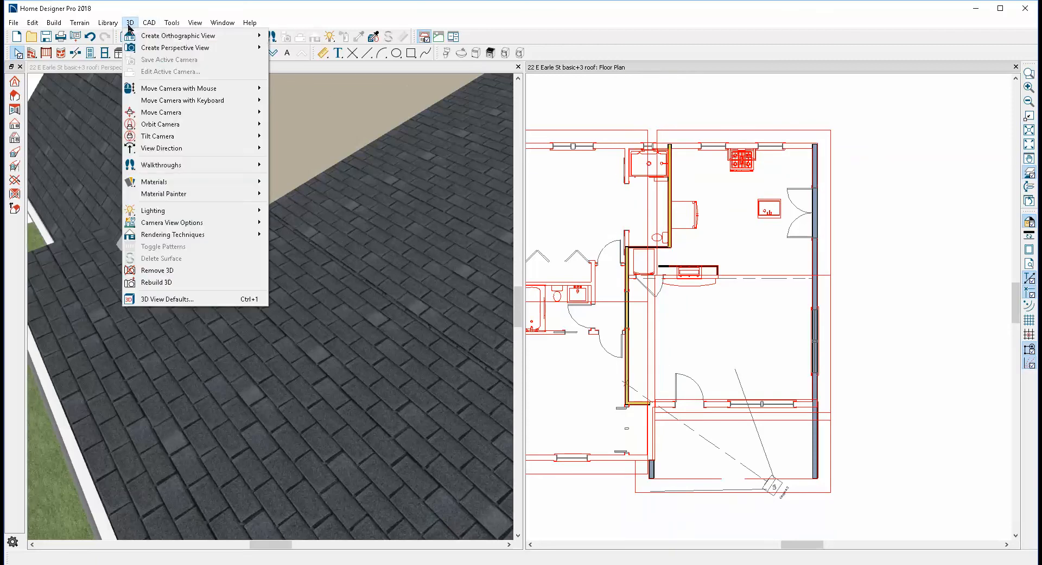
pyautogui.click(171, 301)
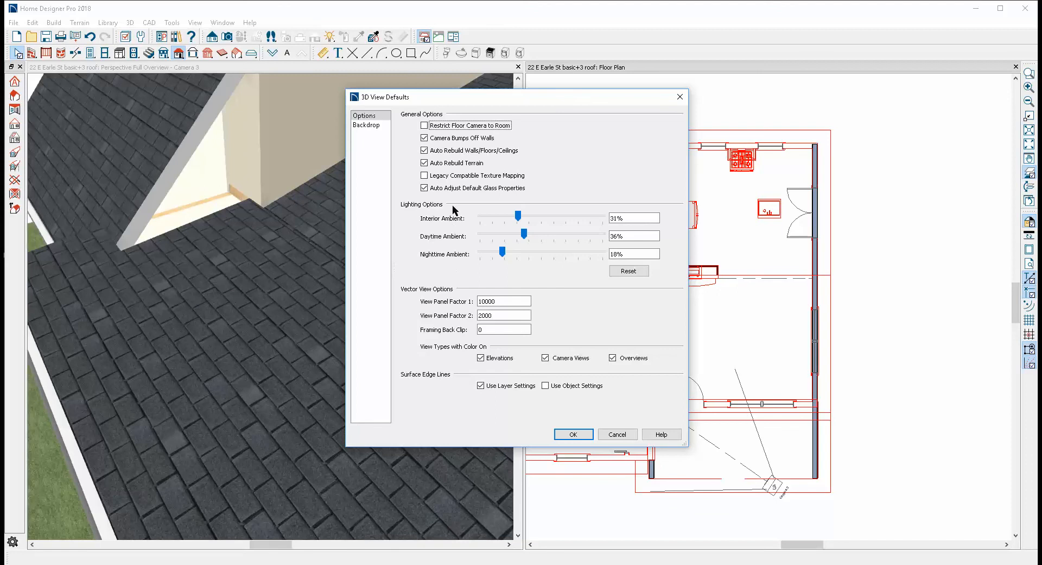
pyautogui.click(431, 151)
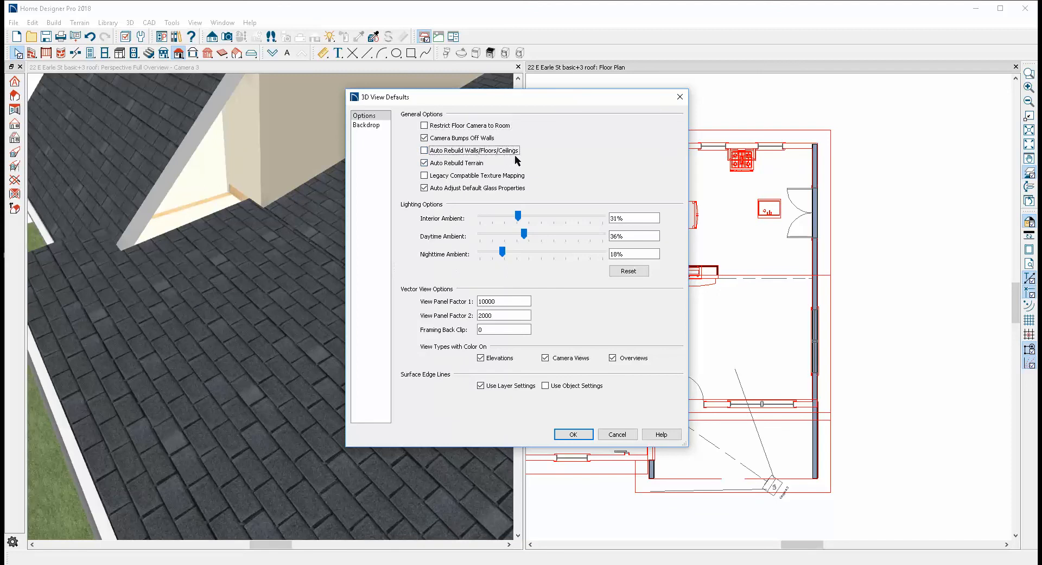
pyautogui.click(574, 435)
# - Delete the short attic wall behind the closet and the long attic wall along the living area's ridge, accepting the change to automatic walls
pyautogui.moveTo(656, 255); pyautogui.dragTo(733, 281)
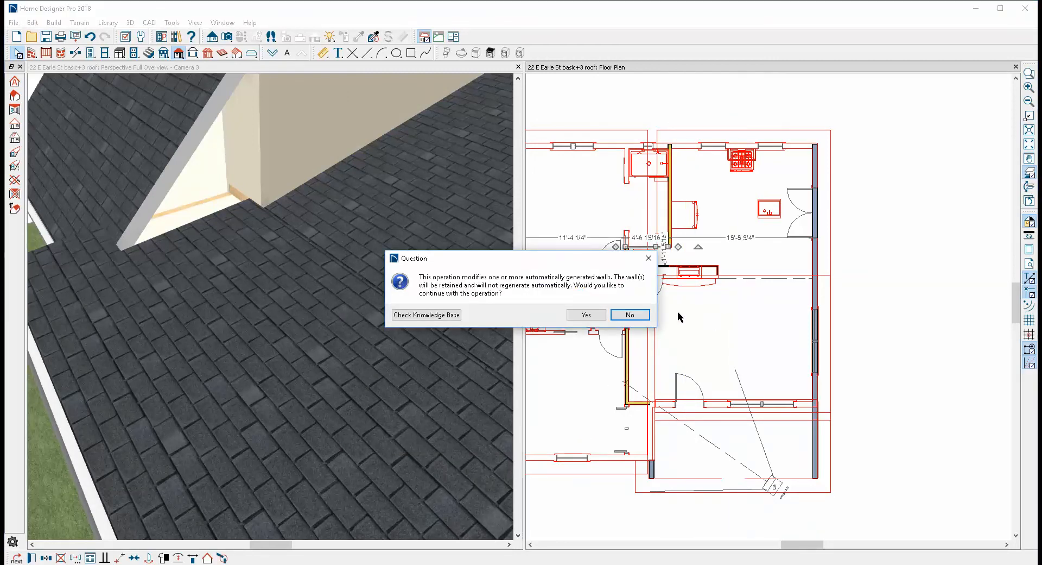
pyautogui.click(600, 316)
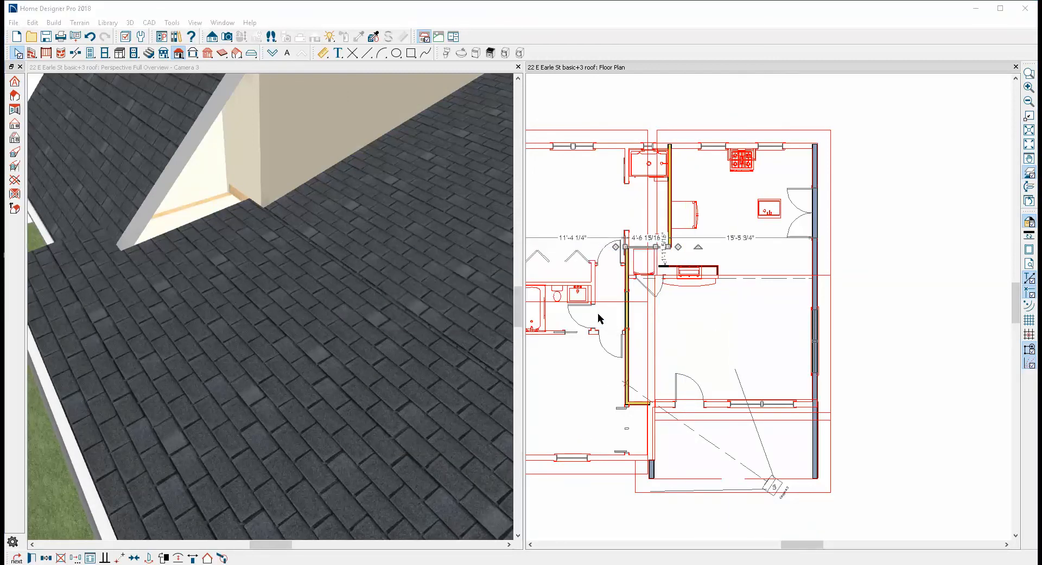
pyautogui.click(647, 277)
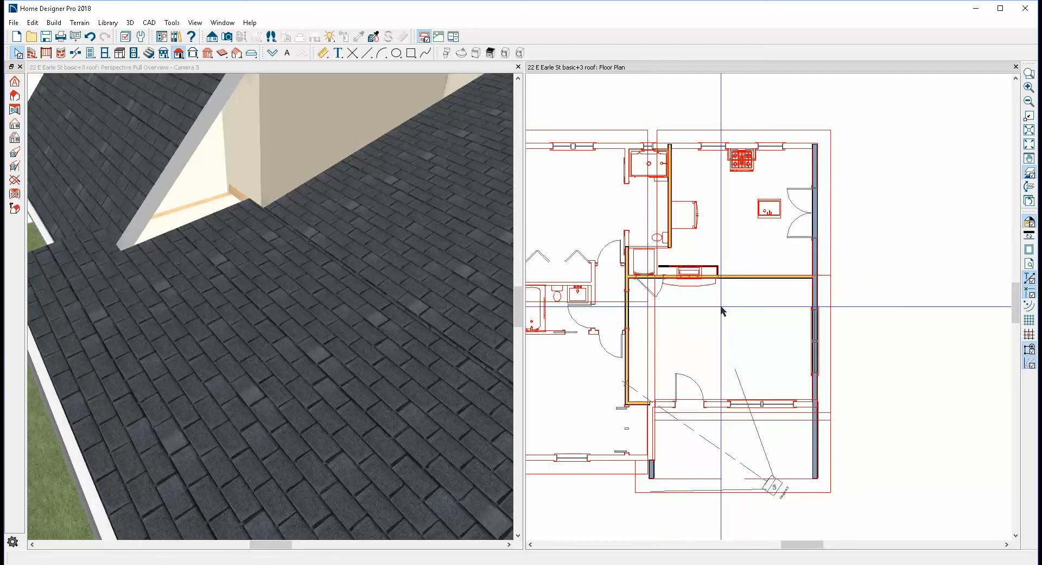
pyautogui.click(735, 277)
pyautogui.press('Delete')
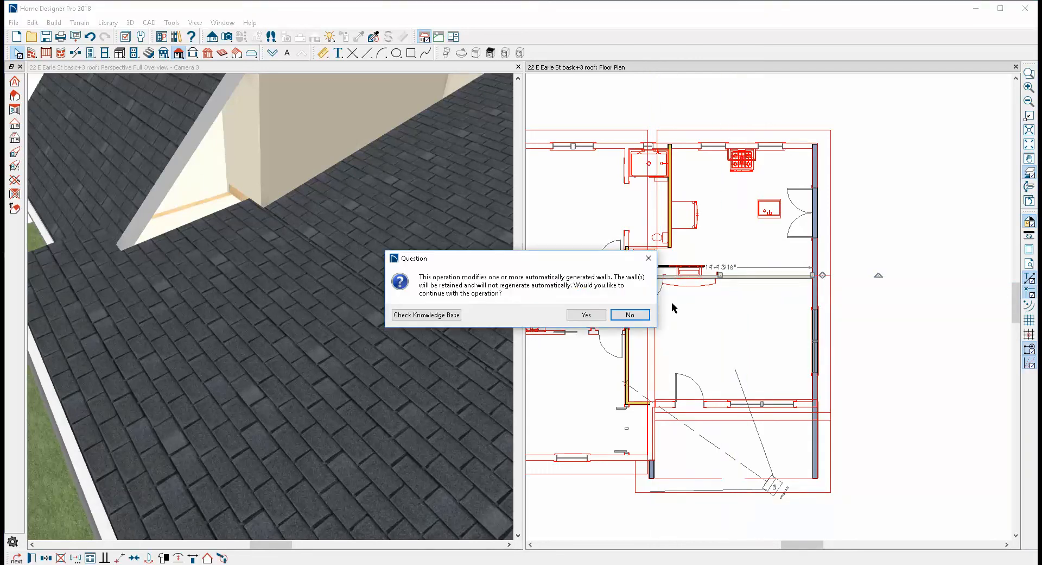
pyautogui.click(603, 318)
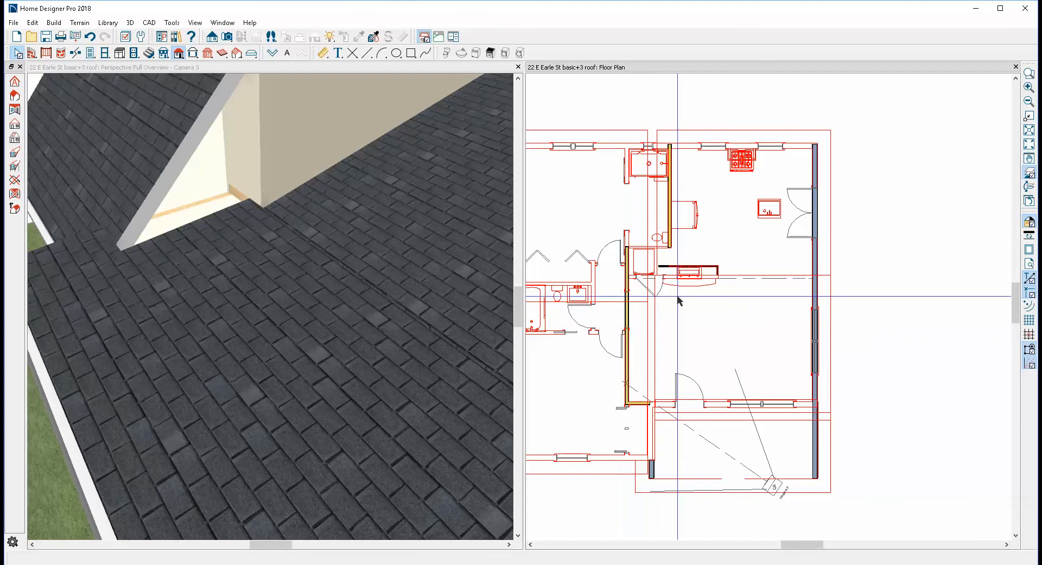
# - Try to shorten the invisible attic wall along the living area's ridge by pulling its outer end inward
pyautogui.click(741, 277)
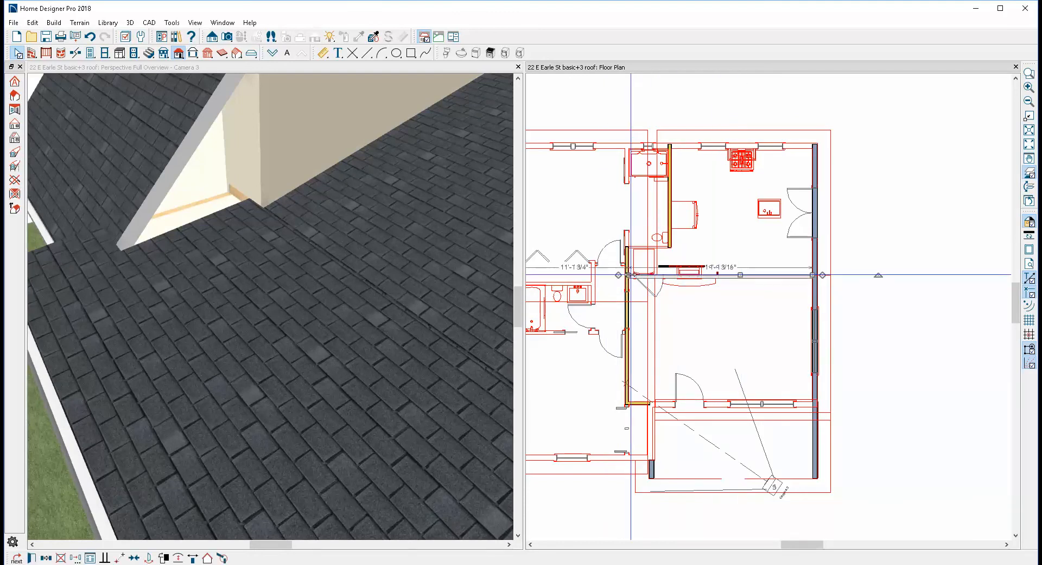
pyautogui.moveTo(630, 276); pyautogui.dragTo(761, 269)
pyautogui.press('Delete')
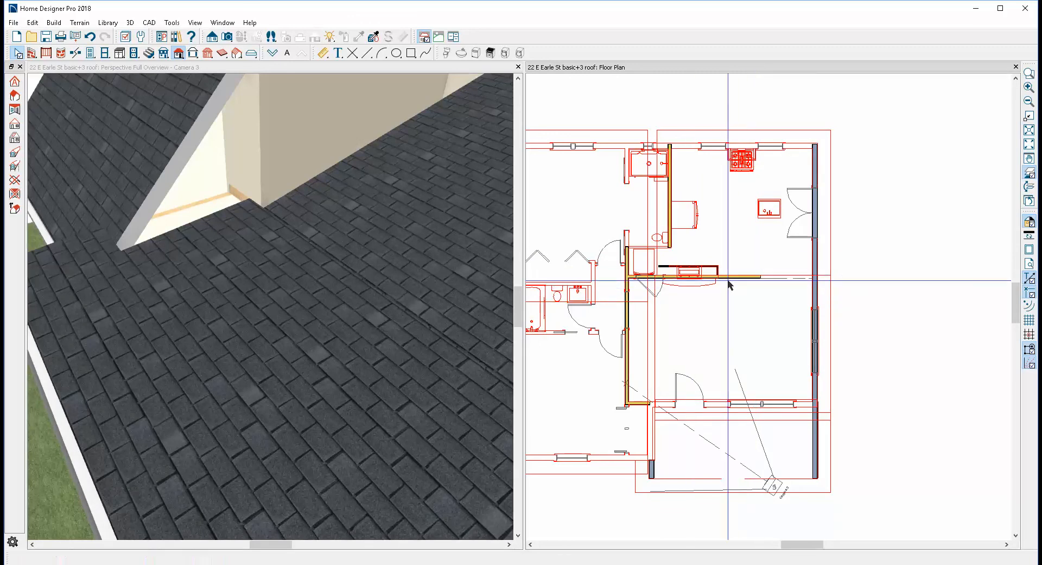
pyautogui.scroll(1, 734, 281)
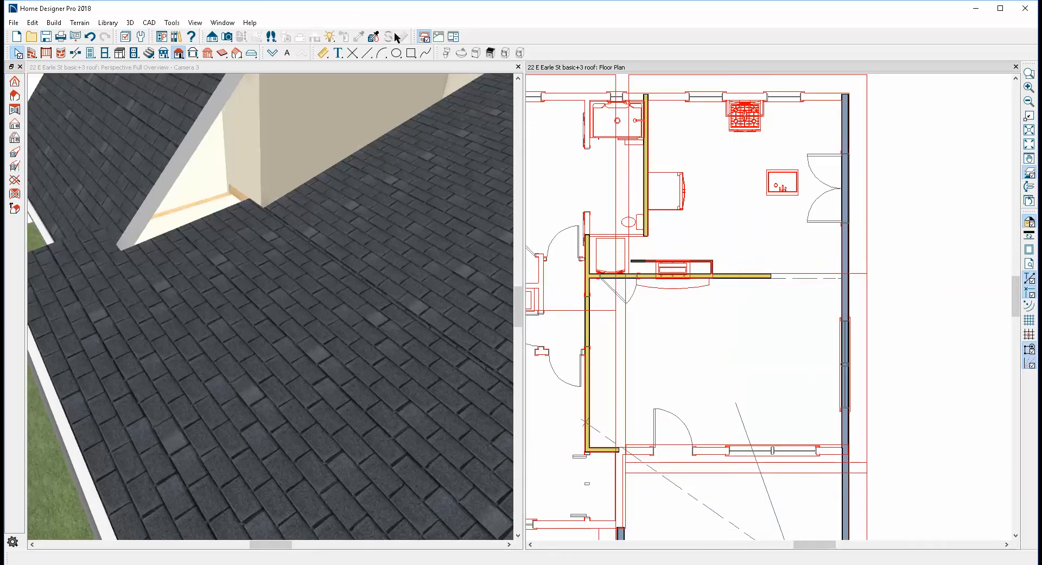
# - Check in the 3D view defaults that automatic rebuilding of walls, floors and ceilings is off, and leave the settings as they are
pyautogui.click(130, 22)
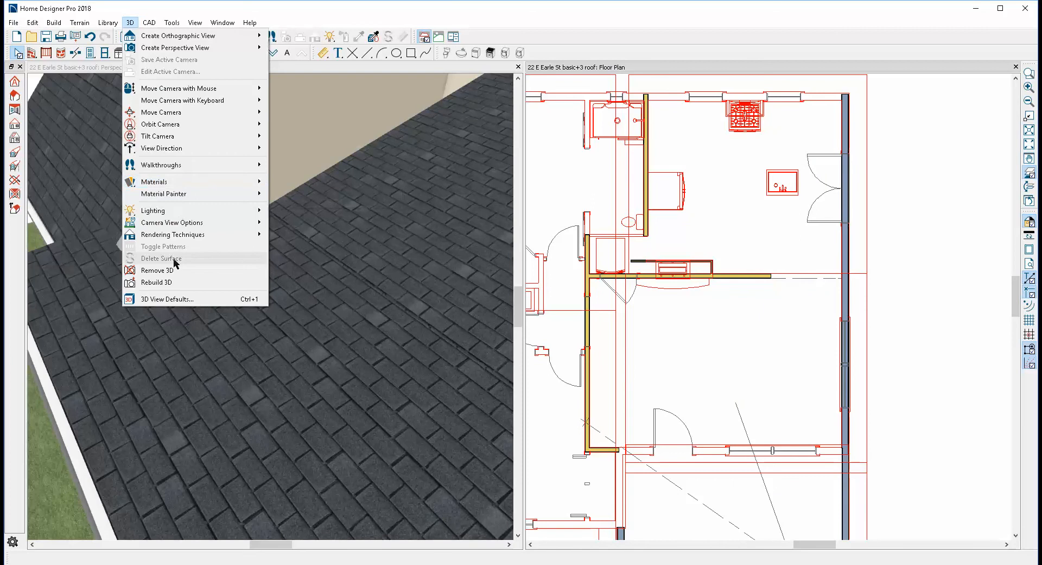
pyautogui.click(183, 296)
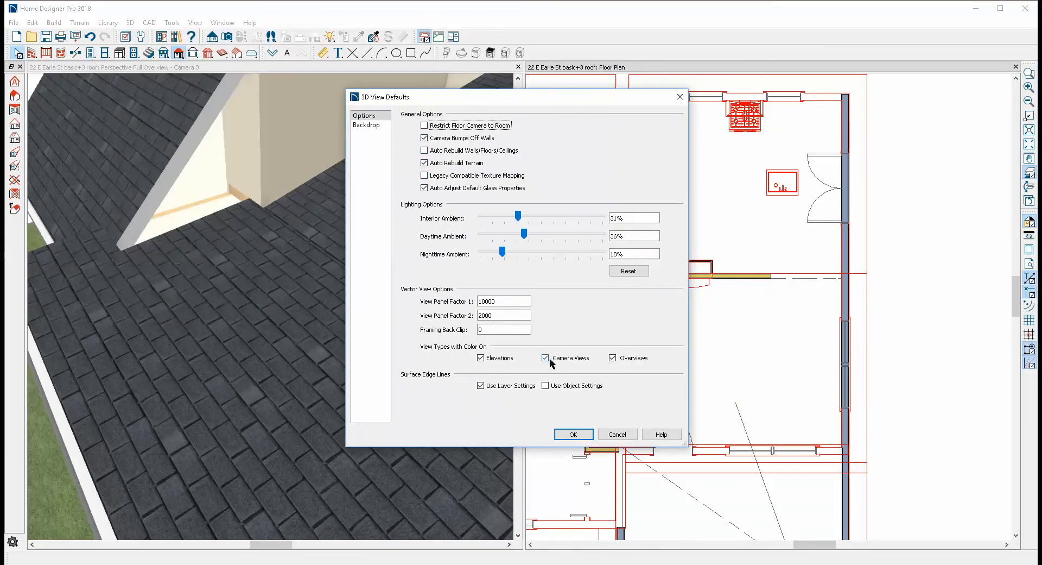
pyautogui.click(612, 432)
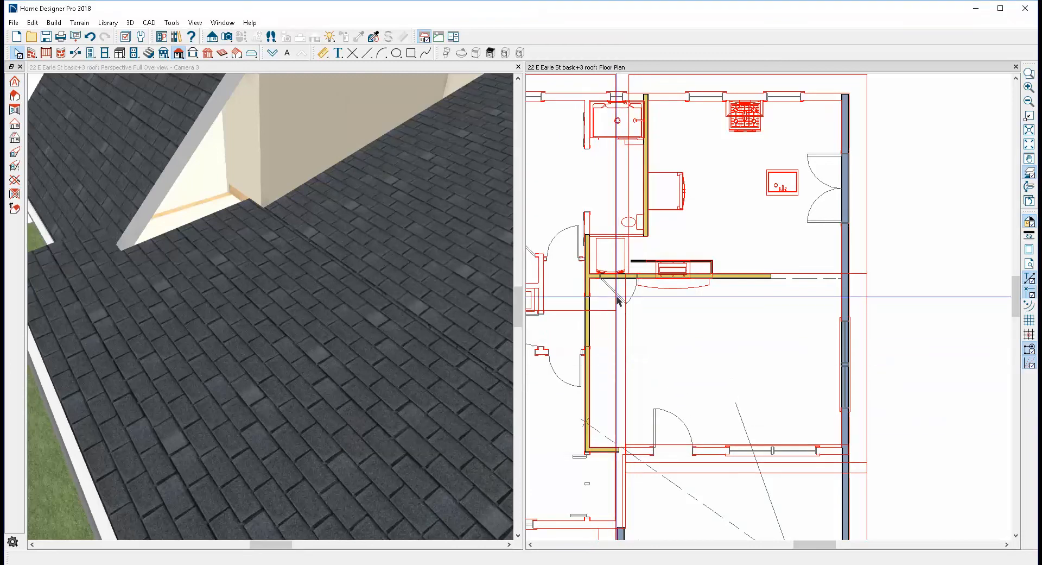
# - Delete the shortened attic wall along the living area's ridge, accepting the change to automatic walls
pyautogui.click(625, 276)
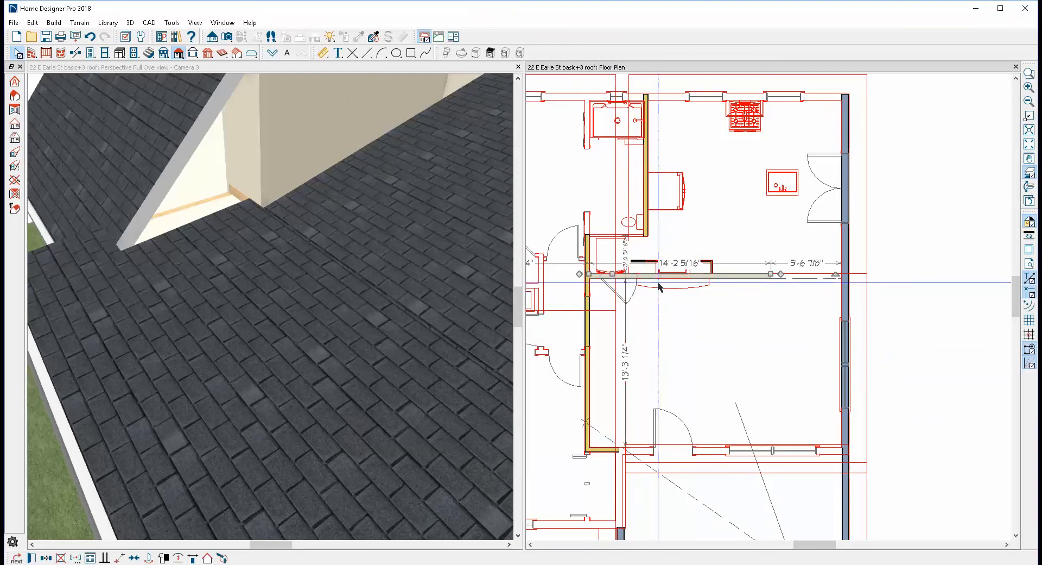
pyautogui.press('Delete')
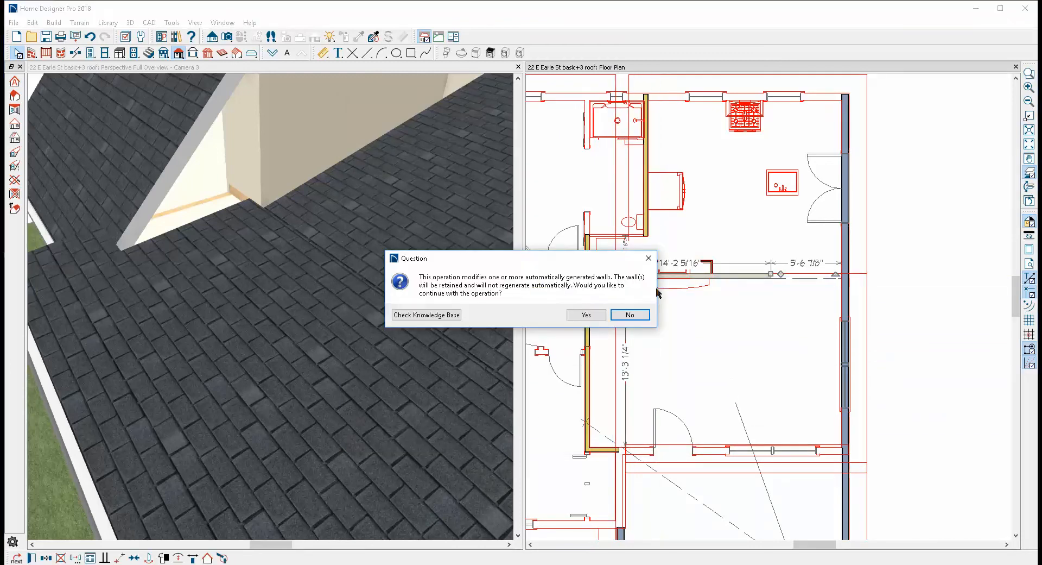
pyautogui.click(587, 318)
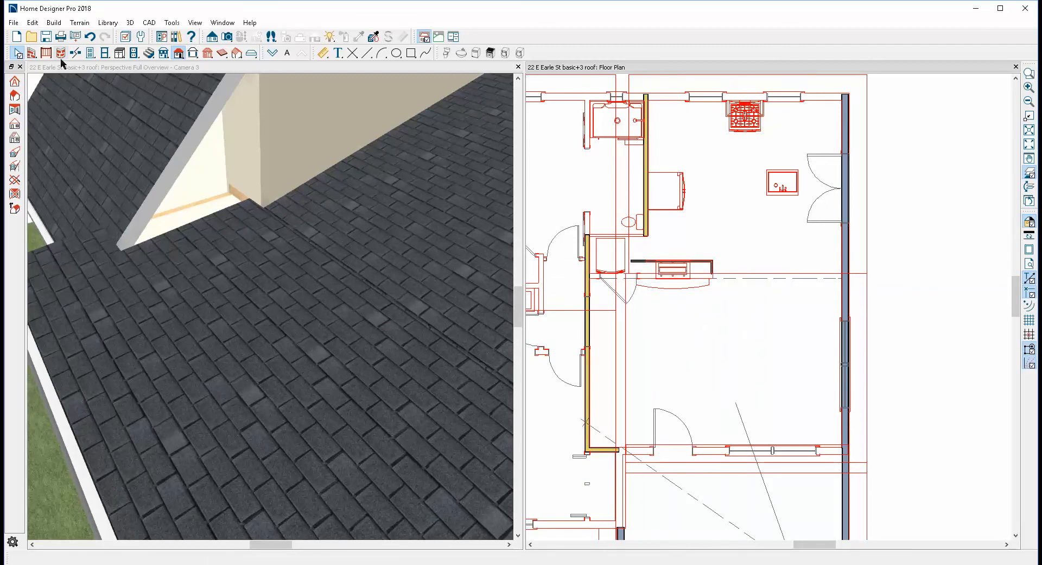
# - Set the default exterior wall type to Siding-4
pyautogui.doubleClick(33, 54)
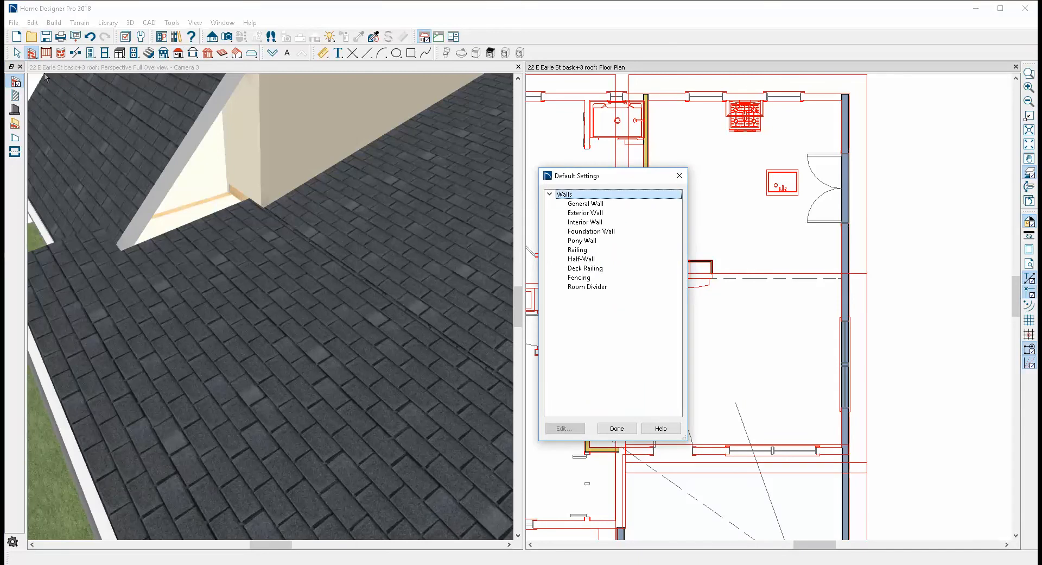
pyautogui.click(586, 213)
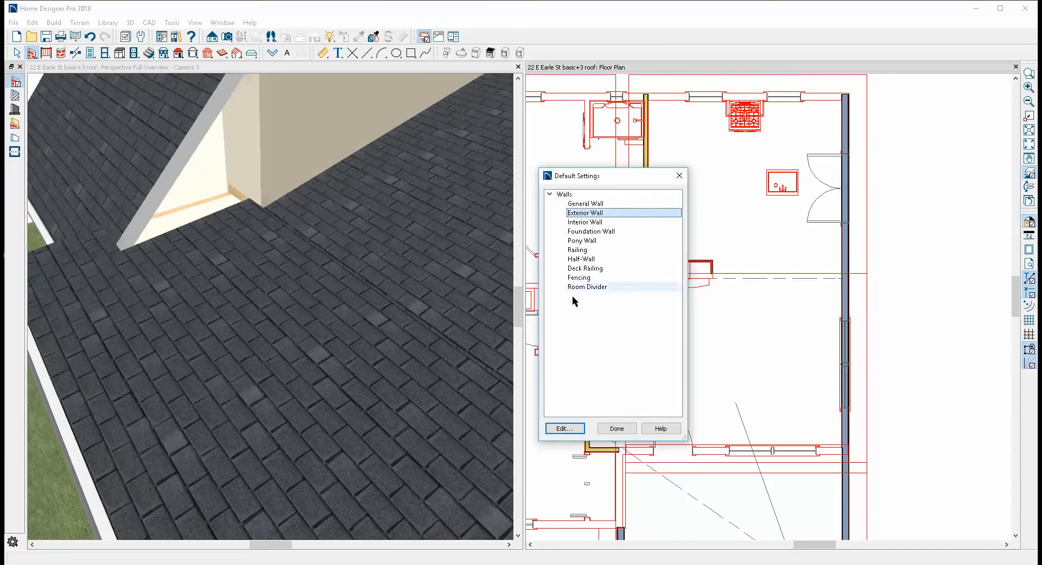
pyautogui.click(575, 428)
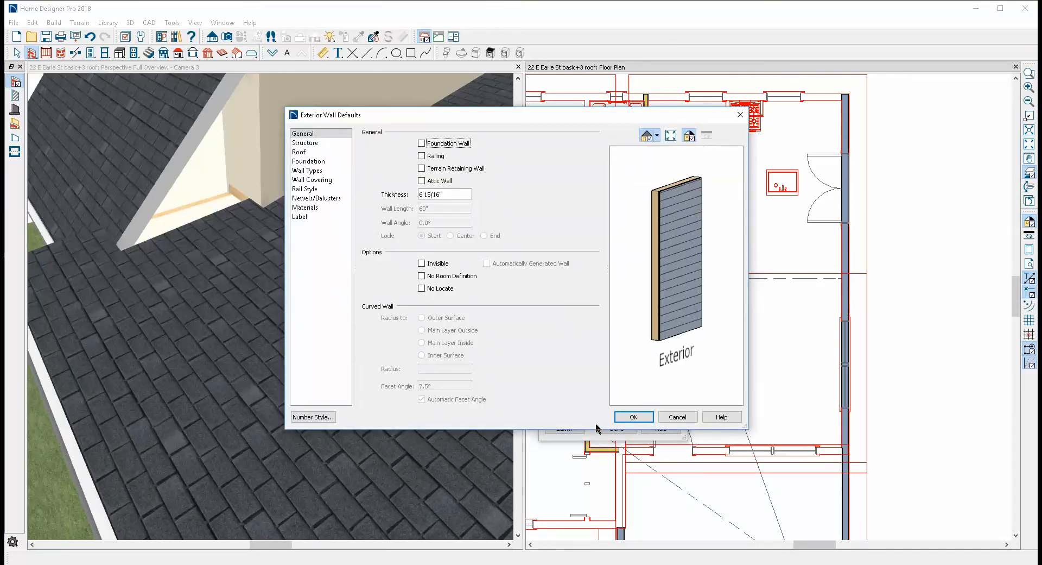
pyautogui.click(309, 171)
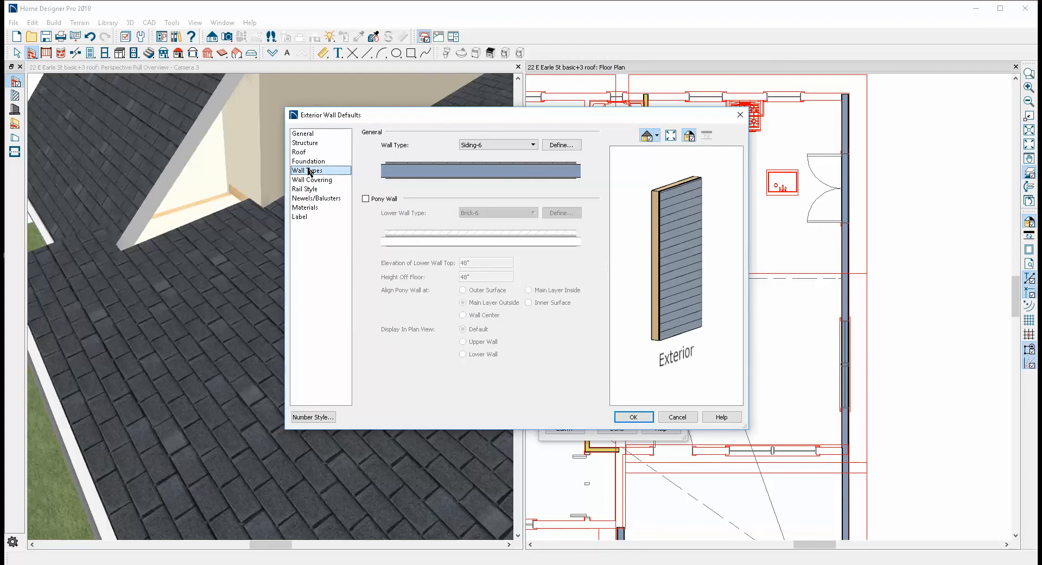
pyautogui.click(533, 145)
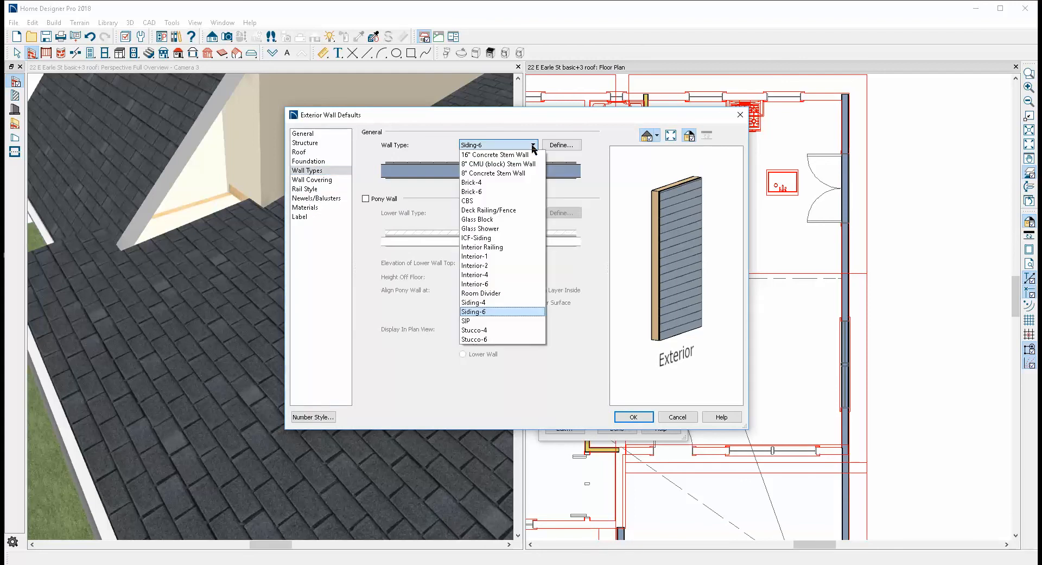
pyautogui.click(510, 300)
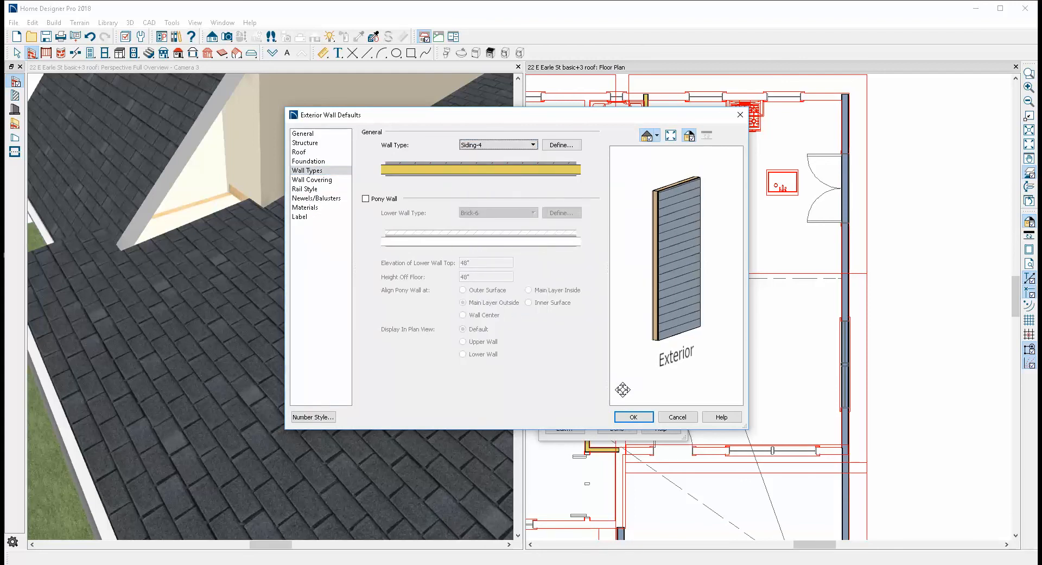
pyautogui.click(633, 416)
pyautogui.click(619, 428)
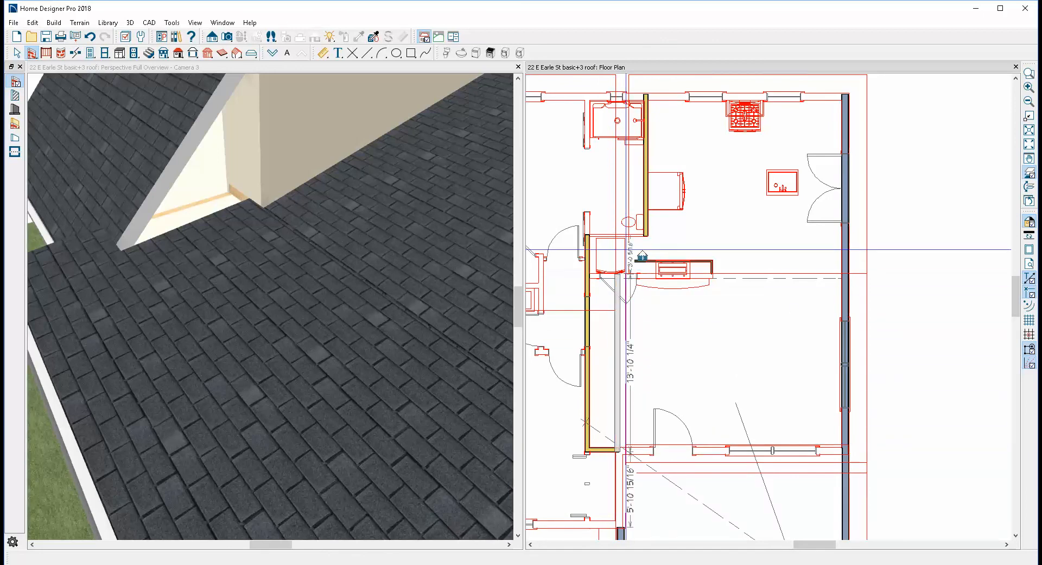
# - Draw an exterior wall on the attic floor along the bedroom wing's side, from the living room's front wall to the rear wall, and check its segments
pyautogui.moveTo(631, 96); pyautogui.dragTo(623, 195)
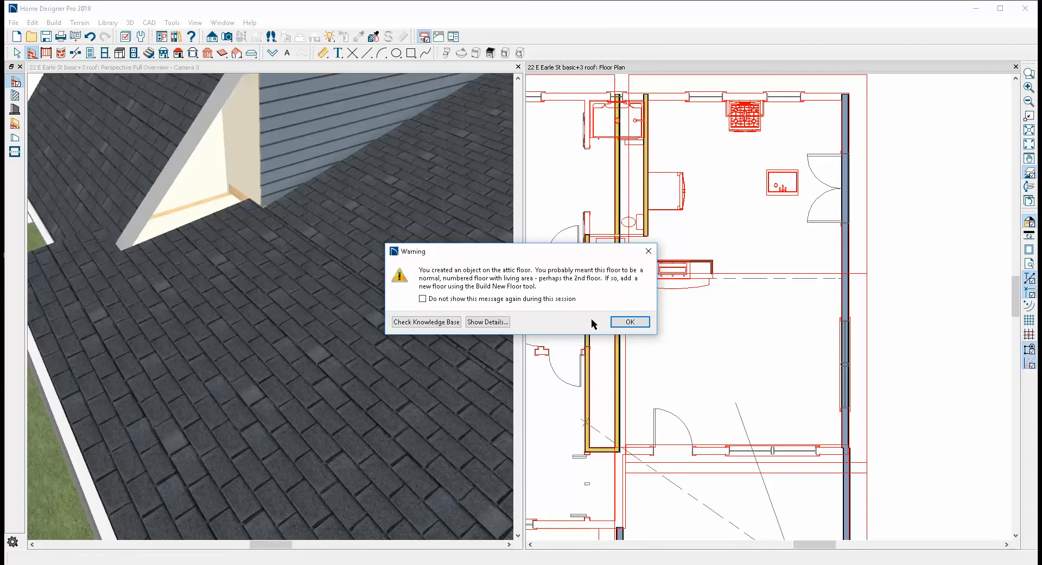
pyautogui.click(631, 321)
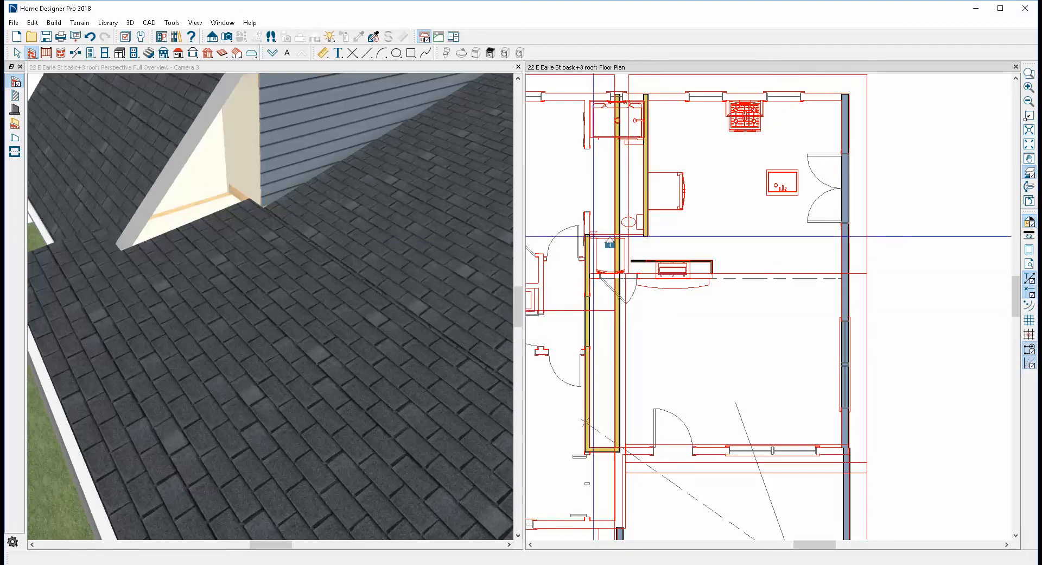
pyautogui.click(619, 204)
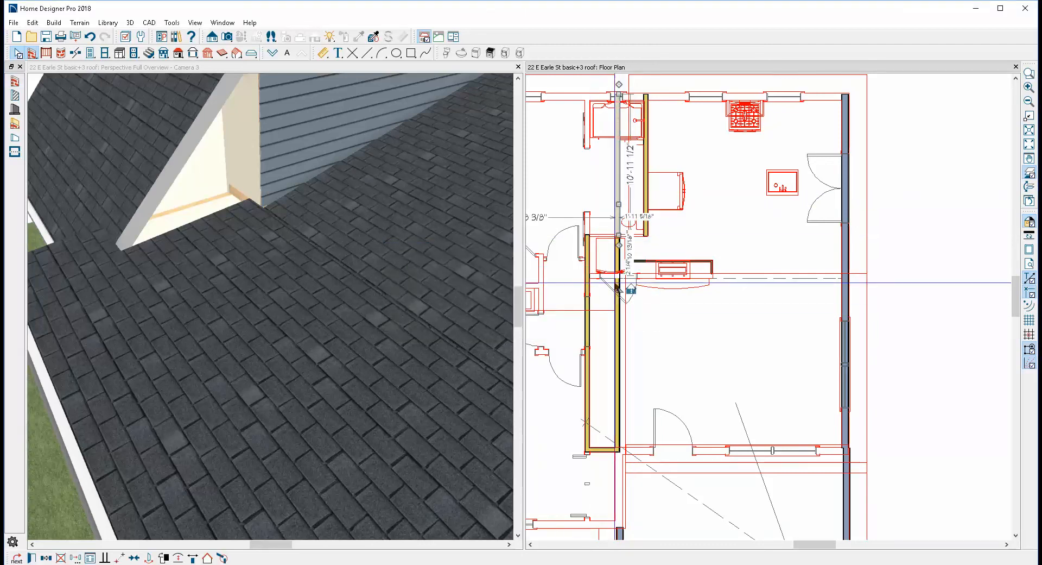
pyautogui.click(620, 298)
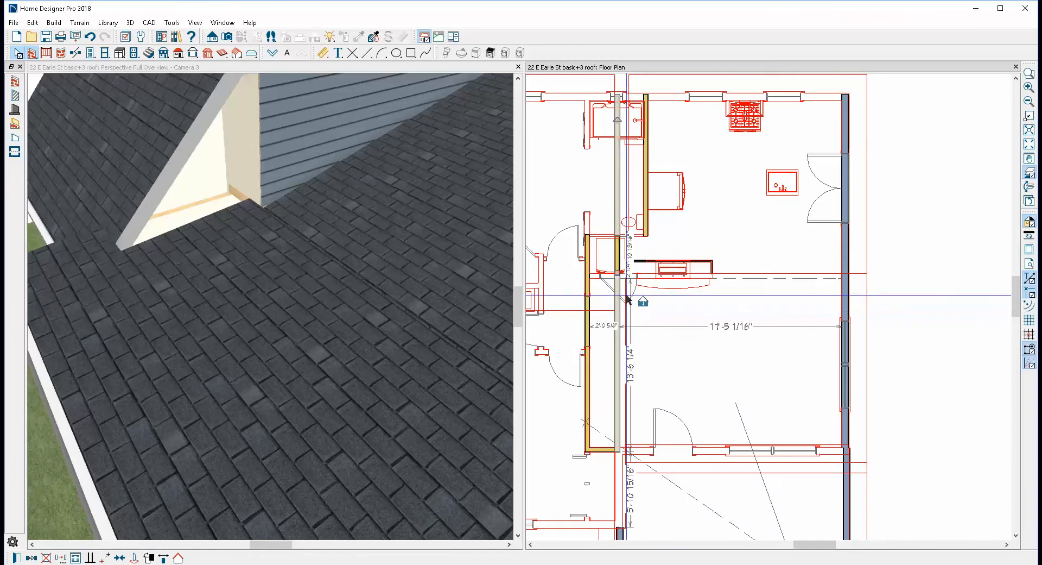
pyautogui.moveTo(614, 252); pyautogui.dragTo(565, 261)
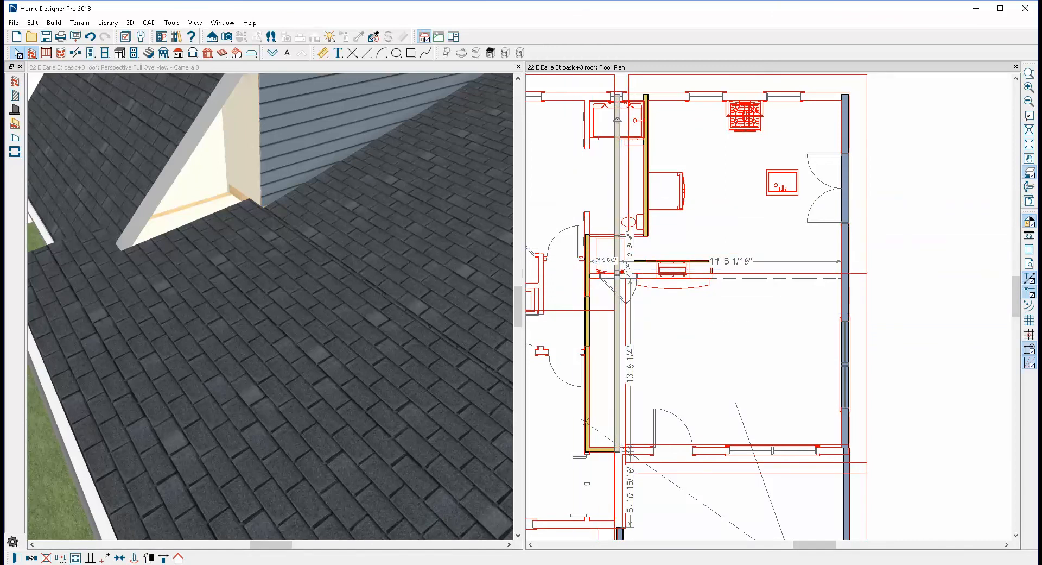
# - Define the new siding wall along the bedroom wing as an attic wall with No Room Definition and No Locate enabled
pyautogui.click(20, 558)
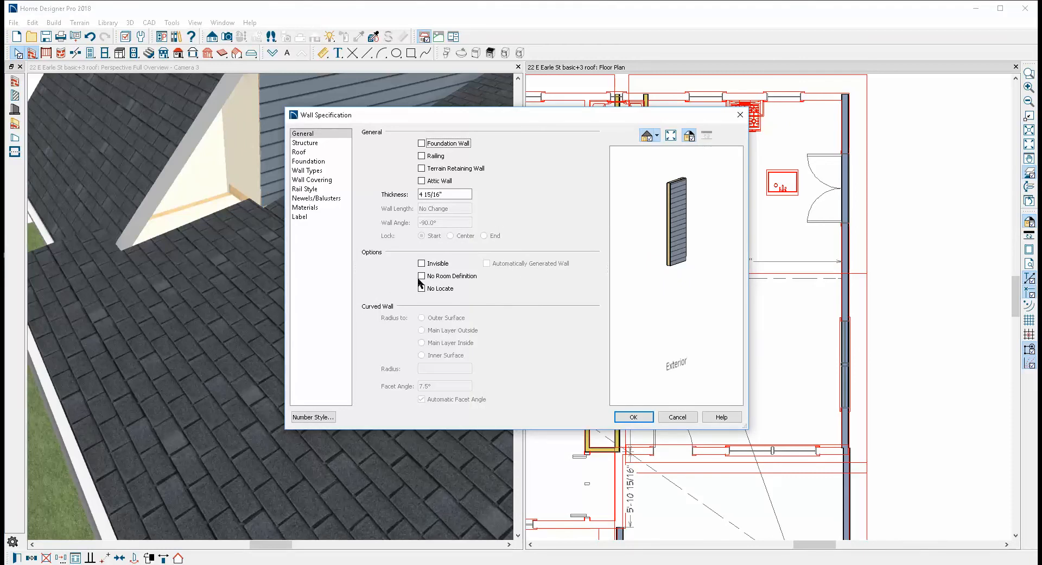
pyautogui.click(422, 180)
pyautogui.click(428, 276)
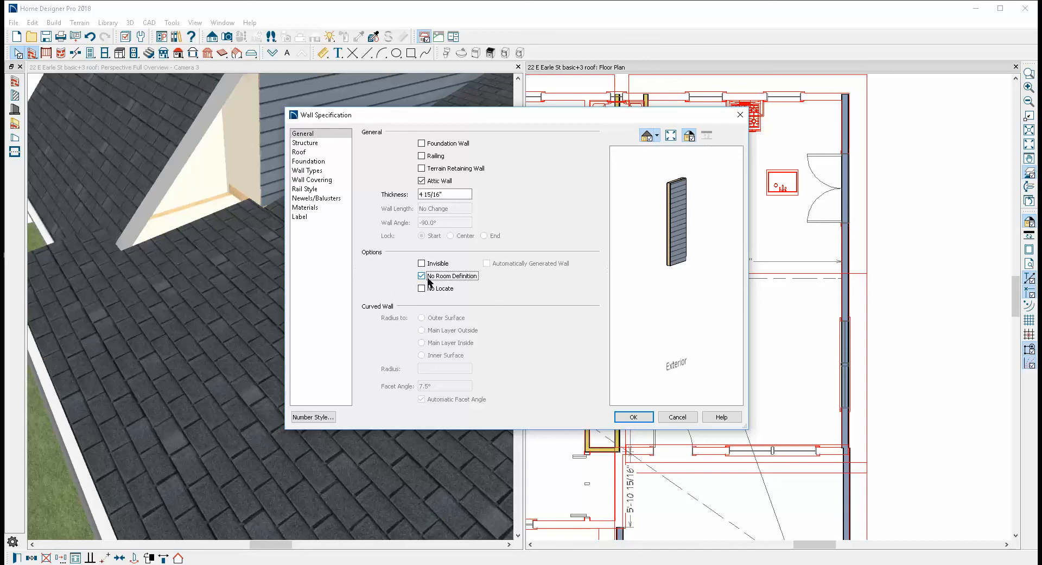
pyautogui.click(430, 290)
pyautogui.click(631, 418)
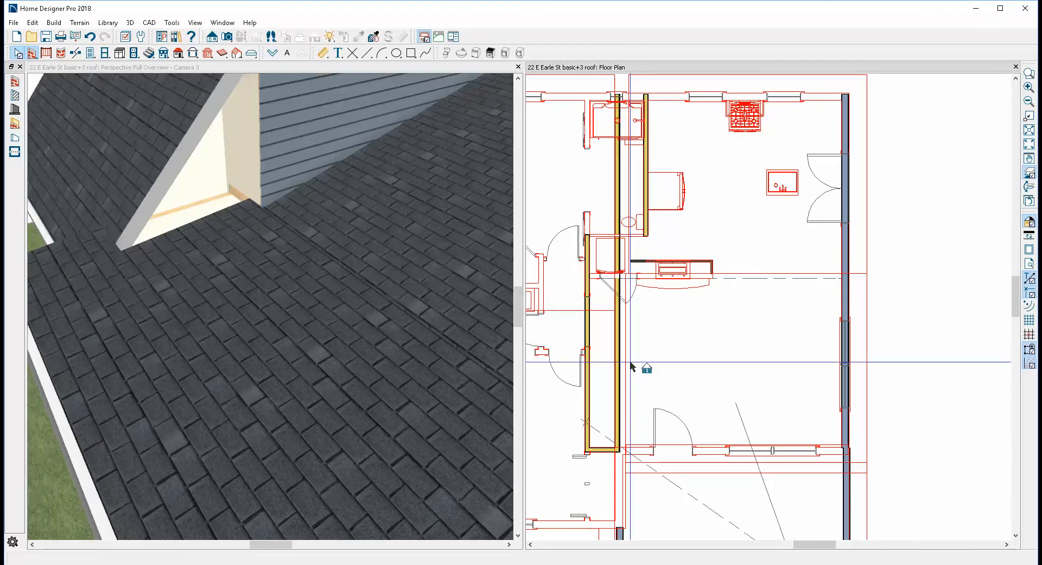
# - Examine in the 3D view how the new attic wall's segments meet the bedroom wing's roof edge and the stray wall beside it
pyautogui.click(359, 225)
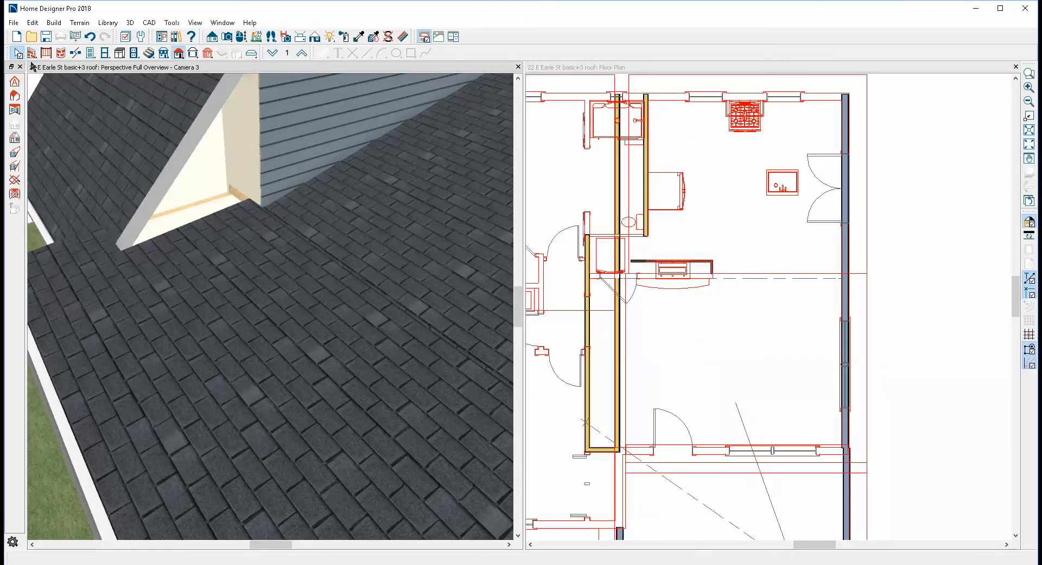
pyautogui.scroll(-6, 242, 262)
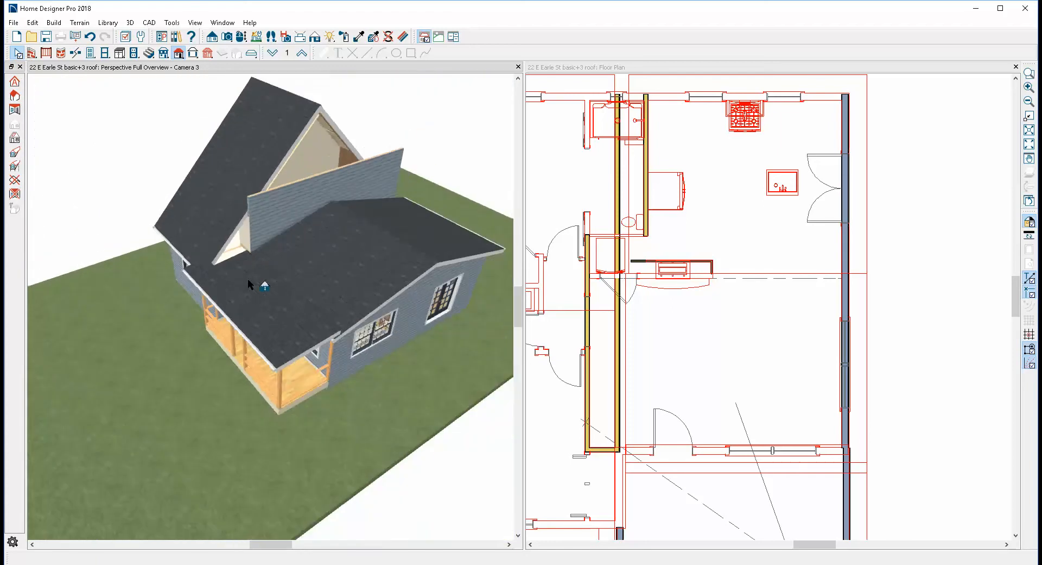
pyautogui.scroll(3, 262, 171)
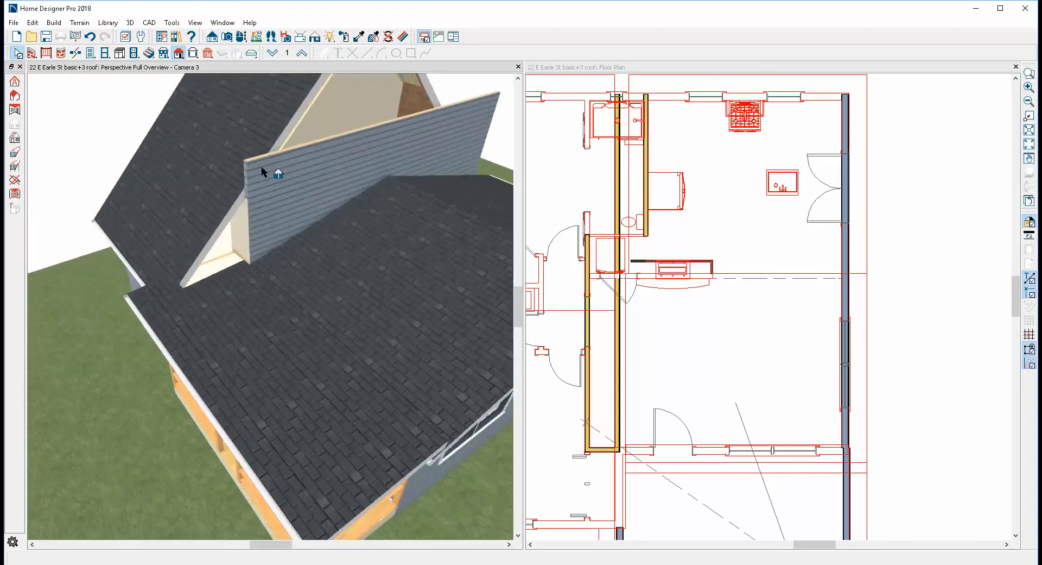
pyautogui.click(326, 174)
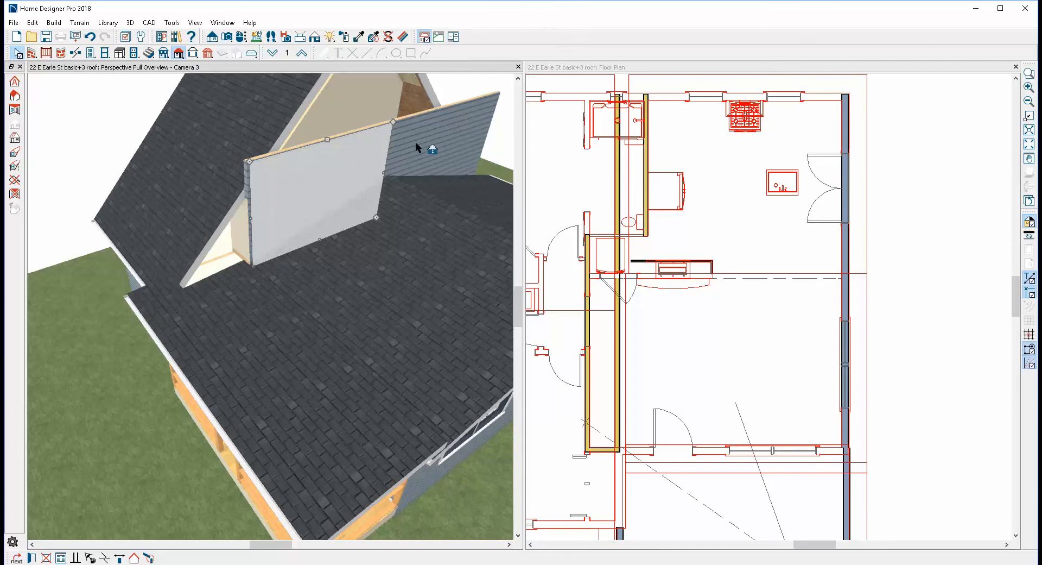
pyautogui.press('Delete')
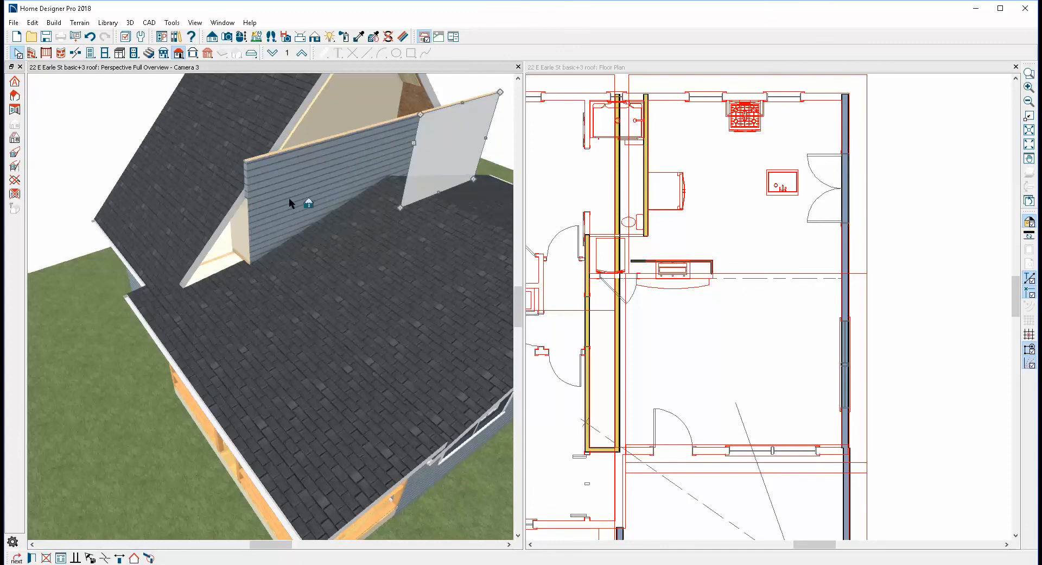
pyautogui.click(262, 221)
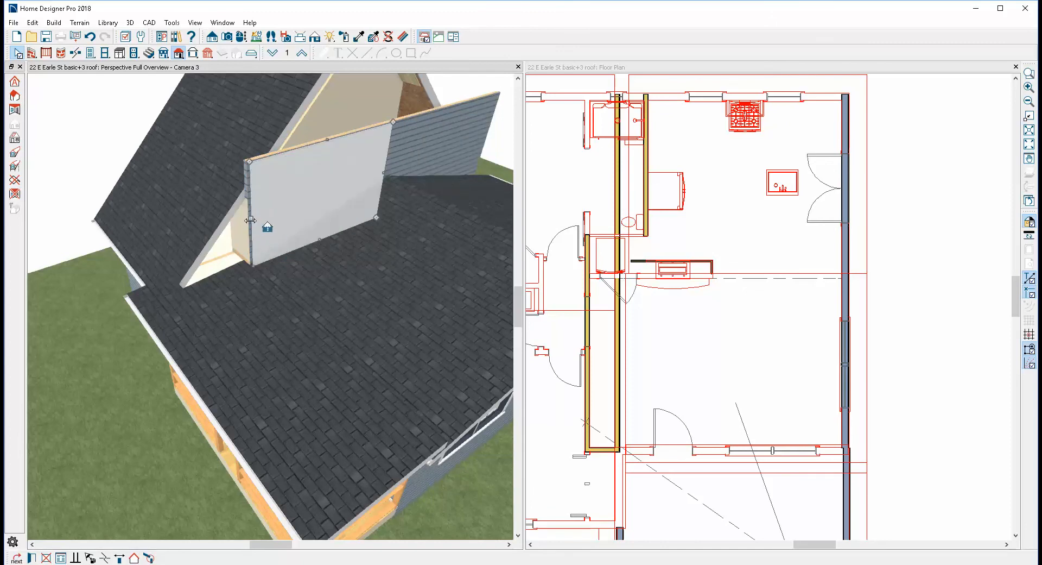
pyautogui.scroll(2, 191, 274)
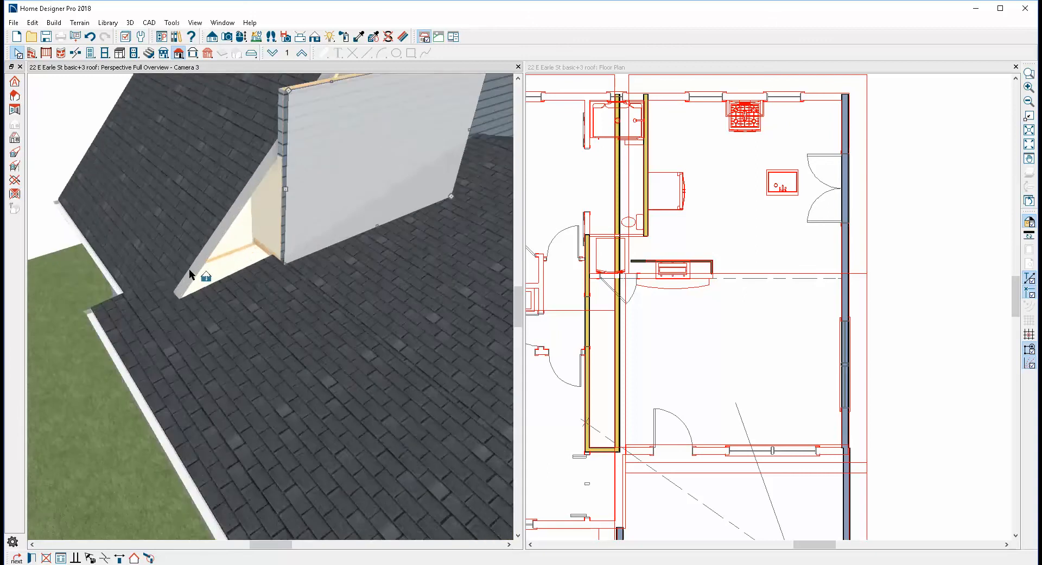
pyautogui.press('Escape')
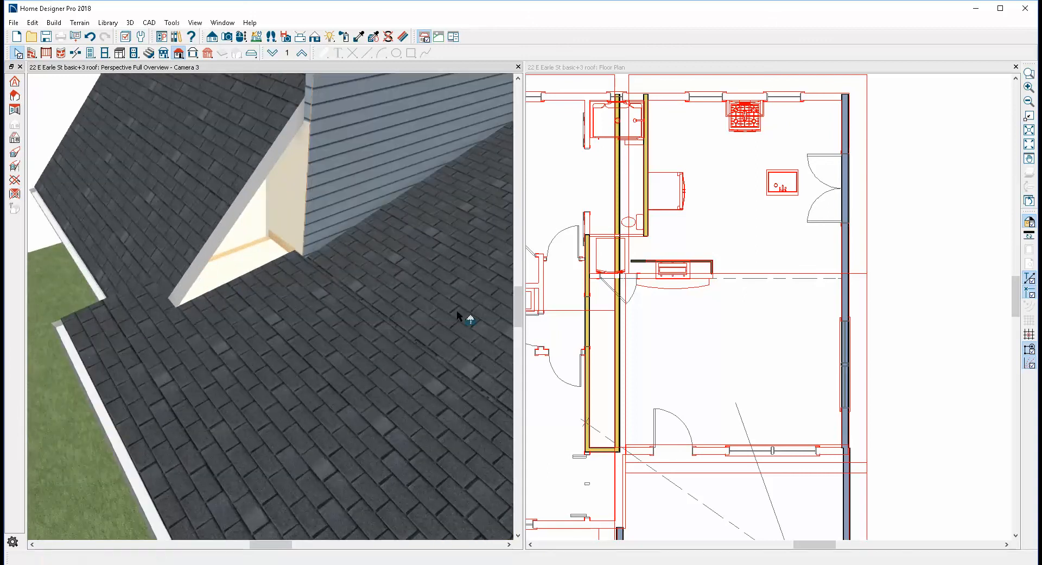
# - Move the front and rear segments of the attic siding wall inward, under the bedroom wing's roof edge
pyautogui.click(621, 370)
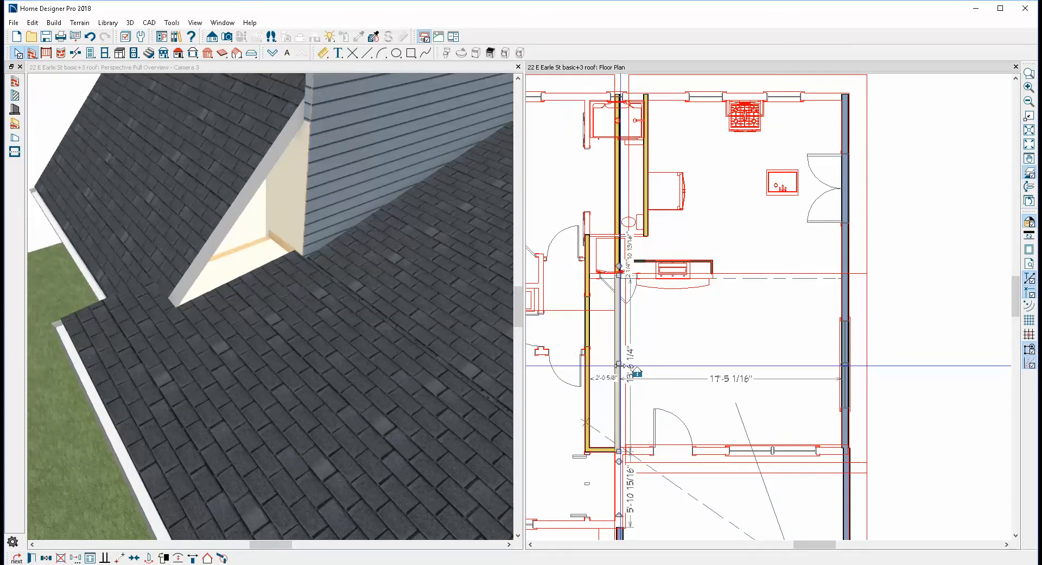
pyautogui.moveTo(619, 365); pyautogui.dragTo(605, 356)
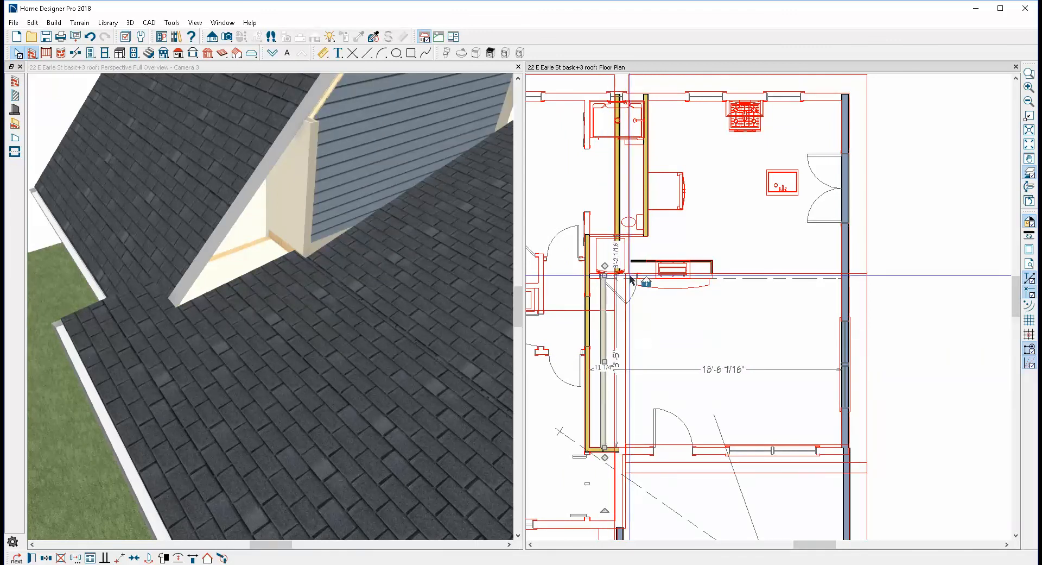
pyautogui.click(620, 213)
pyautogui.moveTo(621, 213); pyautogui.dragTo(604, 227)
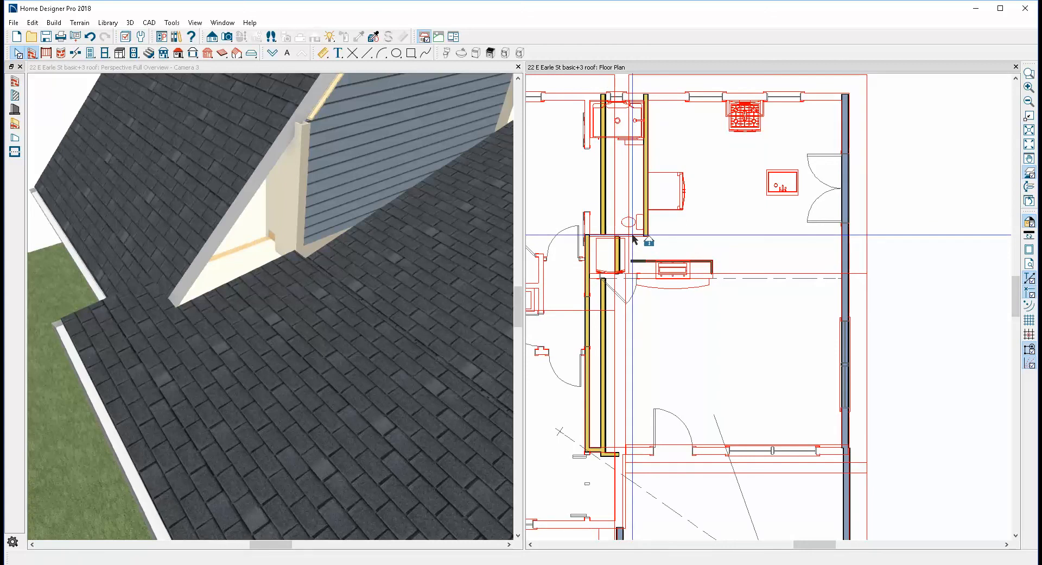
# - Move the short middle segment of the attic siding wall into line with the front and rear segments
pyautogui.click(635, 243)
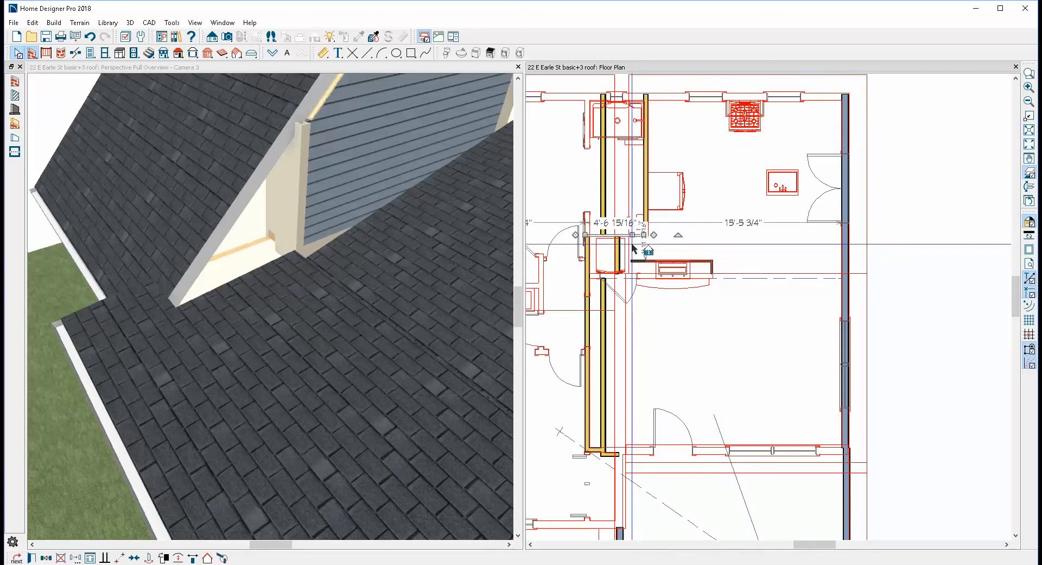
pyautogui.press('Delete')
pyautogui.click(634, 243)
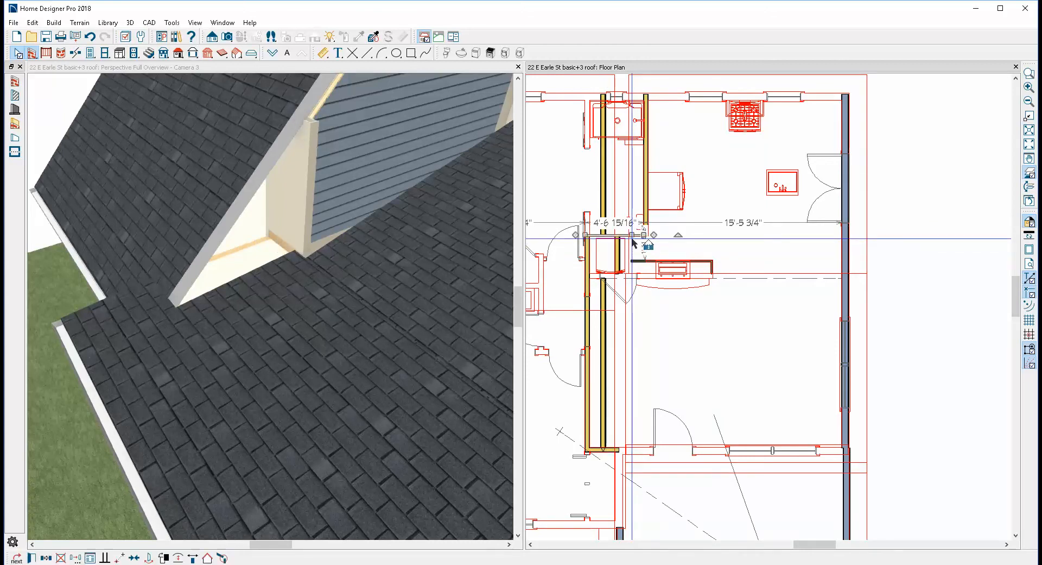
pyautogui.press('Delete')
pyautogui.click(590, 319)
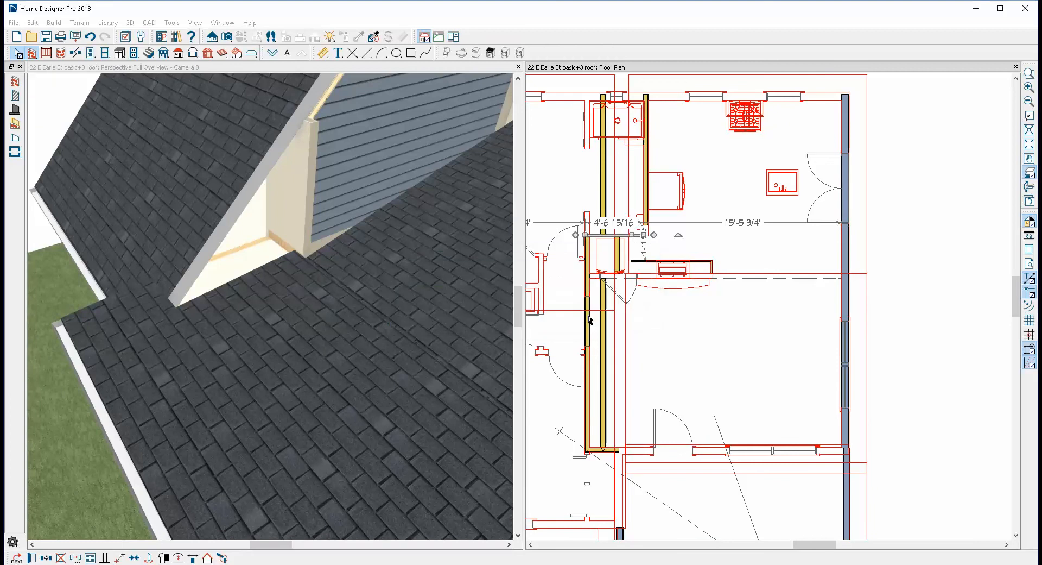
pyautogui.click(620, 254)
pyautogui.moveTo(620, 256); pyautogui.dragTo(607, 247)
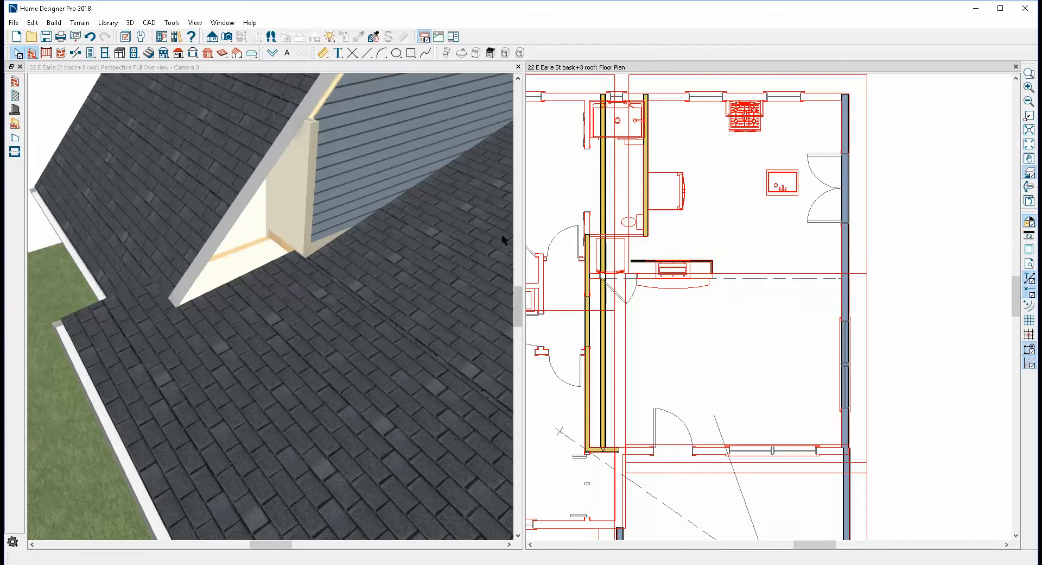
# - Extend the front end of the attic siding wall toward the bedroom wing's eave to close the opening under the gable
pyautogui.scroll(-3, 394, 253)
pyautogui.scroll(-3, 397, 262)
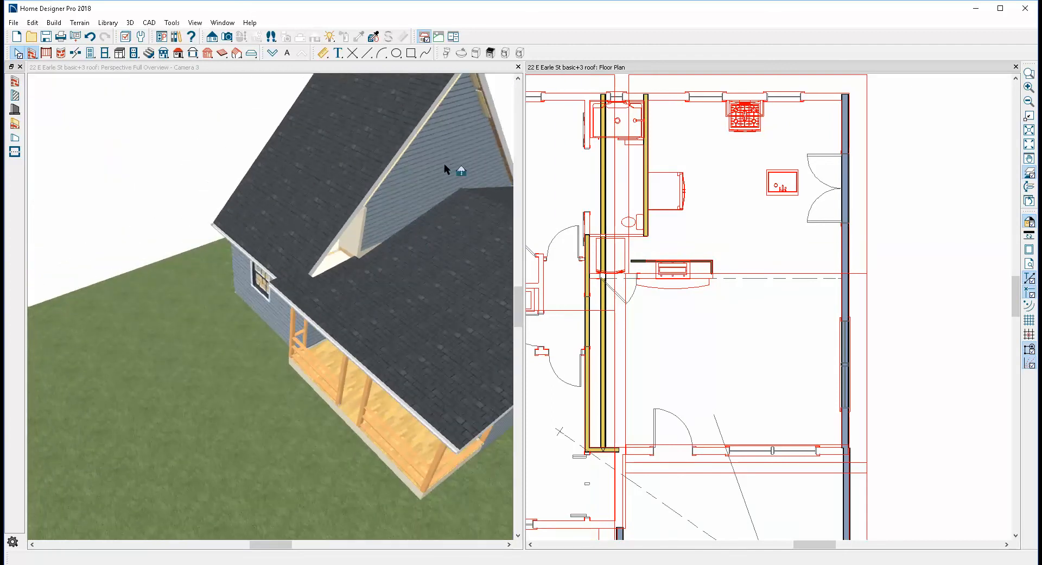
pyautogui.click(372, 229)
pyautogui.moveTo(351, 232); pyautogui.dragTo(332, 279)
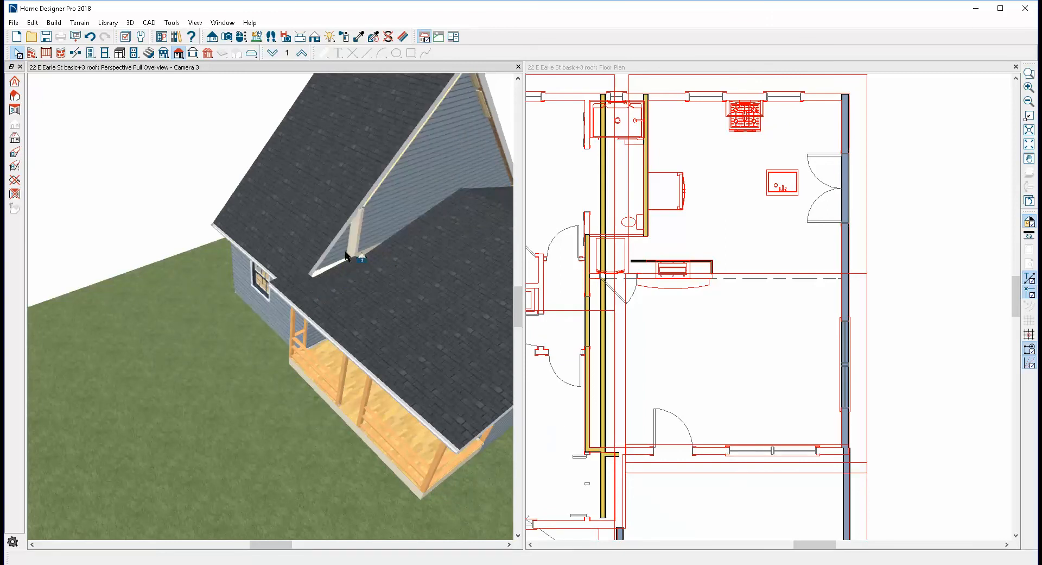
# - Delete the two leftover beige attic wall pieces beside the gable's front edge, accepting the change to automatic walls
pyautogui.scroll(3, 346, 254)
pyautogui.click(367, 237)
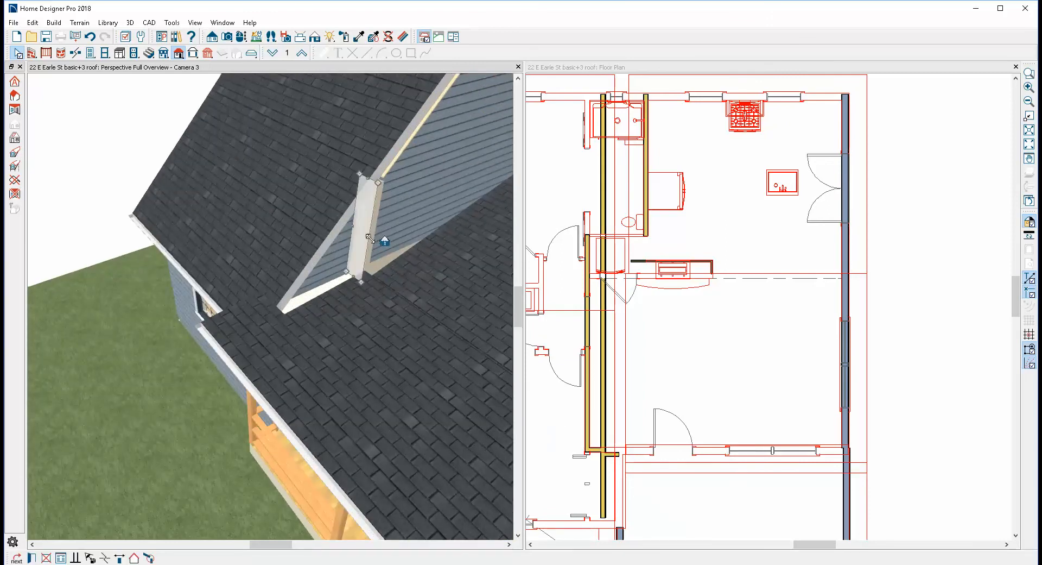
pyautogui.click(47, 557)
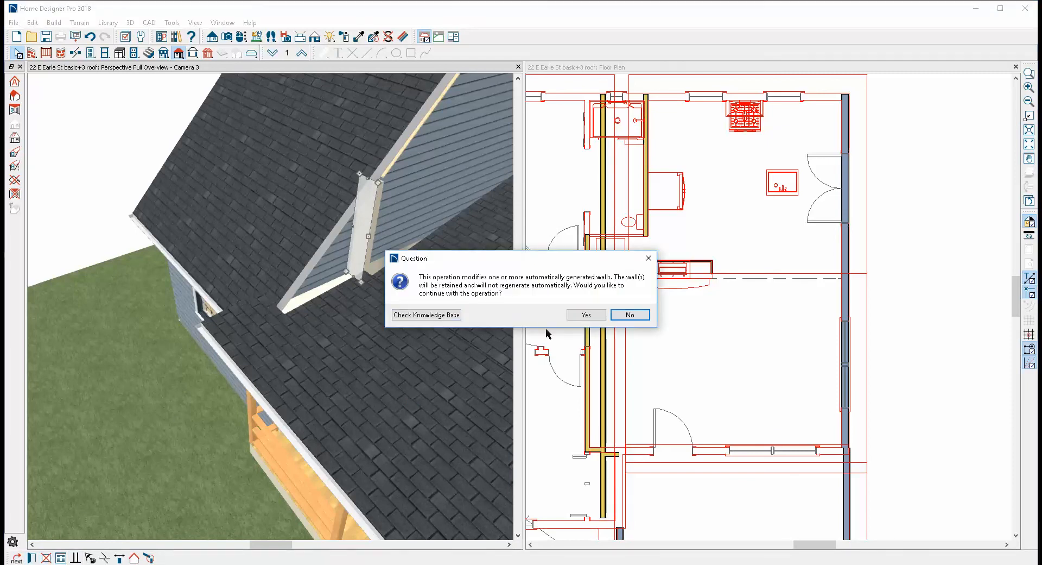
pyautogui.click(586, 316)
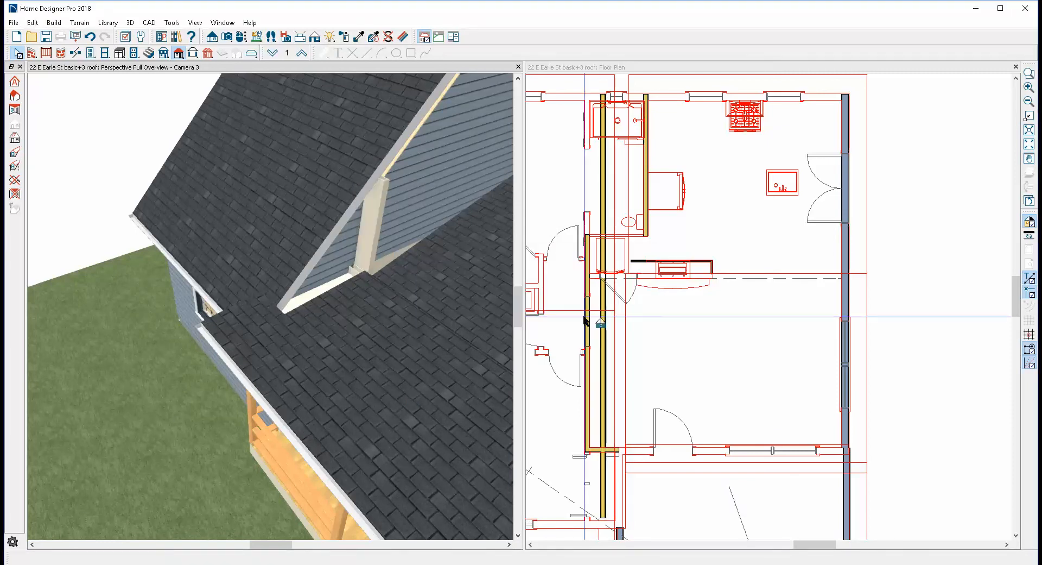
pyautogui.click(372, 266)
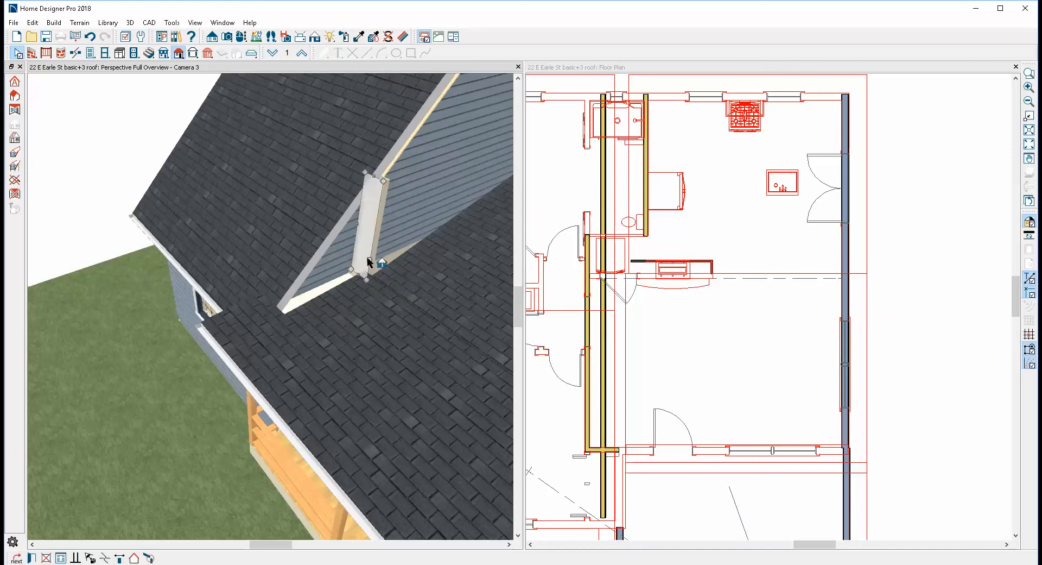
pyautogui.click(48, 559)
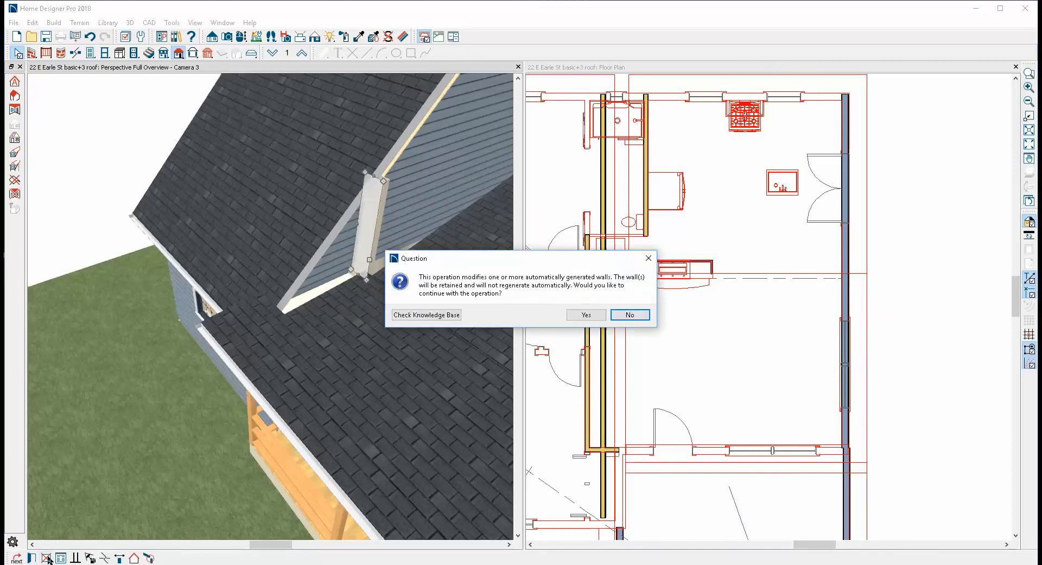
pyautogui.click(586, 318)
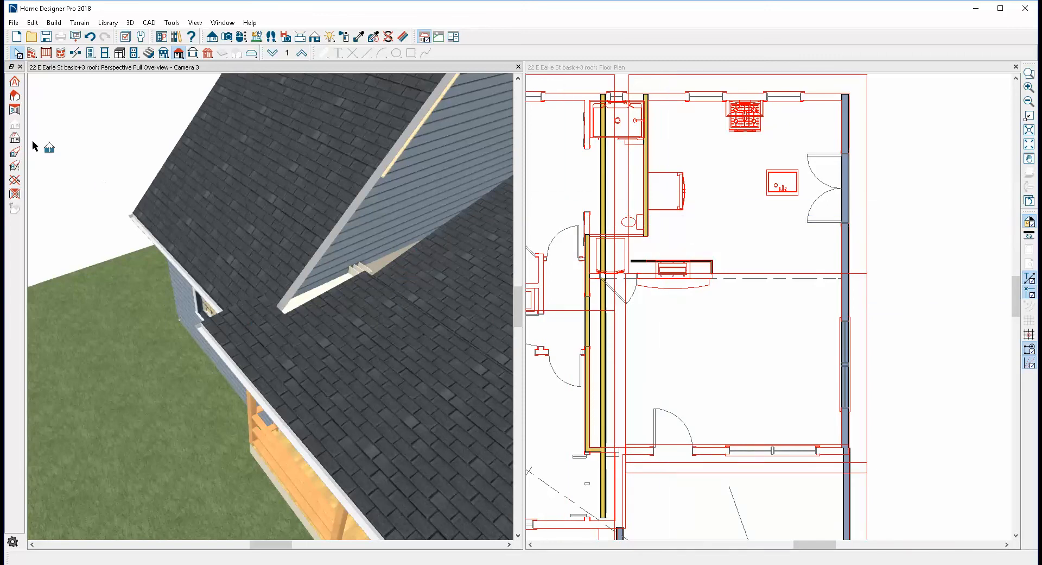
# - Set the rafter depth of both bedroom wing roof planes to 5 inches
pyautogui.click(242, 36)
pyautogui.moveTo(291, 210); pyautogui.dragTo(325, 250)
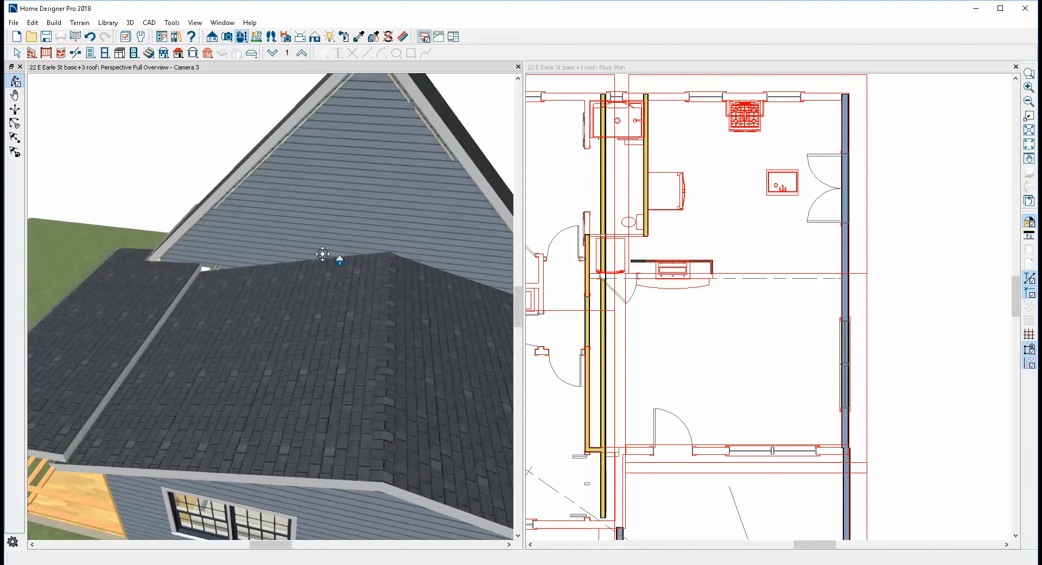
pyautogui.press('space')
pyautogui.click(464, 153)
pyautogui.click(255, 164)
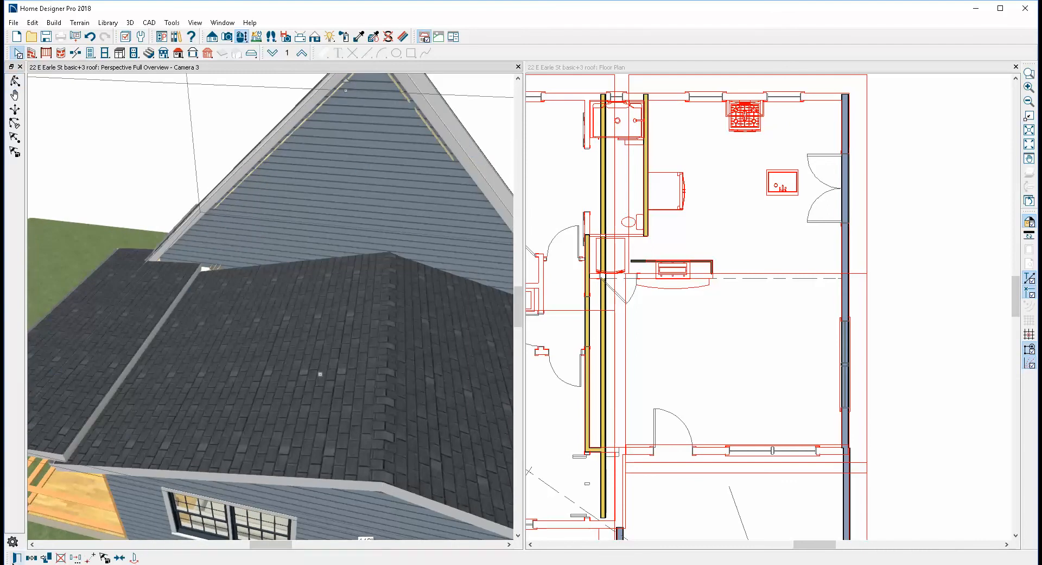
pyautogui.click(17, 557)
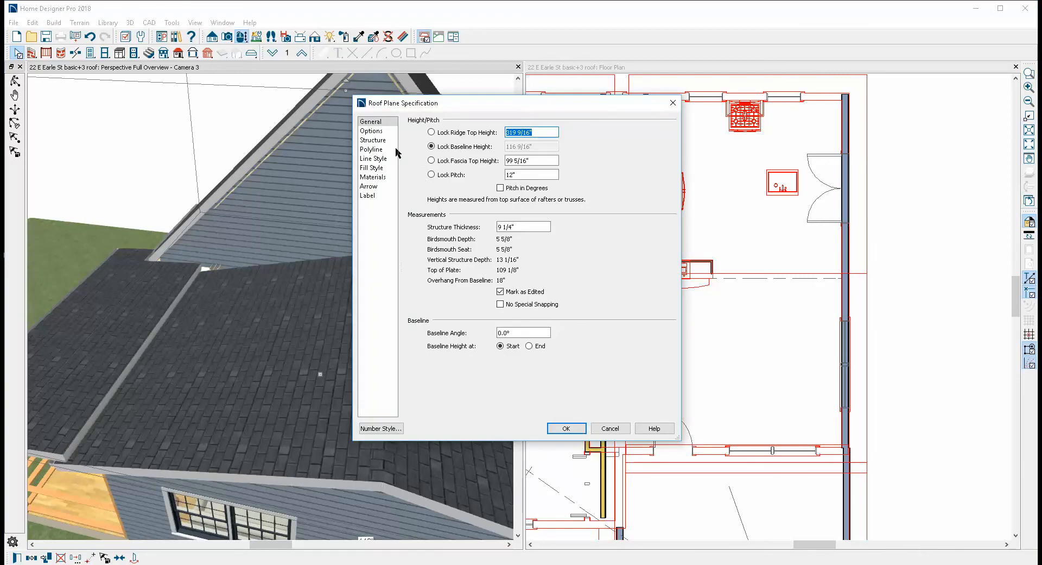
pyautogui.click(373, 140)
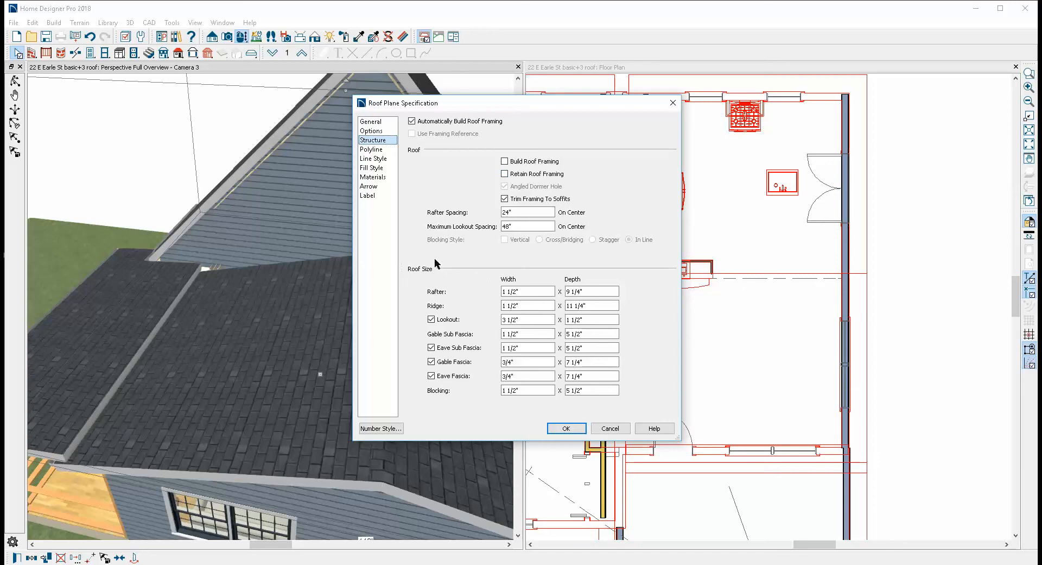
pyautogui.doubleClick(573, 291)
pyautogui.write('5')
pyautogui.click(566, 428)
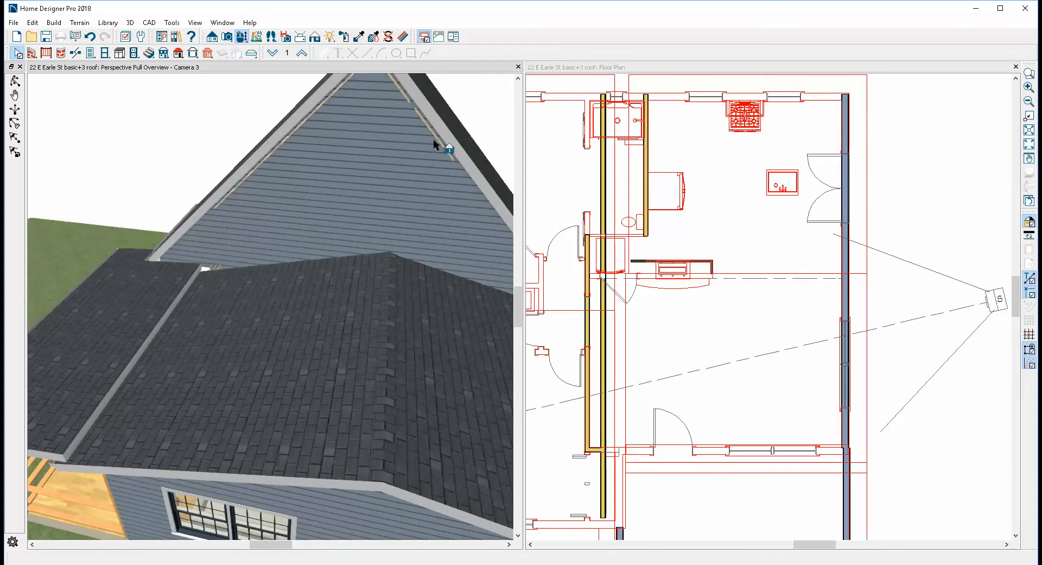
# - Inspect the bedroom gable, living-area roof and porch roof from the front and both sides of the house
pyautogui.scroll(-3, 444, 147)
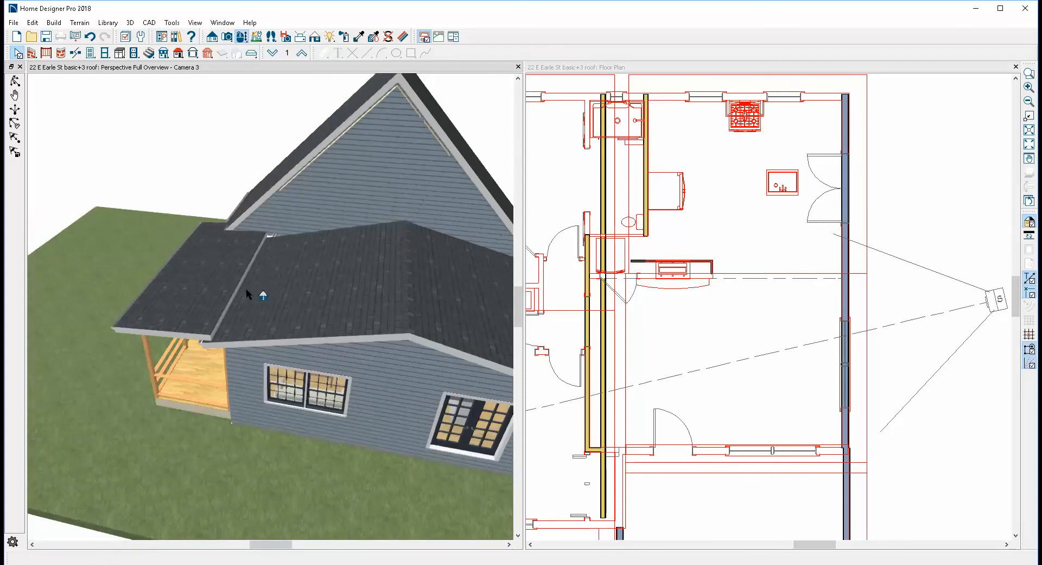
pyautogui.click(15, 80)
pyautogui.moveTo(157, 152); pyautogui.dragTo(388, 209)
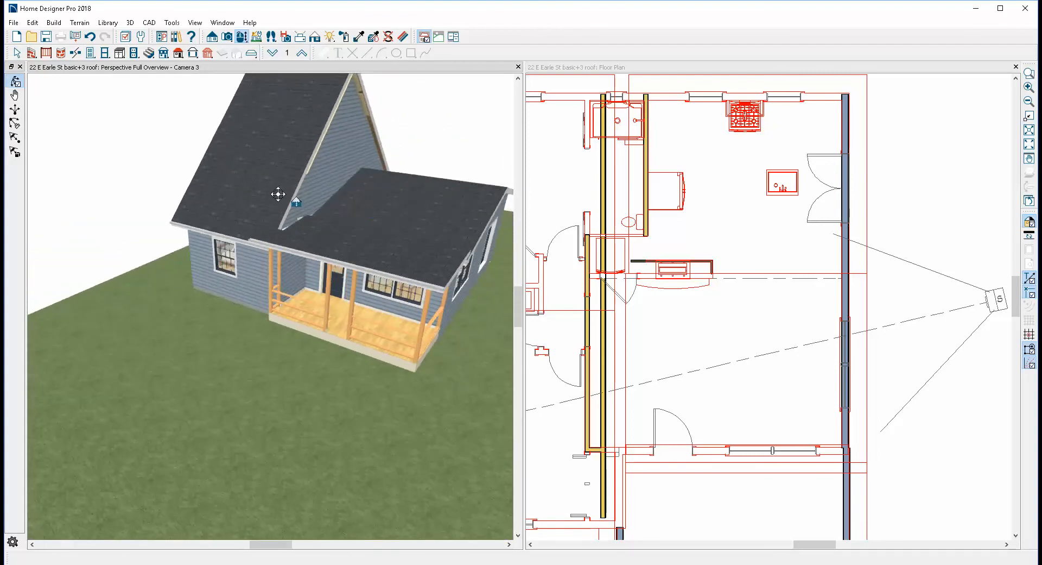
pyautogui.moveTo(467, 230); pyautogui.dragTo(333, 227)
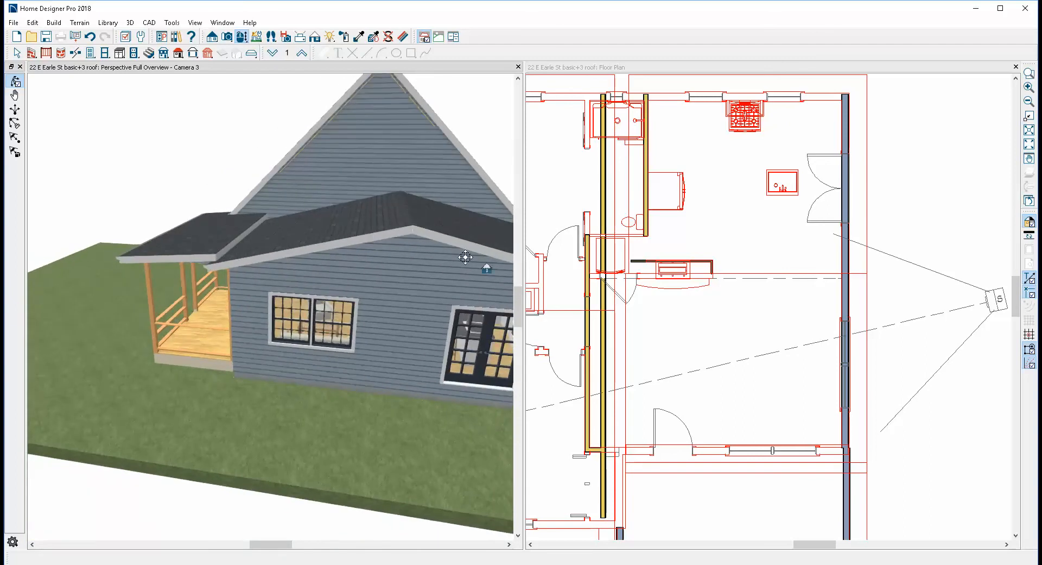
pyautogui.moveTo(474, 256); pyautogui.dragTo(528, 278)
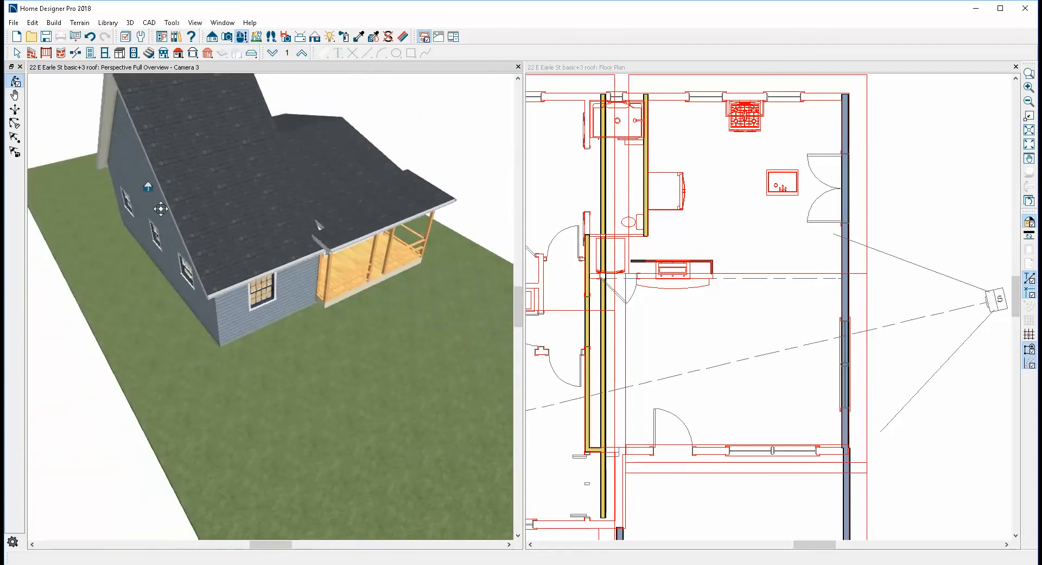
# - Hide the reference floor in the floor plan and switch the plan down to floor 1
pyautogui.moveTo(161, 209); pyautogui.dragTo(105, 285)
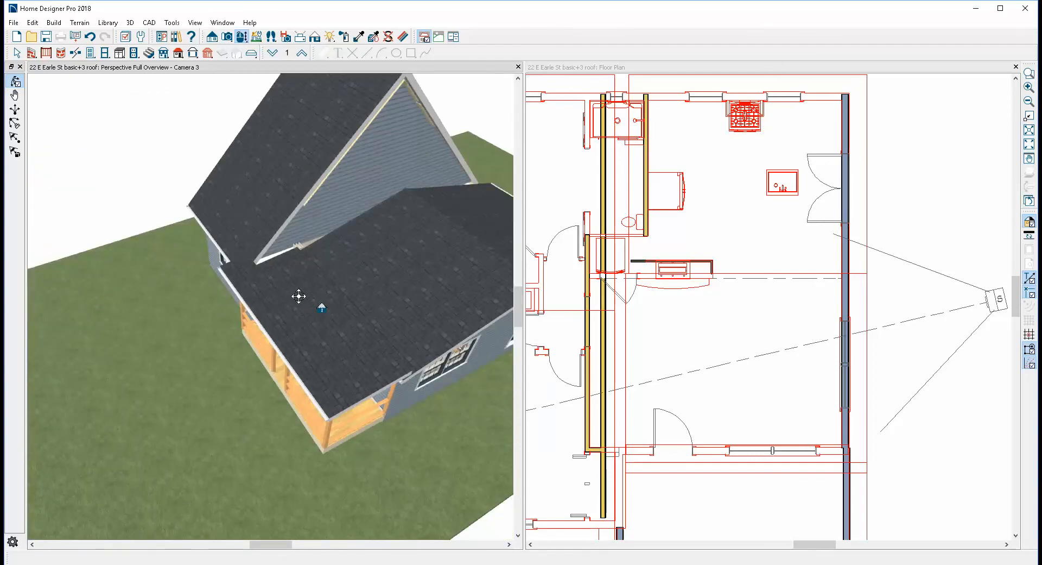
pyautogui.press('space')
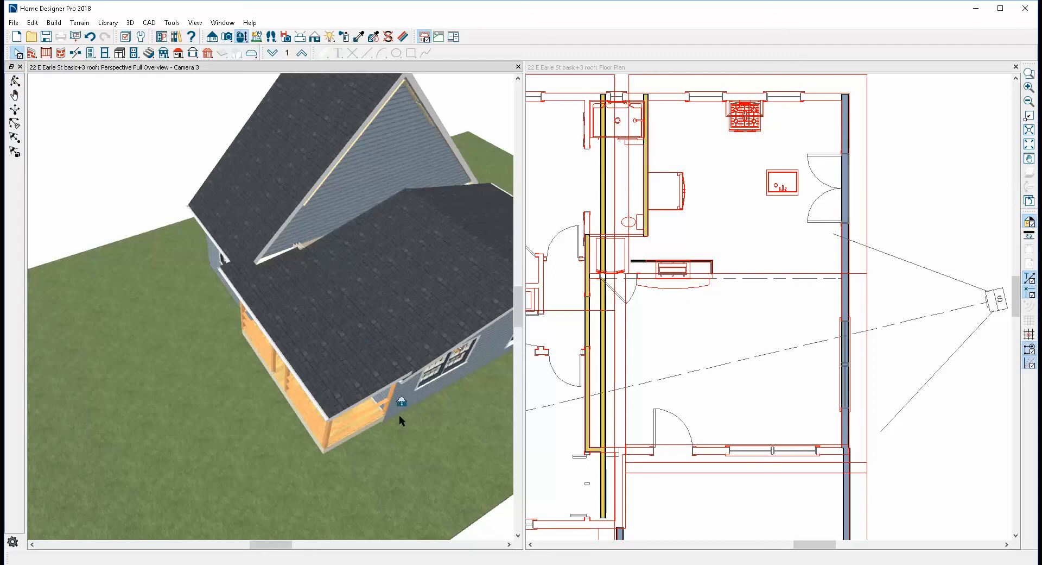
pyautogui.click(15, 82)
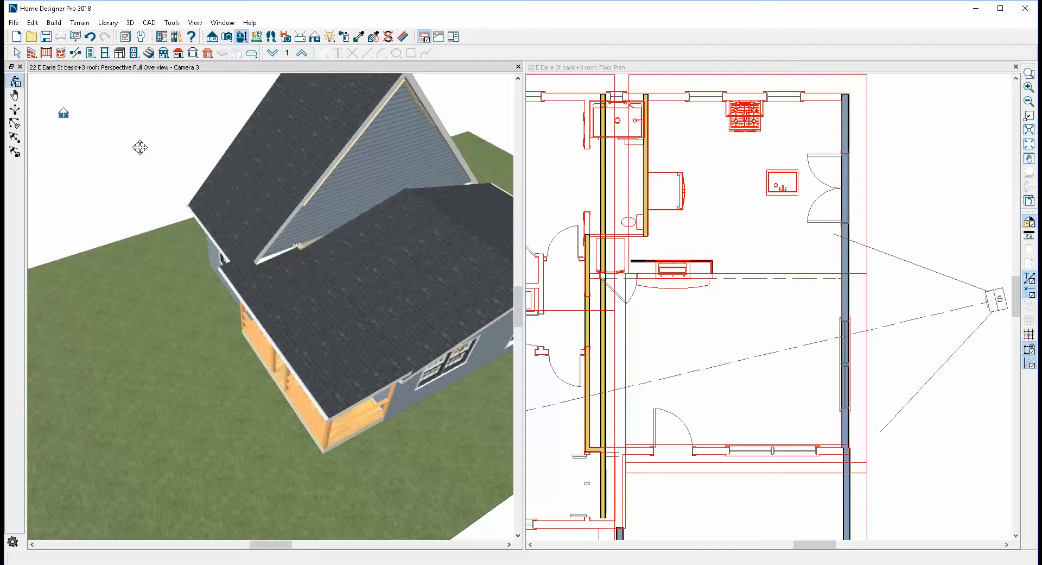
pyautogui.moveTo(140, 146); pyautogui.dragTo(341, 241)
pyautogui.press('Escape')
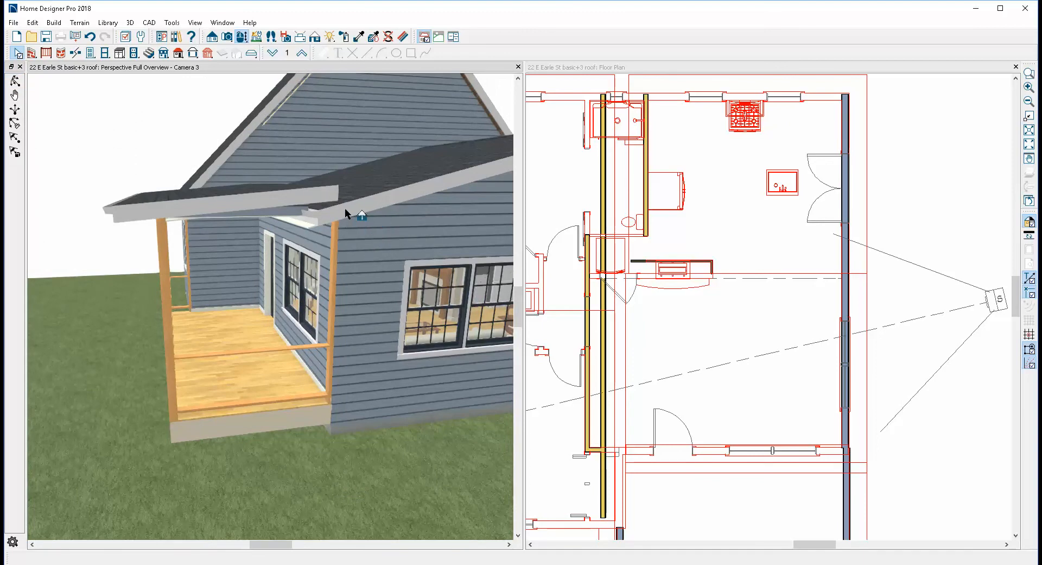
pyautogui.hotkey('ctrl', 'Tab')
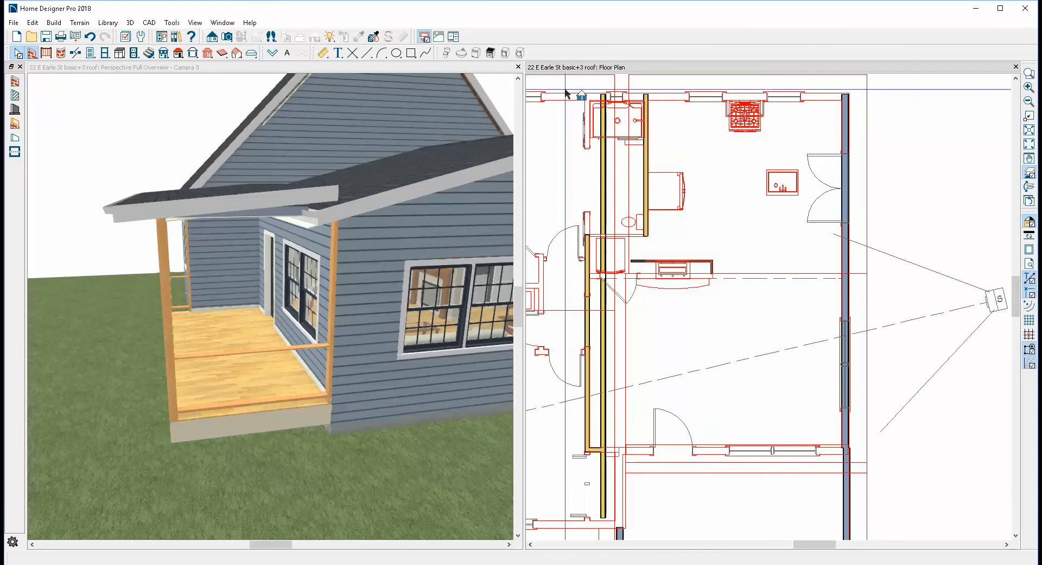
pyautogui.click(1027, 175)
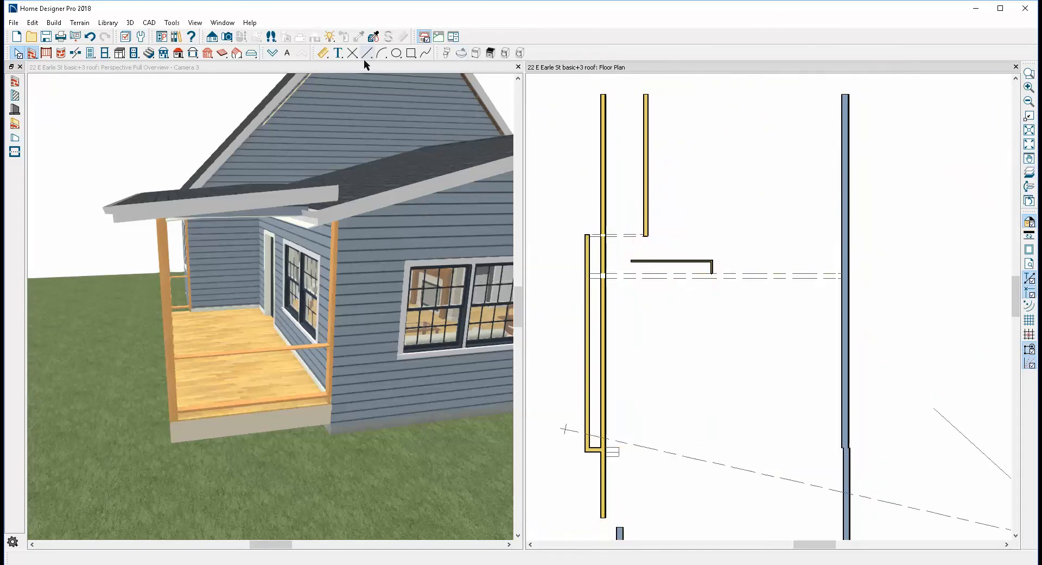
pyautogui.click(276, 53)
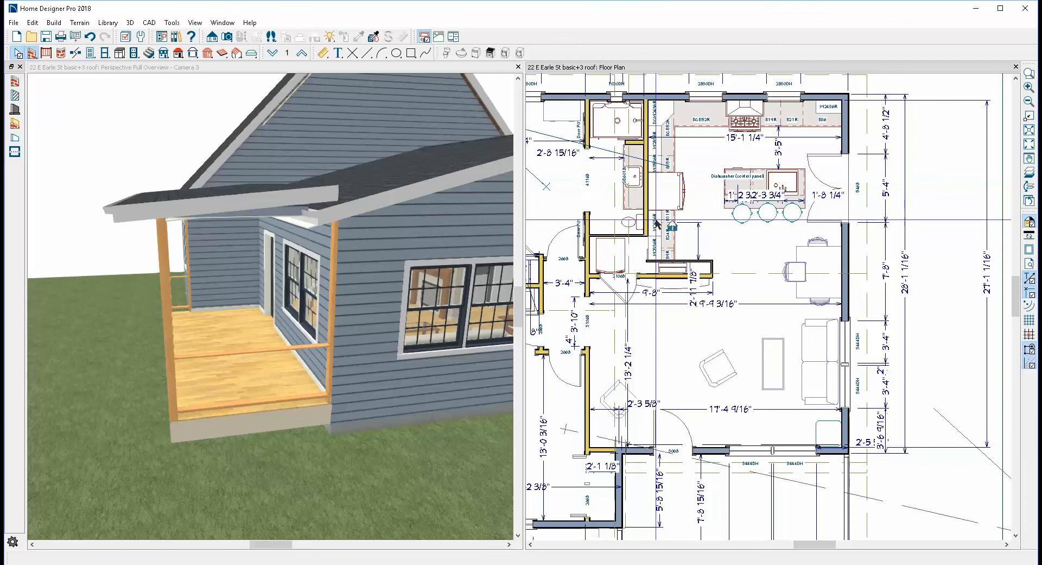
# - Pull the lower edge of the living-area's front roof plane back to the front wall at the porch
pyautogui.scroll(3, 845, 524)
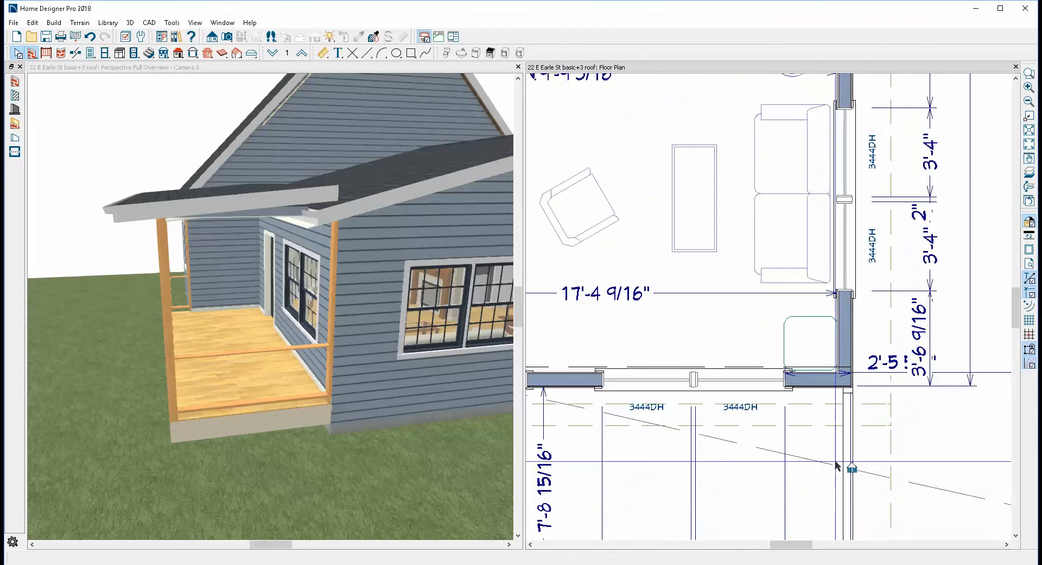
pyautogui.click(826, 435)
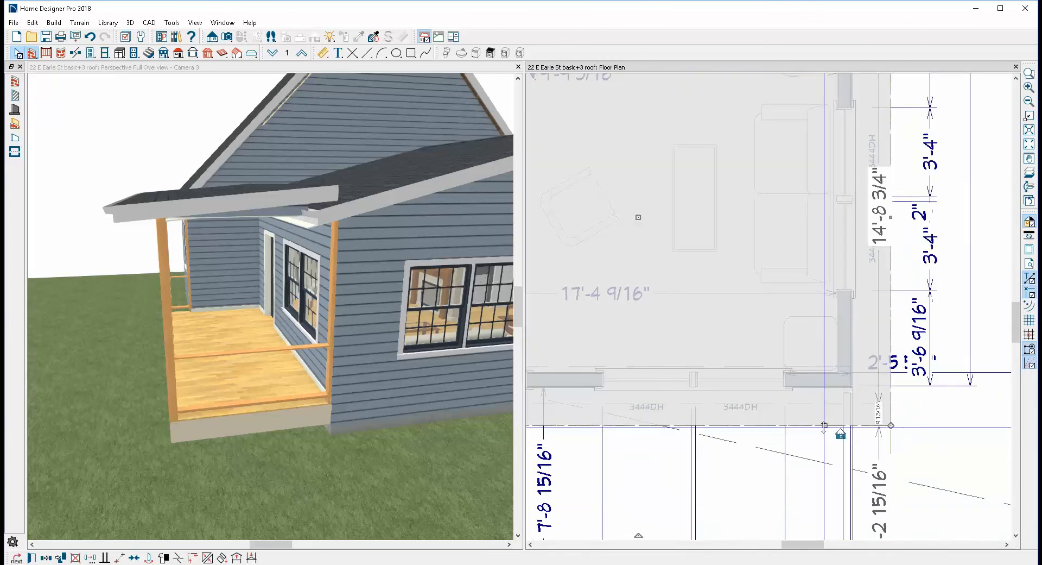
pyautogui.moveTo(818, 389); pyautogui.dragTo(810, 379)
# - Extend the porch roof plane's upper edge back to meet the living-area roof plane's lower edge at the front wall
pyautogui.click(828, 414)
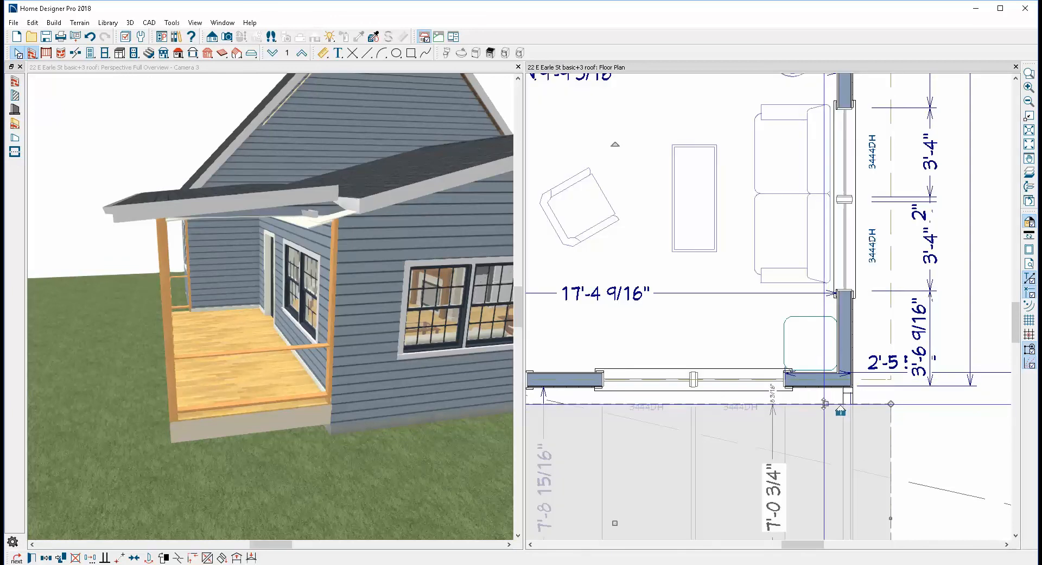
pyautogui.moveTo(827, 403); pyautogui.dragTo(874, 379)
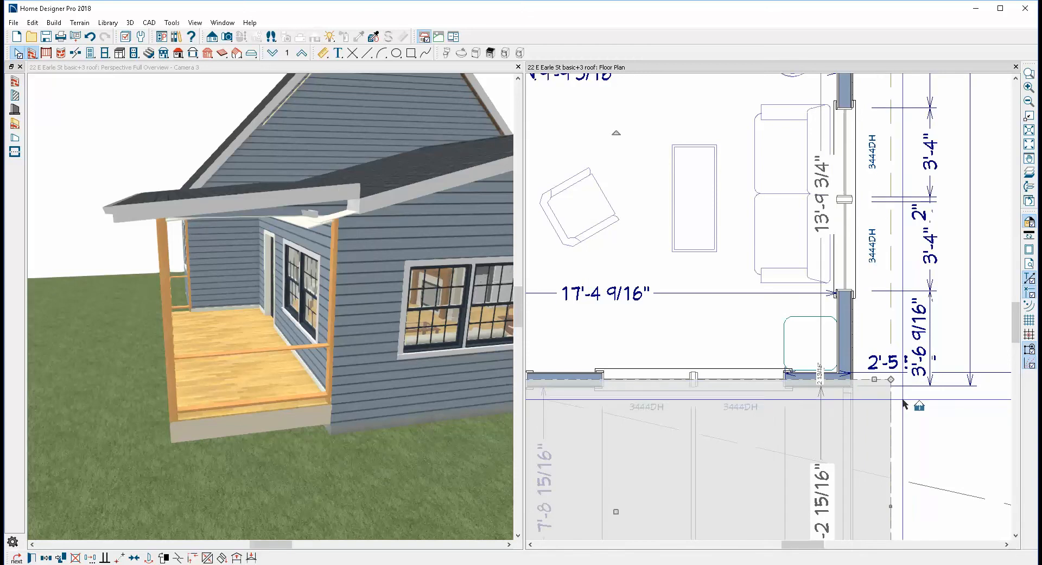
pyautogui.press('Escape')
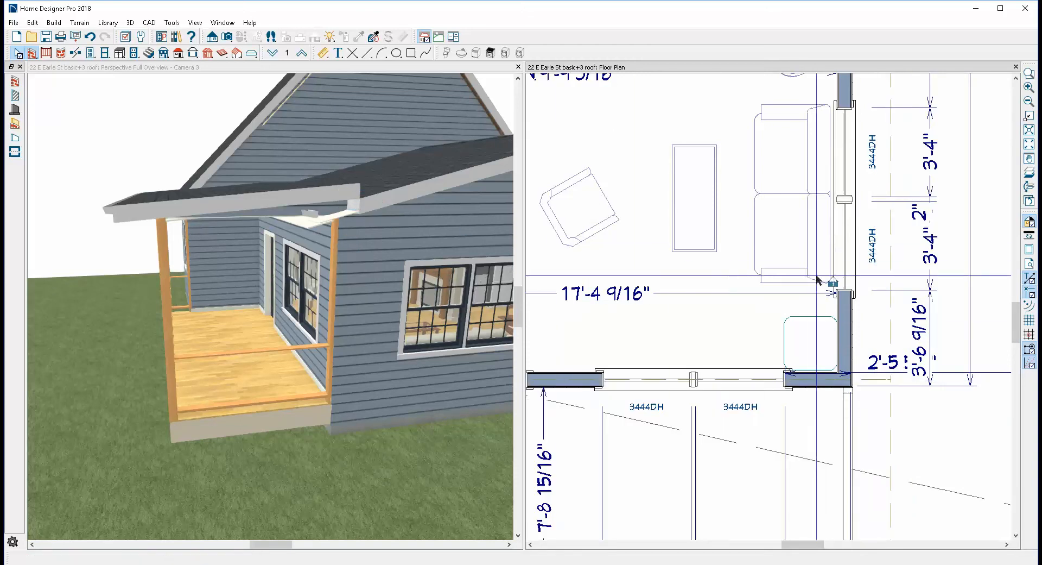
# - Copy the fascia top height from the living-area roof plane's specification and leave the plane unedited
pyautogui.doubleClick(890, 320)
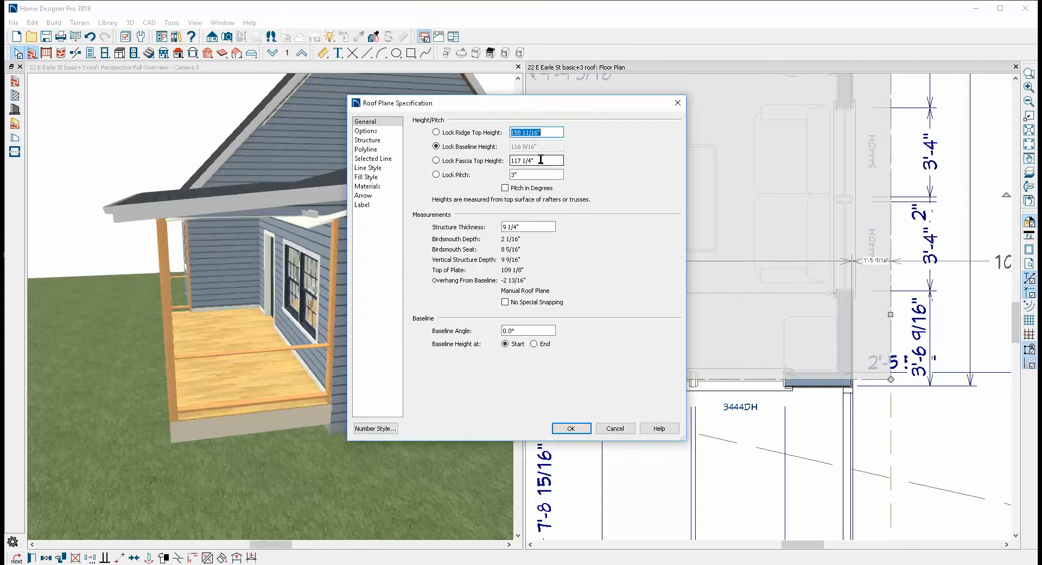
pyautogui.moveTo(538, 159); pyautogui.dragTo(478, 159)
pyautogui.rightClick(523, 162)
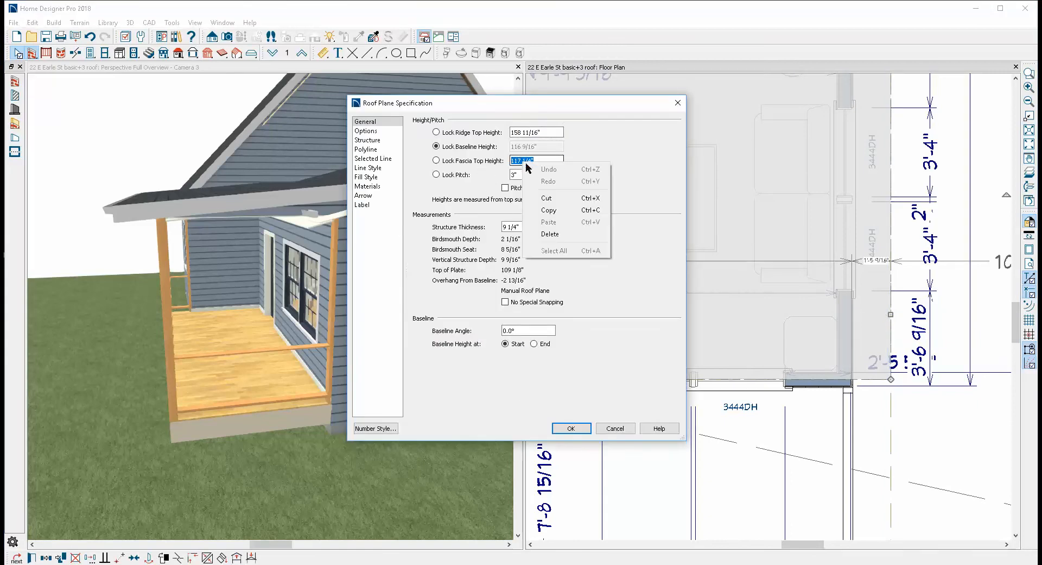
pyautogui.click(549, 210)
pyautogui.click(616, 428)
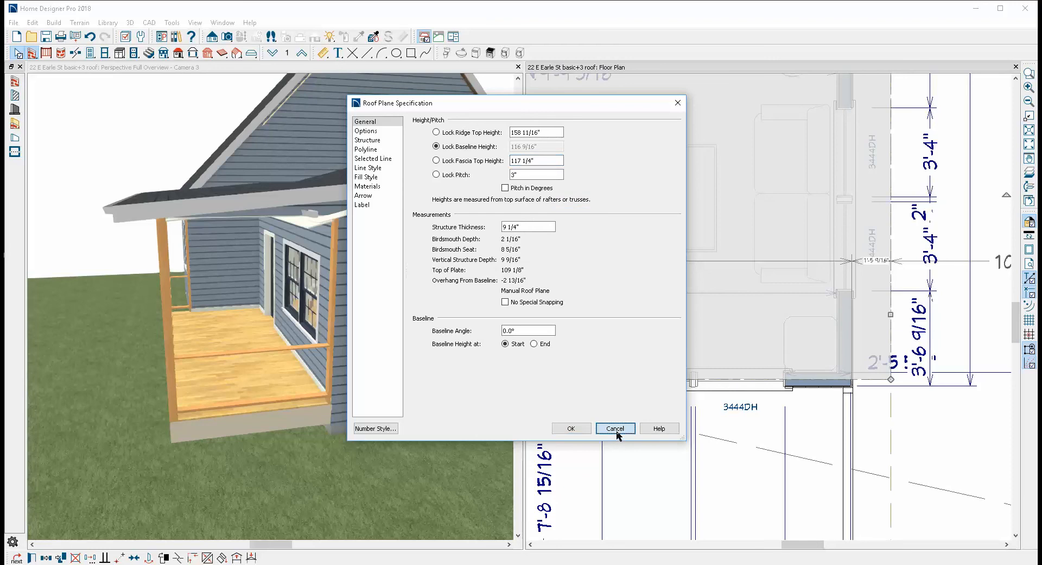
# - Lock the porch roof plane's pitch and set its ridge top height to 117 1/4"
pyautogui.click(892, 432)
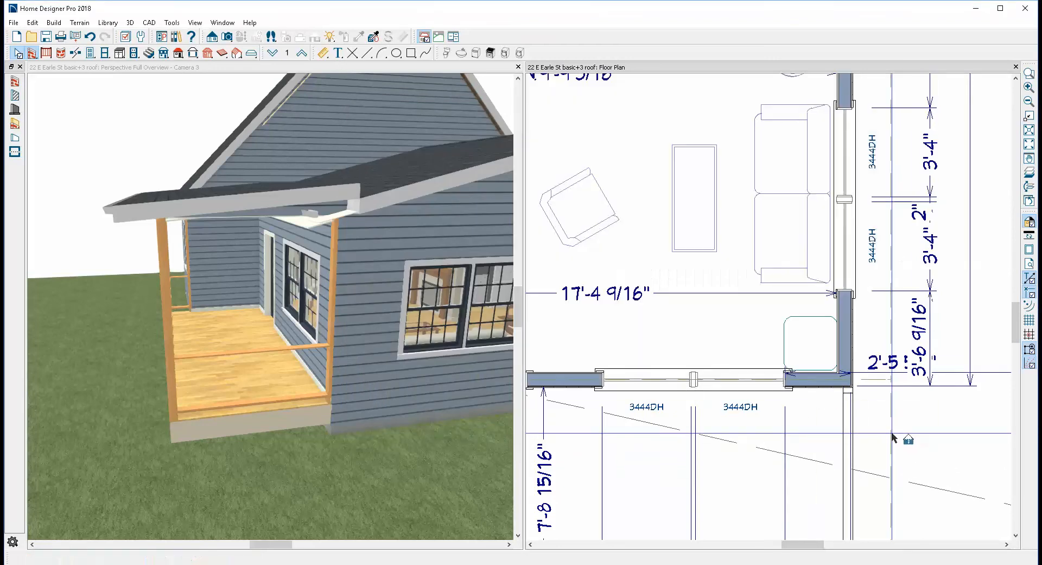
pyautogui.doubleClick(894, 438)
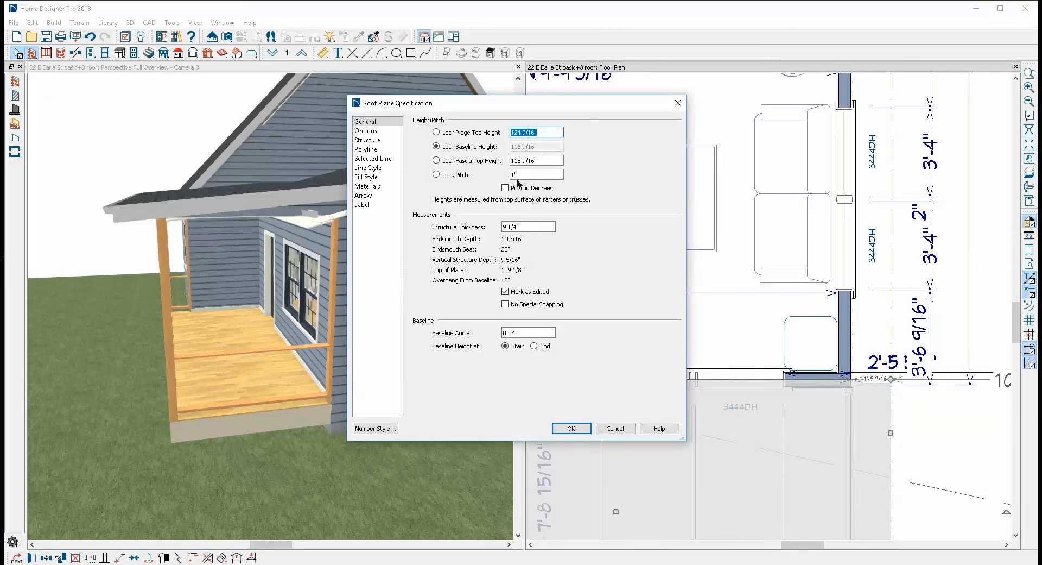
pyautogui.click(436, 175)
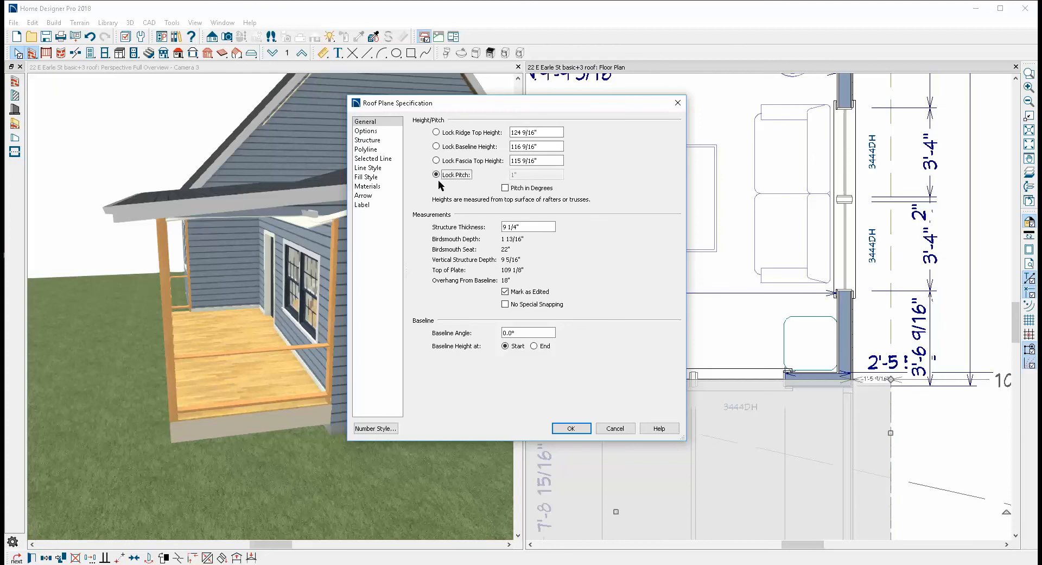
pyautogui.click(549, 133)
pyautogui.moveTo(548, 134); pyautogui.dragTo(374, 159)
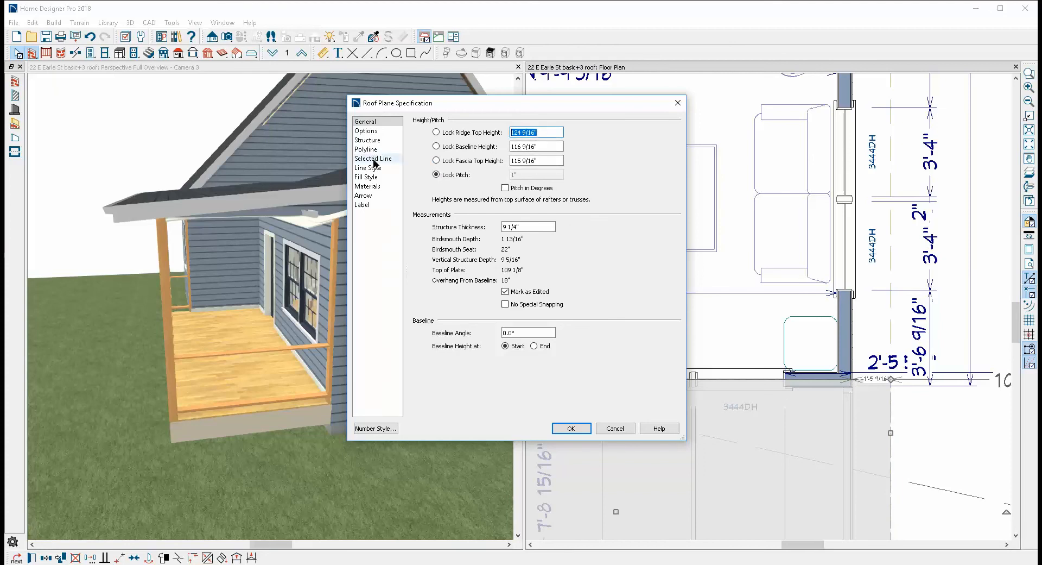
pyautogui.write('117 1/4"')
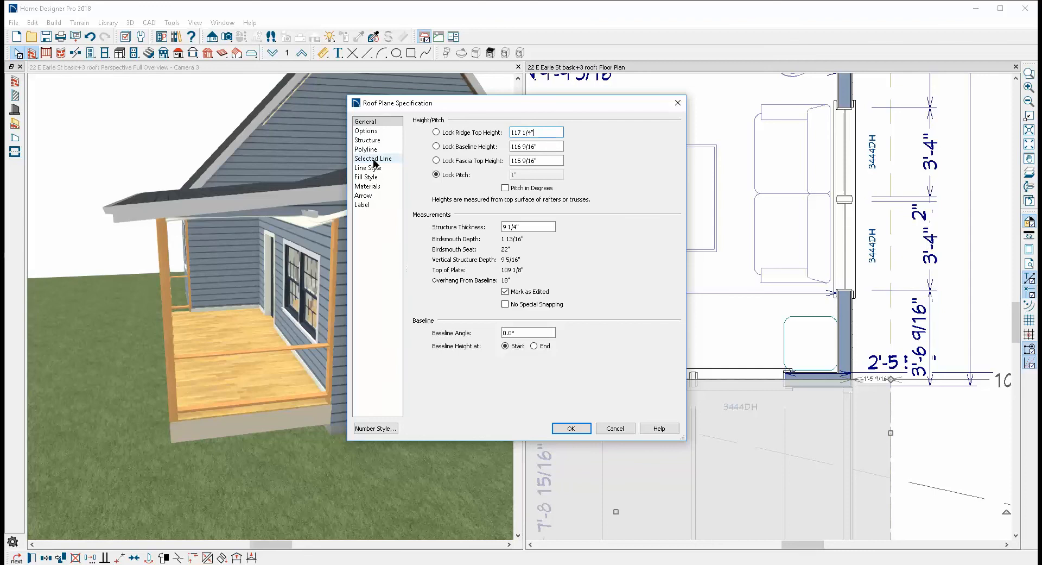
pyautogui.click(572, 428)
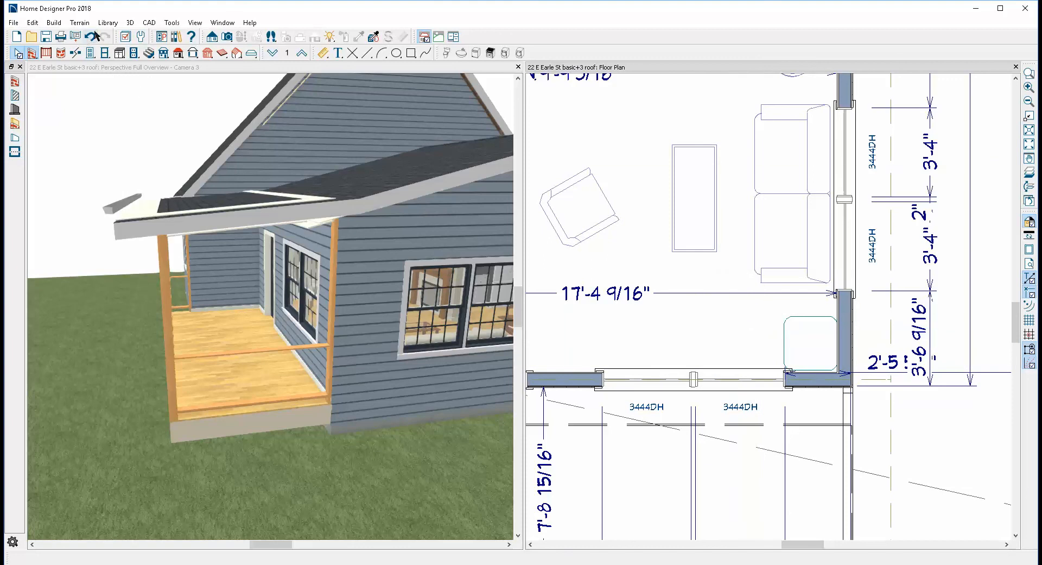
# - Enable Auto Rebuild Walls/Floors/Ceilings in the 3D View Defaults
pyautogui.click(130, 23)
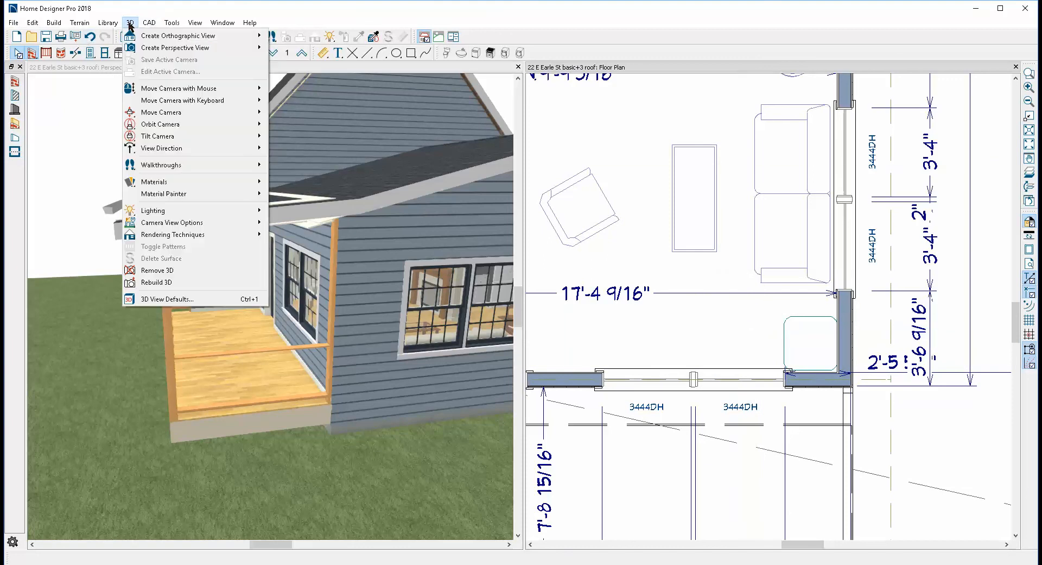
pyautogui.click(178, 299)
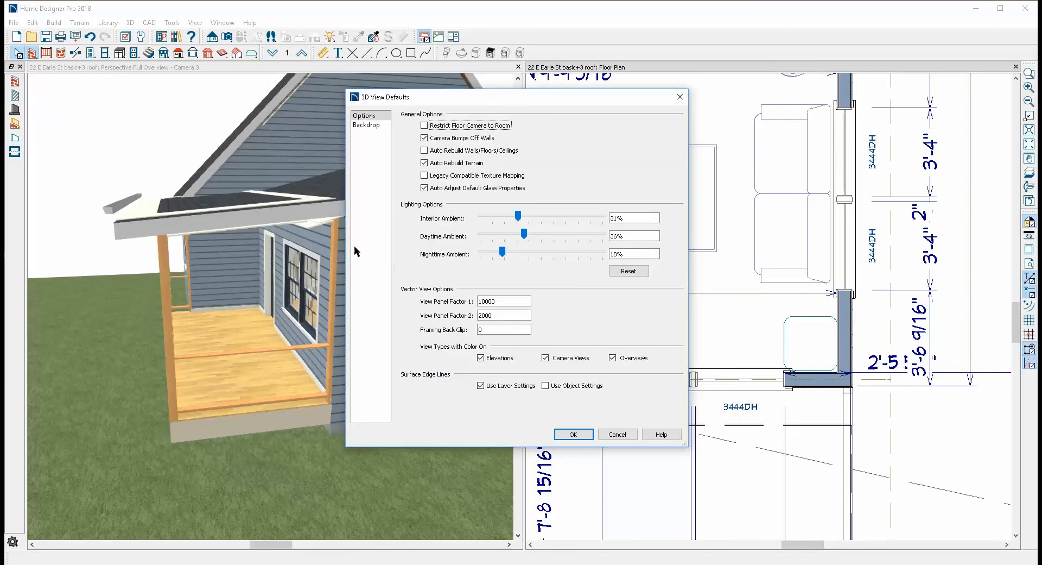
pyautogui.click(425, 151)
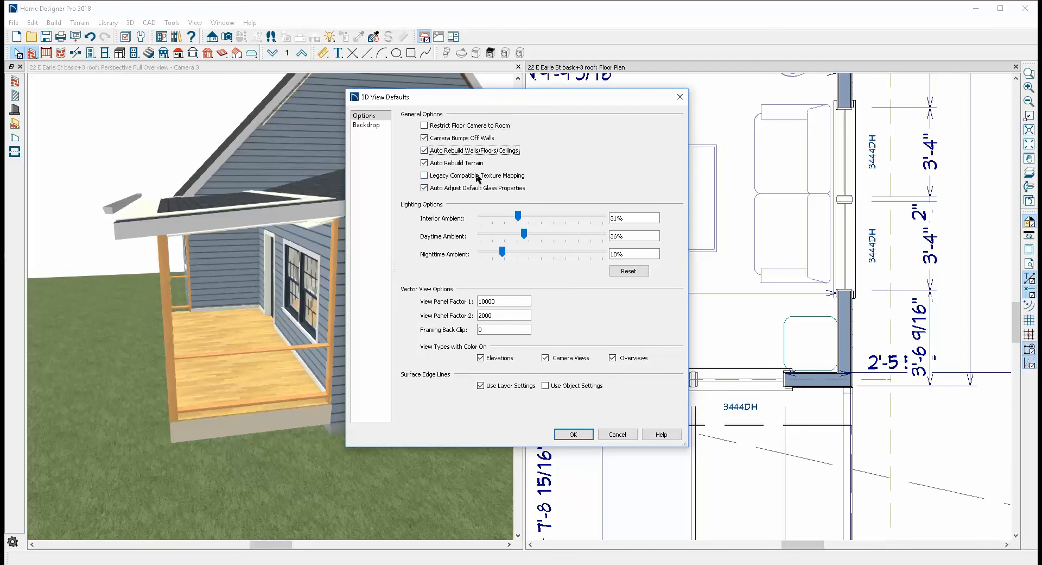
pyautogui.click(577, 433)
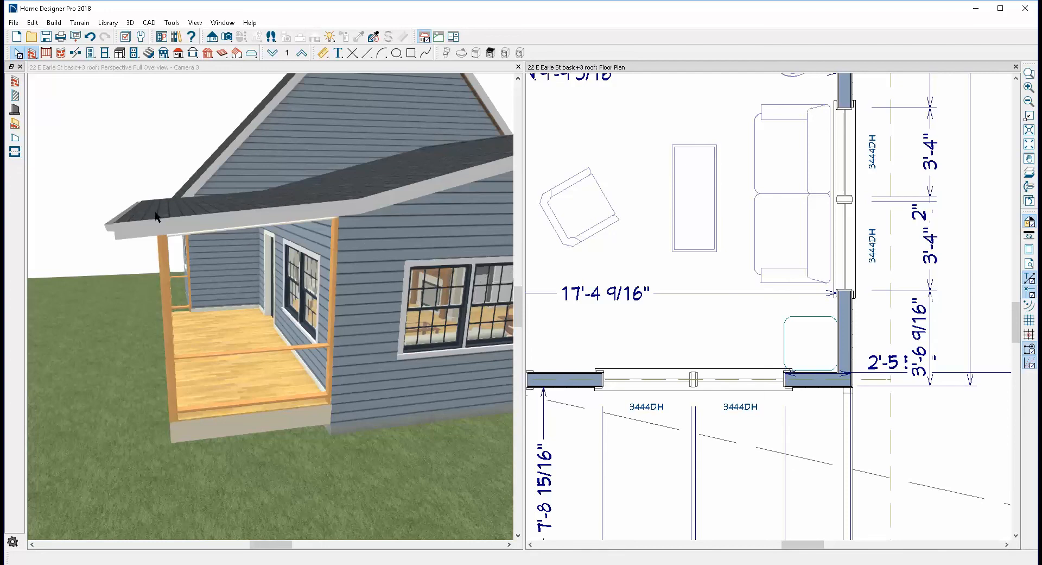
# - Inspect the porch and living-area roof junction from the front, side and above, including where the roof meets the attic siding wall
pyautogui.scroll(-10, 395, 172)
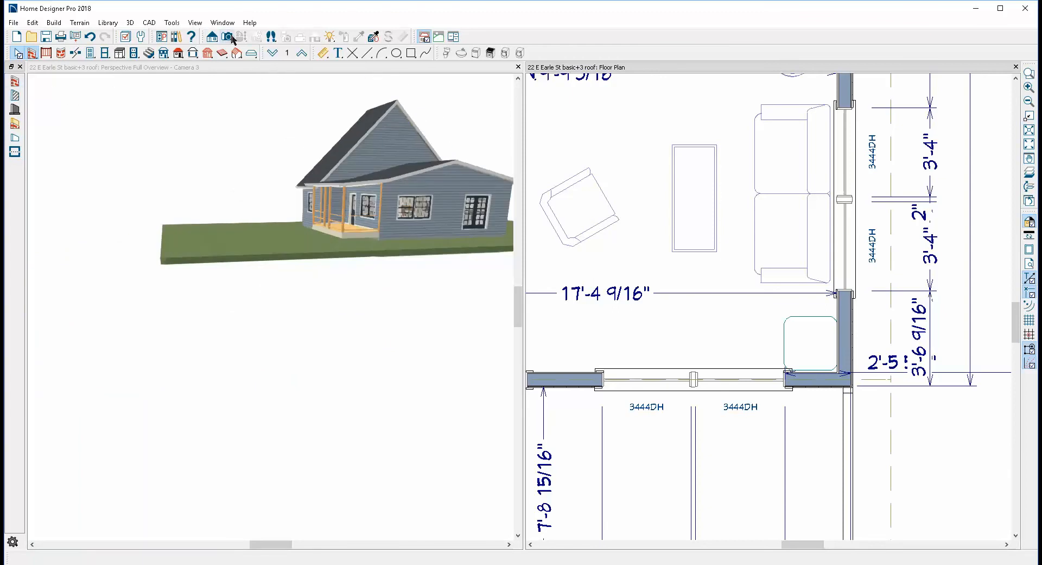
pyautogui.click(247, 121)
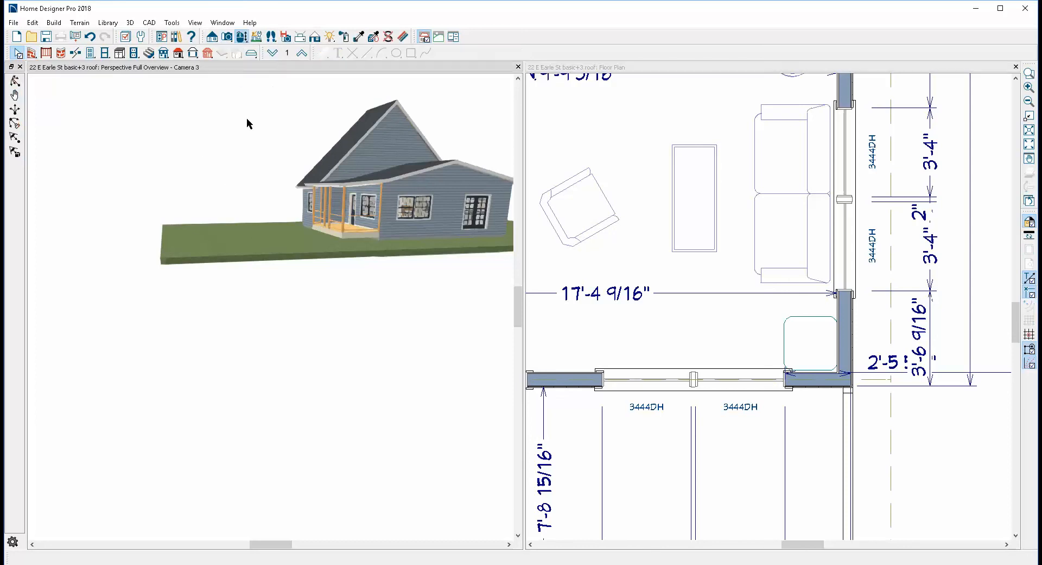
pyautogui.click(242, 38)
pyautogui.moveTo(221, 205); pyautogui.dragTo(368, 220)
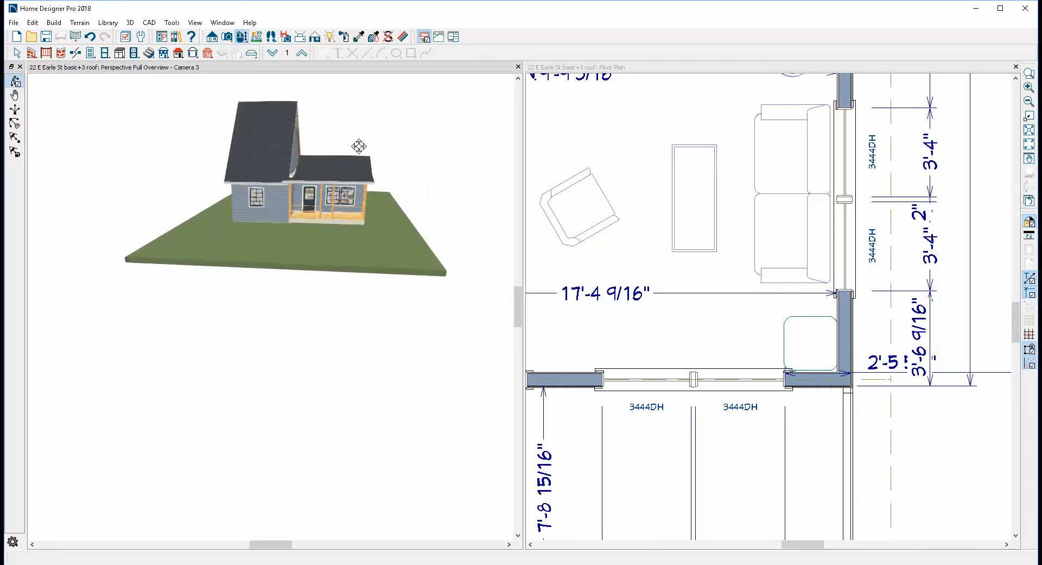
pyautogui.moveTo(361, 146)
pyautogui.mouseDown()
pyautogui.moveTo(386, 156)
pyautogui.moveTo(366, 152)
pyautogui.mouseUp()
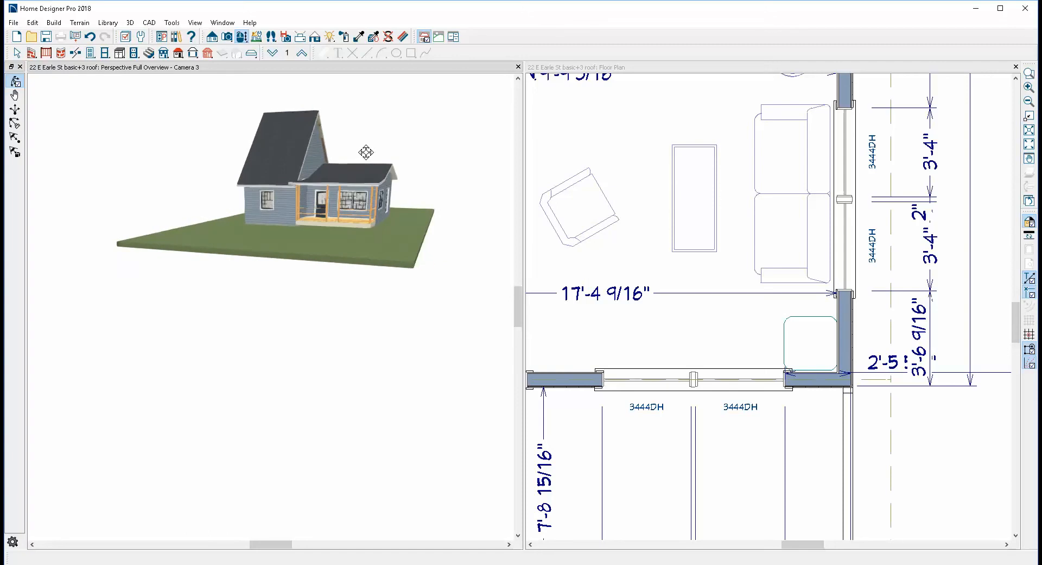
pyautogui.scroll(3, 369, 123)
pyautogui.scroll(2, 368, 123)
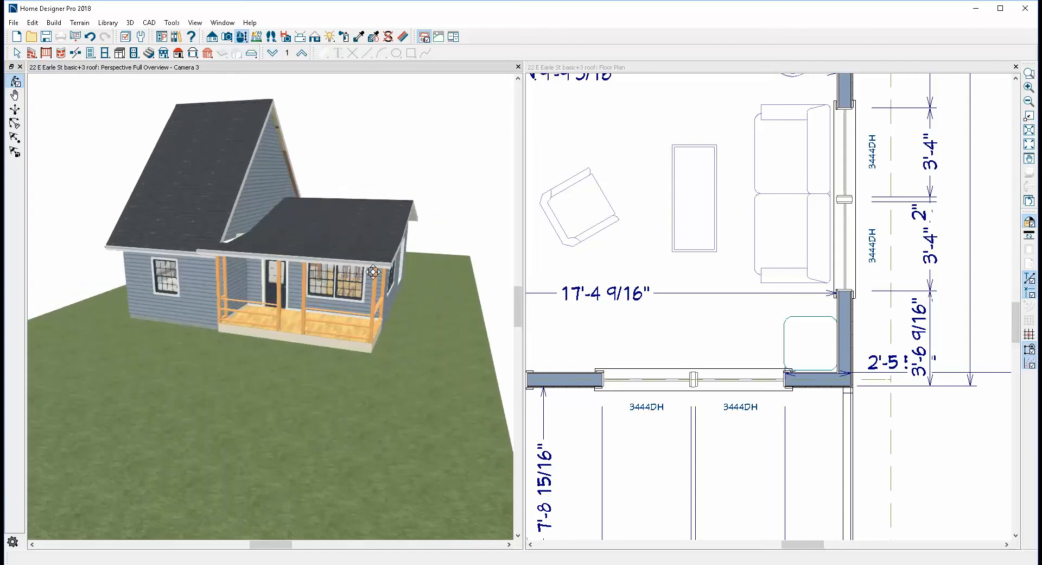
pyautogui.moveTo(373, 271); pyautogui.dragTo(320, 264)
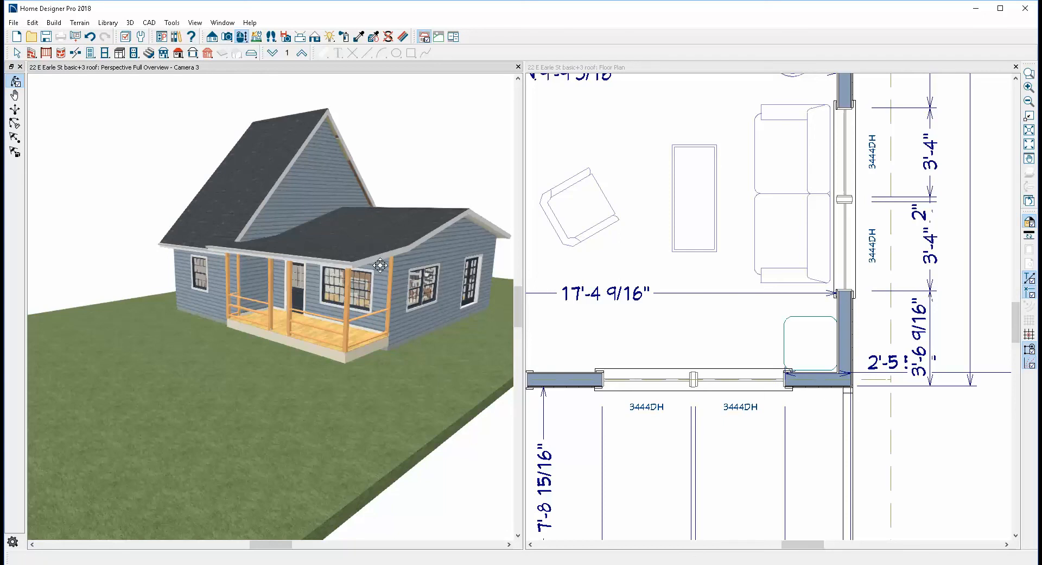
pyautogui.scroll(2, 445, 214)
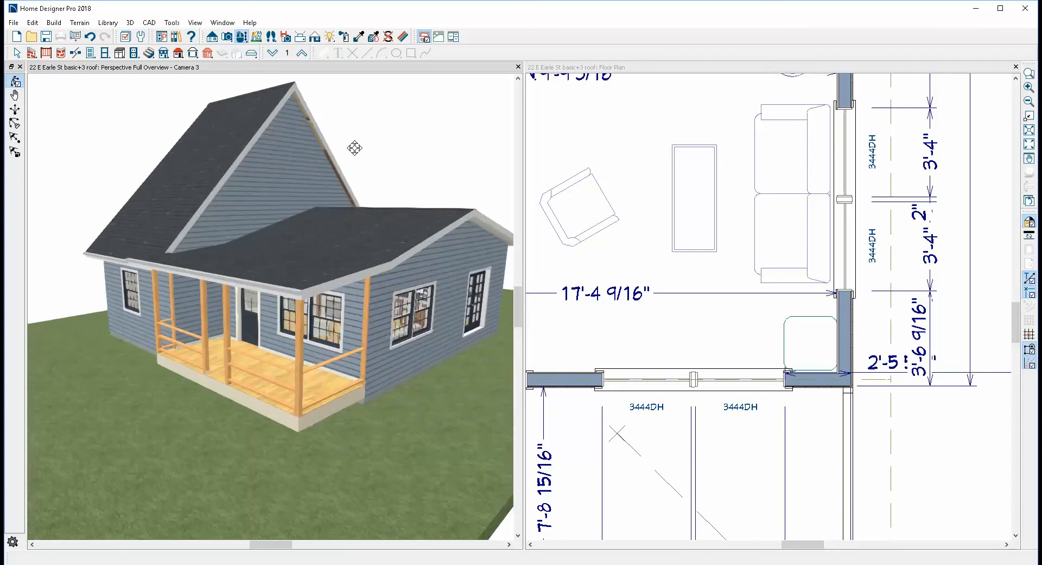
pyautogui.scroll(2, 358, 277)
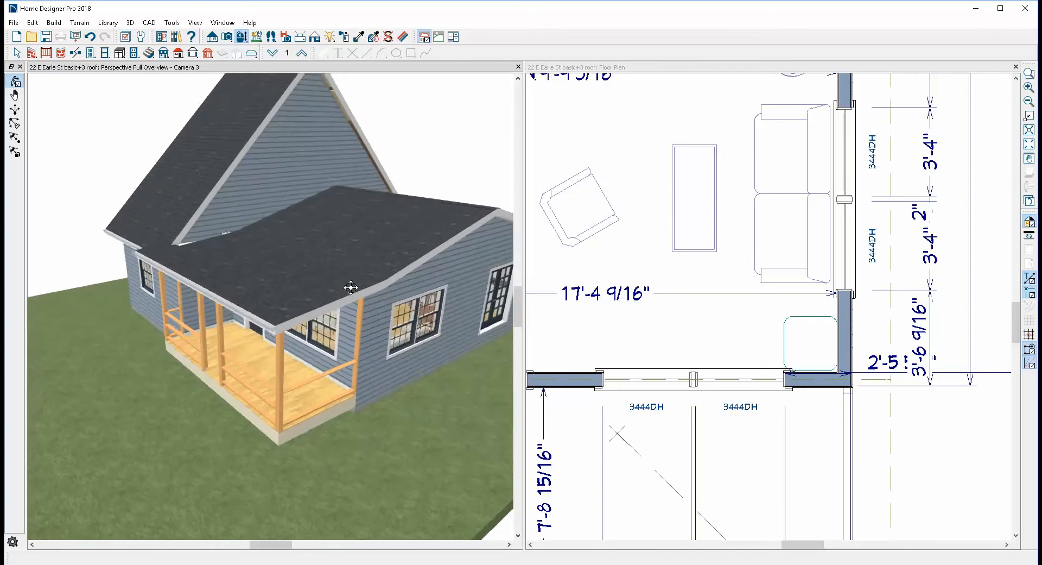
pyautogui.moveTo(351, 287); pyautogui.dragTo(484, 366)
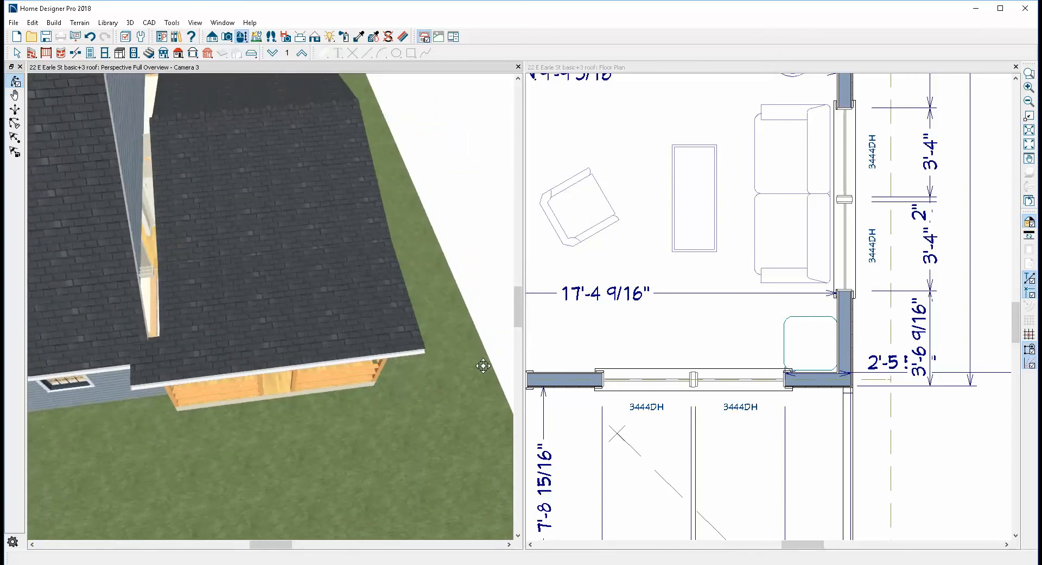
pyautogui.scroll(3, 169, 243)
pyautogui.press('space')
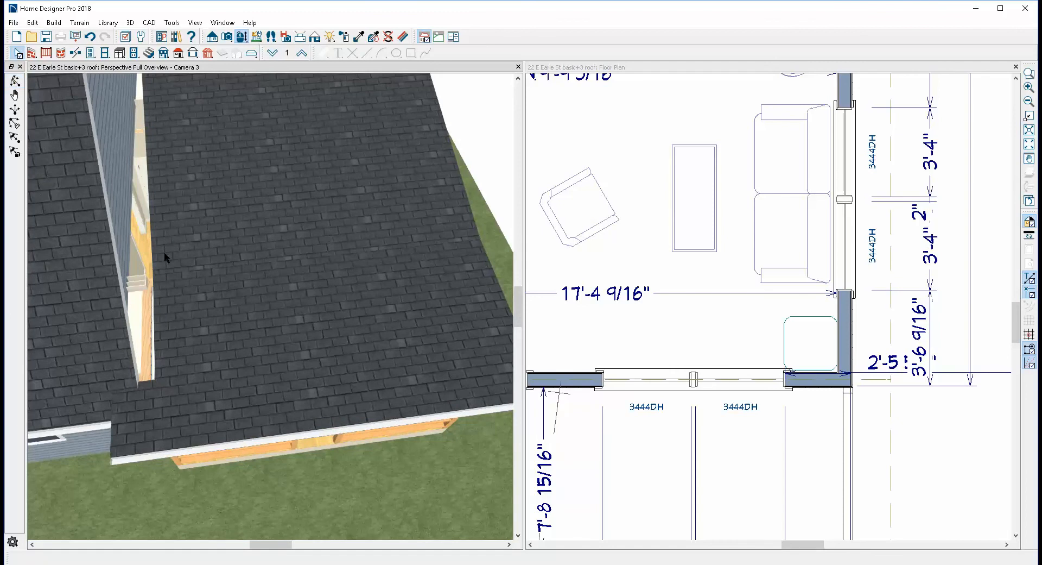
# - Extend the side edges of the front living-area roof plane and the porch roof plane to meet the attic siding wall
pyautogui.click(164, 252)
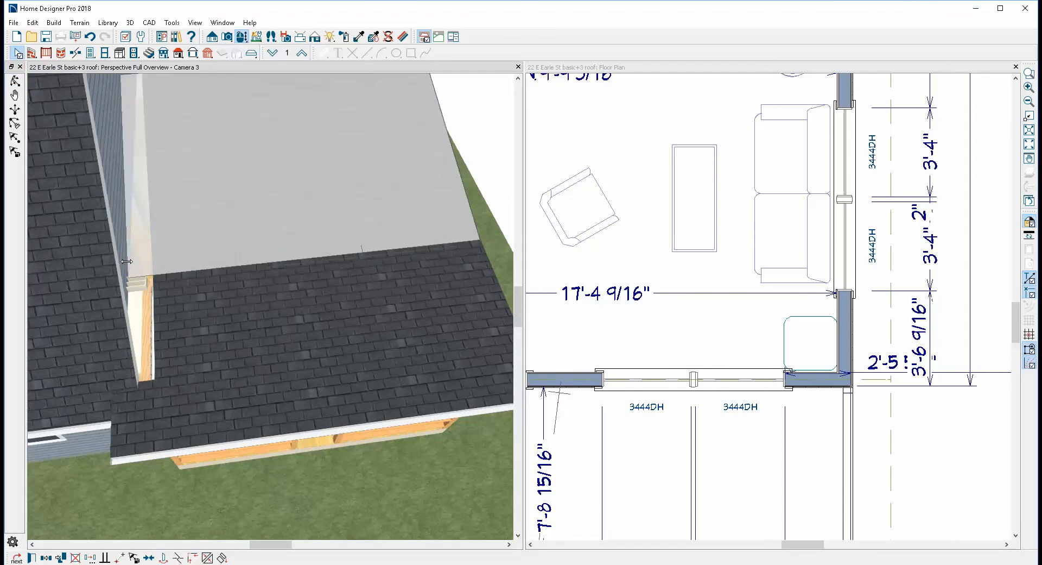
pyautogui.moveTo(126, 261); pyautogui.dragTo(128, 330)
pyautogui.click(168, 304)
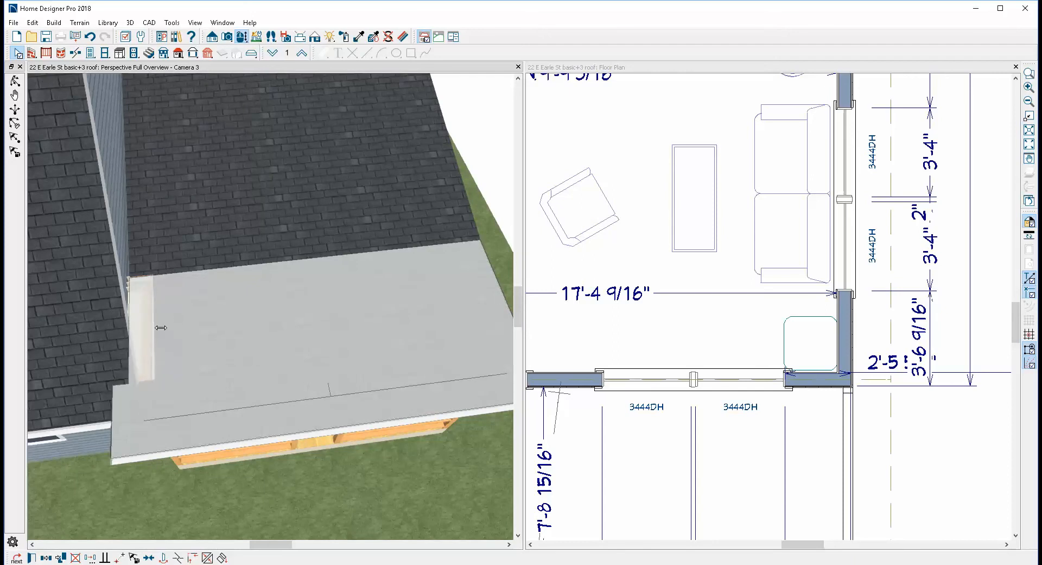
# - Extend the rear living-area roof plane's side edge to the attic siding wall and check the joined roofs from the porch side
pyautogui.scroll(-5, 160, 327)
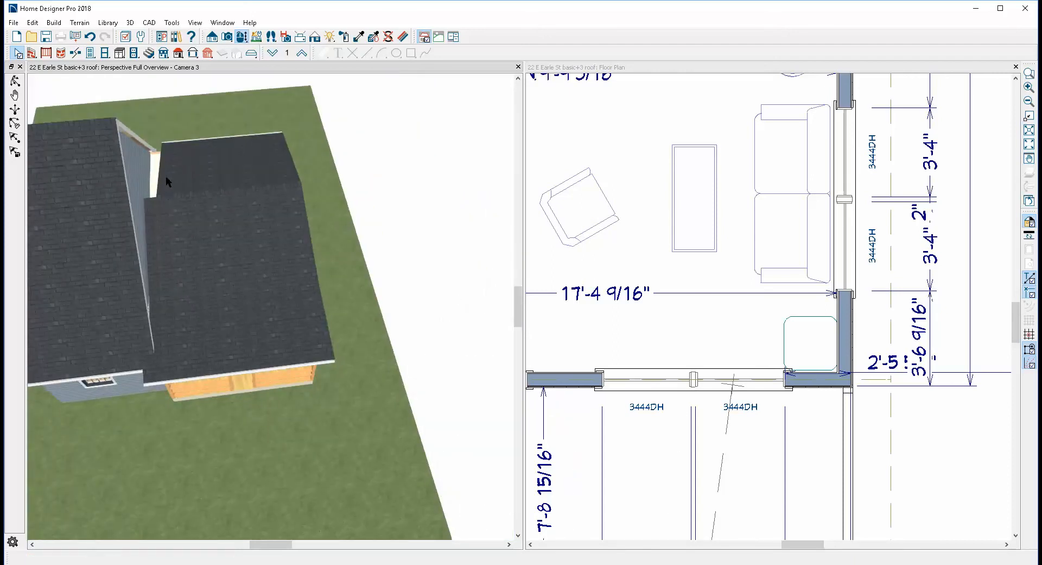
pyautogui.scroll(2, 165, 176)
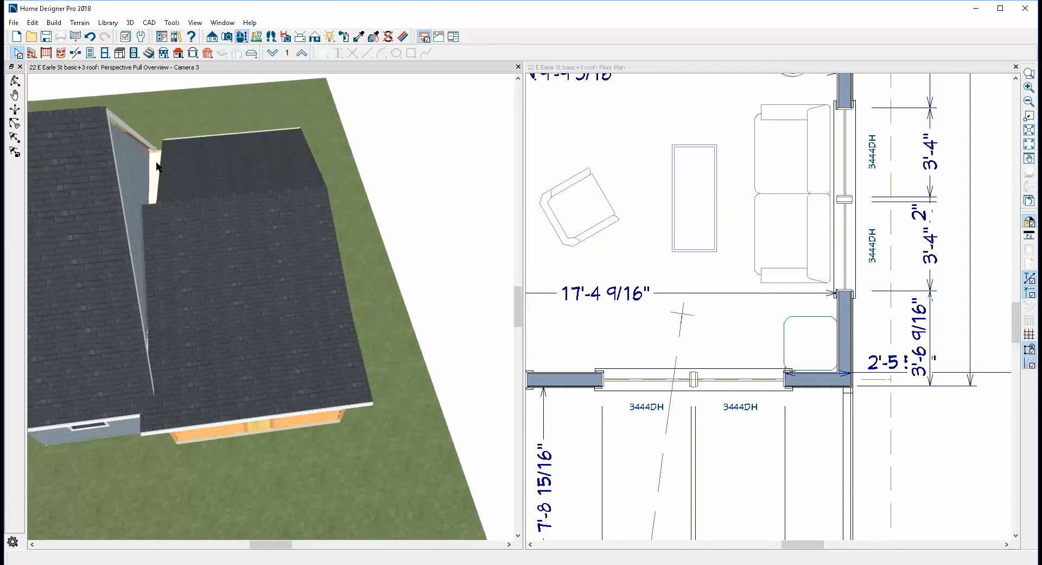
pyautogui.click(163, 165)
pyautogui.click(167, 169)
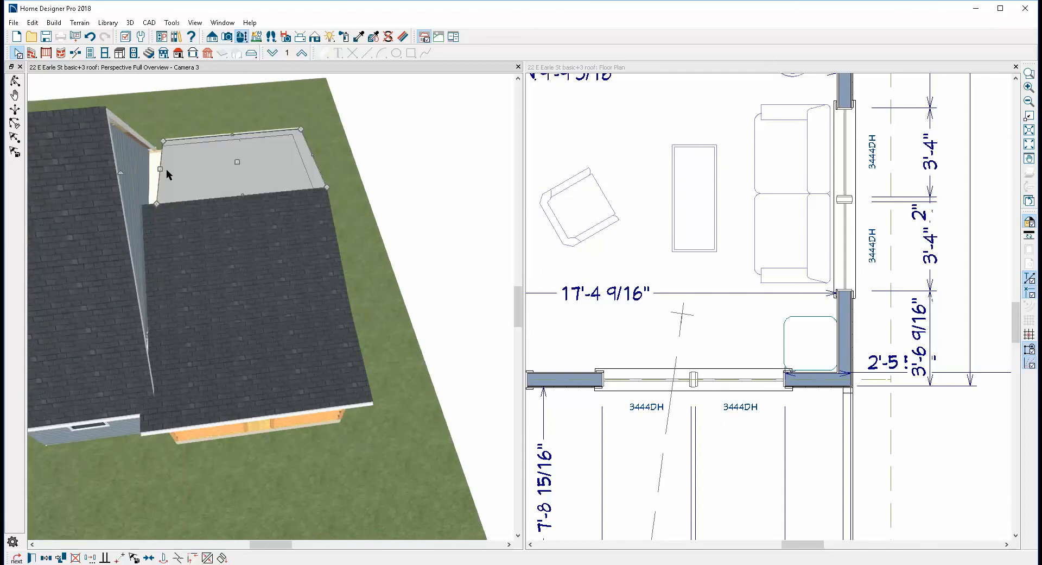
pyautogui.moveTo(144, 208); pyautogui.dragTo(138, 206)
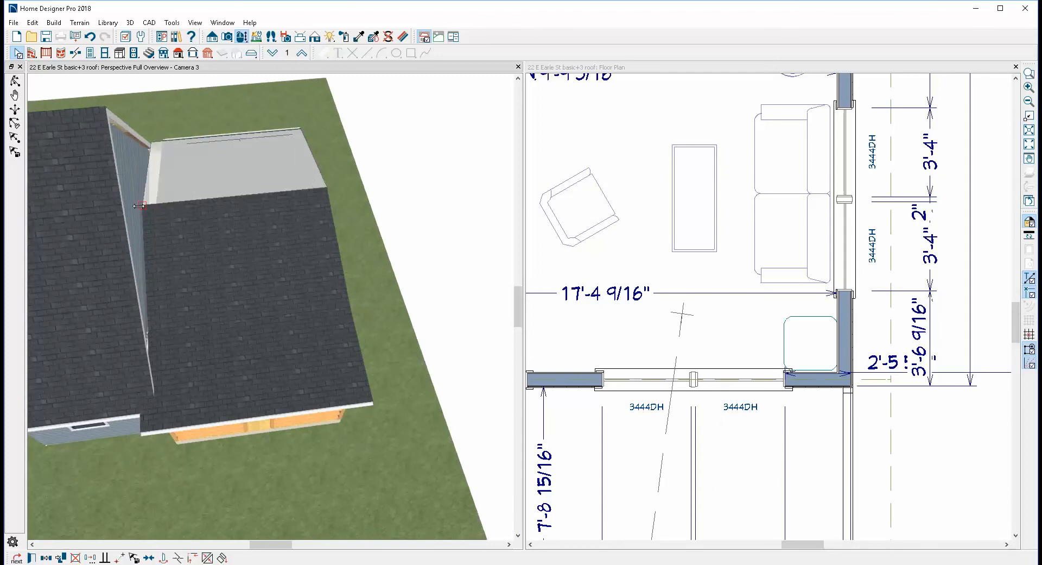
pyautogui.press('Escape')
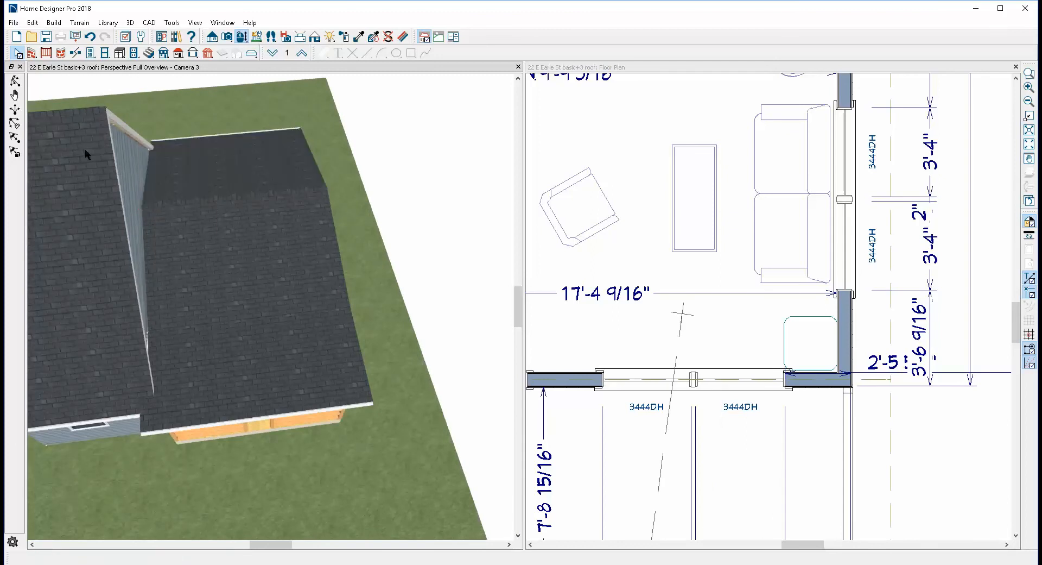
pyautogui.click(15, 81)
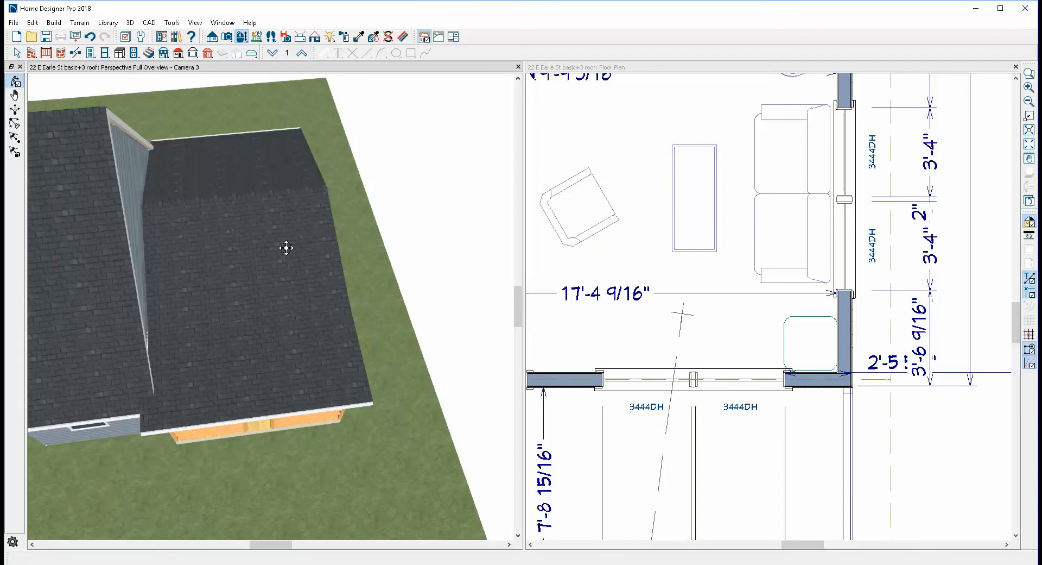
pyautogui.moveTo(287, 247); pyautogui.dragTo(168, 149)
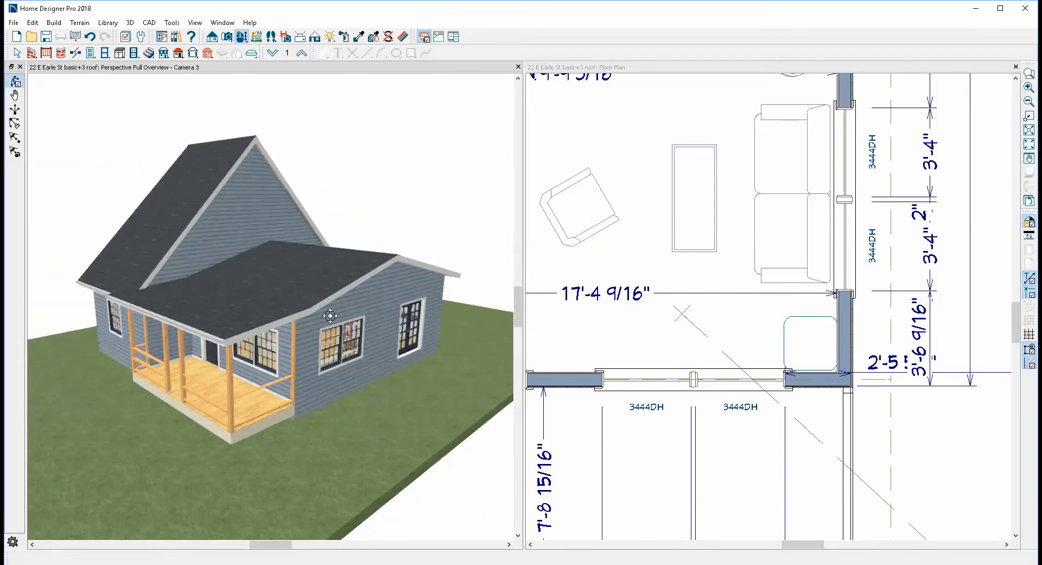